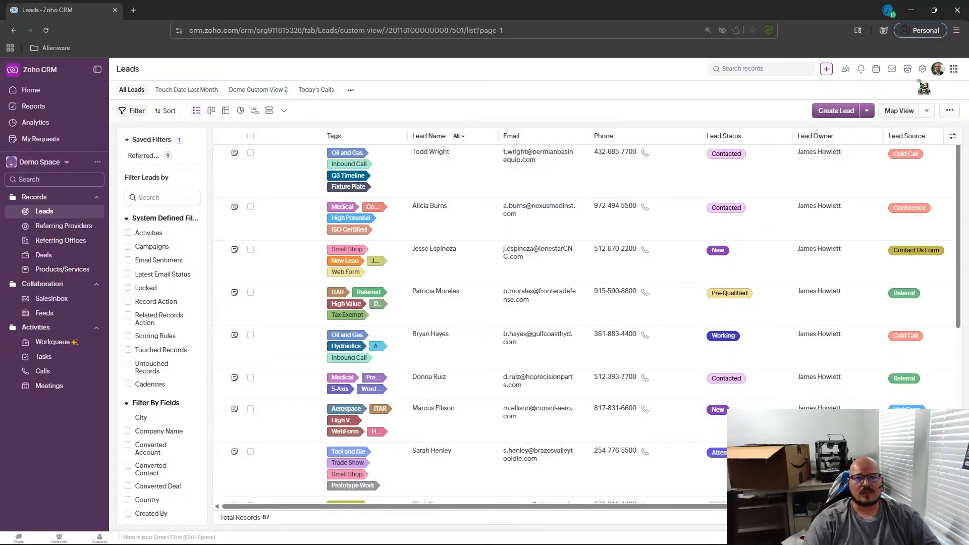
Open the Standard layout of the Referring Providers module in the layout editor from setup.
click(923, 69)
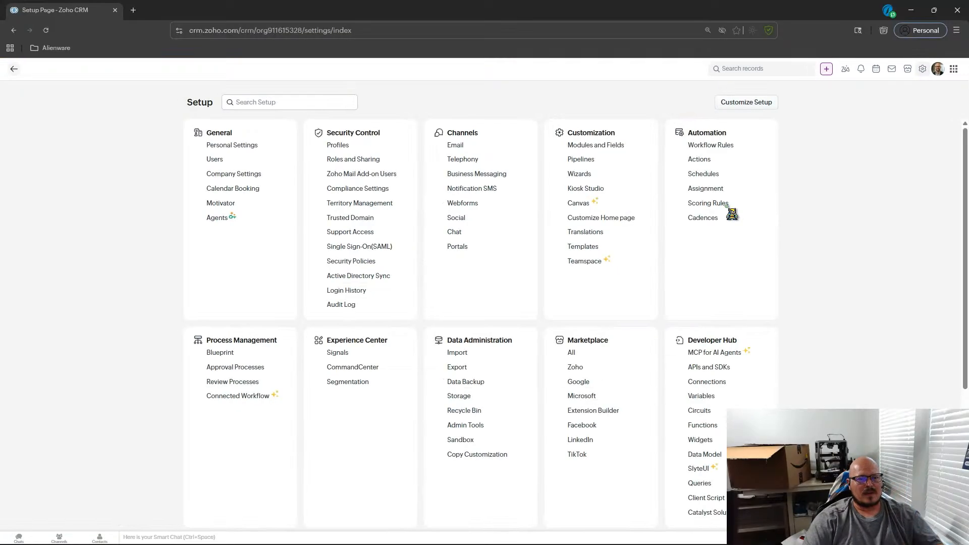
click(598, 147)
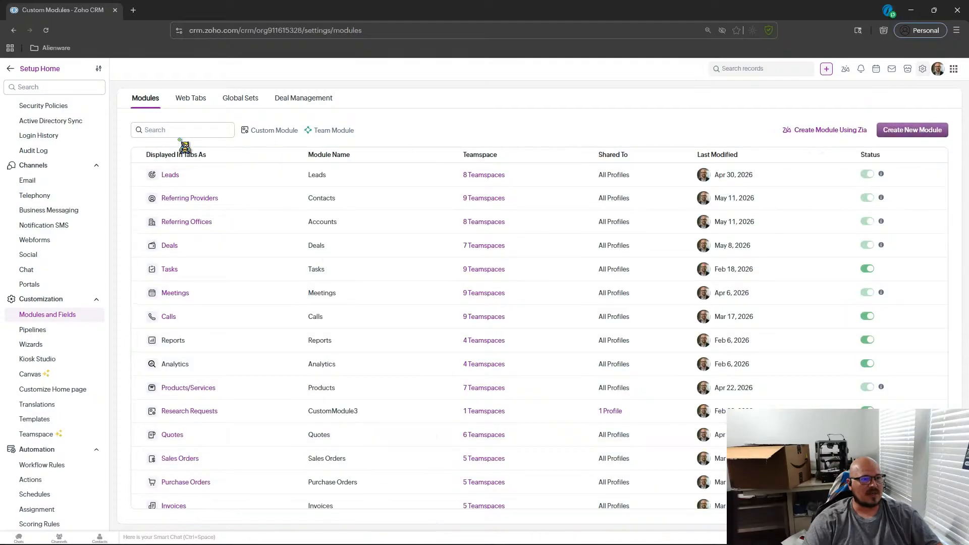
click(189, 198)
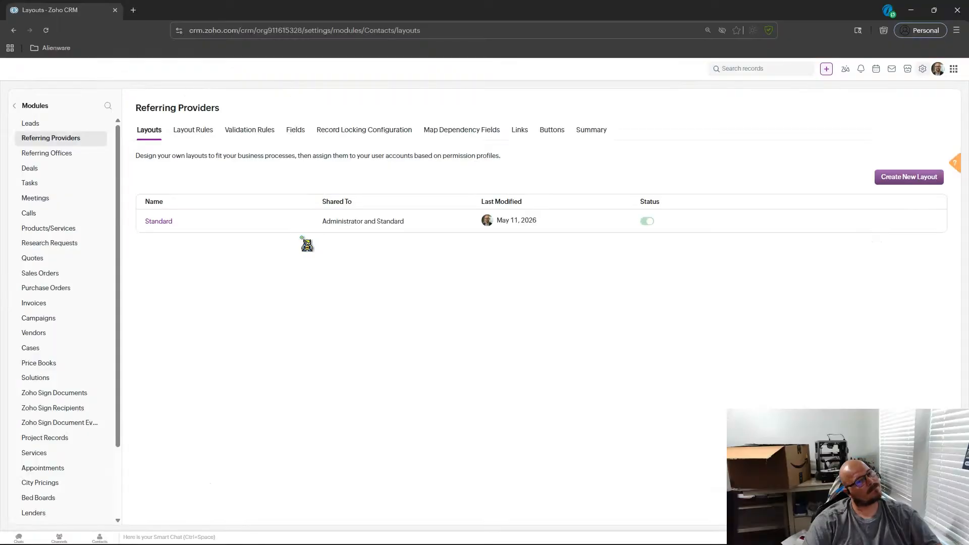
click(158, 223)
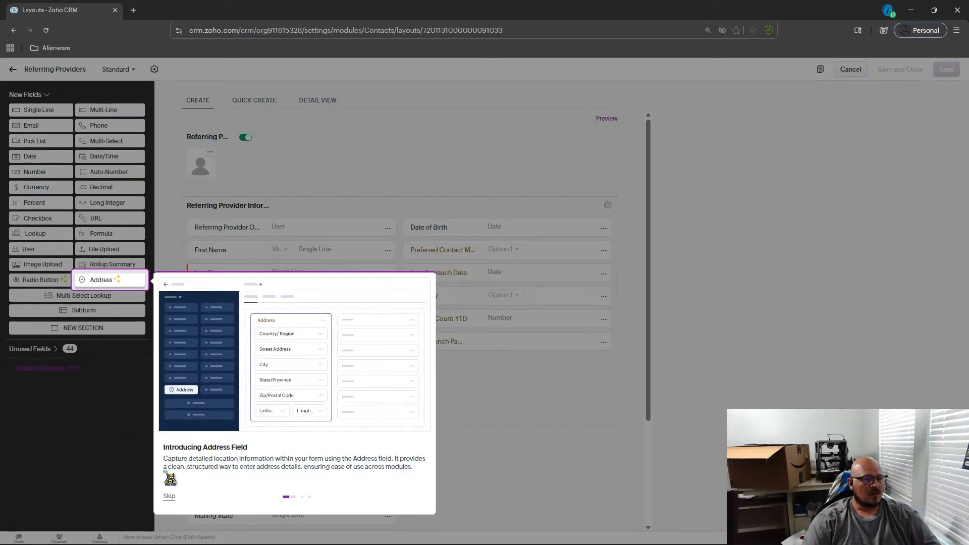
click(169, 497)
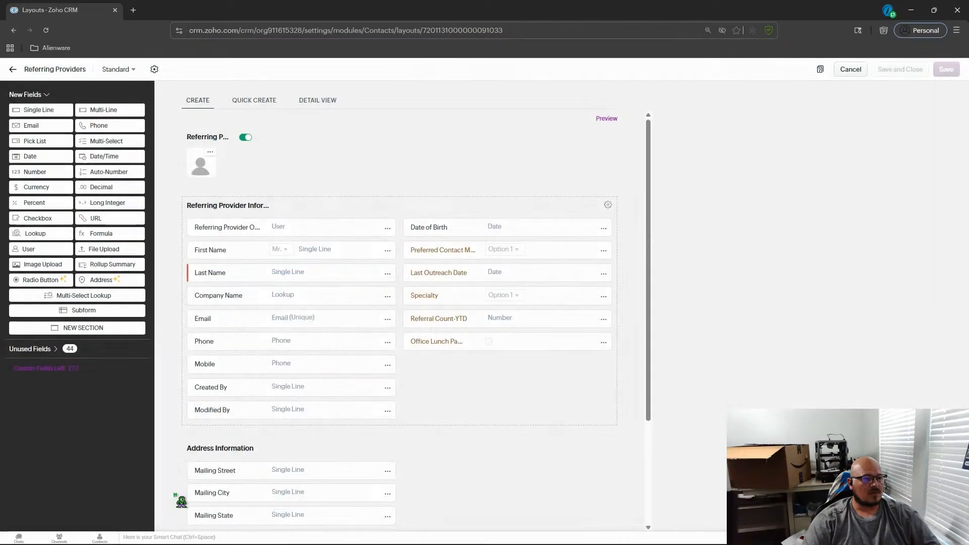
Review the Specialty pick list's properties and options without changing them.
click(604, 298)
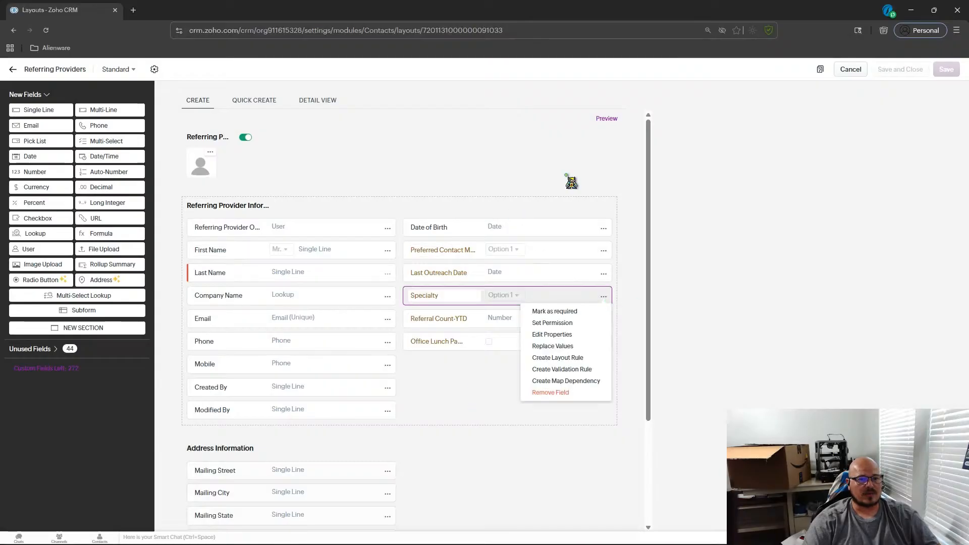
click(569, 334)
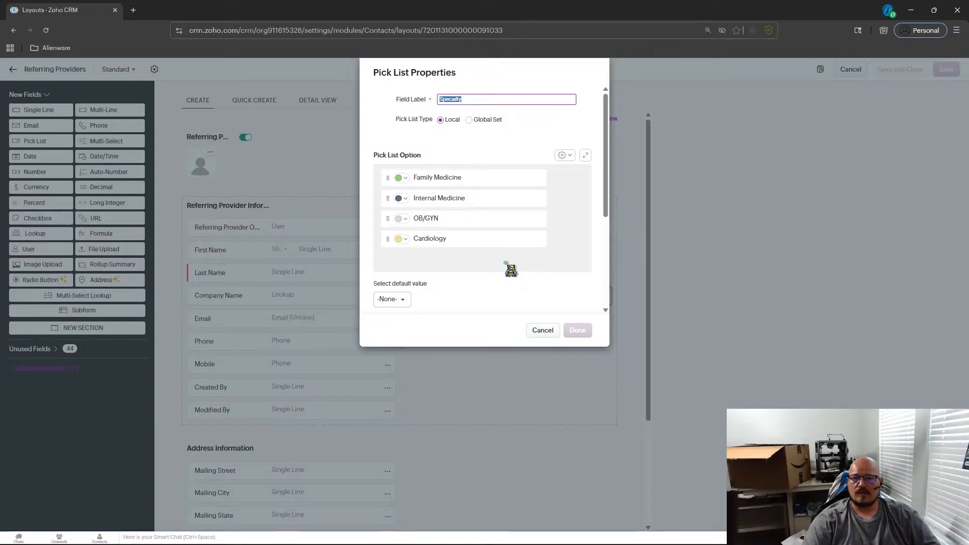
scroll(478, 204, down, 4)
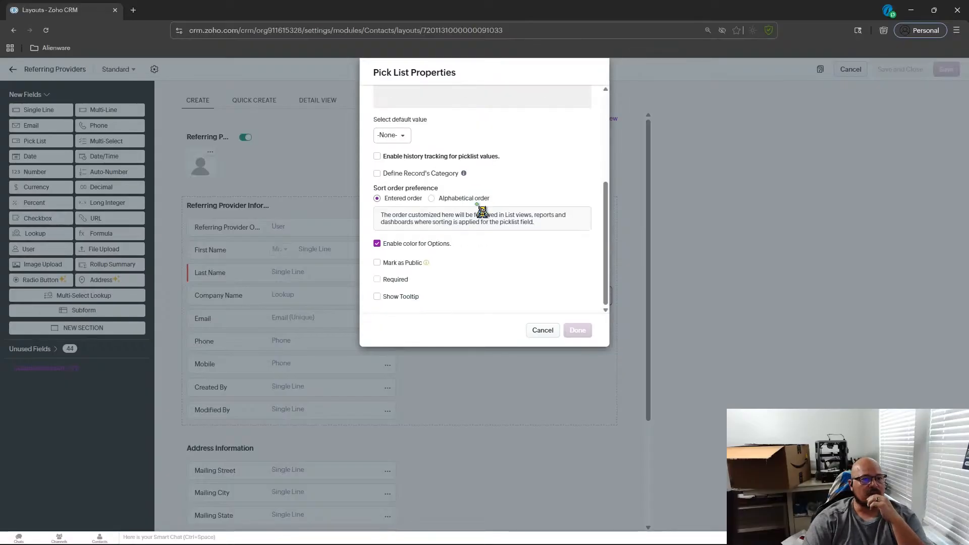
scroll(451, 259, up, 4)
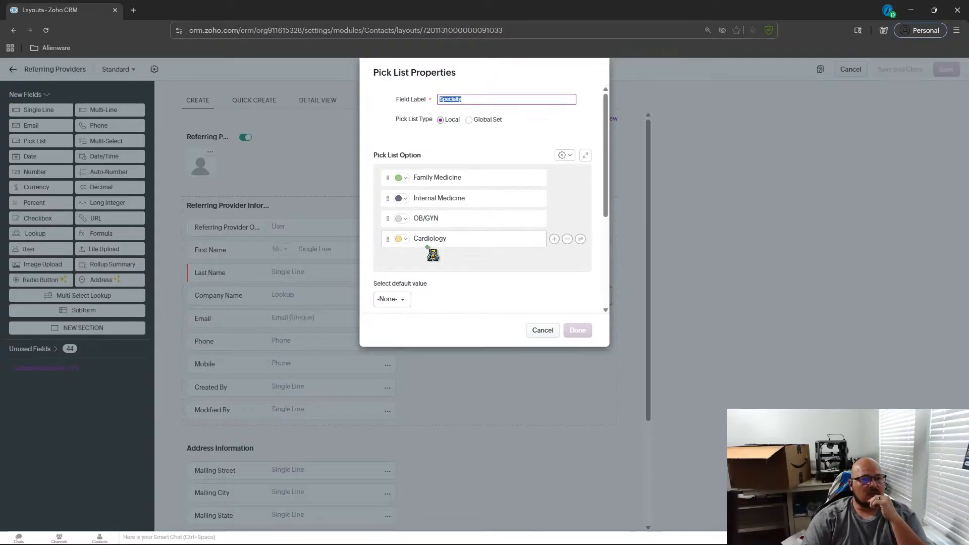
scroll(469, 196, down, 2)
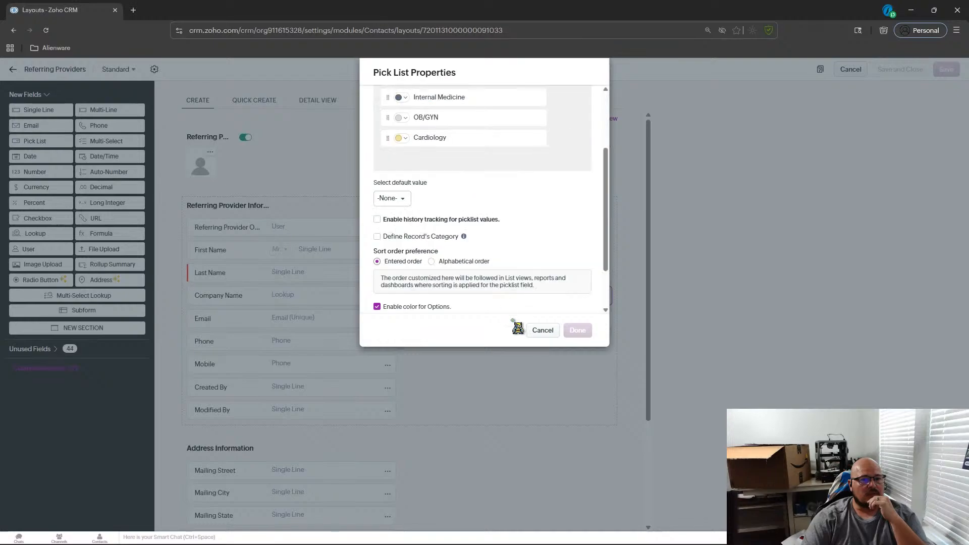
click(552, 334)
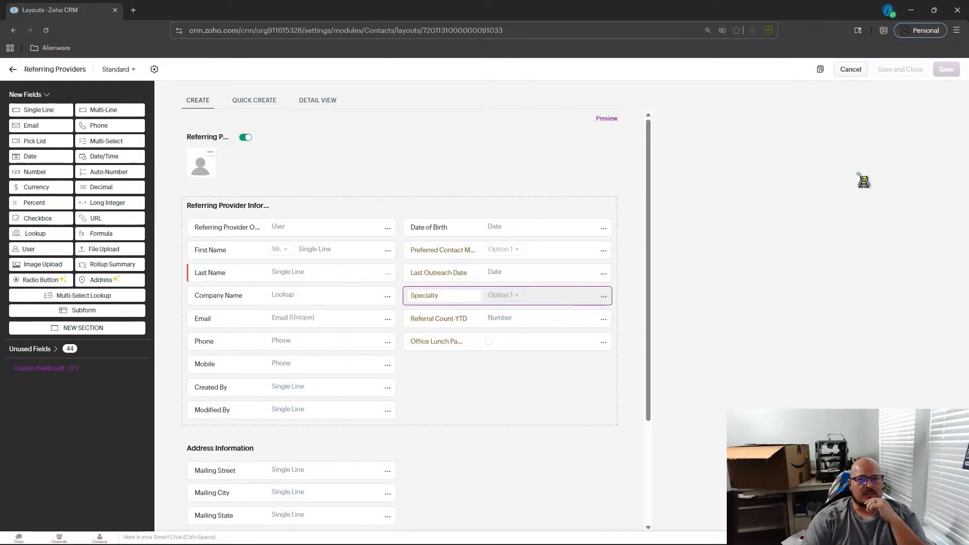
Return to the CRM and examine the Northside Cardiology Group record in Referring Offices.
click(12, 69)
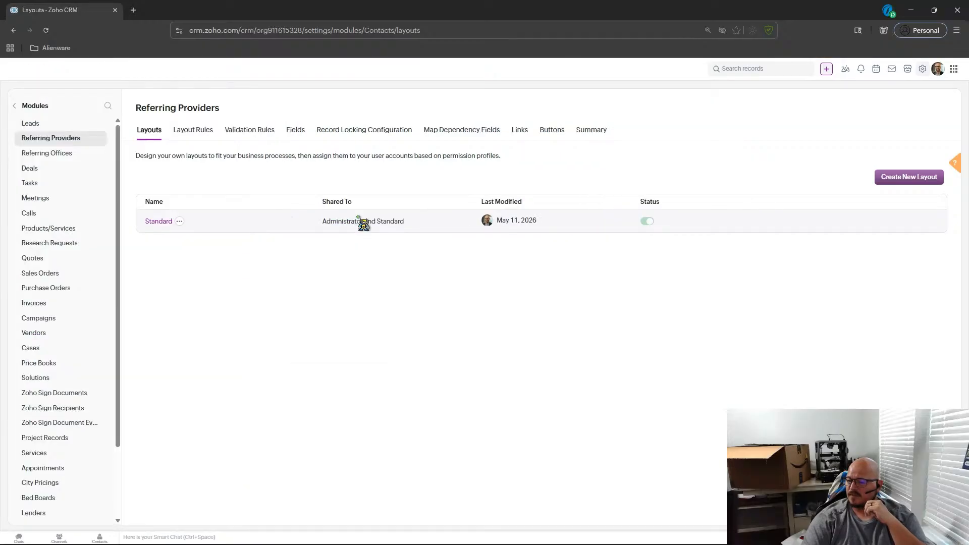
mouse_move(494, 234)
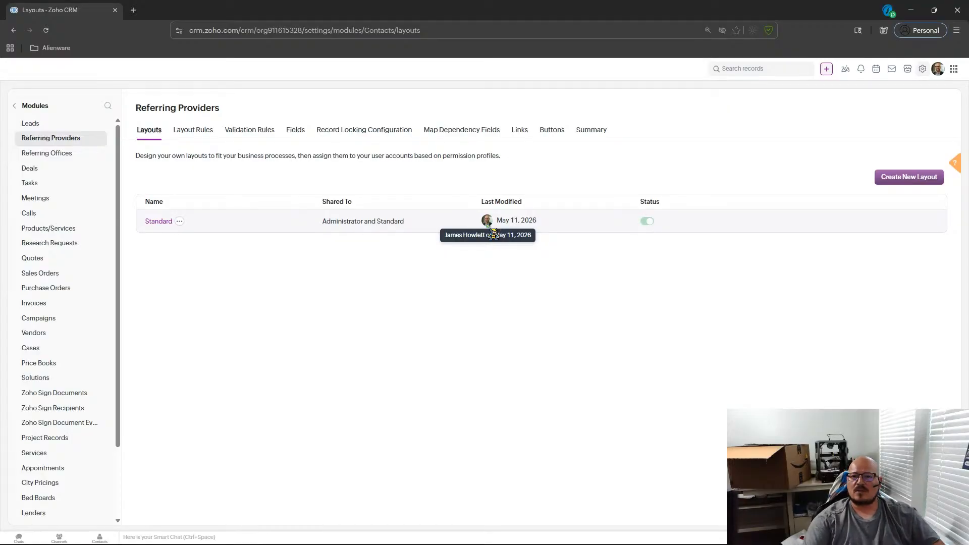
click(22, 106)
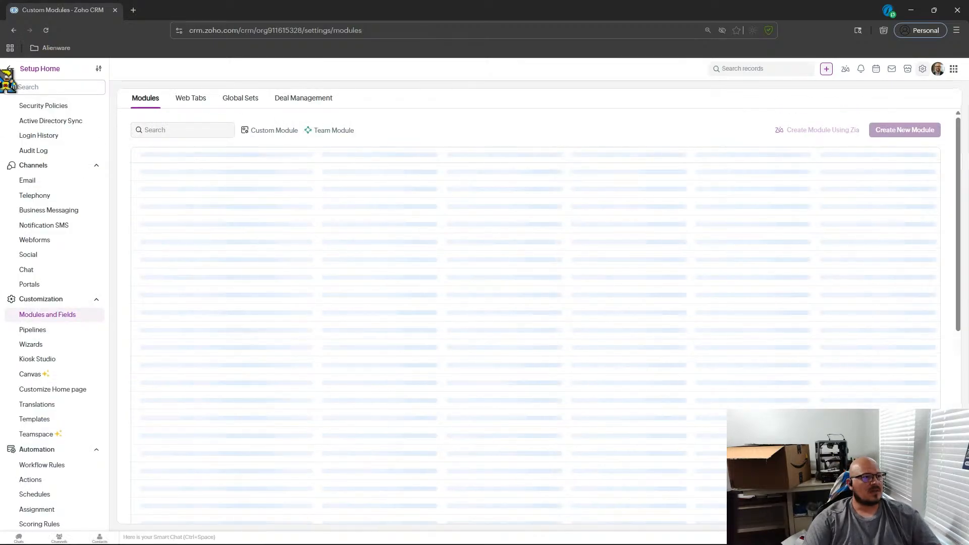
click(10, 69)
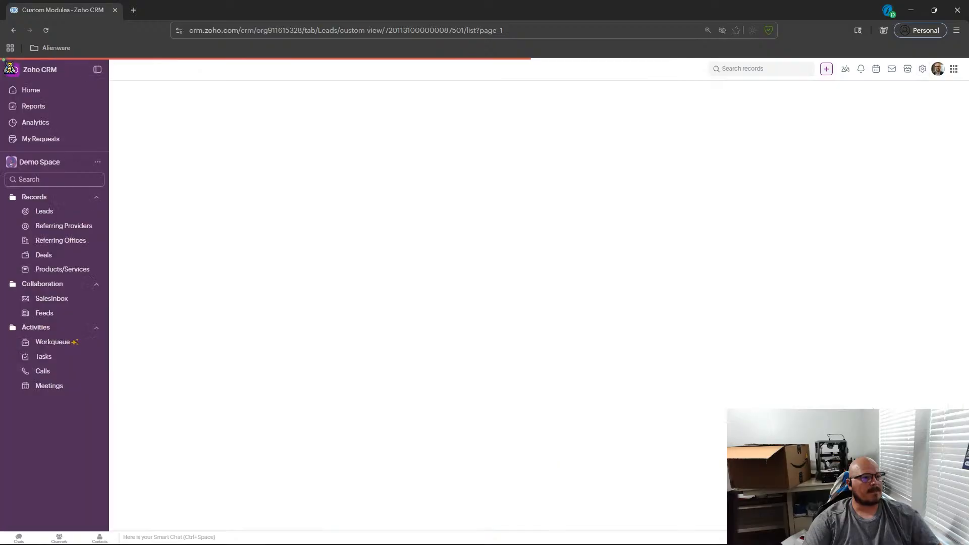
click(75, 241)
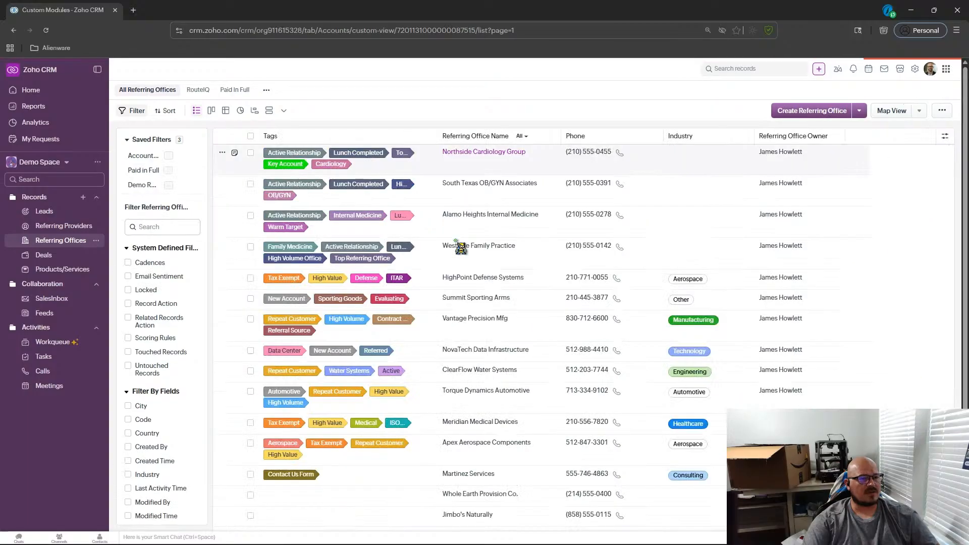
click(455, 155)
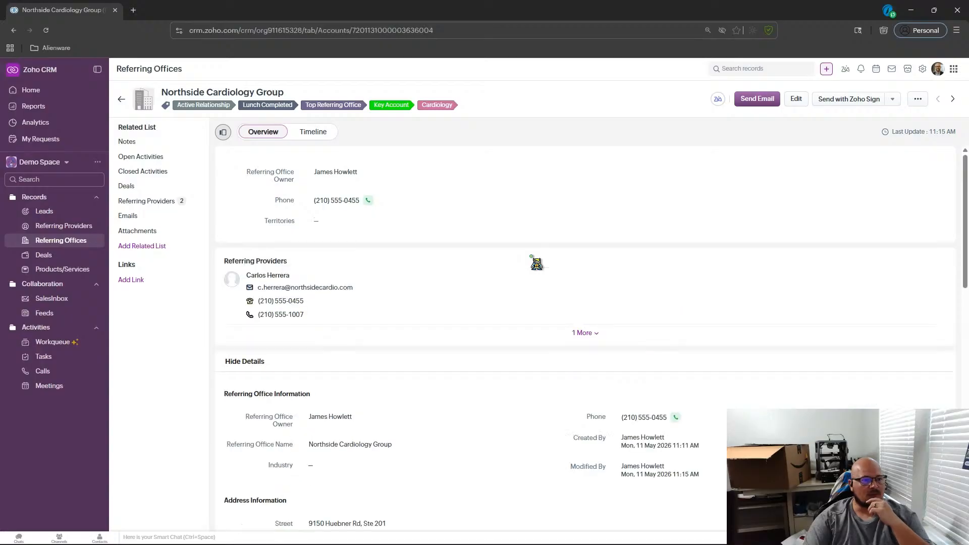
scroll(523, 280, down, 2)
scroll(520, 275, down, 2)
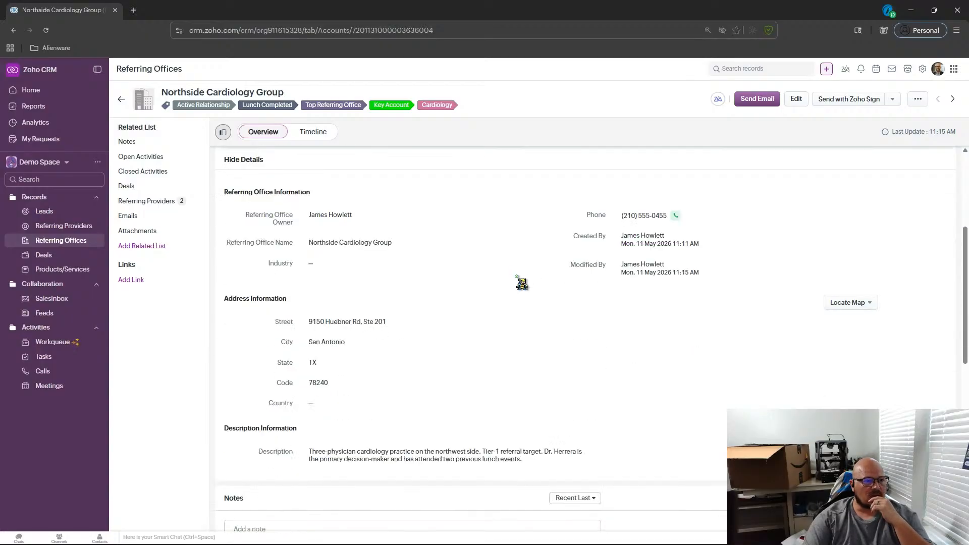
scroll(546, 267, up, 2)
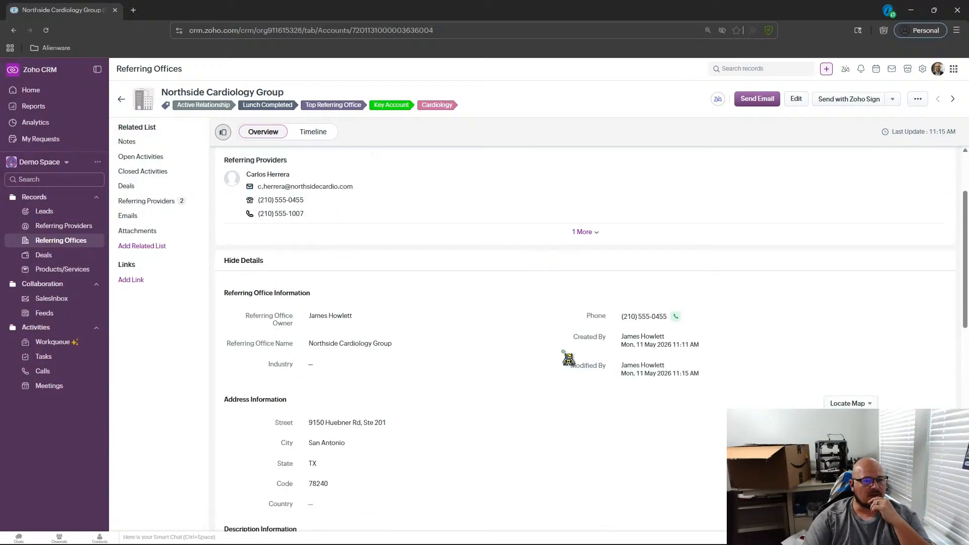
scroll(419, 376, down, 2)
Open the record's edit form, check the Industry options, and switch to editing its page layout.
click(801, 99)
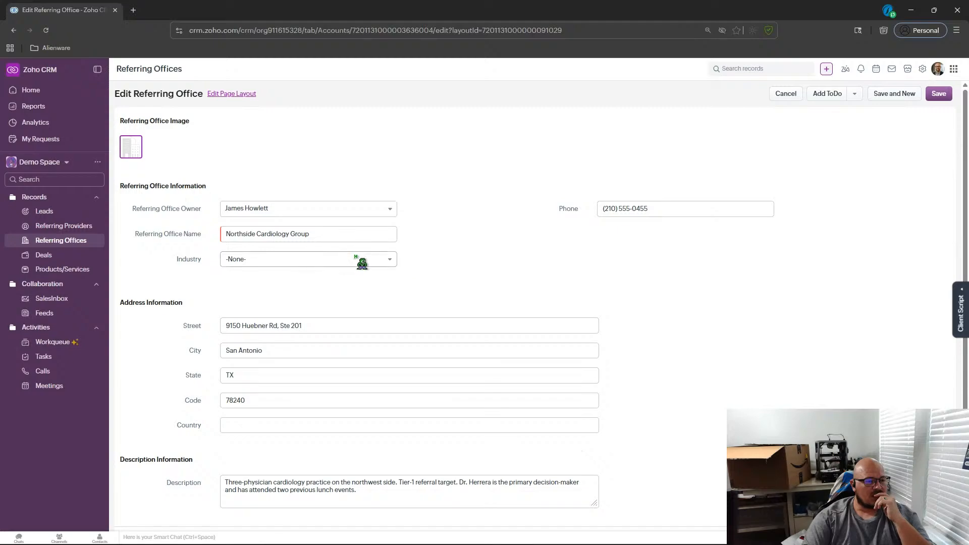
click(395, 260)
mouse_move(393, 303)
mouse_down()
mouse_move(393, 368)
mouse_move(394, 302)
mouse_up()
click(220, 108)
click(218, 95)
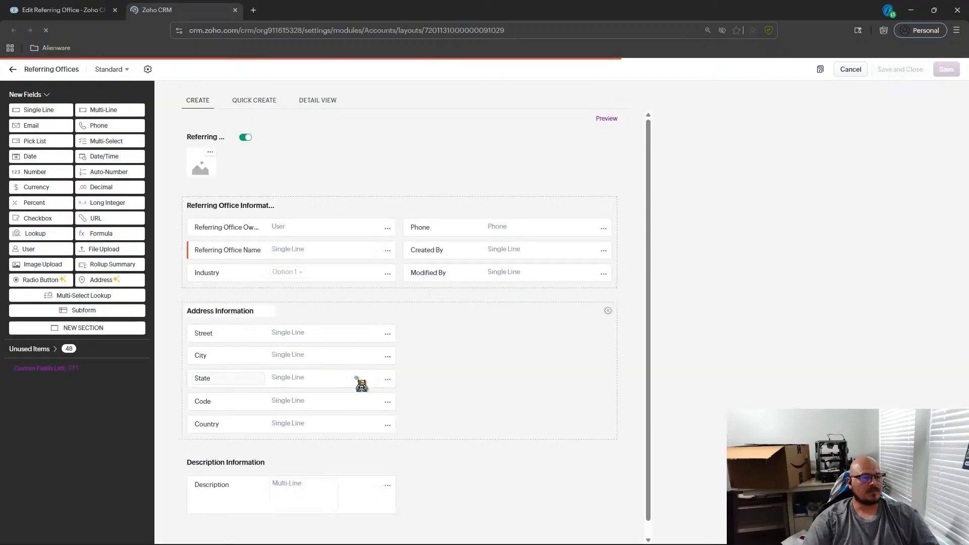
Remove the Industry field from the Referring Offices layout.
click(393, 278)
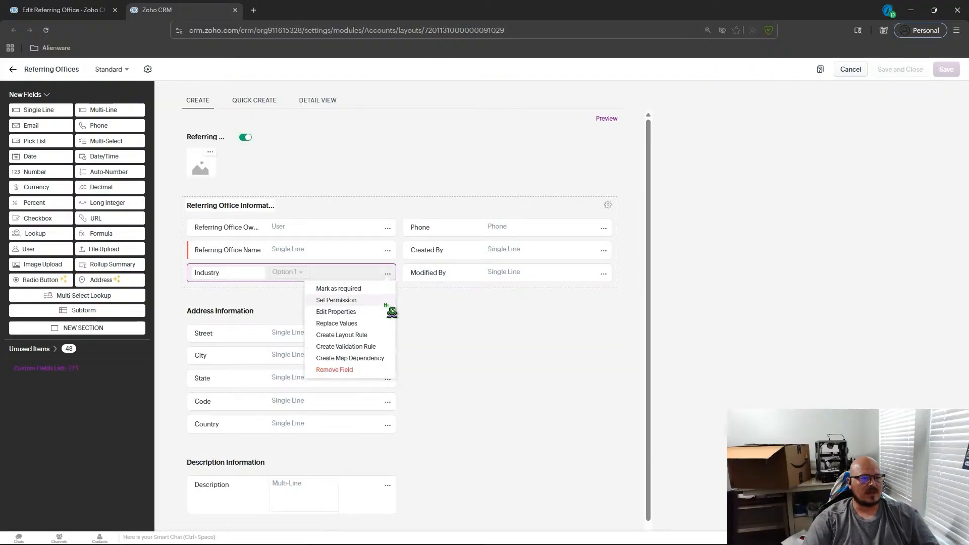
click(342, 371)
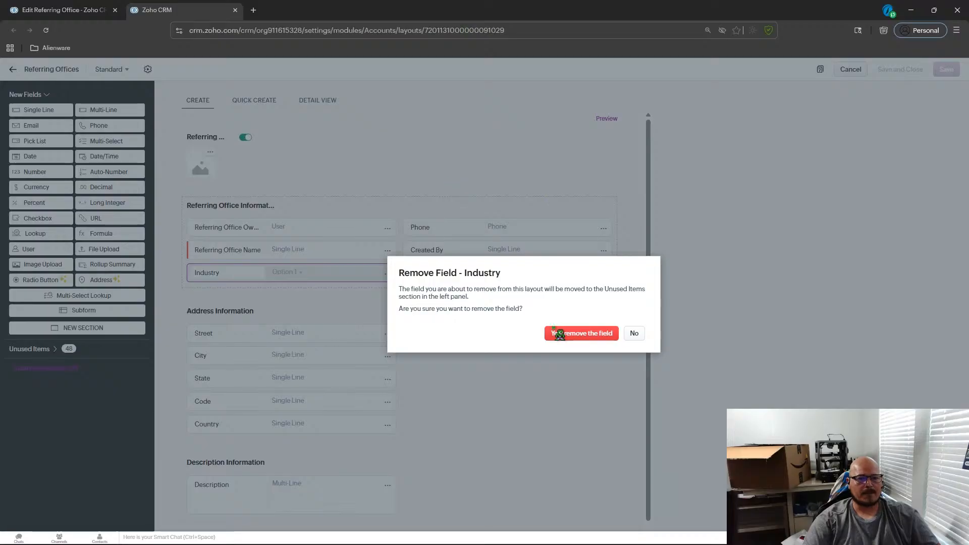
click(572, 334)
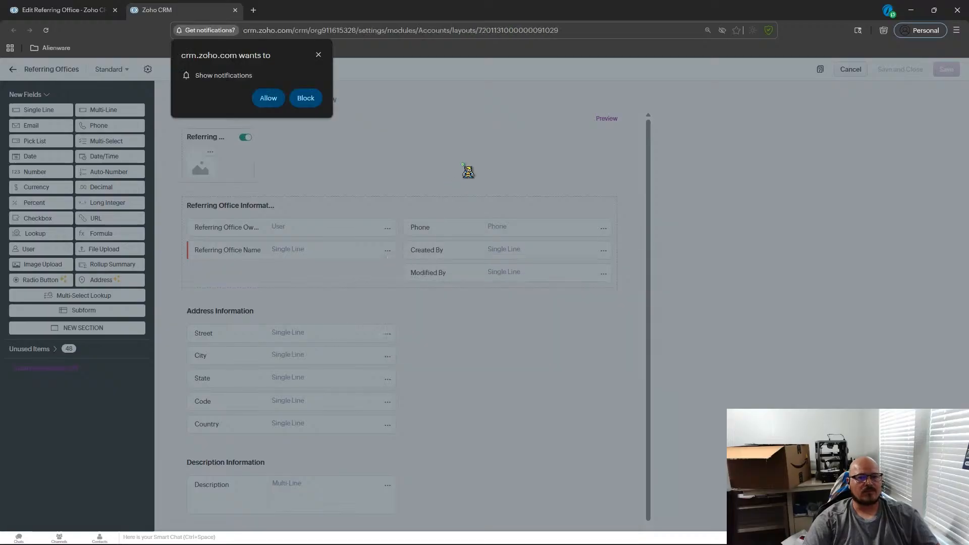
click(268, 98)
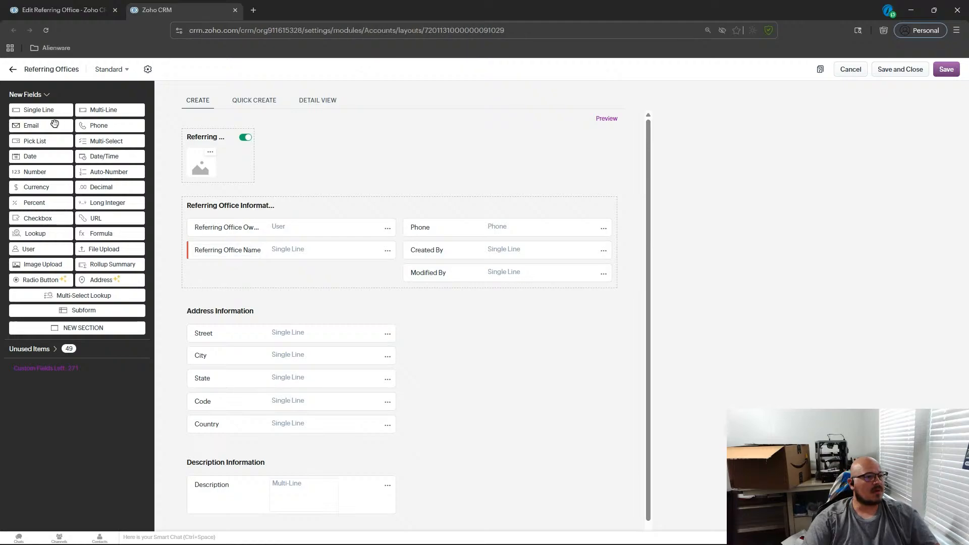
Add a Number field labelled Number of Providers in the Industry field's former place.
drag(41, 177, 262, 275)
text(Number of Provider)
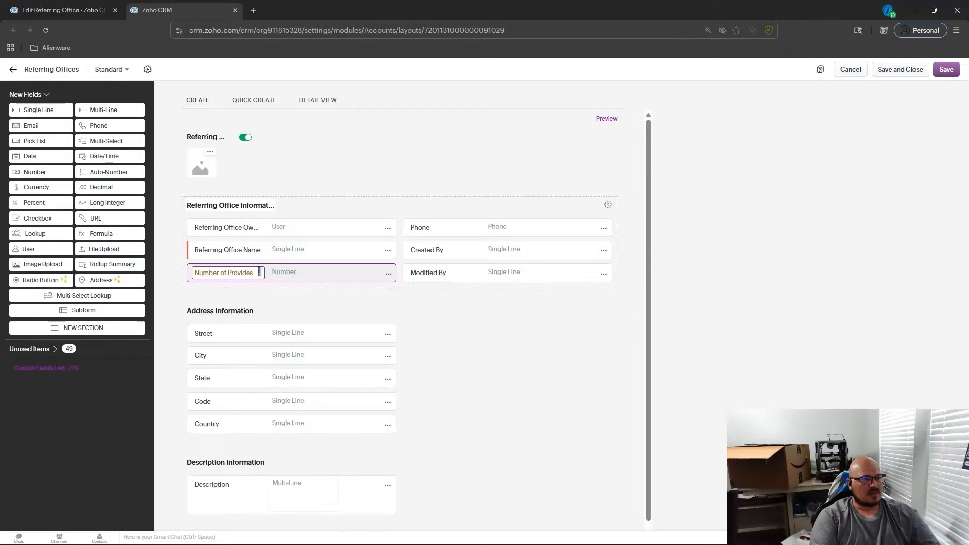
text(s)
key(BackSpace)
text(rs)
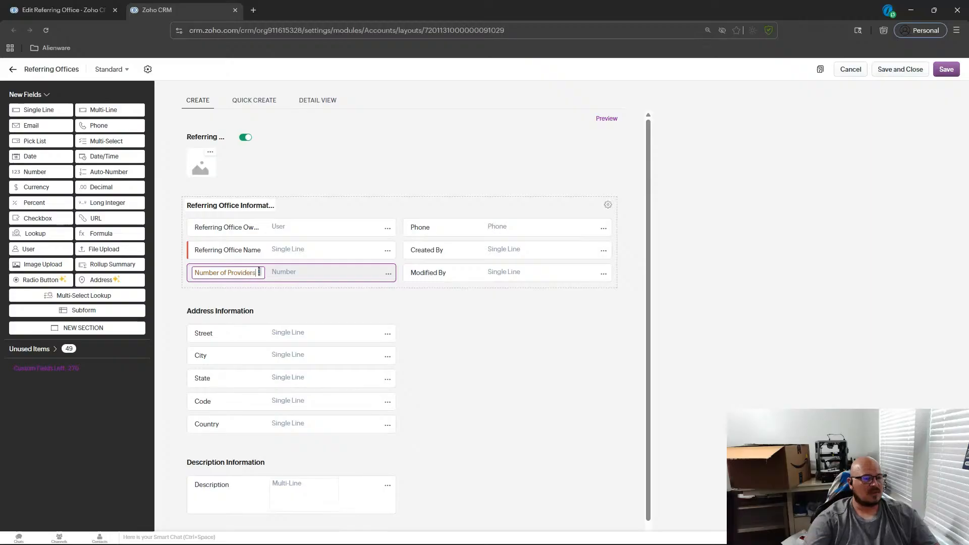
click(327, 301)
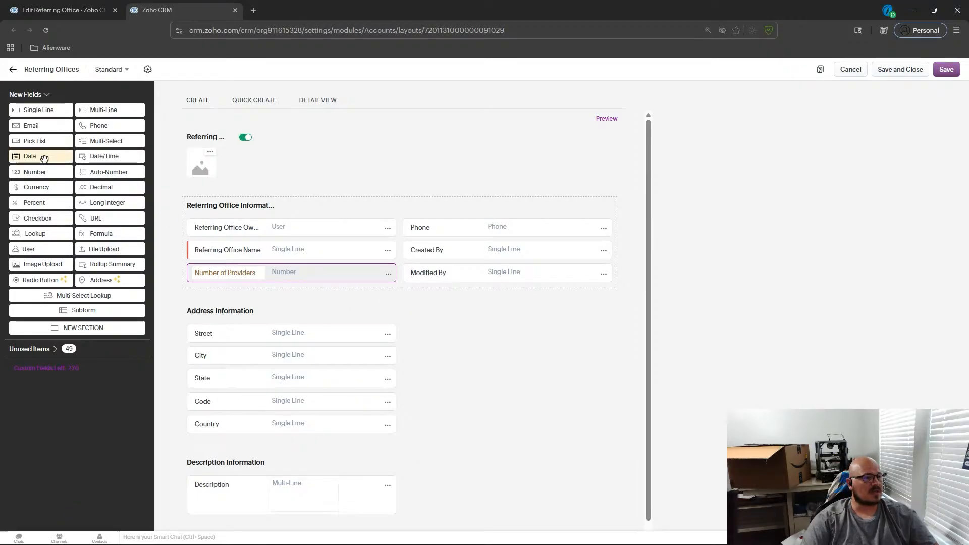
Add a Date field labelled Last Lunch Date below Number of Providers.
drag(45, 160, 223, 293)
text(Last Liu)
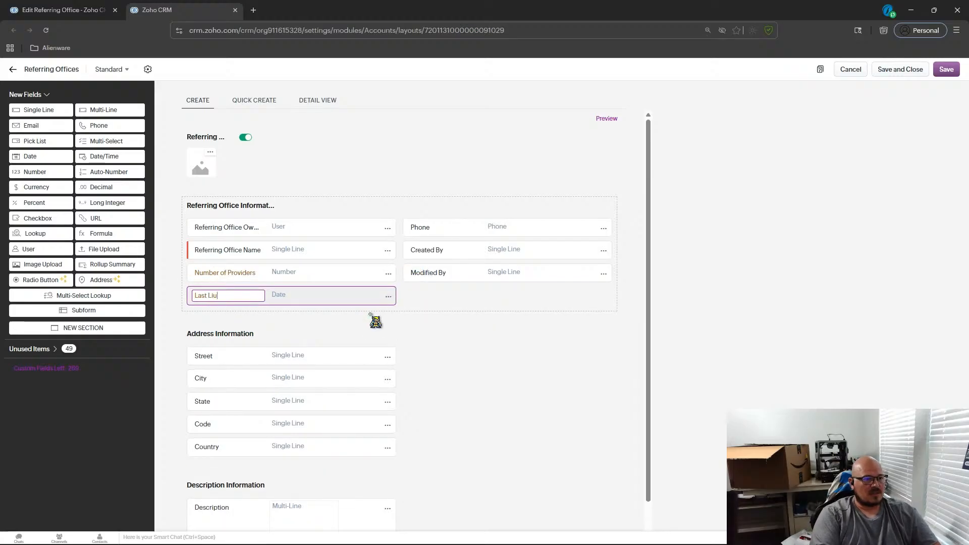
key(BackSpace)
key(BackSpace)
text(unch Date)
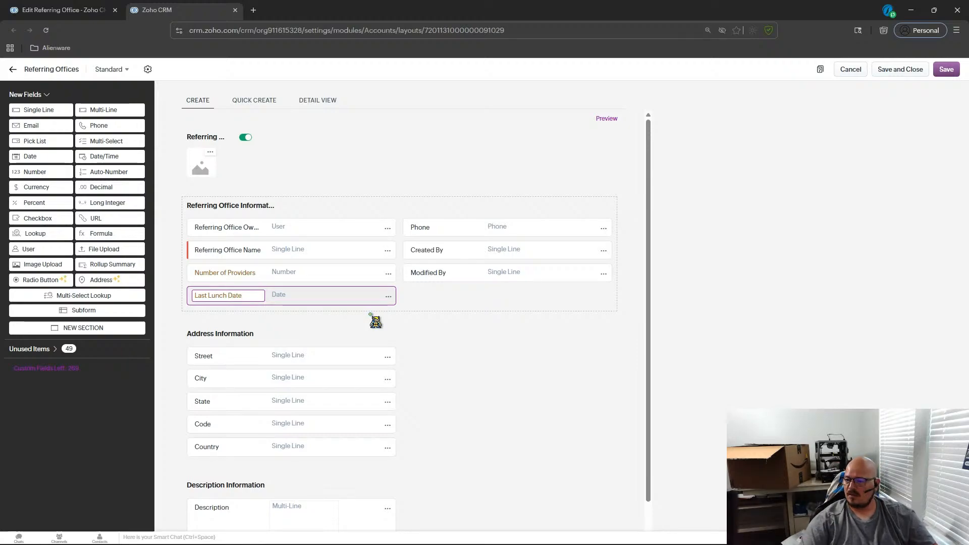
click(439, 316)
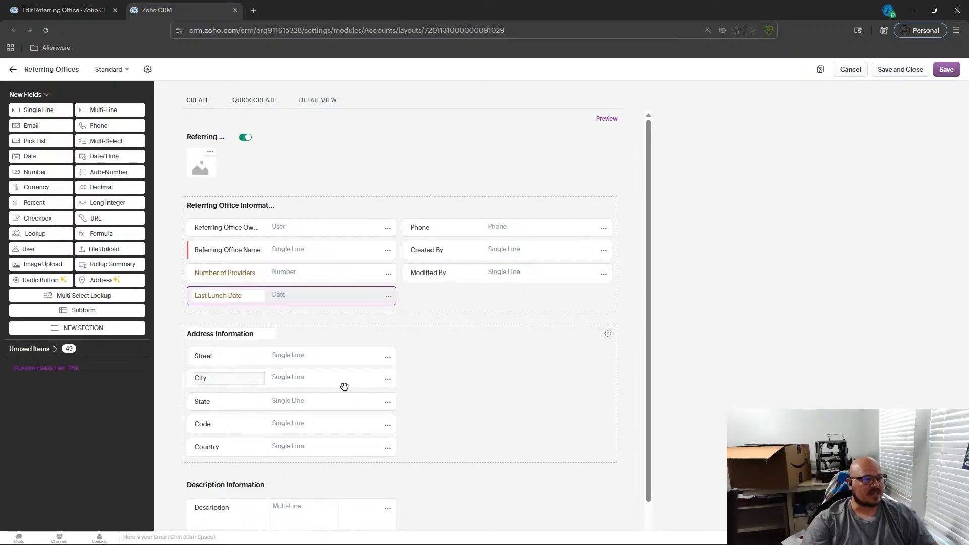
Browse the list of unused fields for the layout.
click(41, 354)
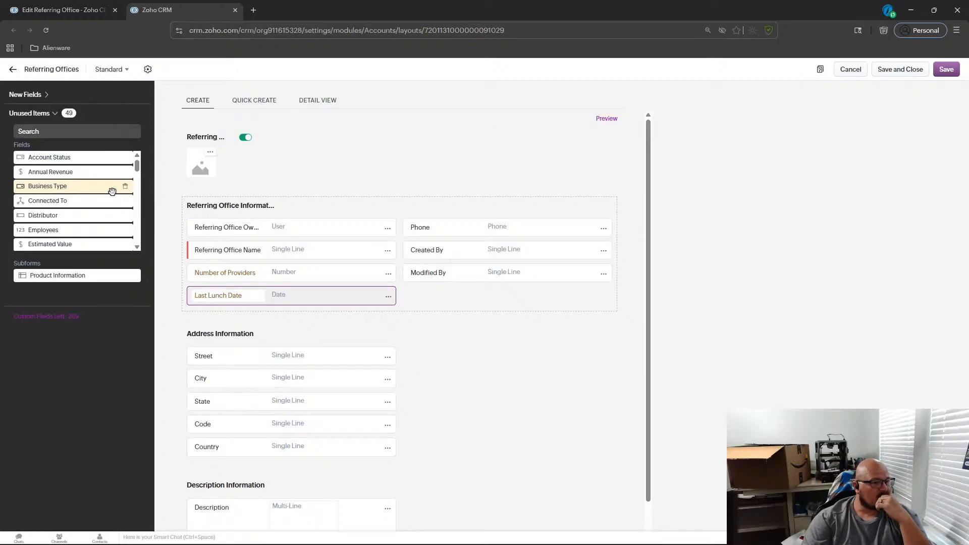
scroll(112, 191, down, 2)
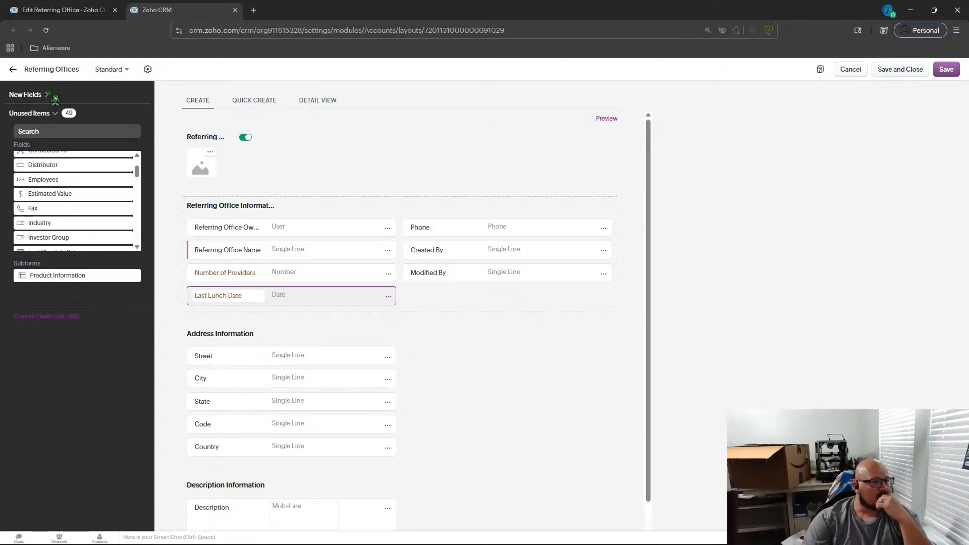
click(31, 95)
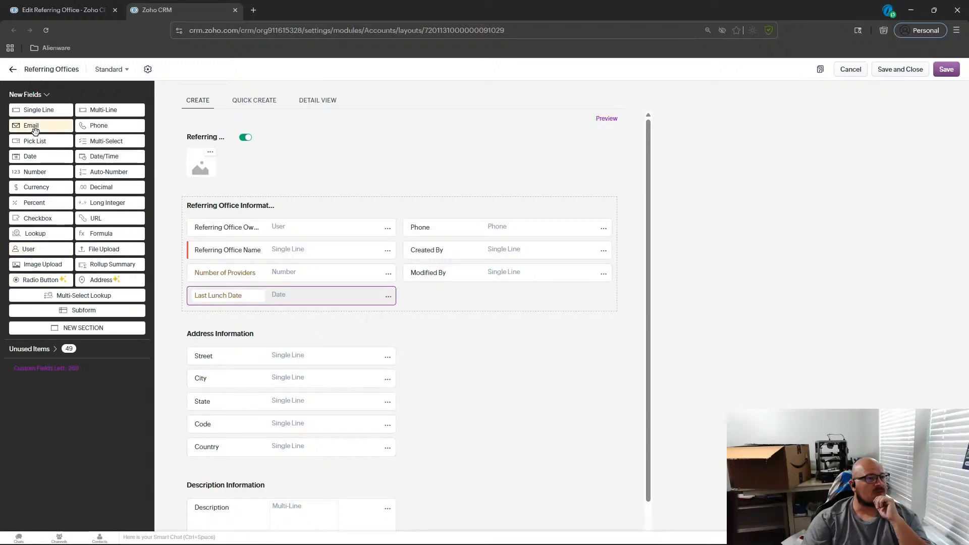
click(55, 349)
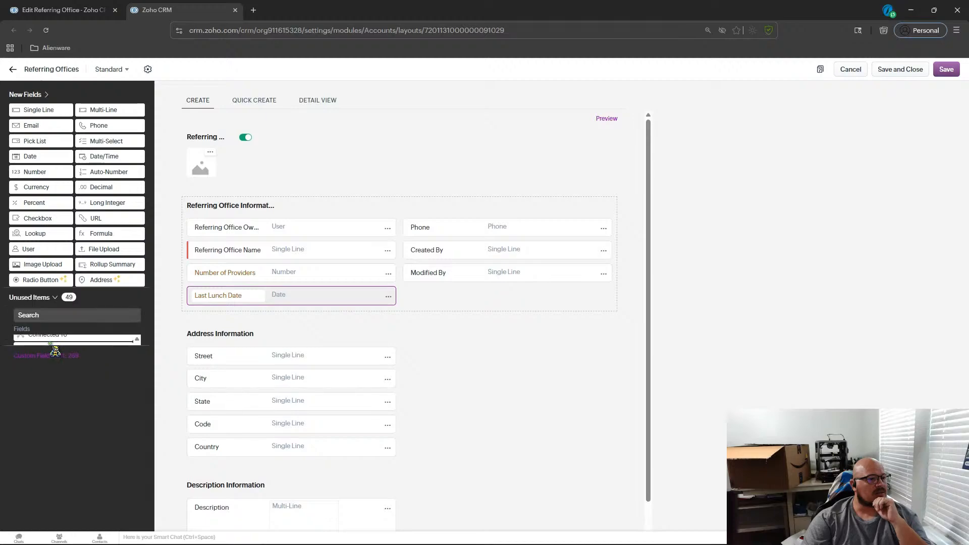
Add the unused Account Status pick list to the Referring Office Information section and relabel it Relationship Status.
scroll(123, 186, up, 2)
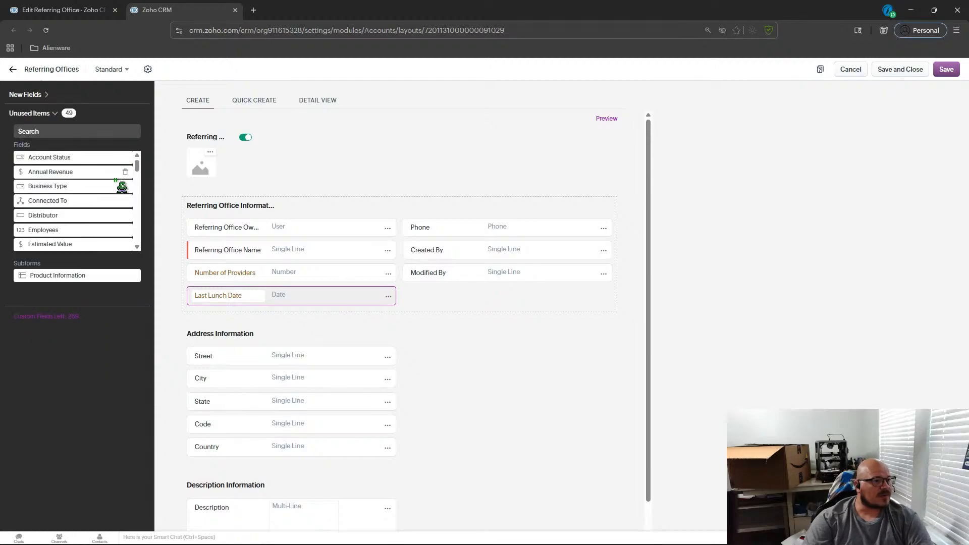
drag(90, 159, 469, 299)
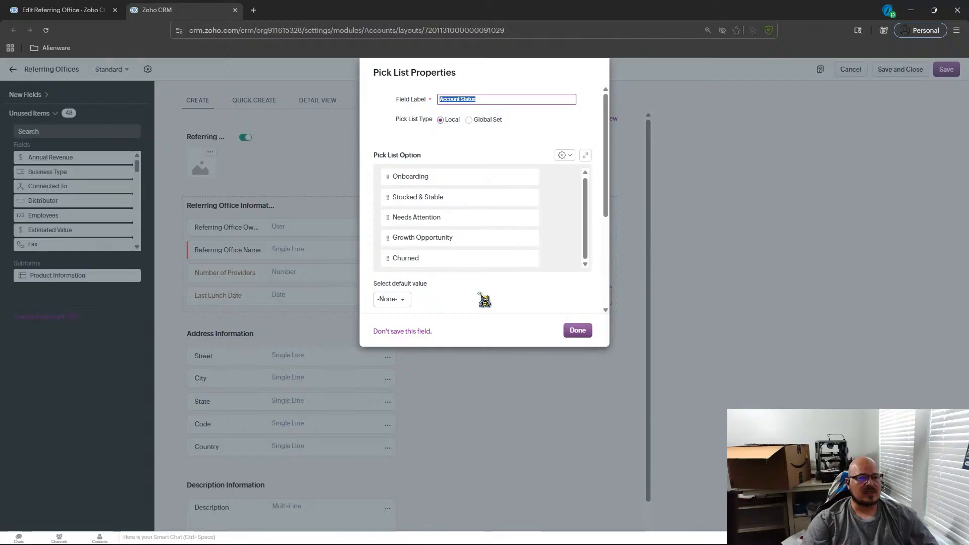
scroll(481, 206, up, 1)
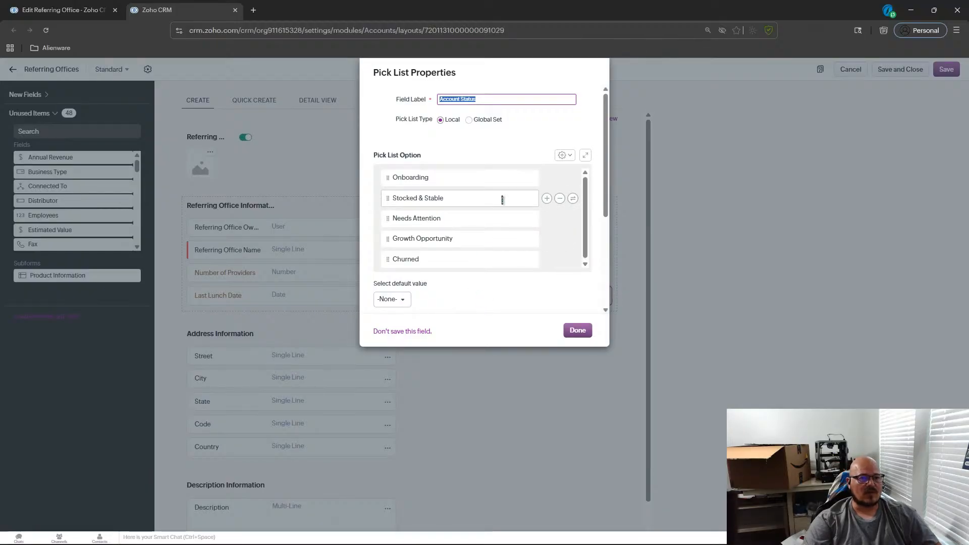
click(503, 200)
click(459, 181)
click(494, 97)
drag(494, 97, 416, 100)
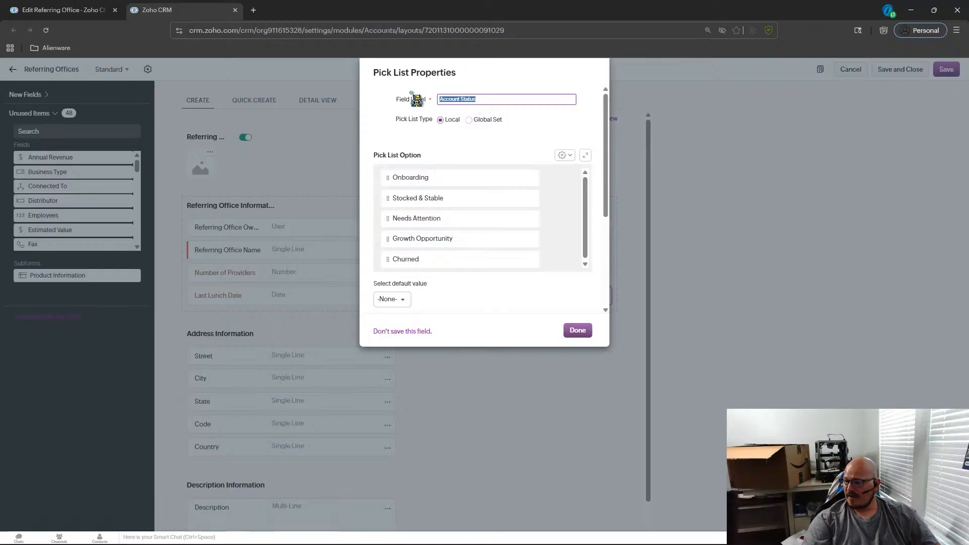
key(Left)
key(shift+Right)
key(shift+Right)
key(shift+Right)
key(shift+Right)
key(shift+Right)
key(shift+Right)
key(shift+Right)
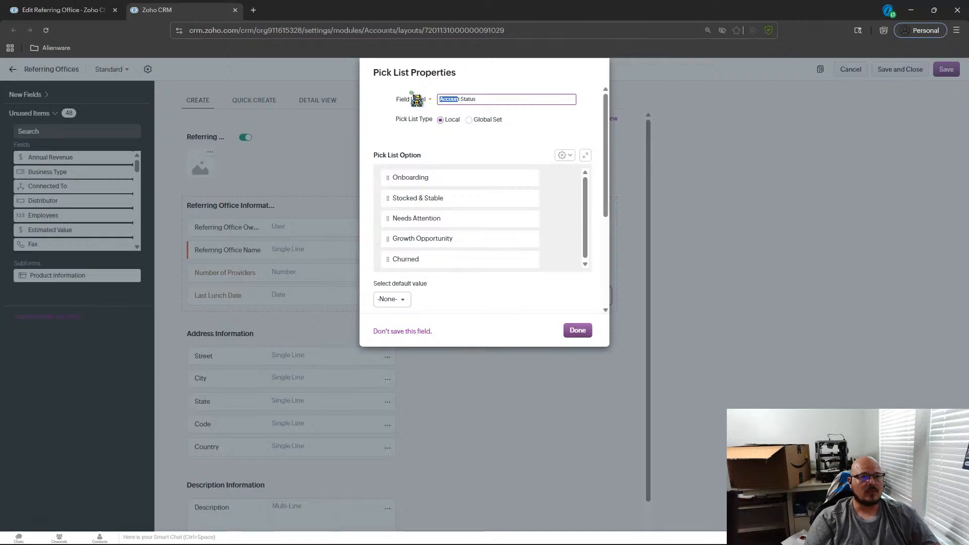
text(Relationship)
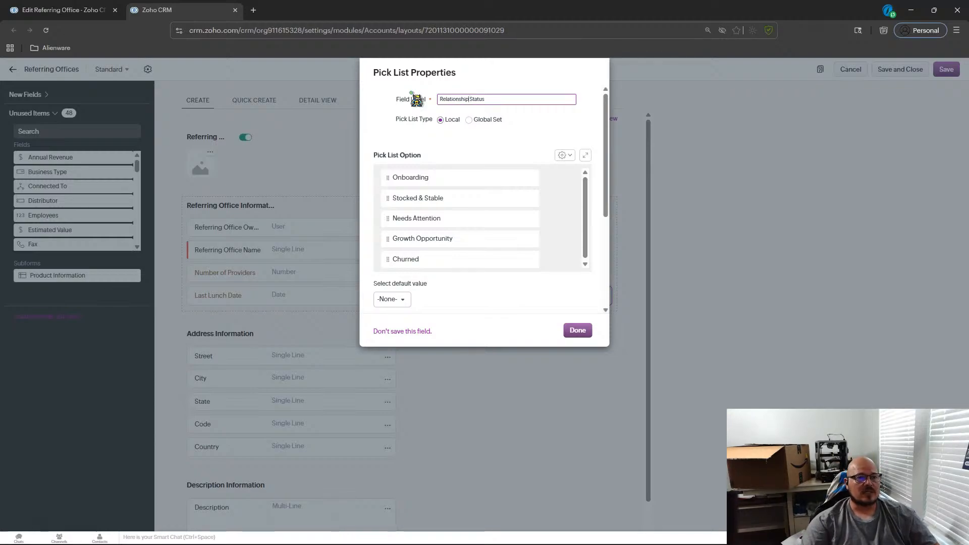
Rename the first three pick list options to New, Developing and Active.
click(454, 177)
key(ctrl+a)
text(Active)
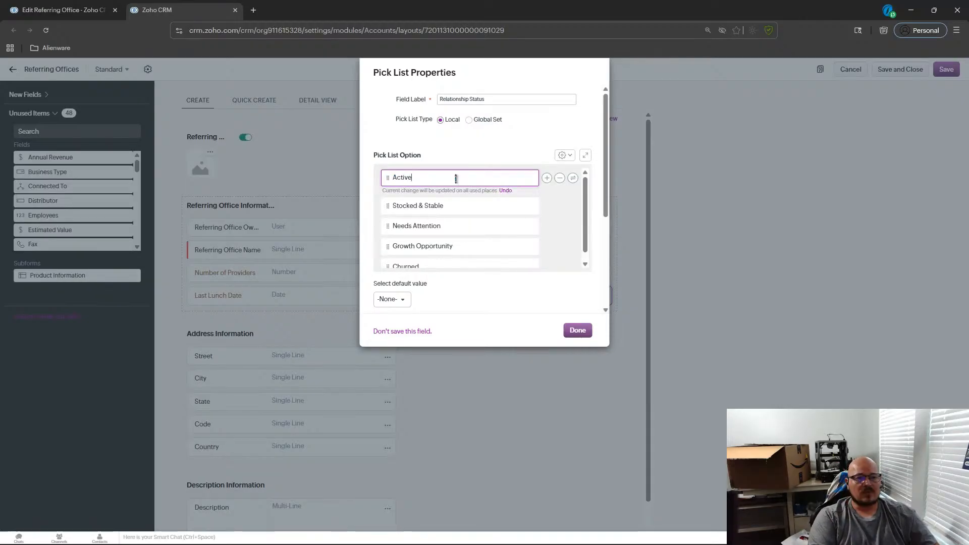
key(BackSpace)
key(BackSpace)
key(BackSpace)
key(BackSpace)
key(BackSpace)
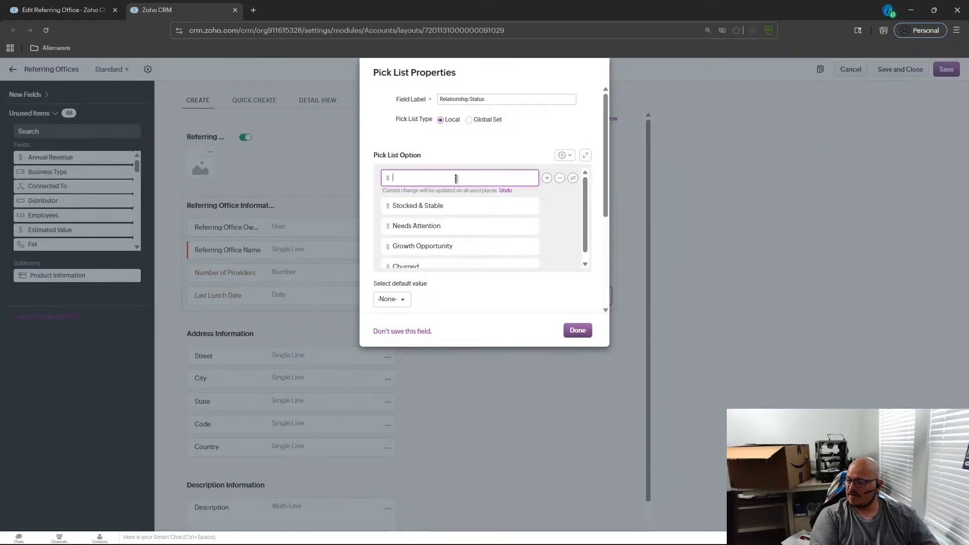
text(Nerw)
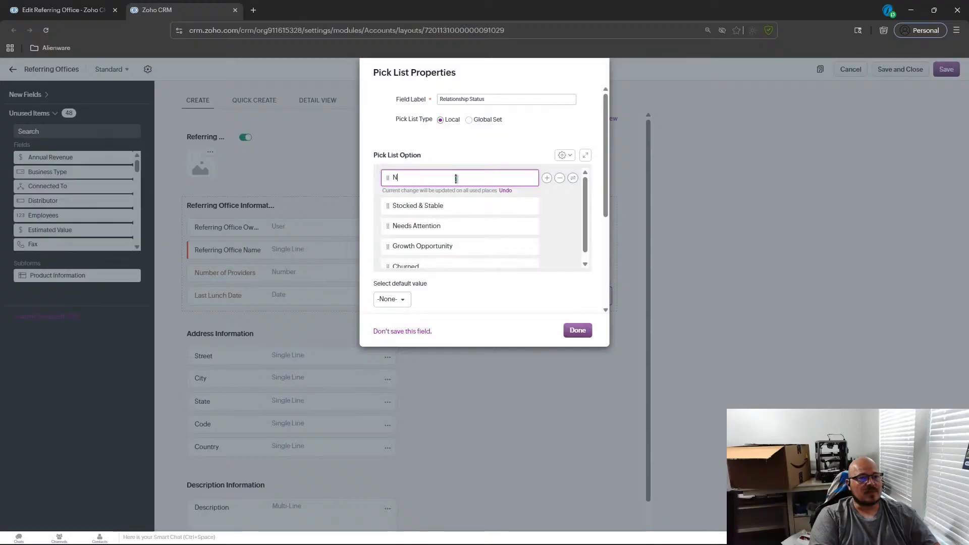
key(Tab)
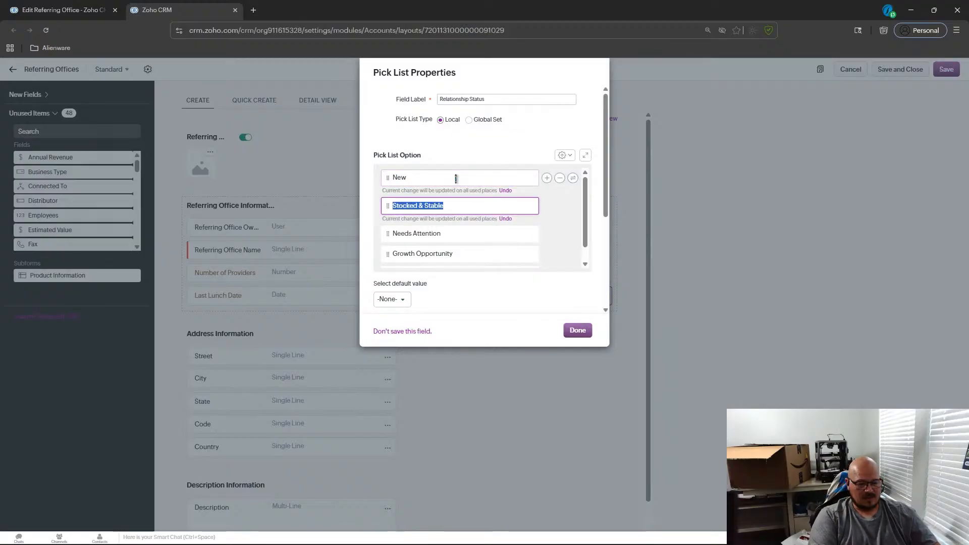
text(Developing)
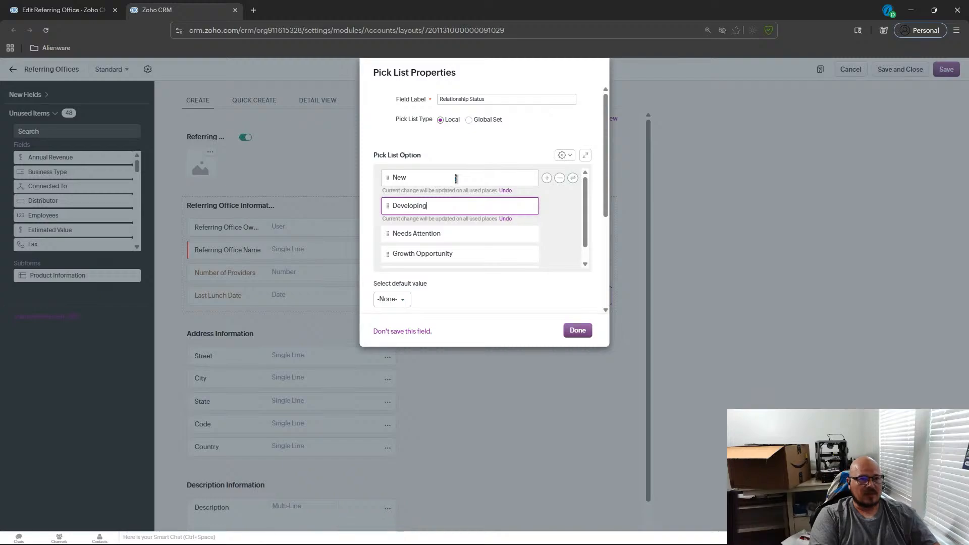
key(Tab)
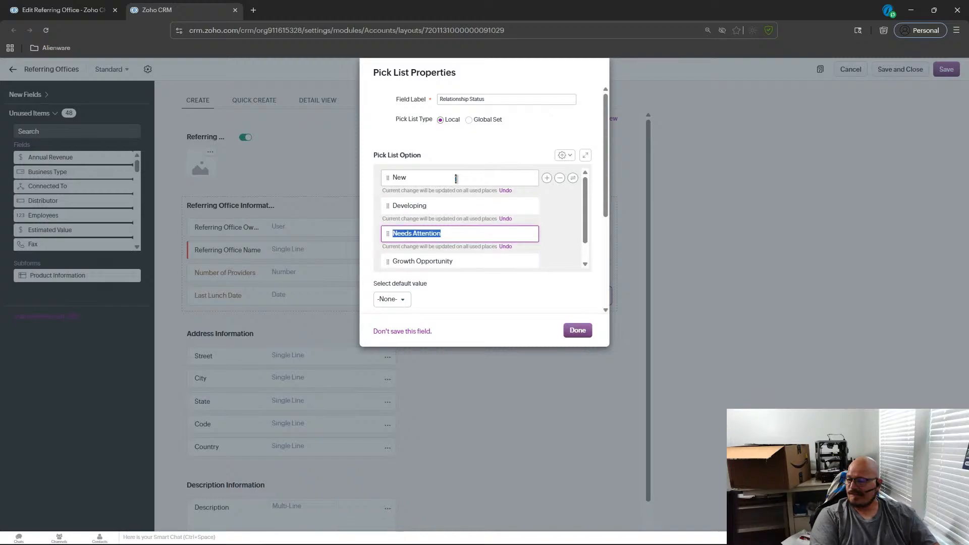
text(Active)
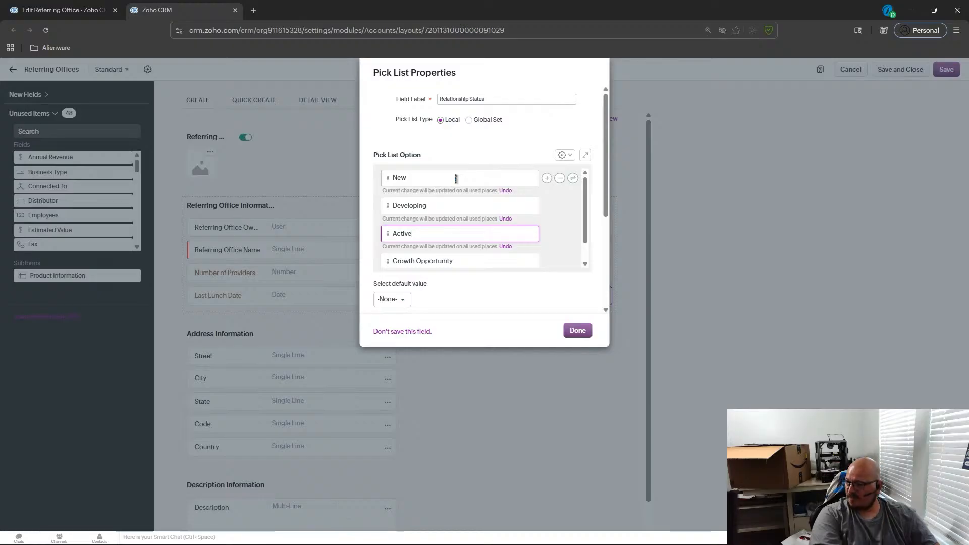
Rename the remaining two pick list options to At Risk and Inactive.
key(Tab)
text(At Risck)
key(BackSpace)
key(BackSpace)
text(sck)
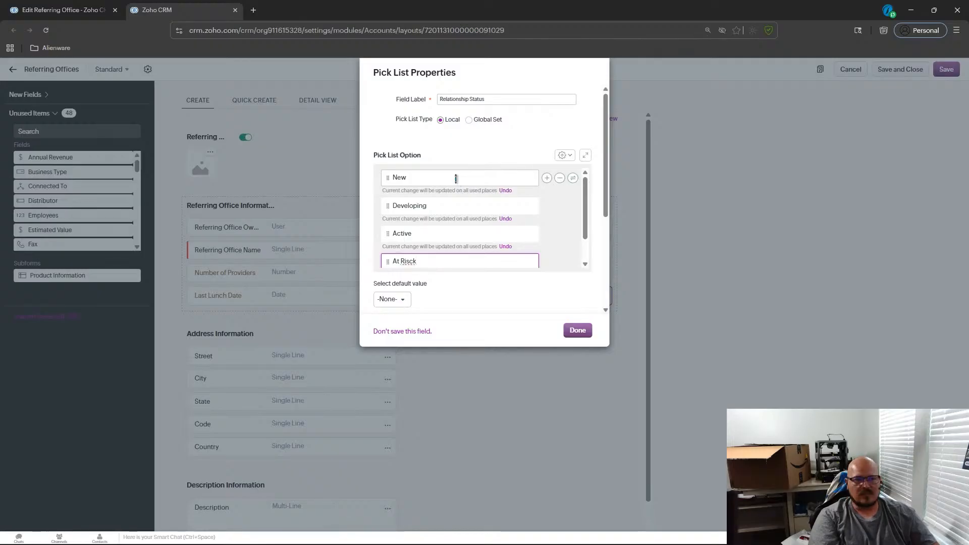
key(BackSpace)
key(BackSpace)
text(k)
key(Tab)
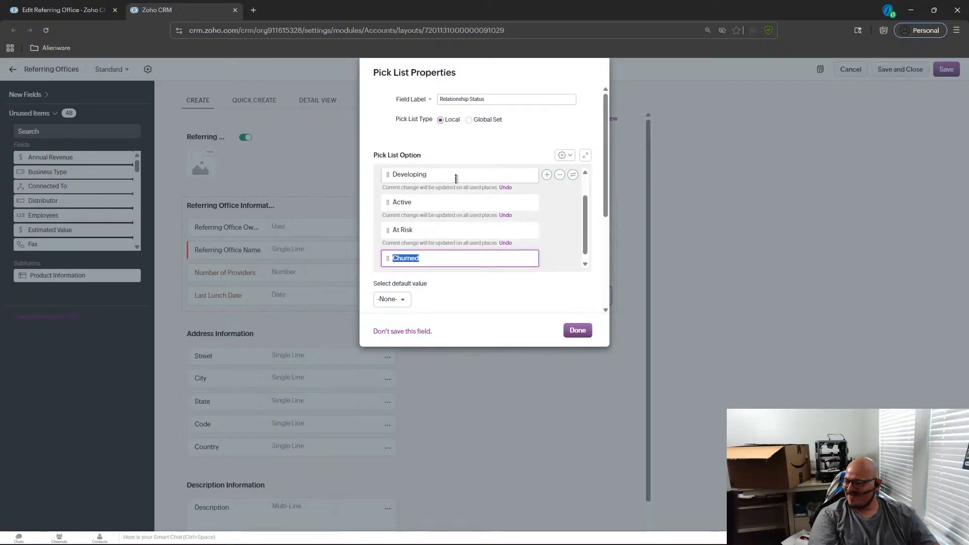
text(Inactive)
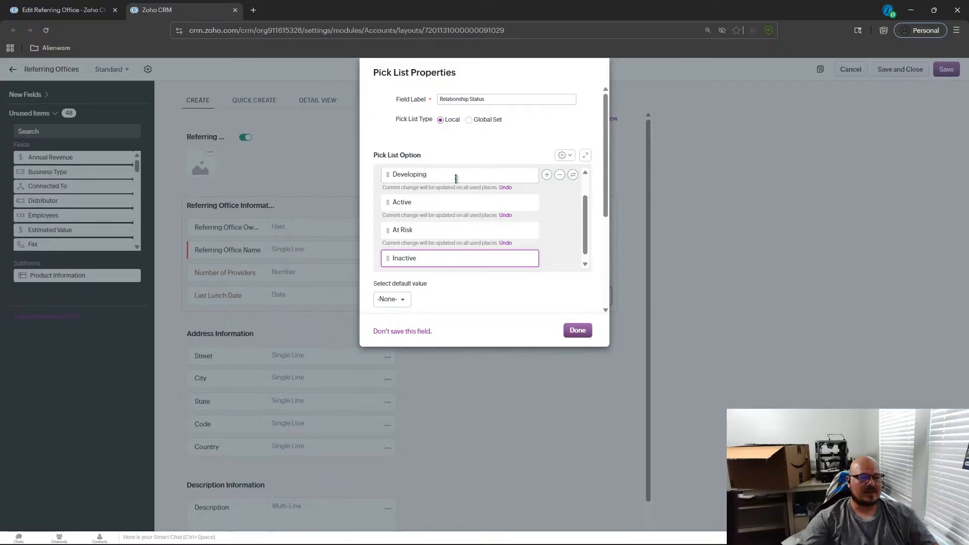
Reorder the pick list options so Active sits directly below New, above Developing.
scroll(446, 212, down, 5)
scroll(446, 203, up, 2)
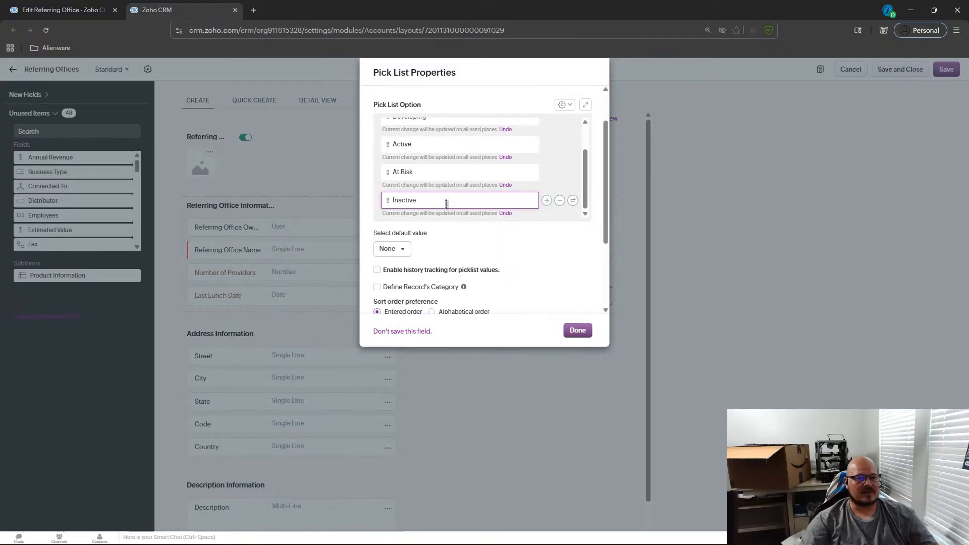
scroll(474, 187, up, 3)
scroll(474, 187, up, 2)
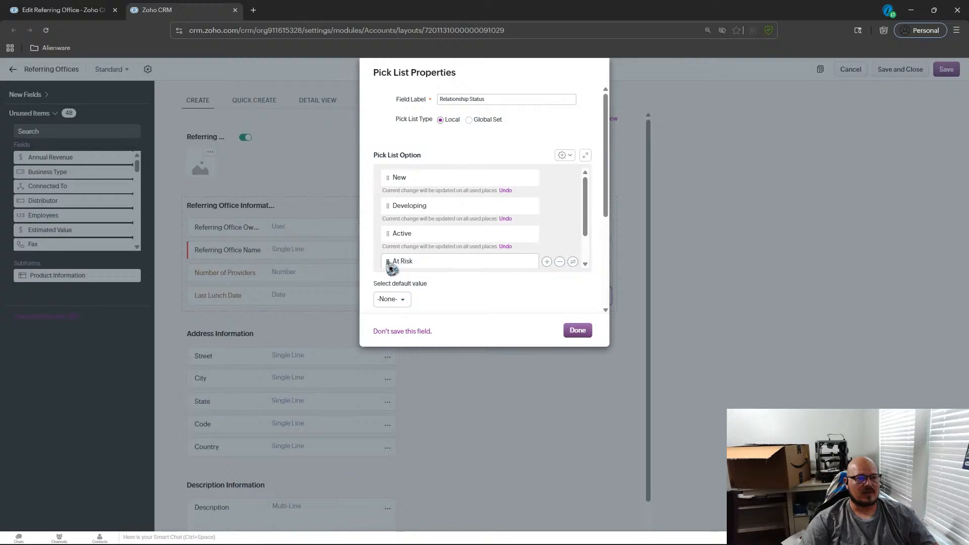
drag(391, 268, 394, 217)
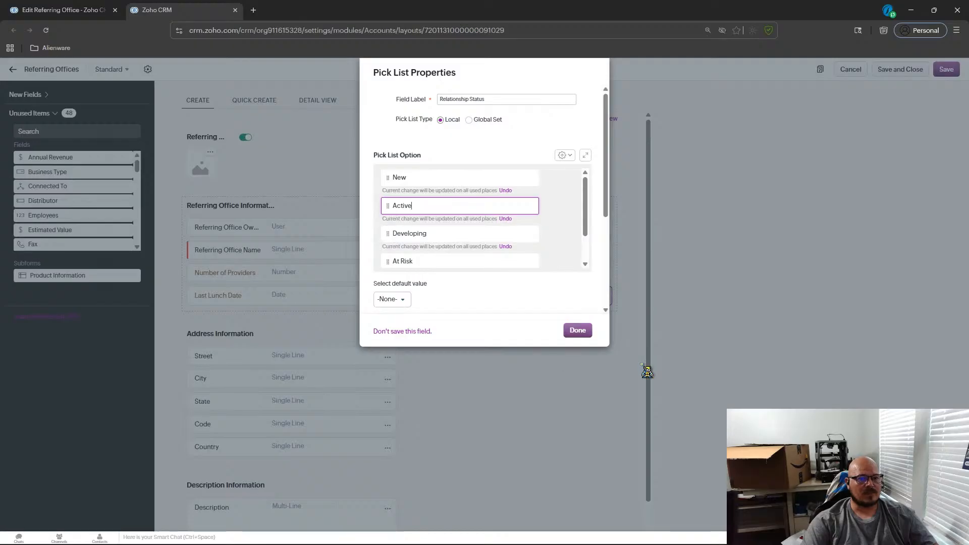
Enable colours for the pick list options, giving New light blue and Active green.
scroll(491, 304, down, 3)
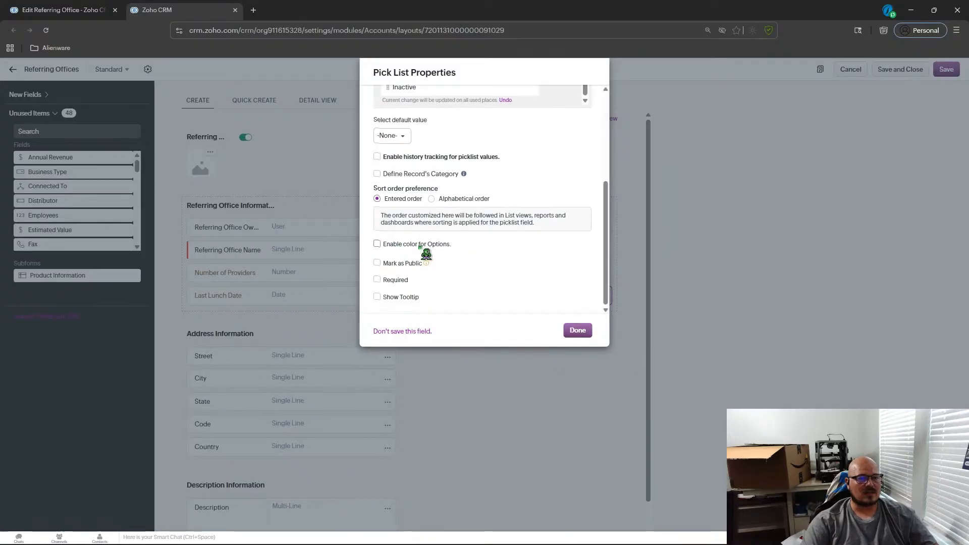
scroll(426, 252, up, 3)
scroll(446, 247, up, 3)
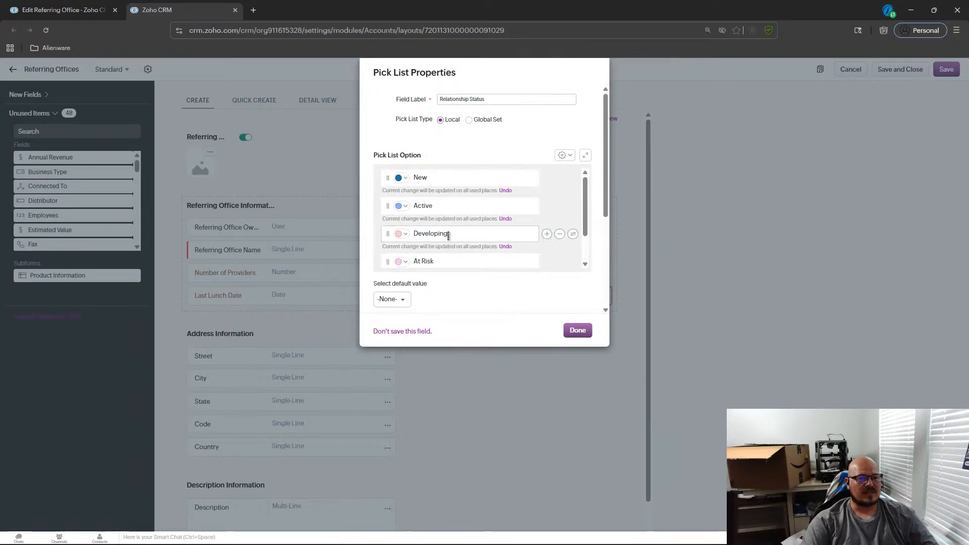
click(404, 178)
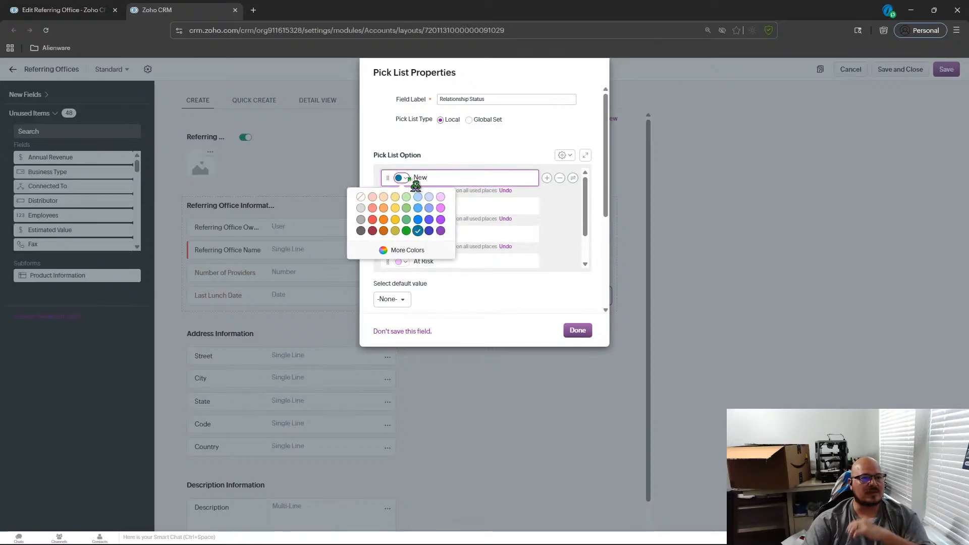
click(419, 197)
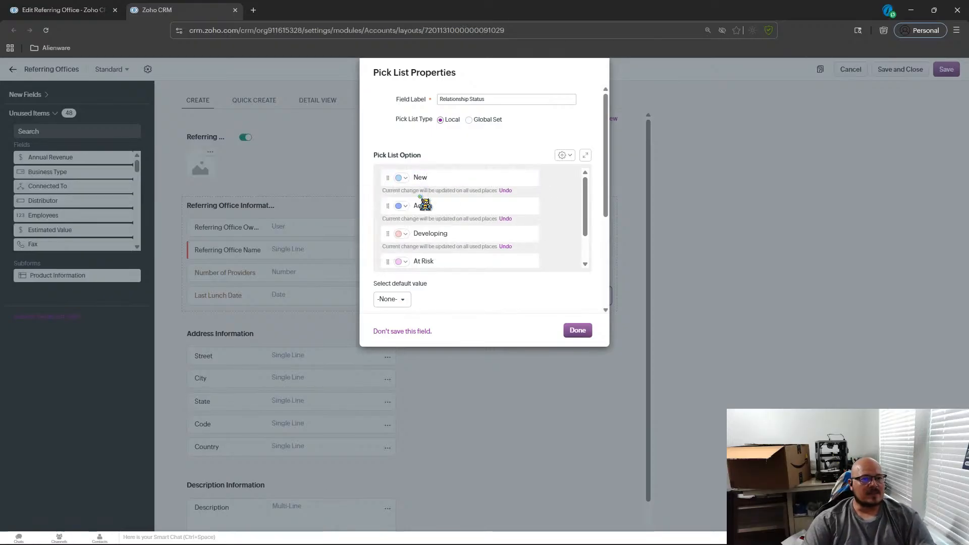
click(404, 206)
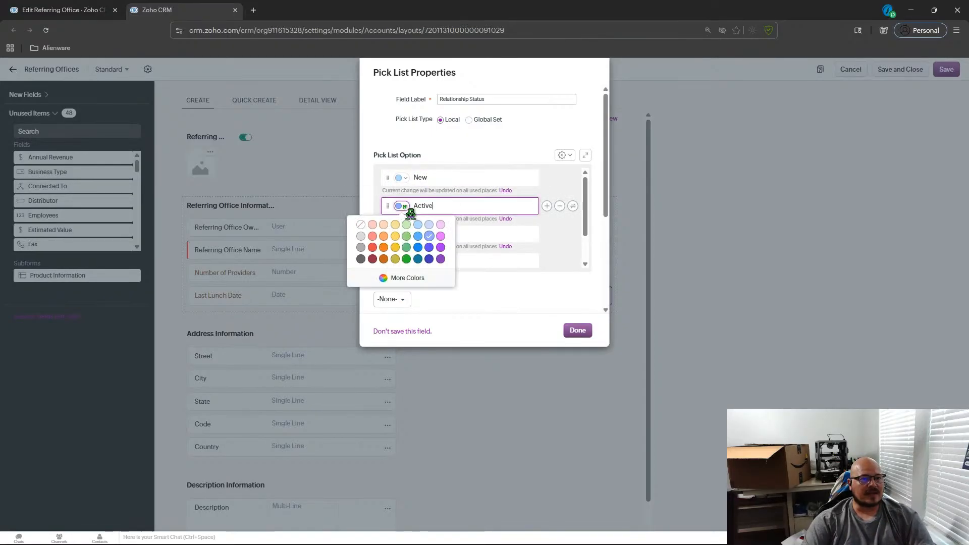
click(408, 247)
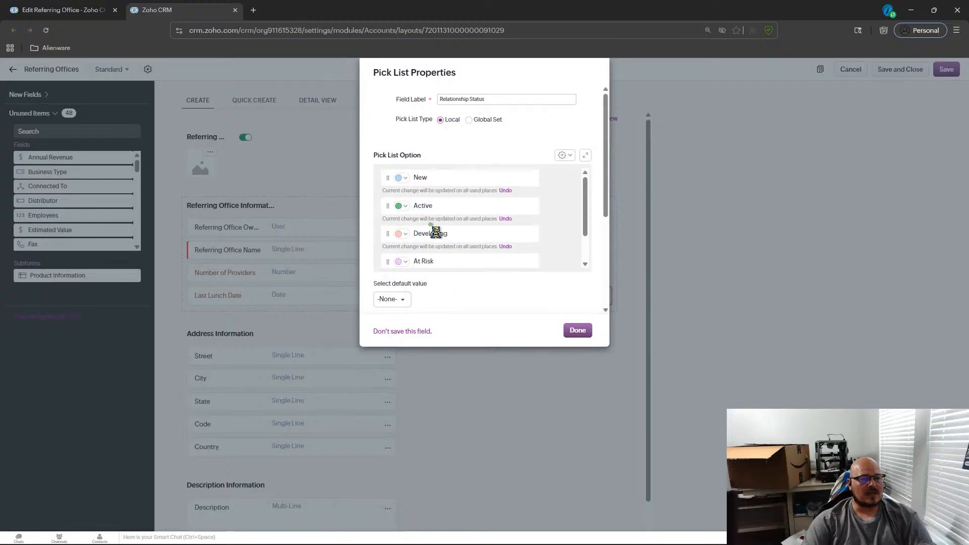
click(409, 207)
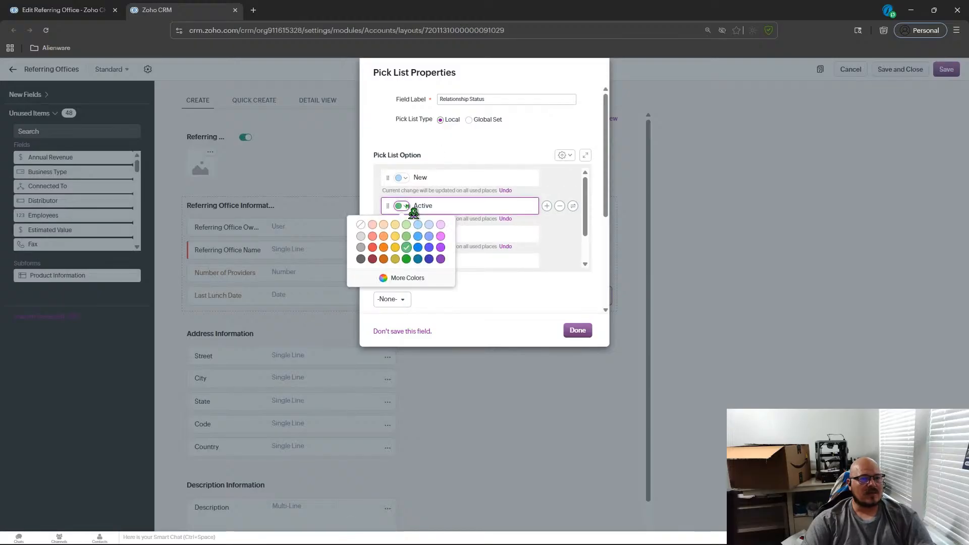
click(413, 247)
Colour the Developing option yellow and the At Risk option orange.
scroll(414, 245, down, 2)
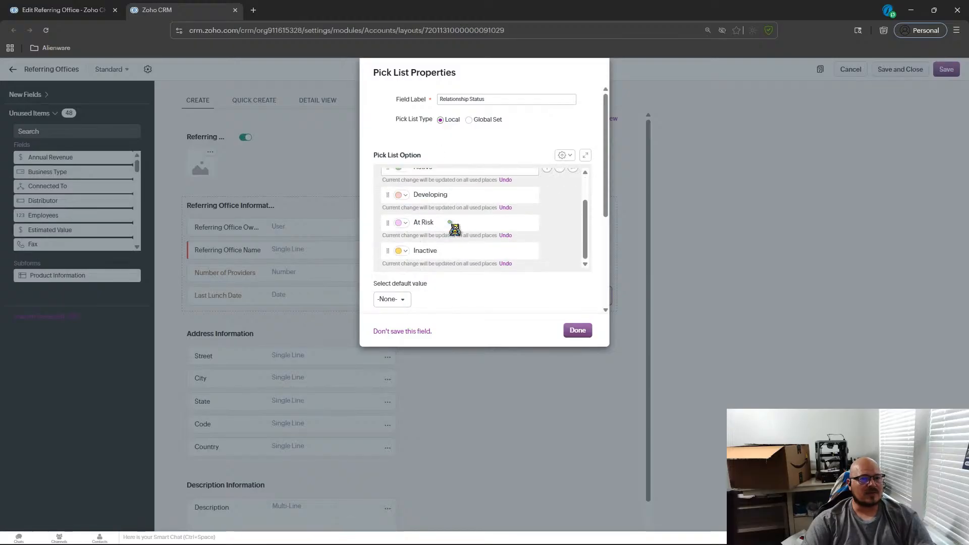
click(401, 195)
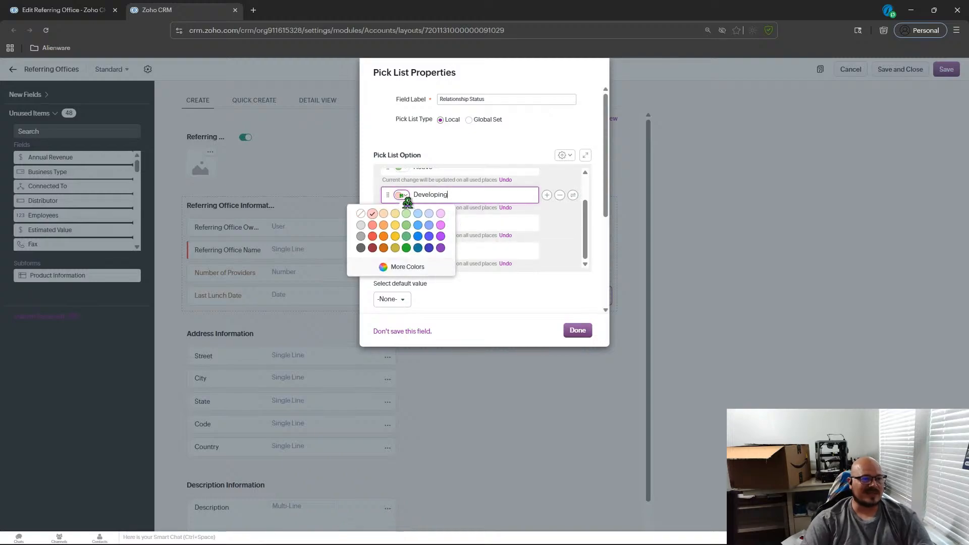
click(395, 225)
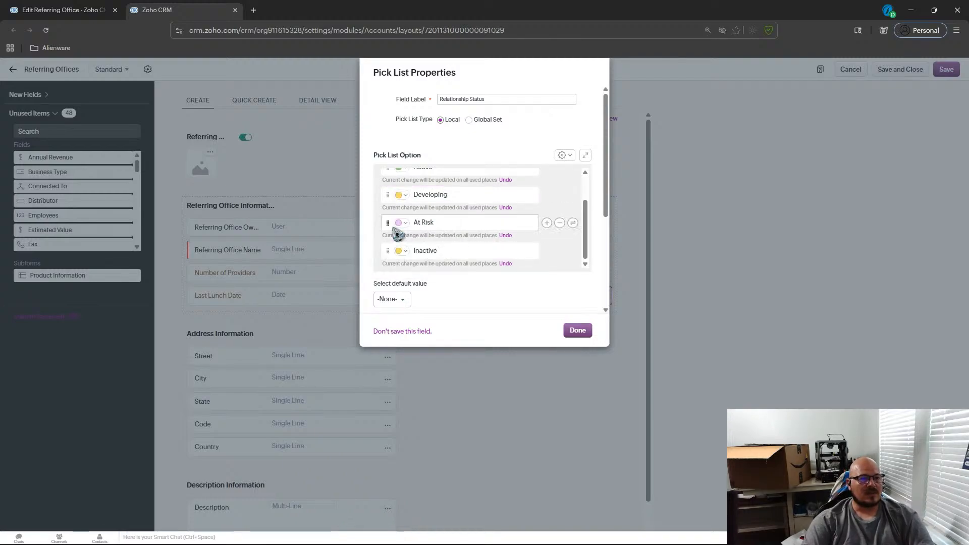
click(400, 223)
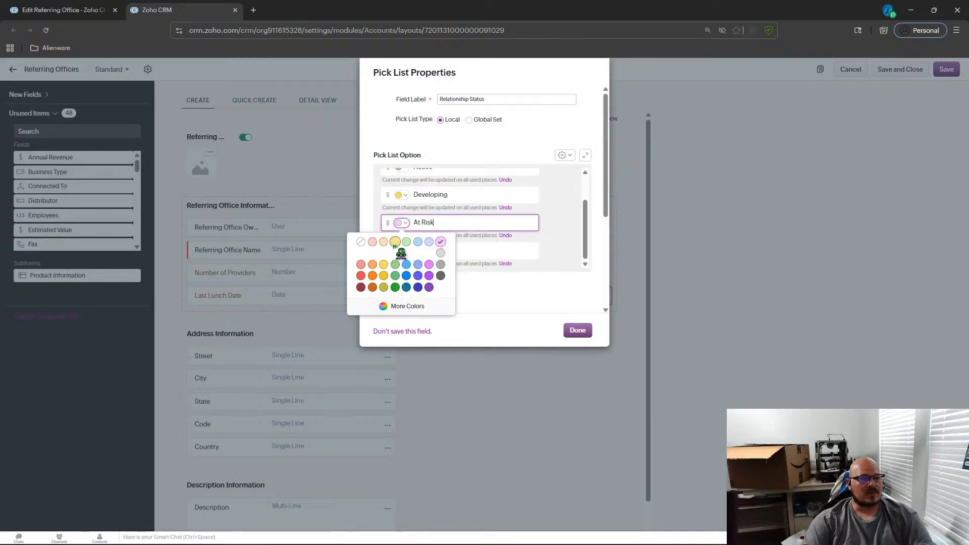
click(374, 265)
Colour the Inactive option red and review the pick list settings.
scroll(409, 242, down, 1)
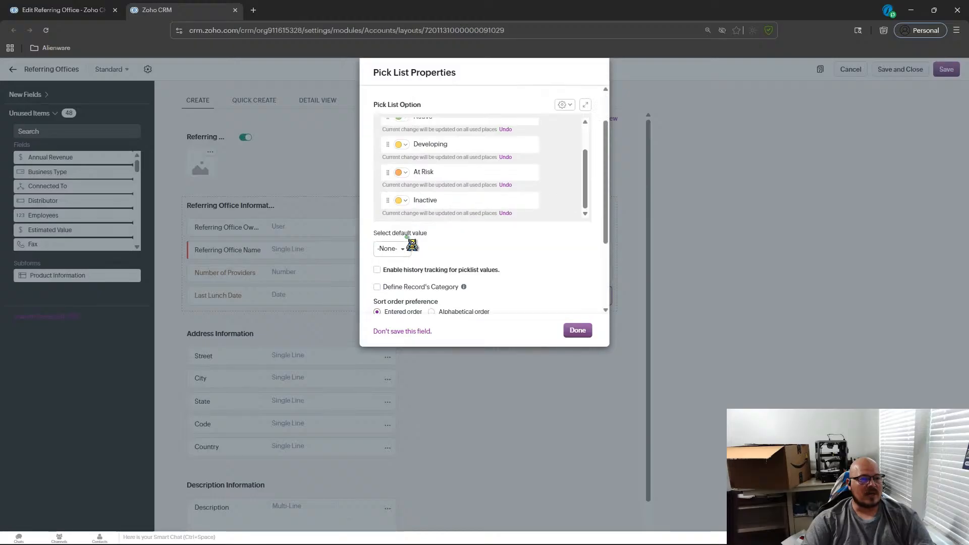
click(401, 200)
click(373, 230)
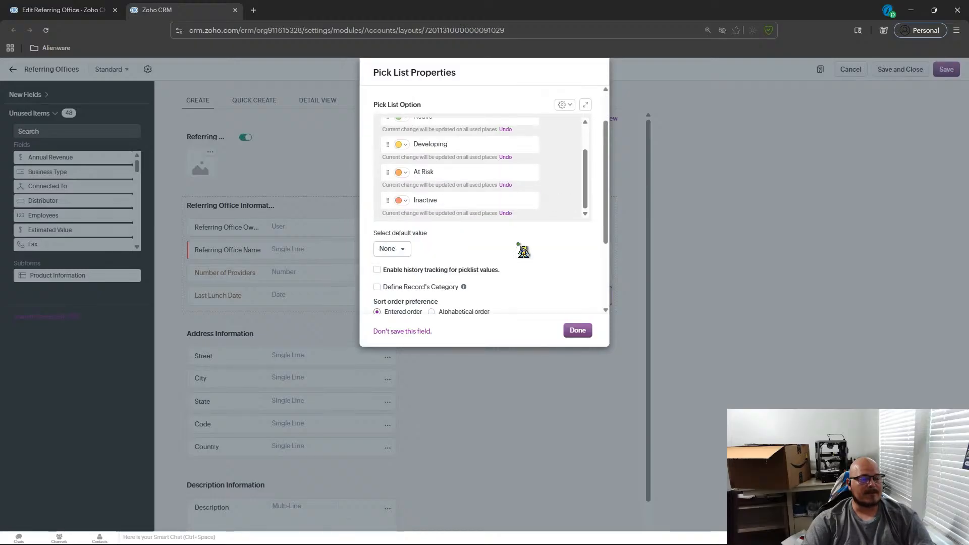
scroll(501, 182, up, 4)
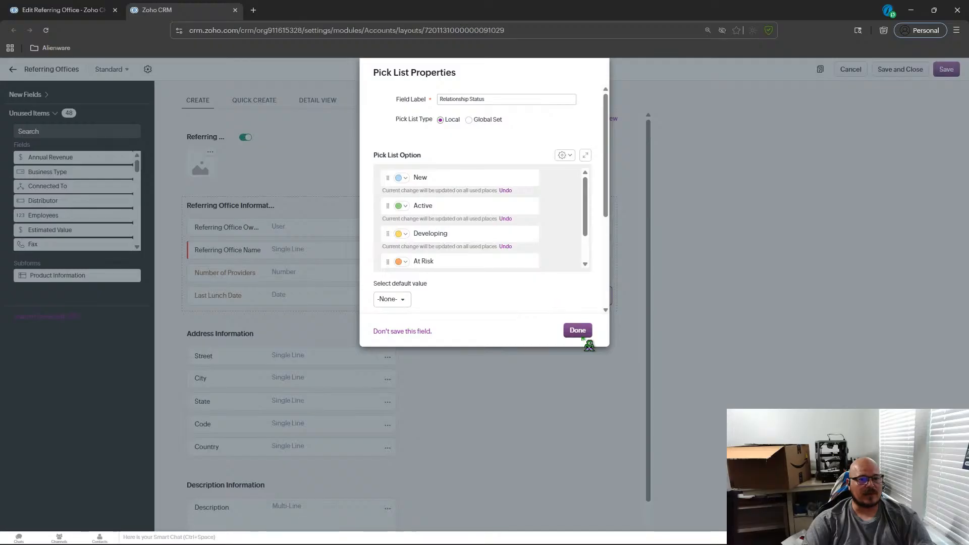
scroll(534, 263, down, 5)
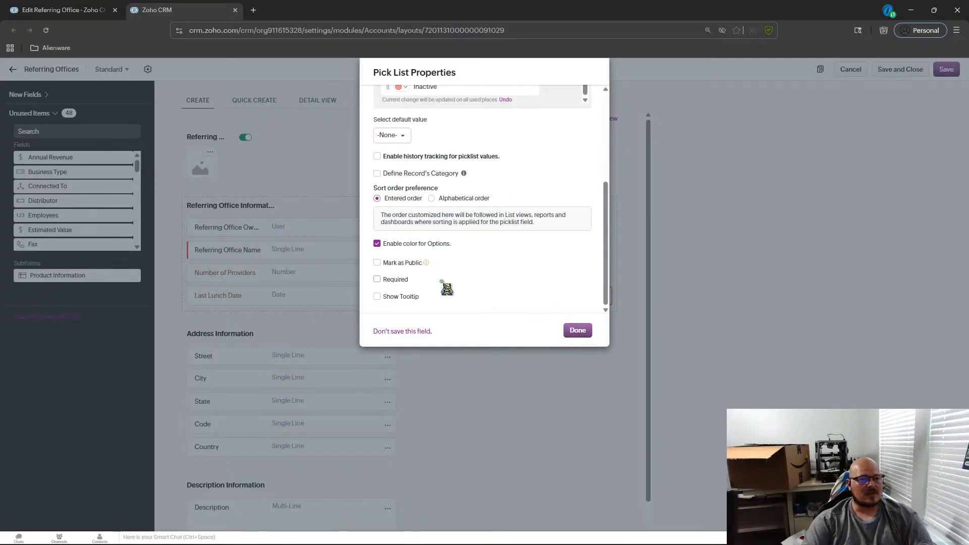
scroll(540, 297, up, 3)
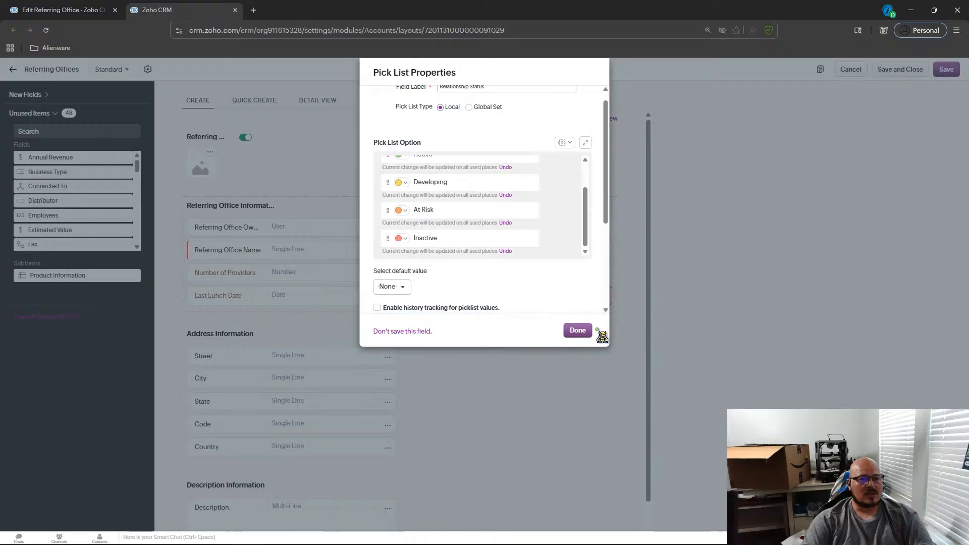
Save the Relationship Status pick list field into the layout.
scroll(579, 298, up, 1)
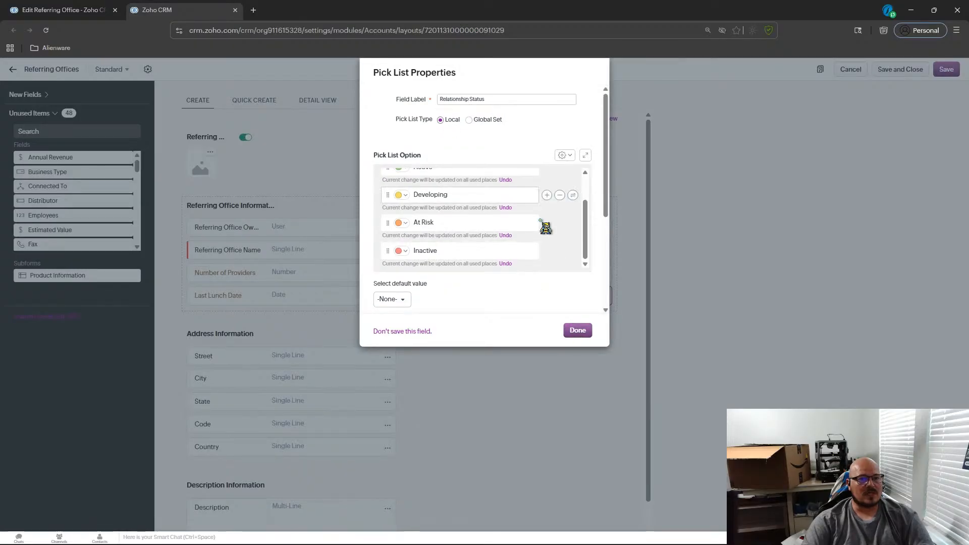
click(587, 333)
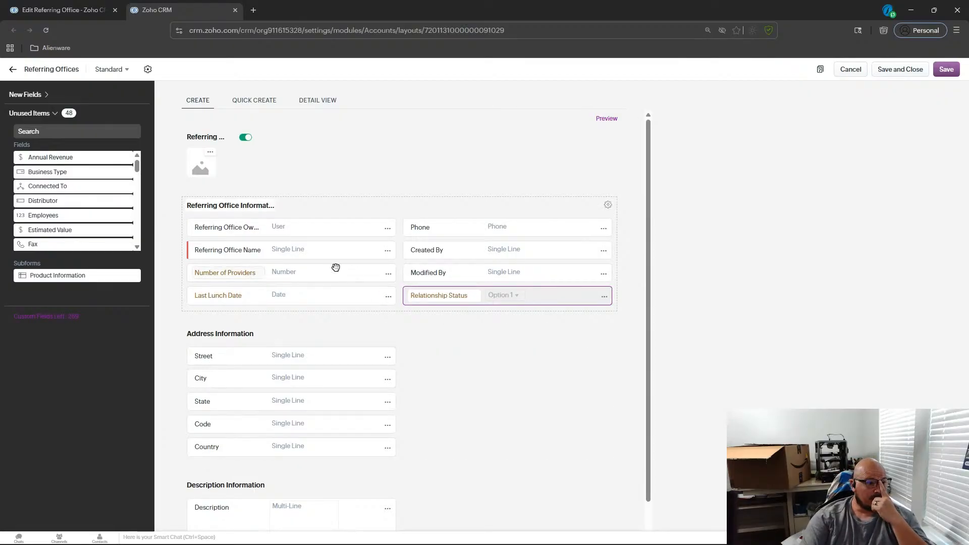
Preview the Create Referring Office form as Administrator and review its fields and the owner list.
click(607, 120)
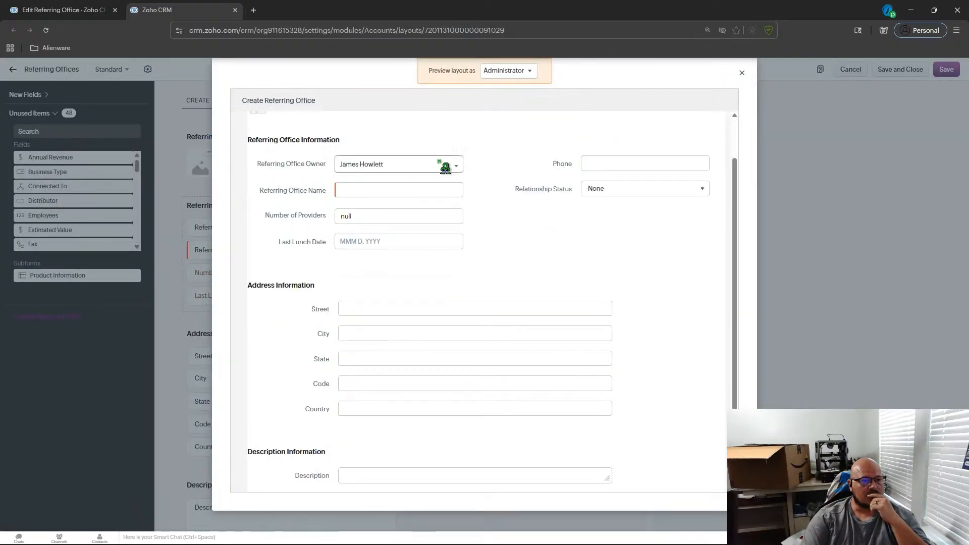
click(461, 165)
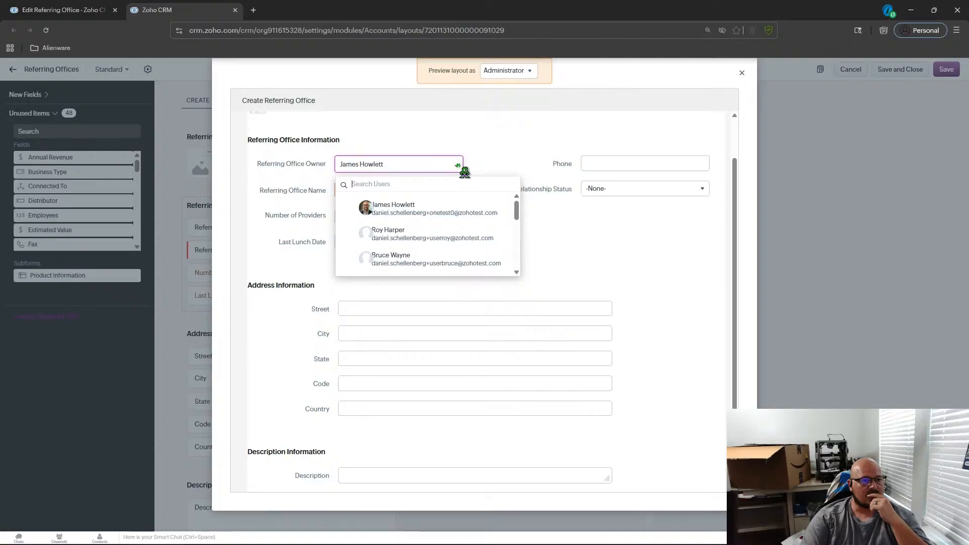
scroll(462, 240, down, 3)
click(608, 255)
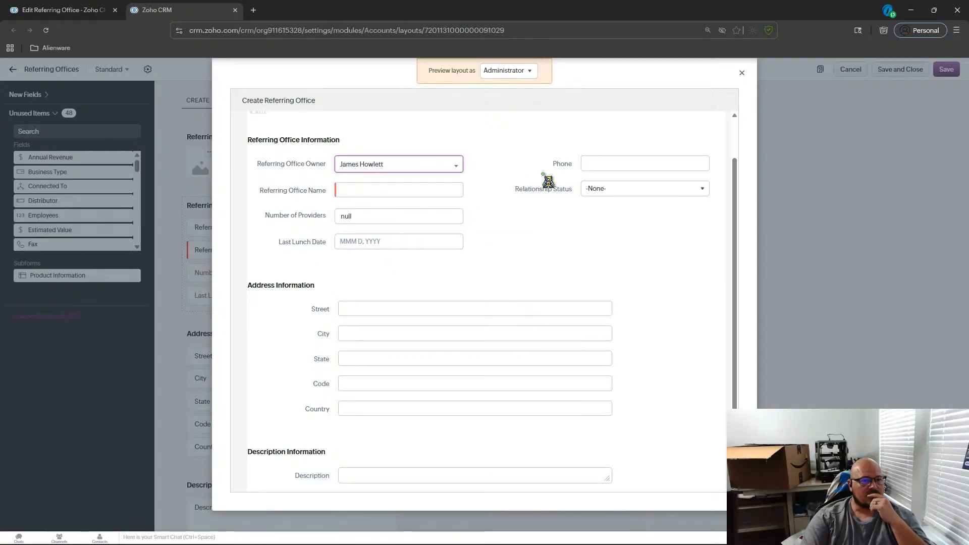
scroll(497, 289, down, 1)
scroll(494, 284, up, 3)
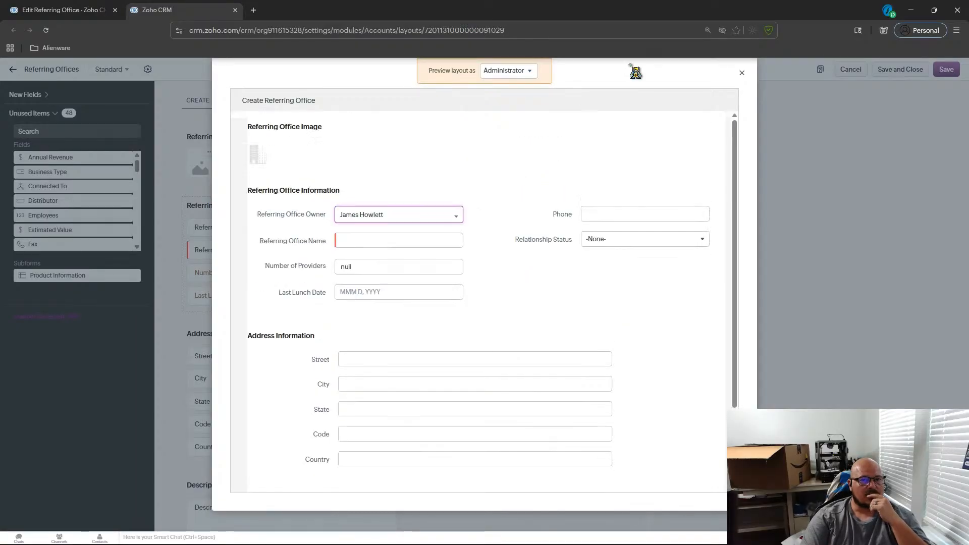
click(742, 74)
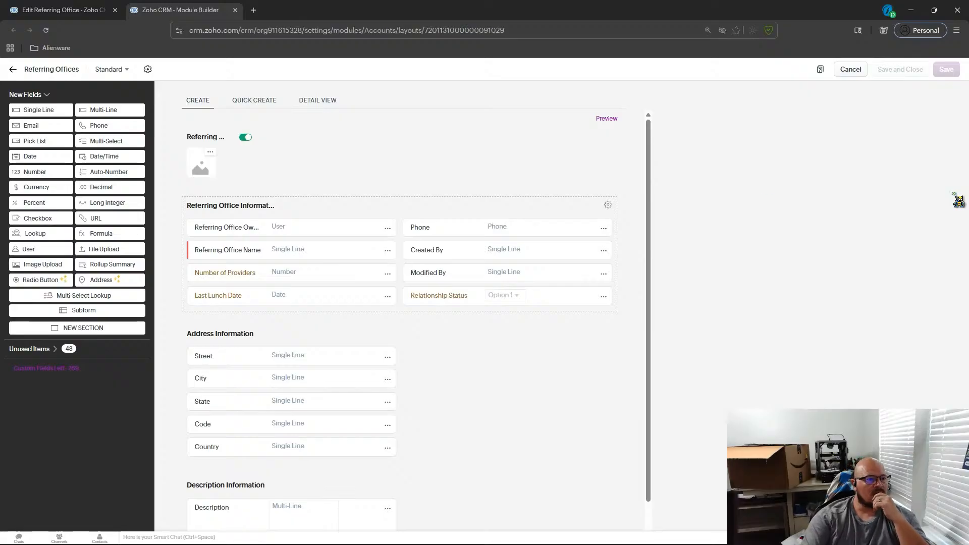
Add the unused Industry pick list field back to the layout below Last Lunch Date, keeping its options.
click(20, 349)
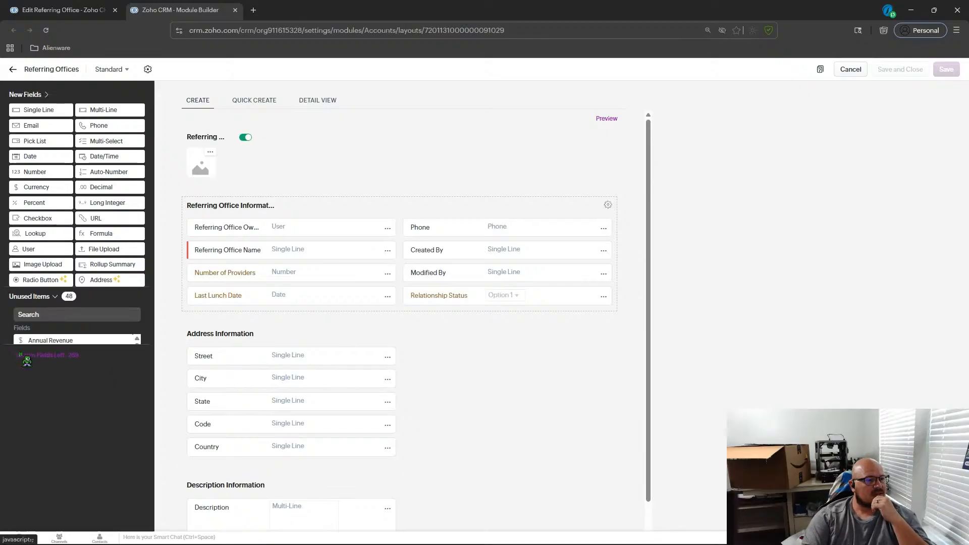
scroll(114, 197, down, 10)
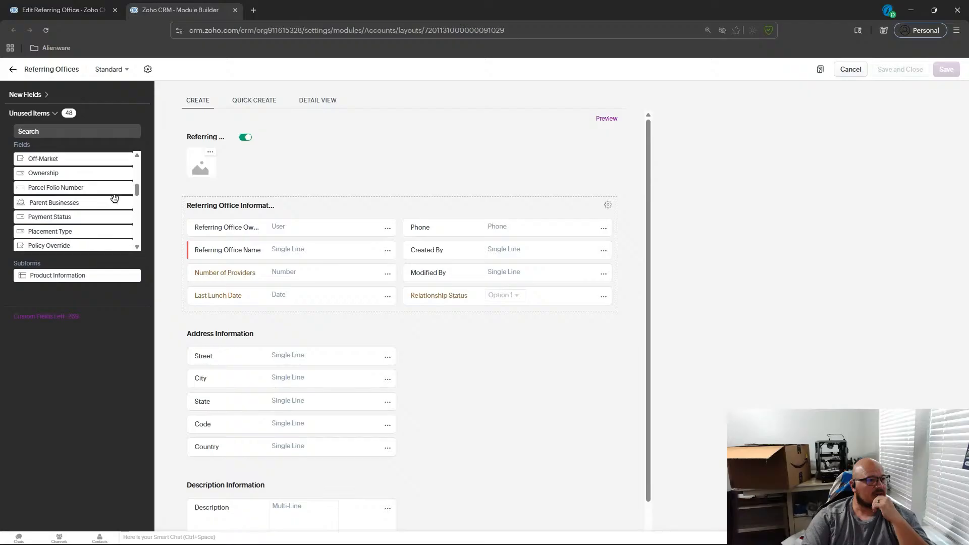
scroll(114, 198, up, 10)
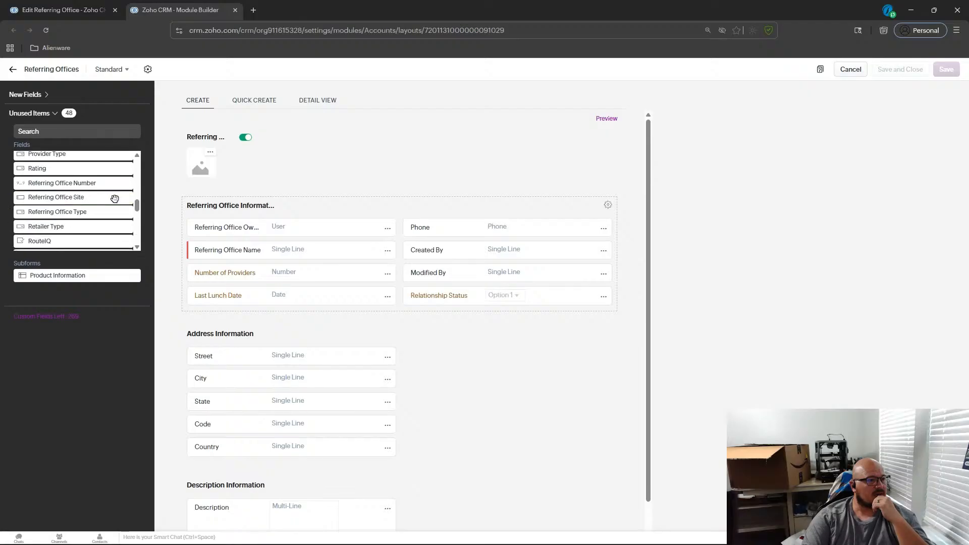
scroll(114, 200, down, 3)
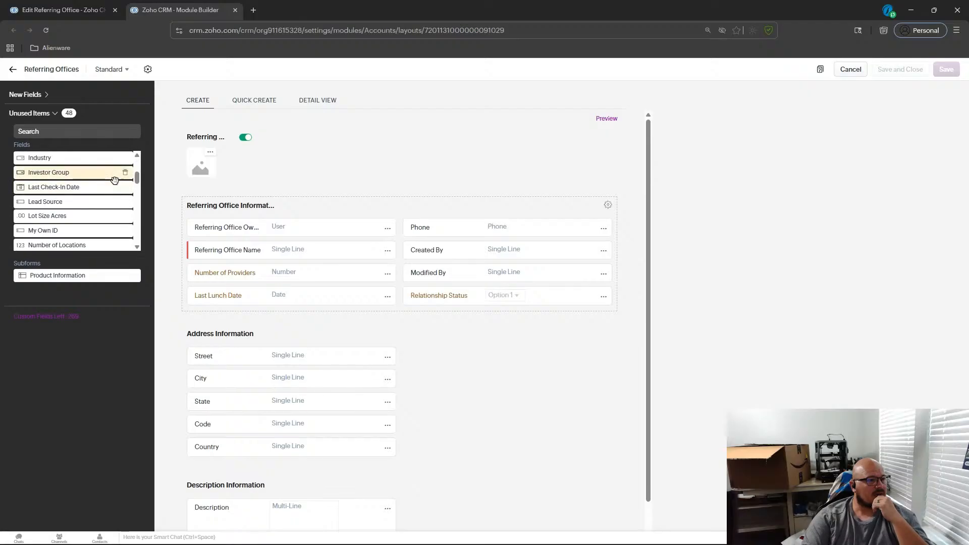
drag(111, 183, 387, 318)
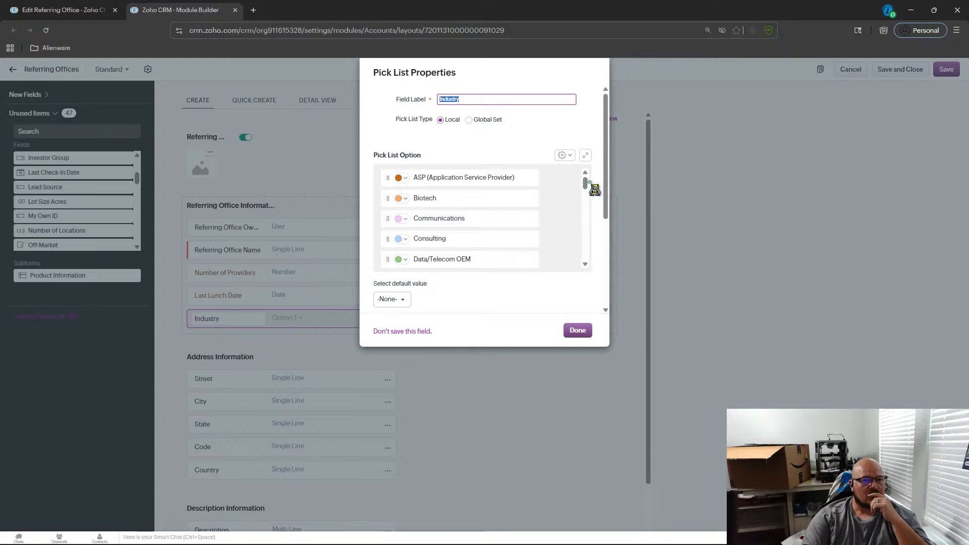
drag(587, 188, 586, 210)
scroll(525, 238, down, 2)
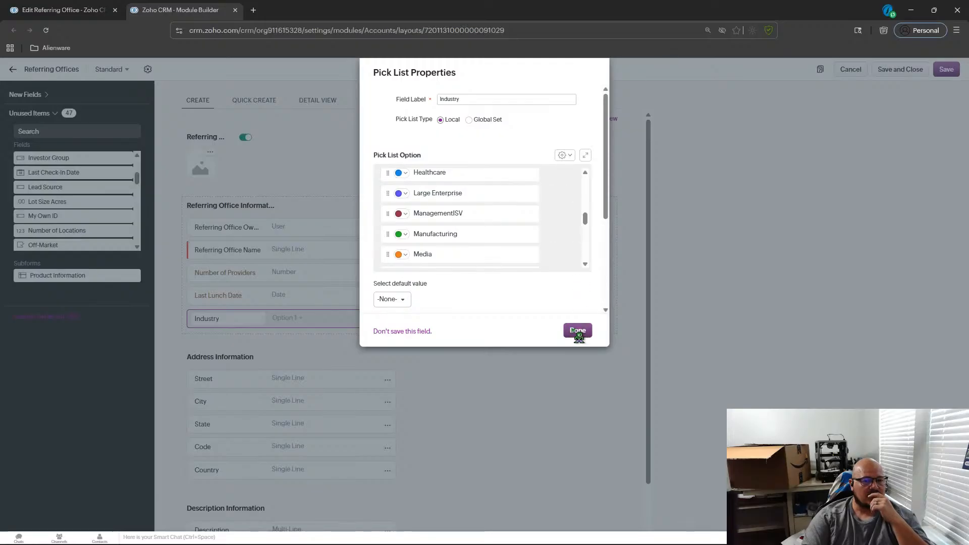
click(289, 342)
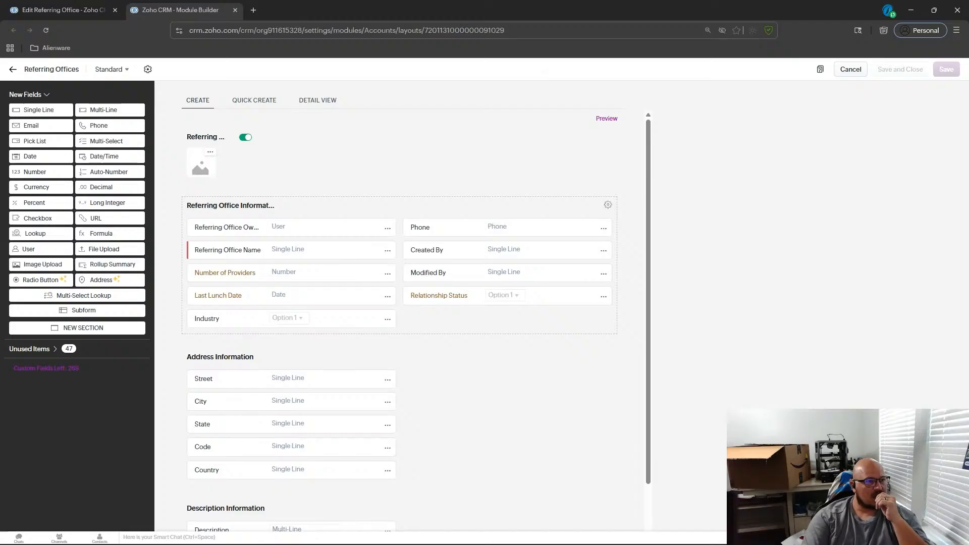
Search the unused fields list for a phone field.
scroll(301, 284, down, 1)
scroll(301, 284, up, 1)
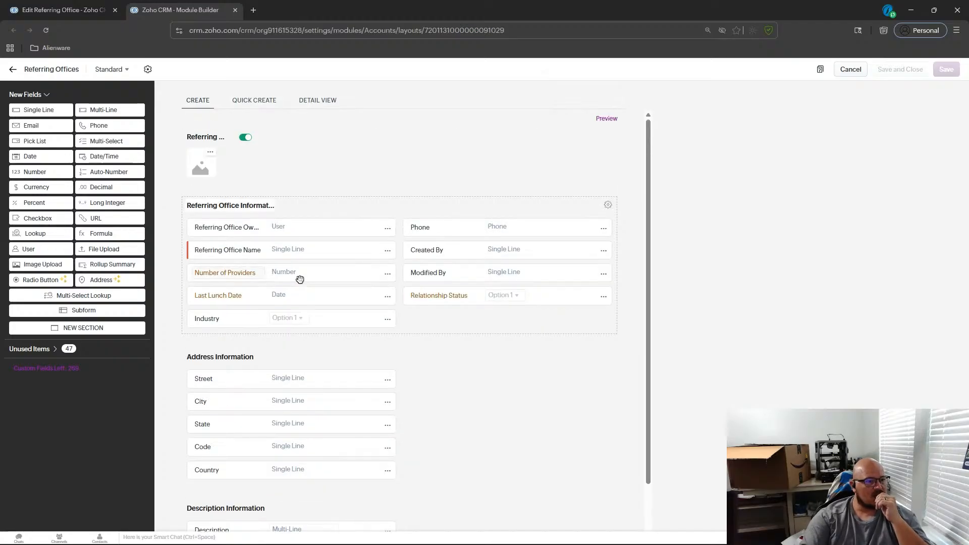
click(54, 349)
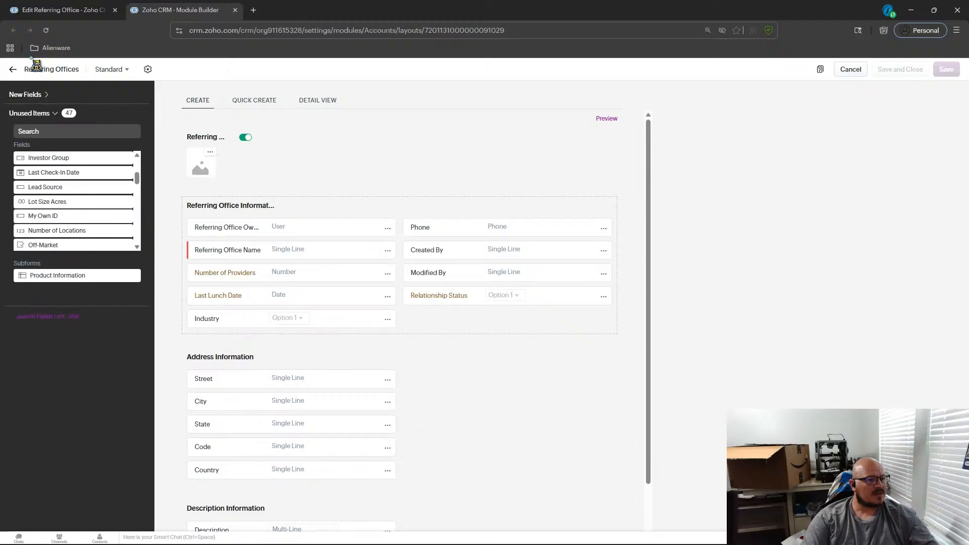
click(81, 134)
text(phon)
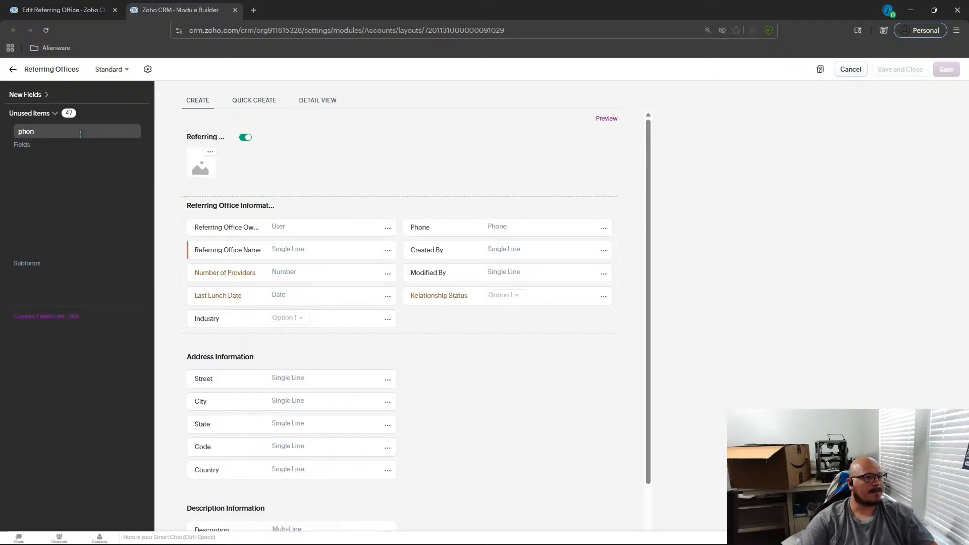
key(BackSpace)
key(BackSpace)
key(BackSpace)
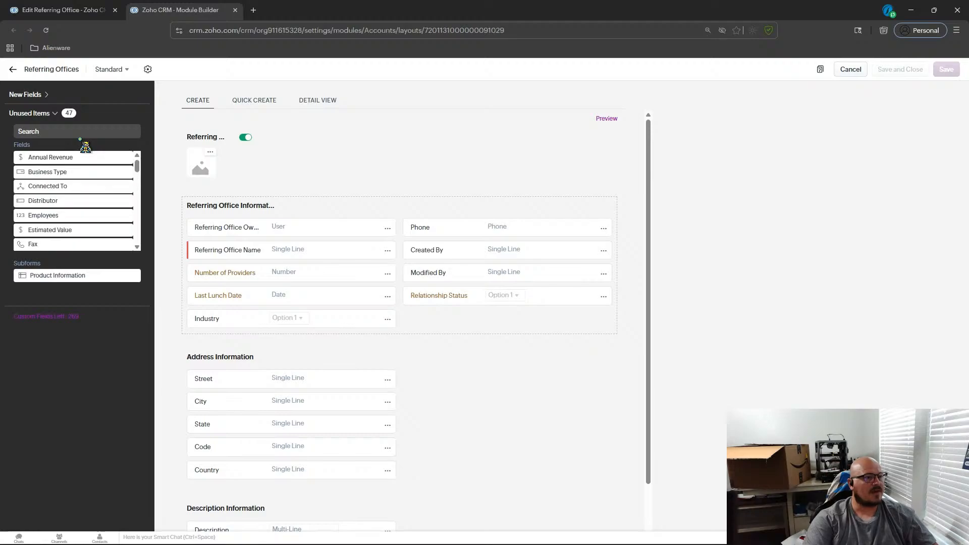
click(47, 108)
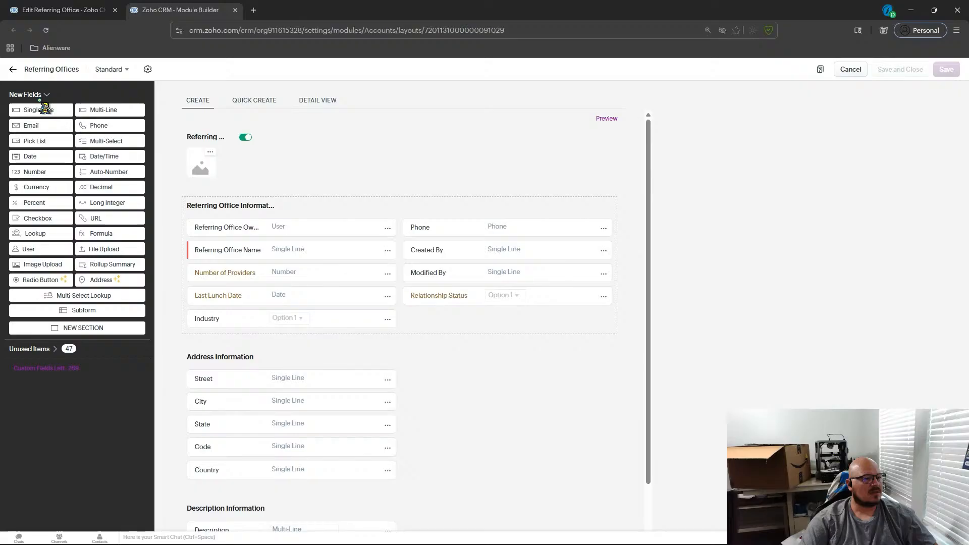
click(53, 353)
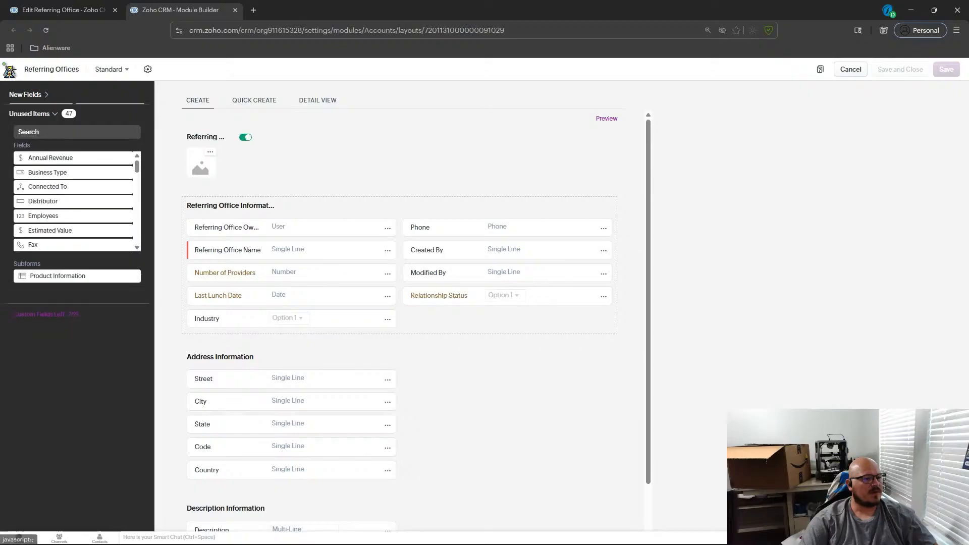
scroll(121, 187, down, 1)
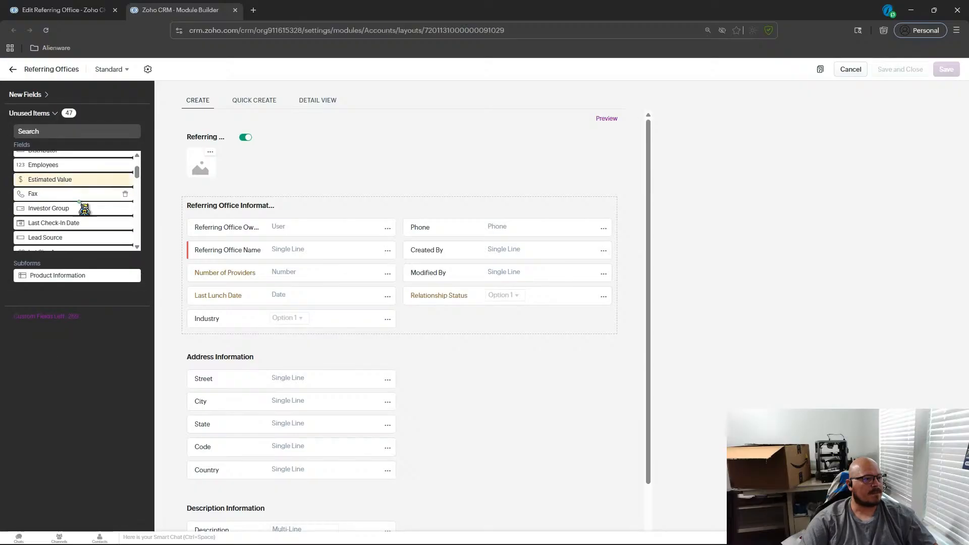
scroll(60, 196, down, 3)
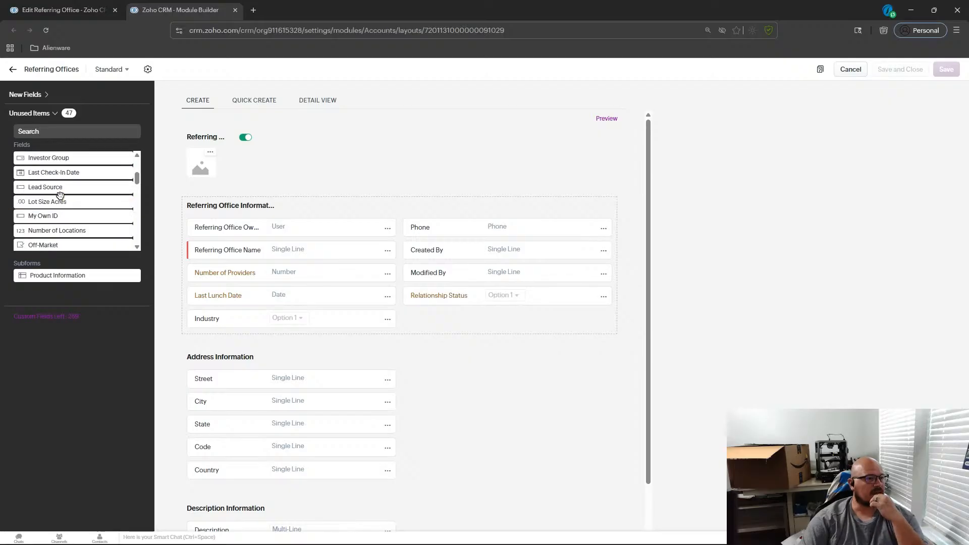
scroll(61, 195, down, 5)
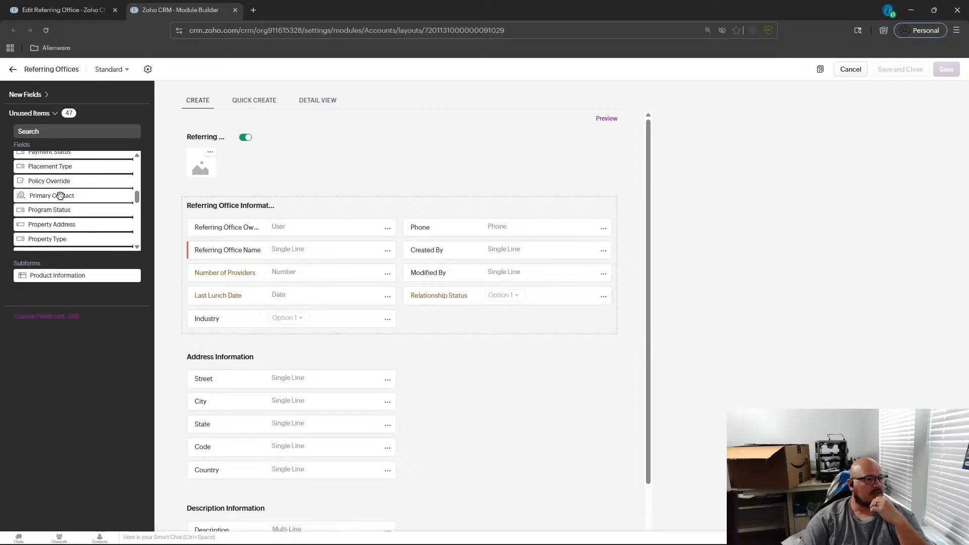
scroll(61, 195, up, 10)
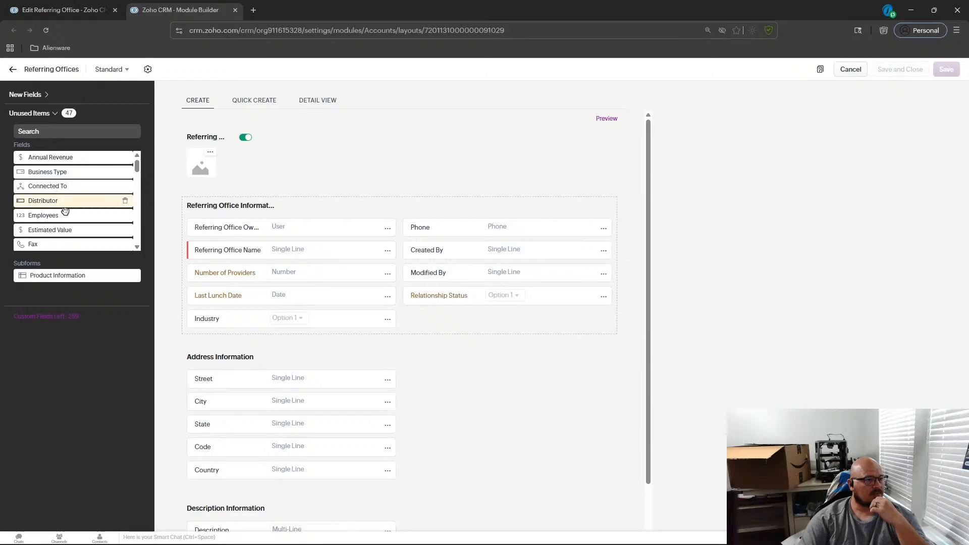
scroll(61, 200, down, 1)
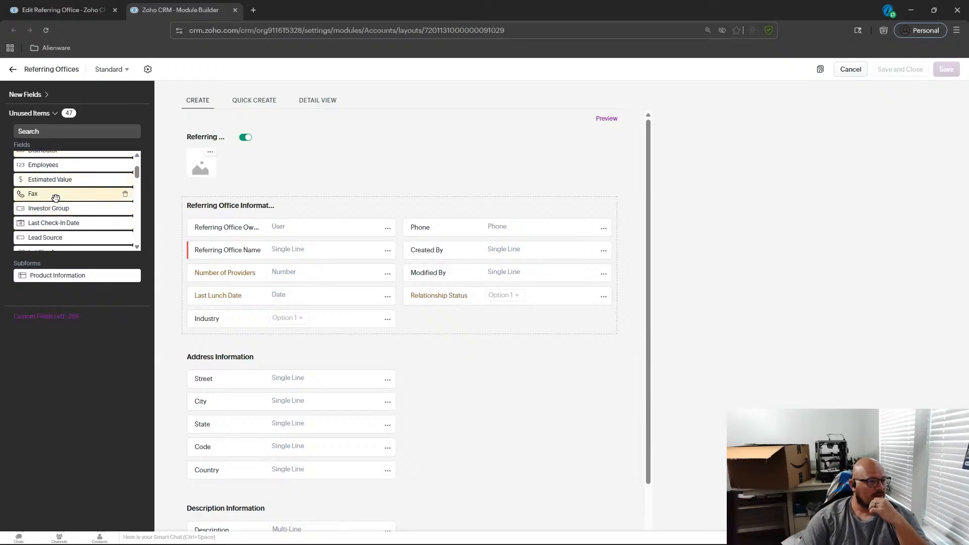
click(34, 97)
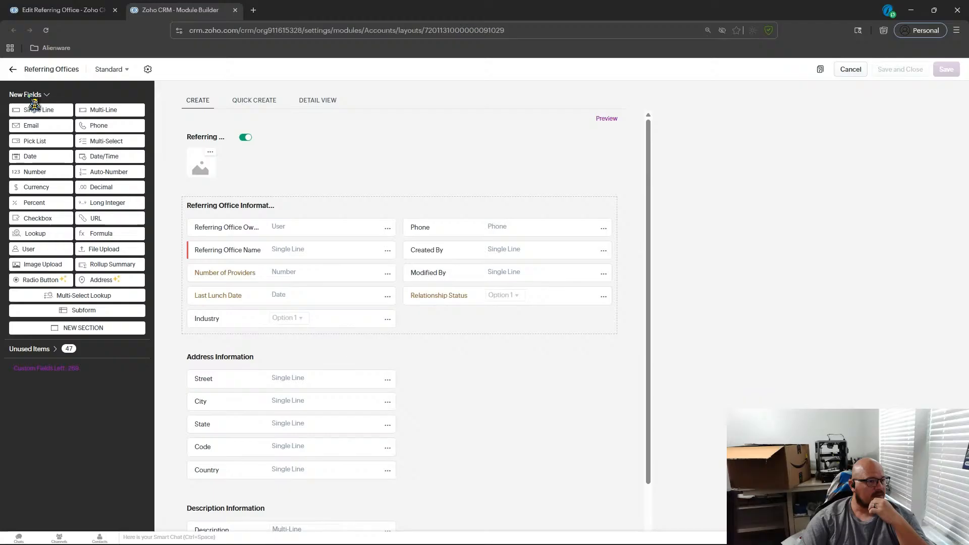
click(52, 351)
drag(76, 194, 257, 273)
text(Phone)
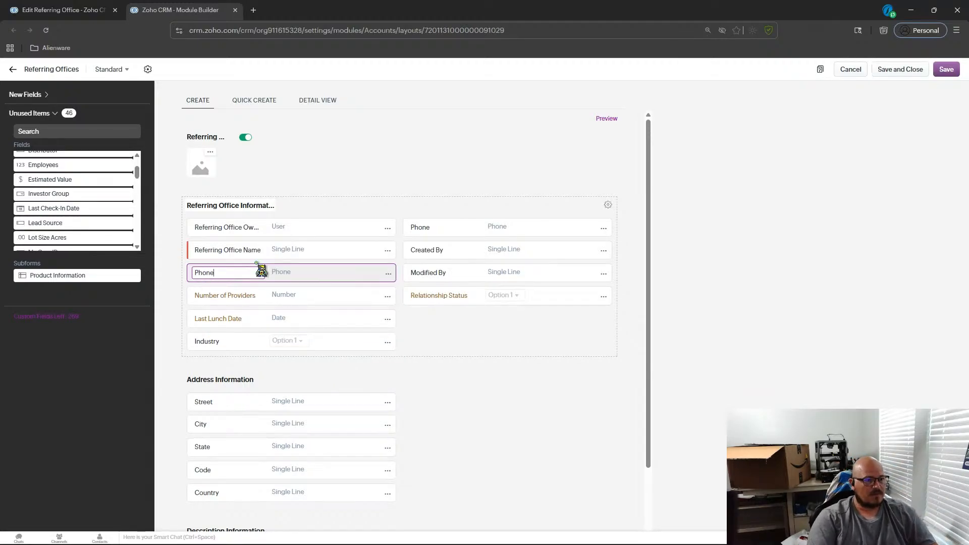
click(437, 335)
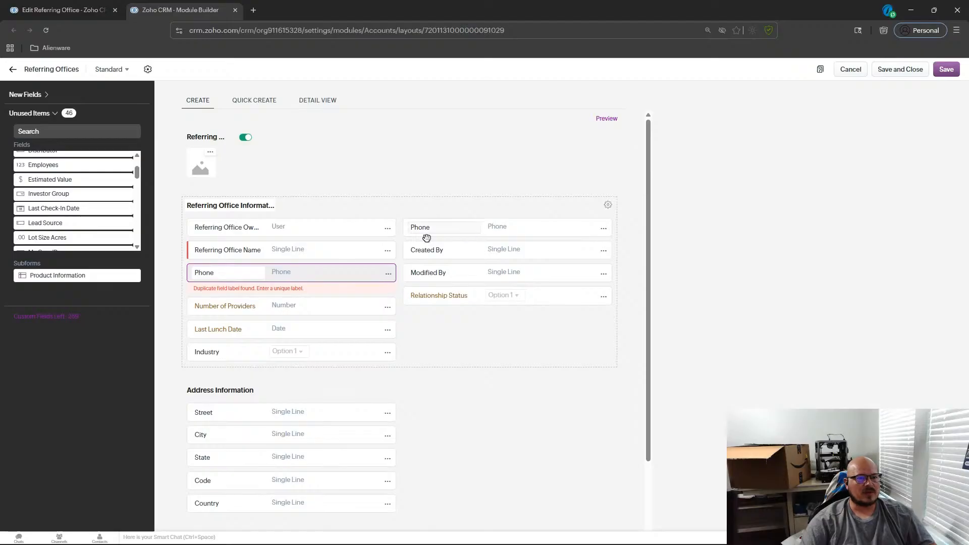
click(220, 272)
click(178, 276)
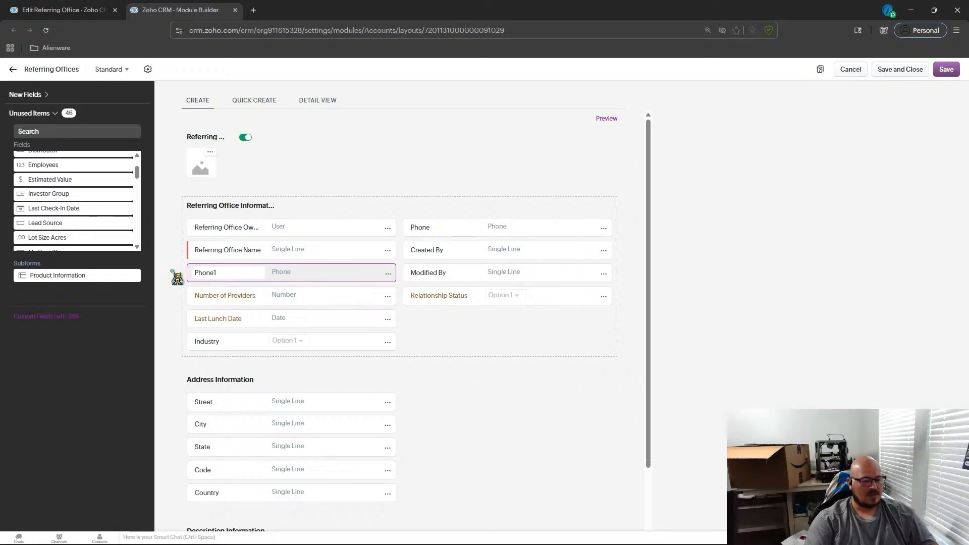
click(220, 278)
text(Fax)
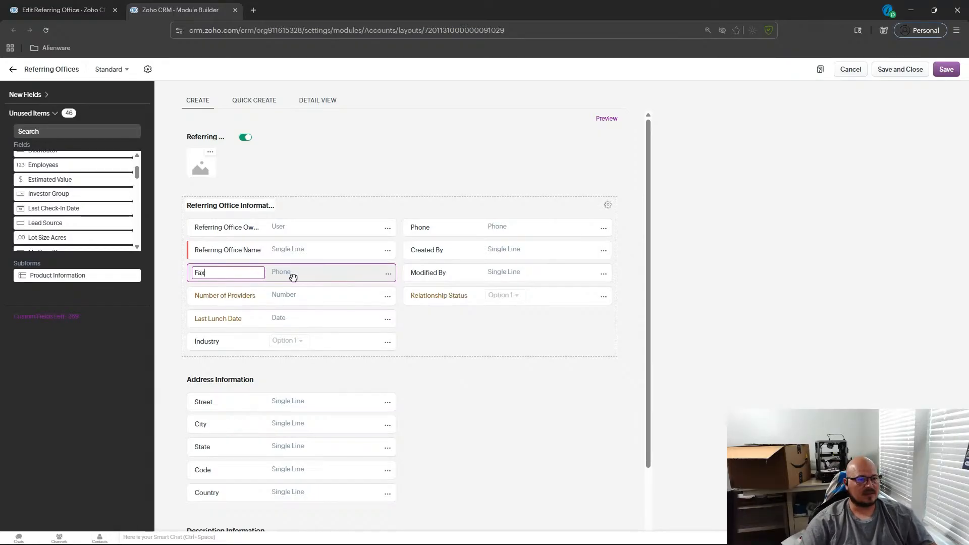
click(500, 359)
click(388, 275)
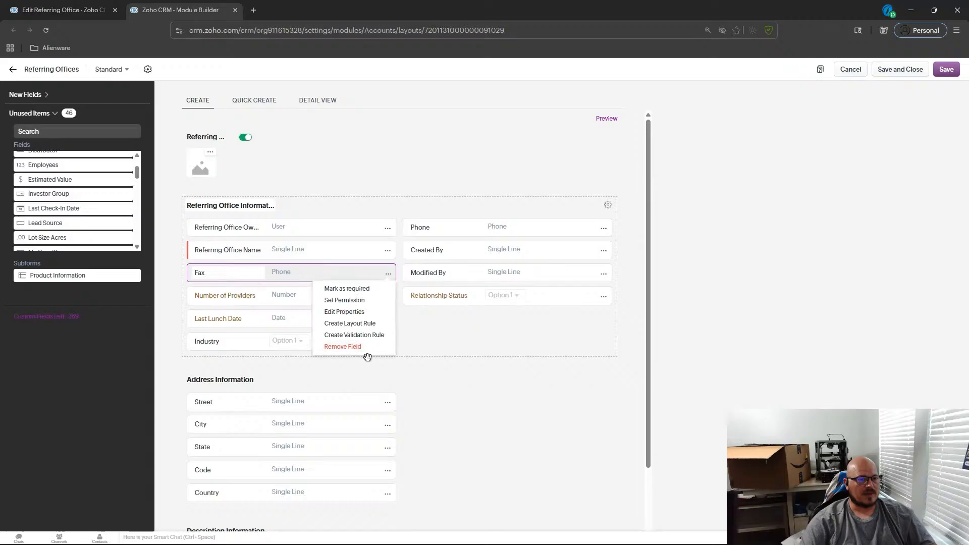
click(364, 347)
Move the Phone field into the left column directly below Referring Office Name.
click(595, 335)
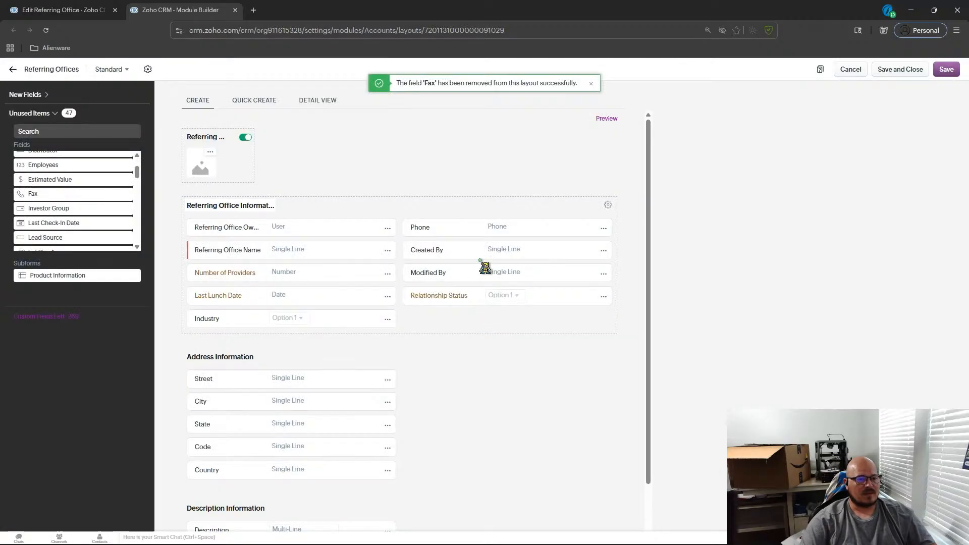
drag(511, 236, 310, 273)
Preview the form and test the Relationship Status pick list by choosing Active.
click(607, 119)
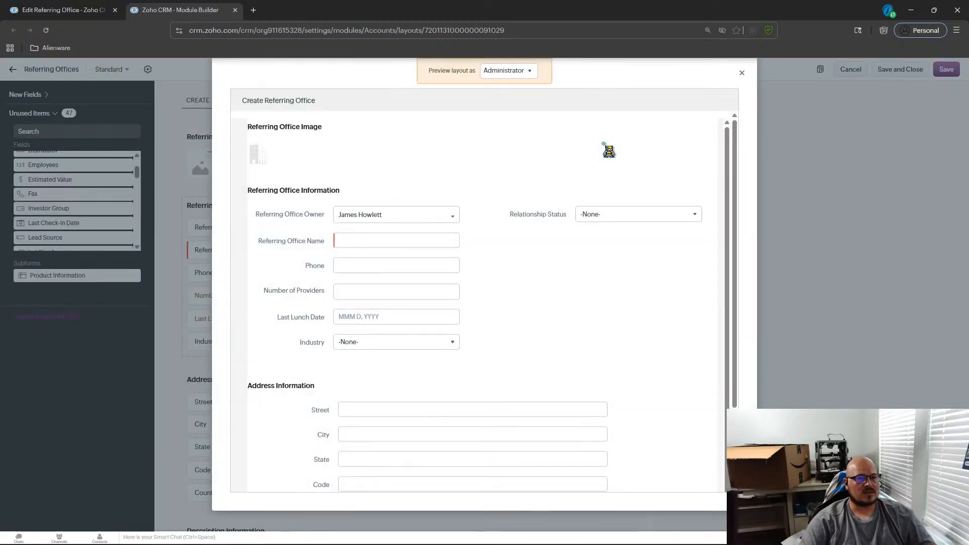
click(592, 216)
click(621, 257)
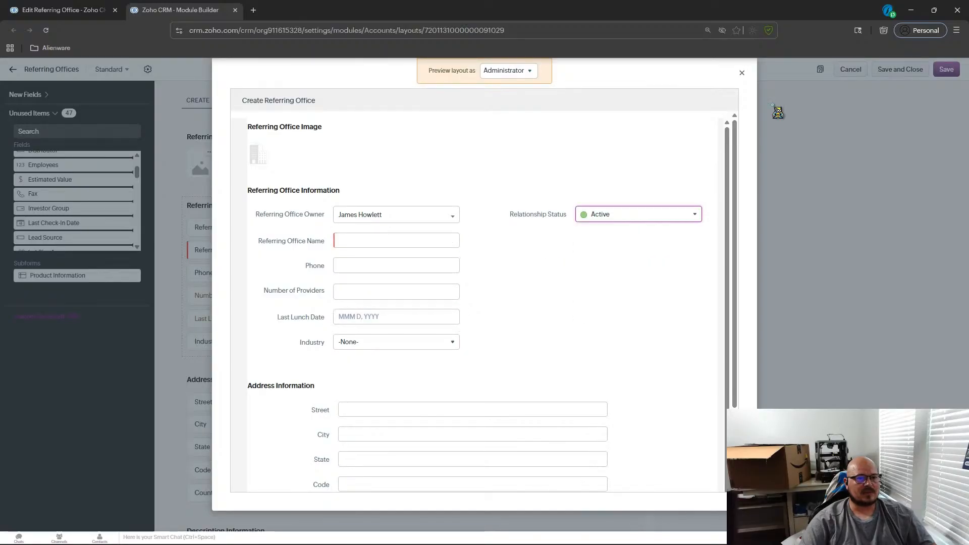
click(742, 72)
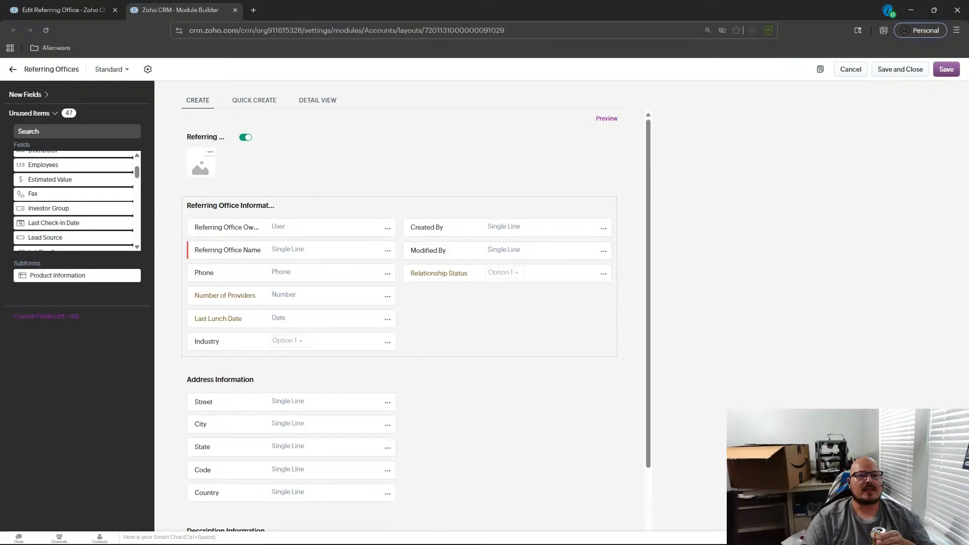
Save and close the Referring Offices layout, then open the Webforms settings from Setup.
click(896, 70)
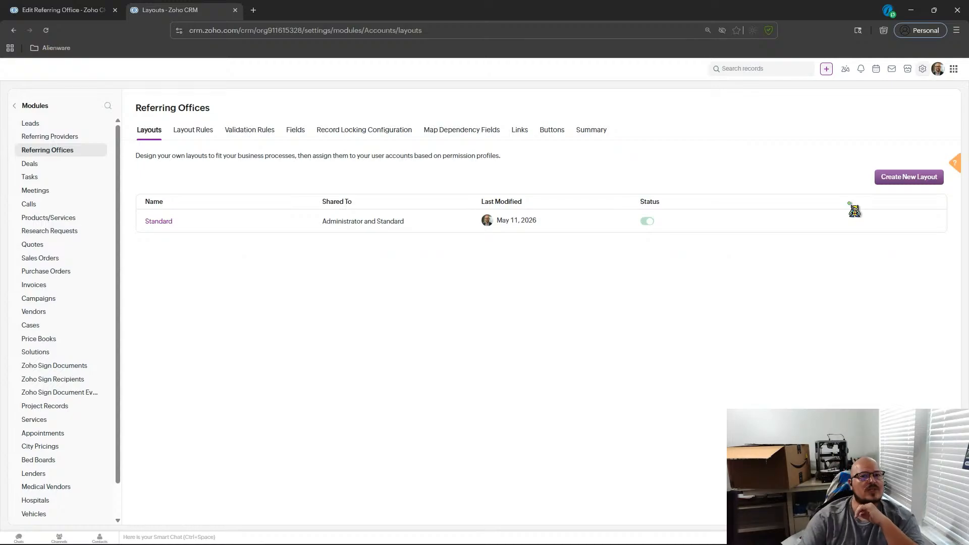
click(932, 74)
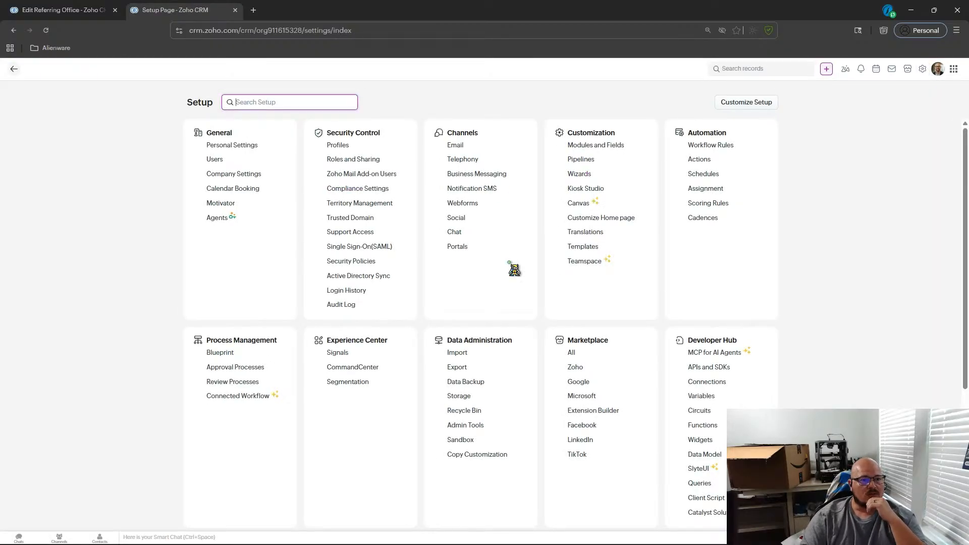
click(469, 190)
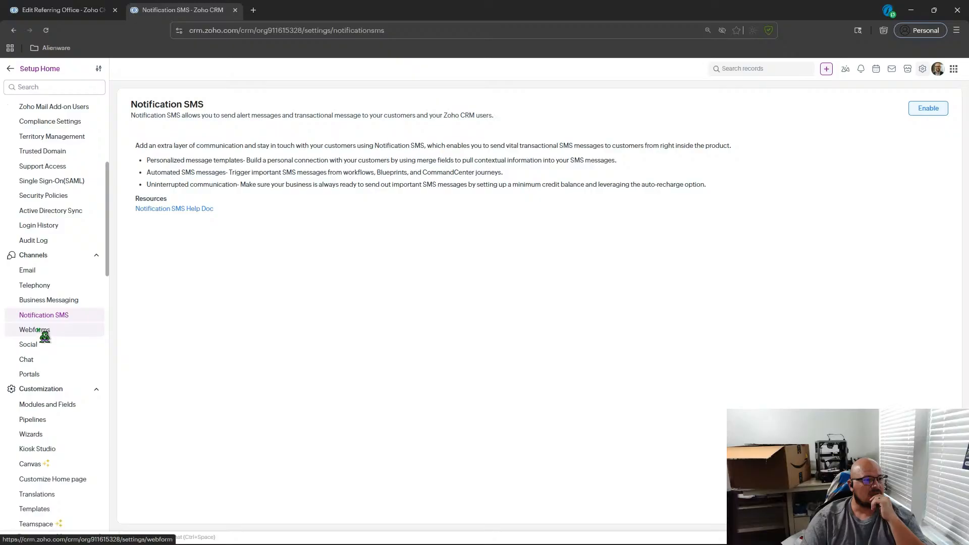
click(38, 332)
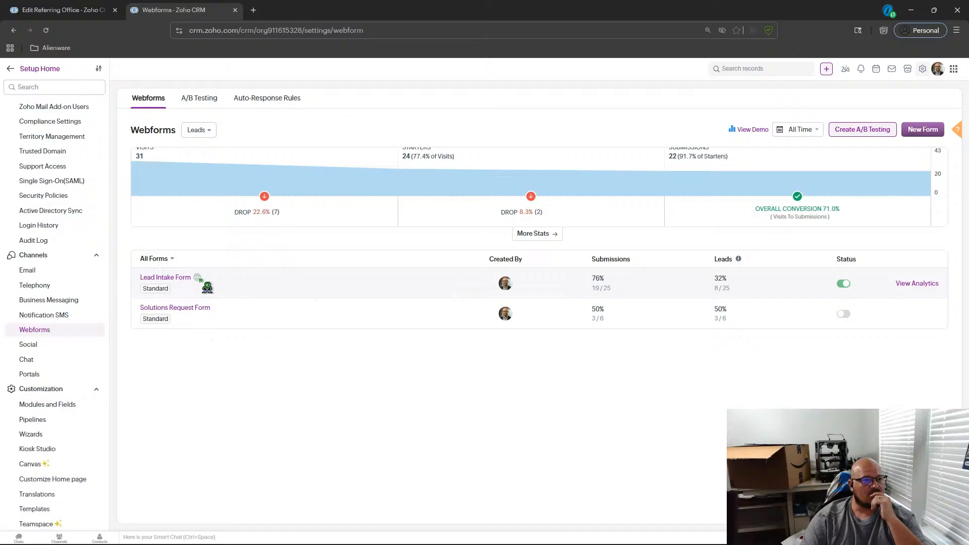
View the Lead Intake Form's publishing options with the Link publishing format.
click(197, 278)
click(226, 334)
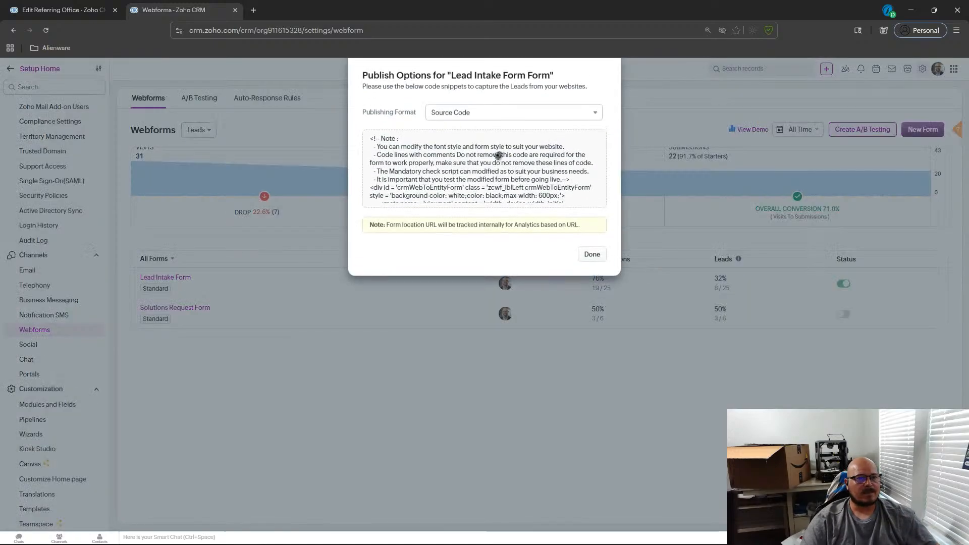
click(499, 115)
click(459, 175)
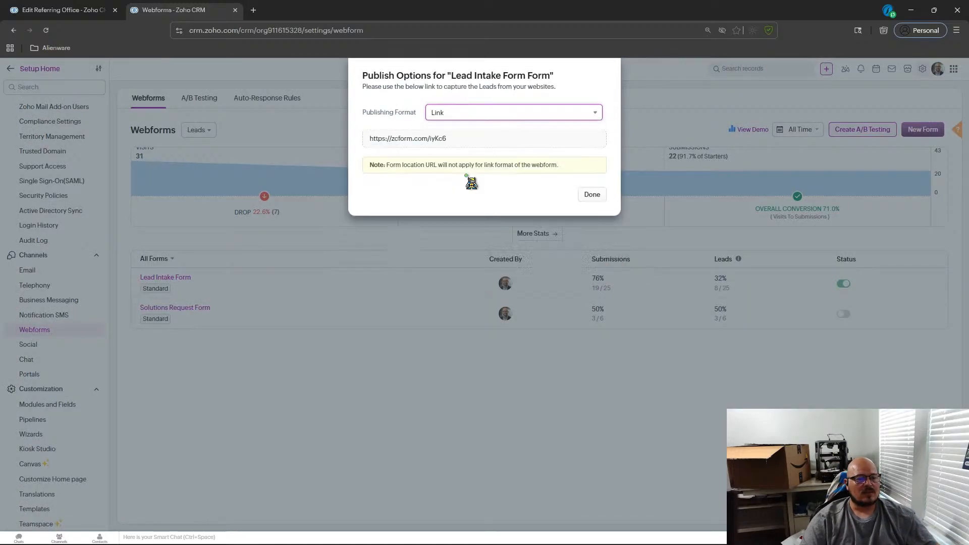
click(591, 195)
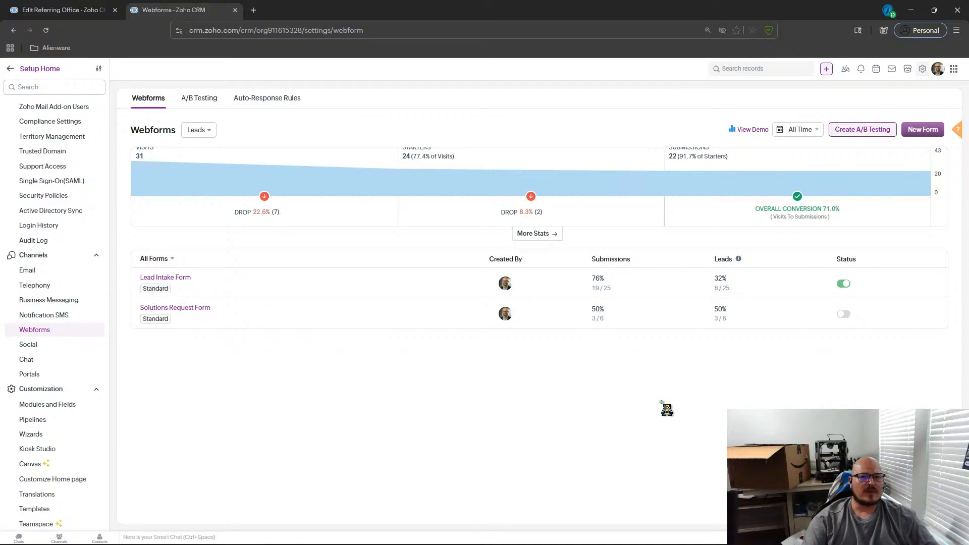
Filter the Referring Offices list to records where Industry is Healthcare.
click(11, 69)
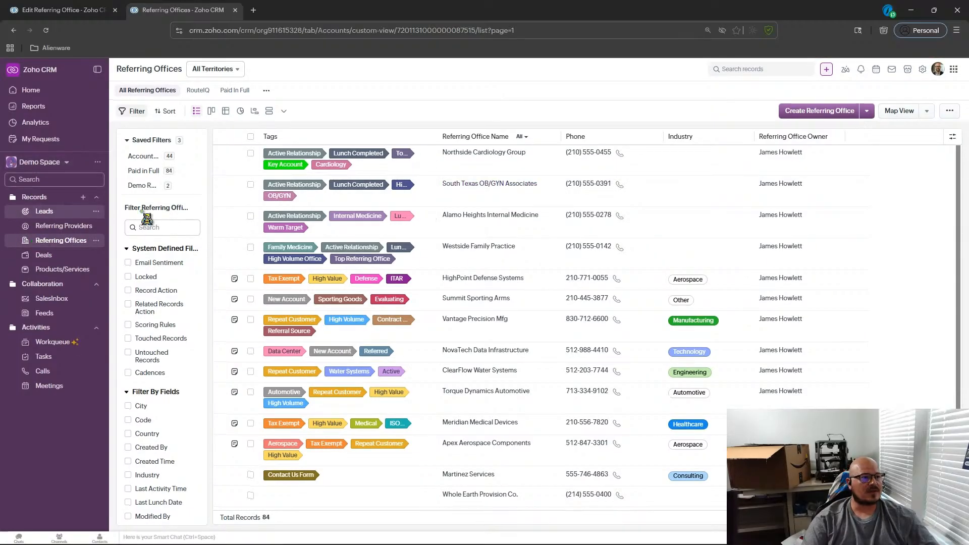
click(146, 227)
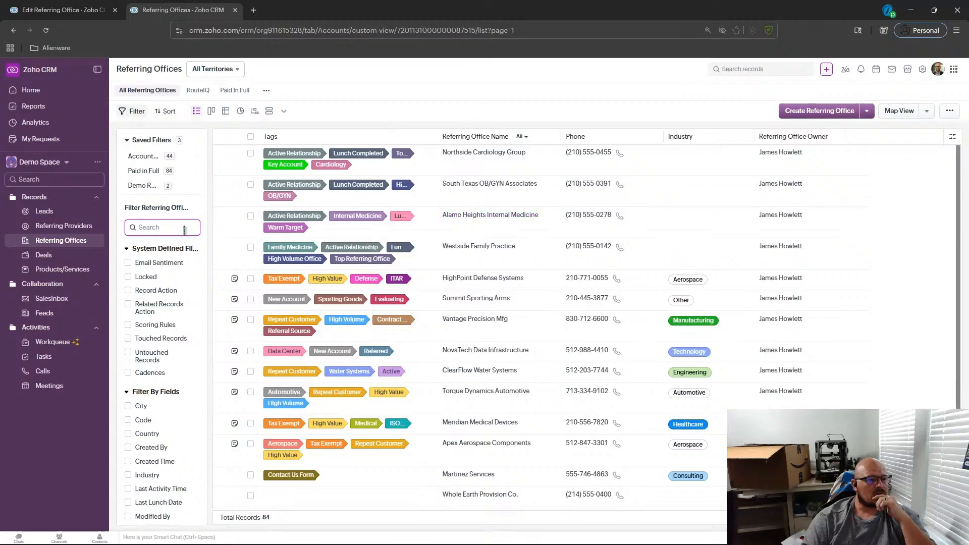
text(in)
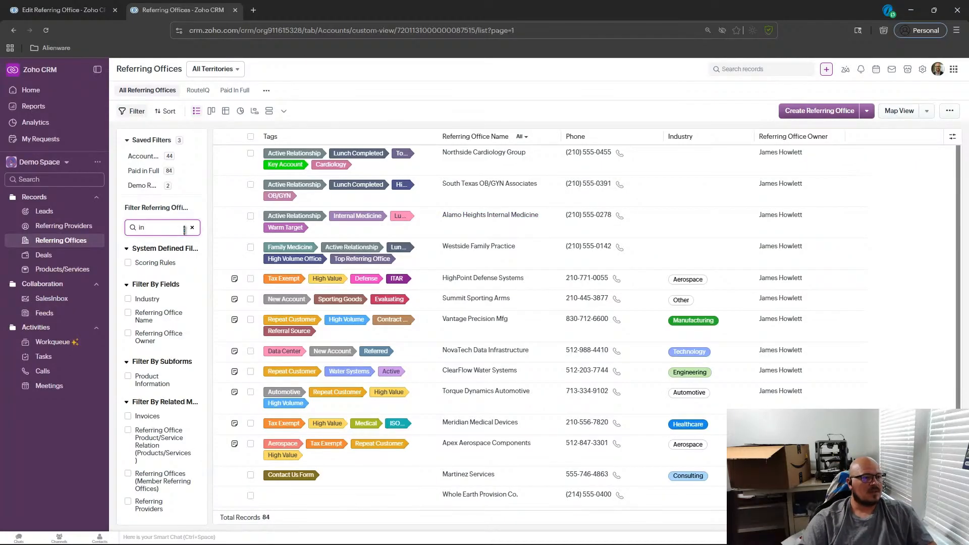
click(147, 299)
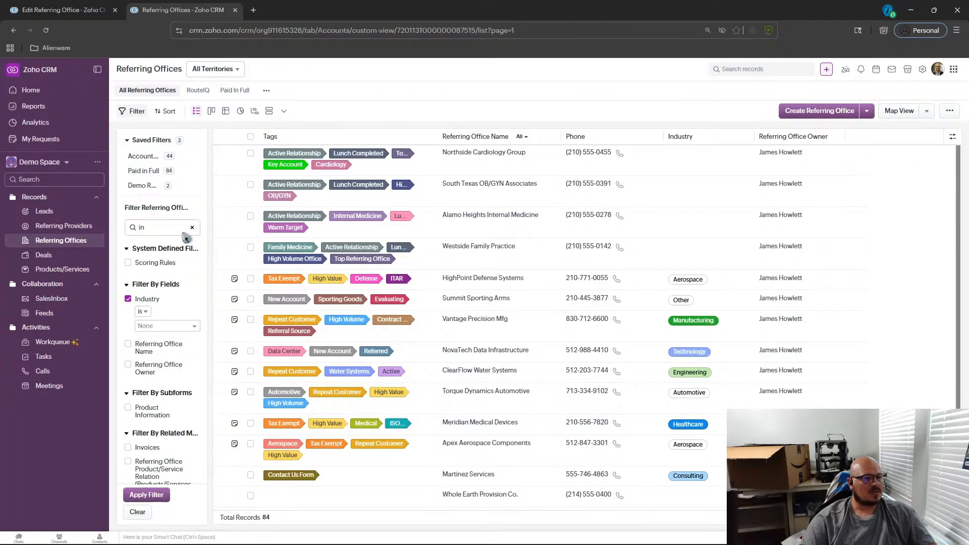
click(159, 326)
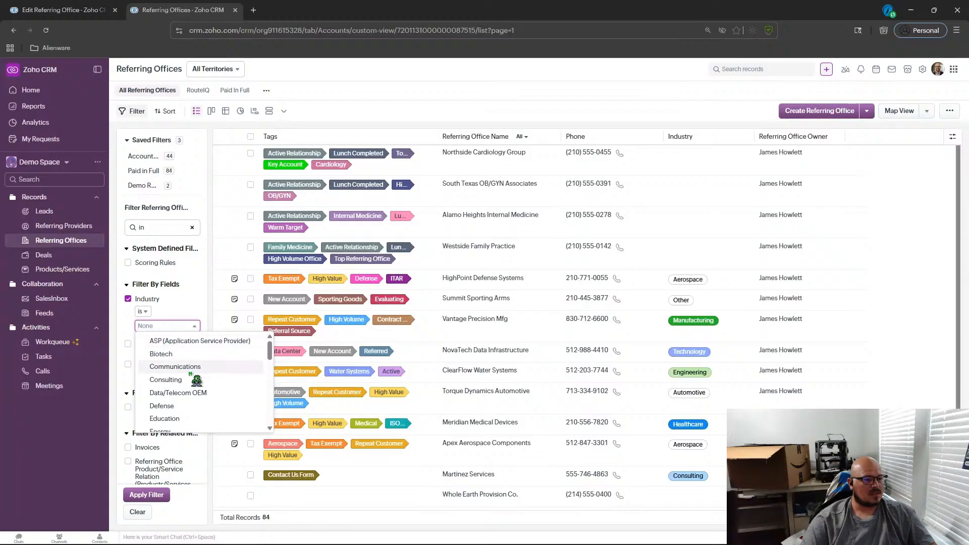
scroll(196, 381, down, 2)
scroll(196, 382, down, 1)
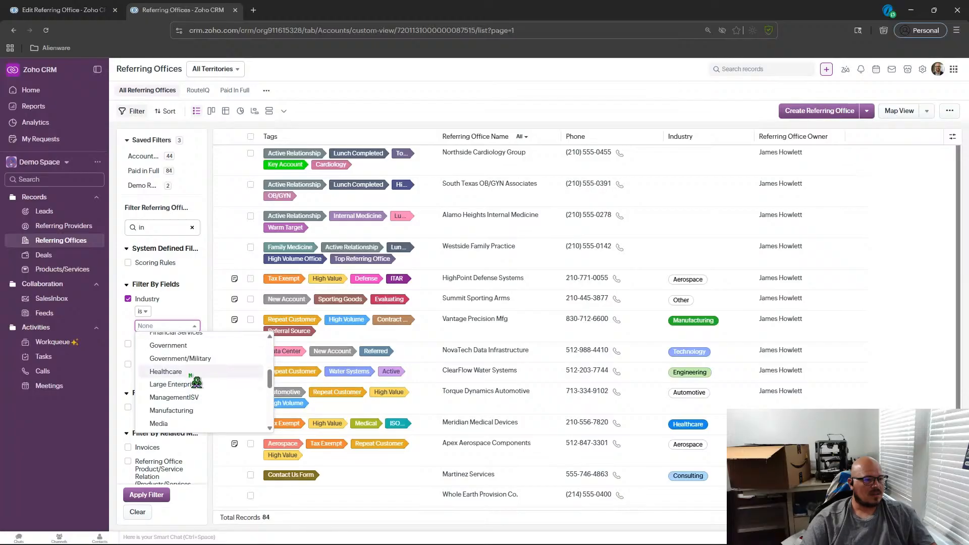
click(194, 373)
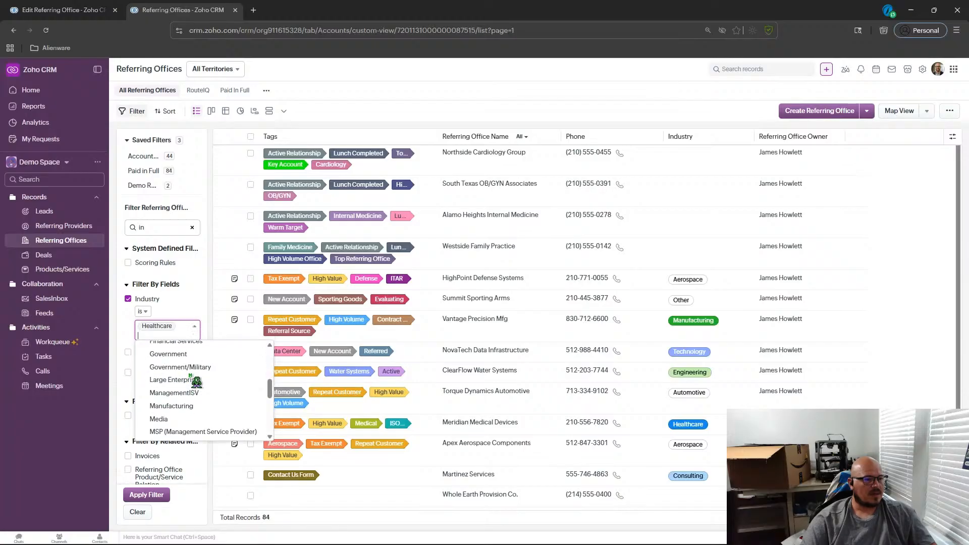
click(145, 495)
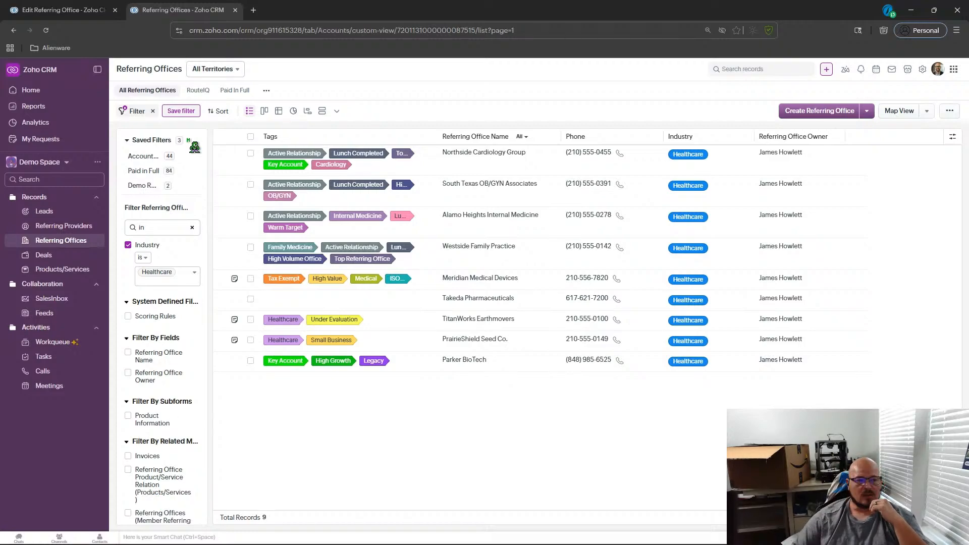
Save the current filter as Healthcare Offices.
click(46, 30)
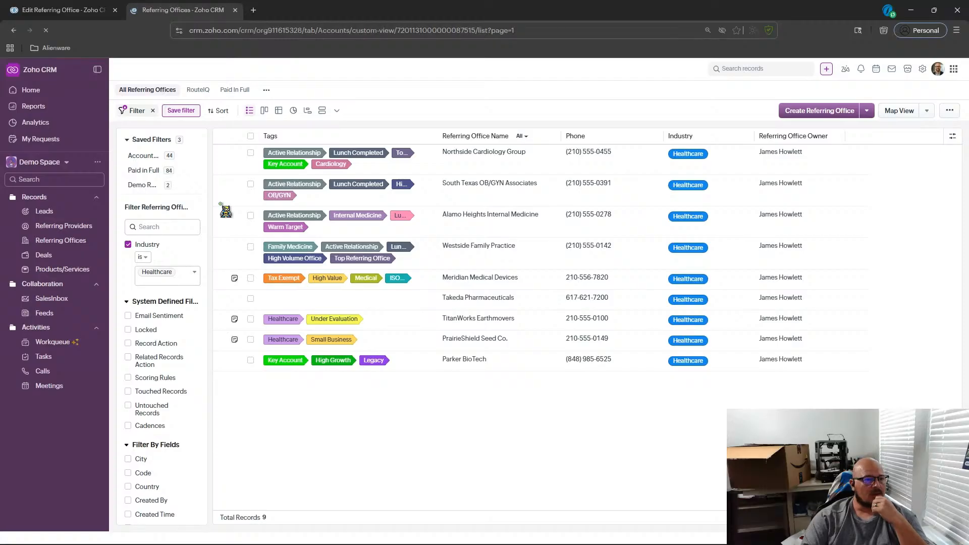
click(186, 112)
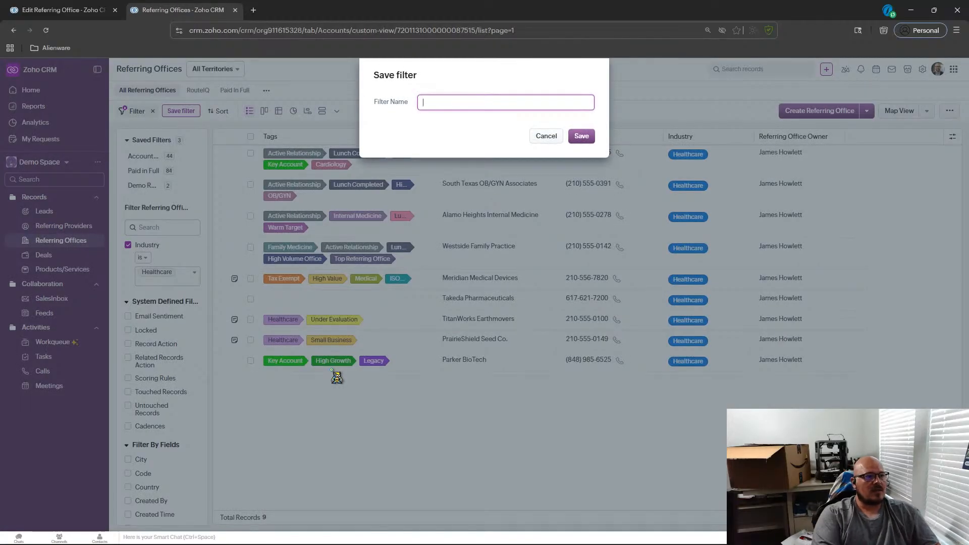
text(H)
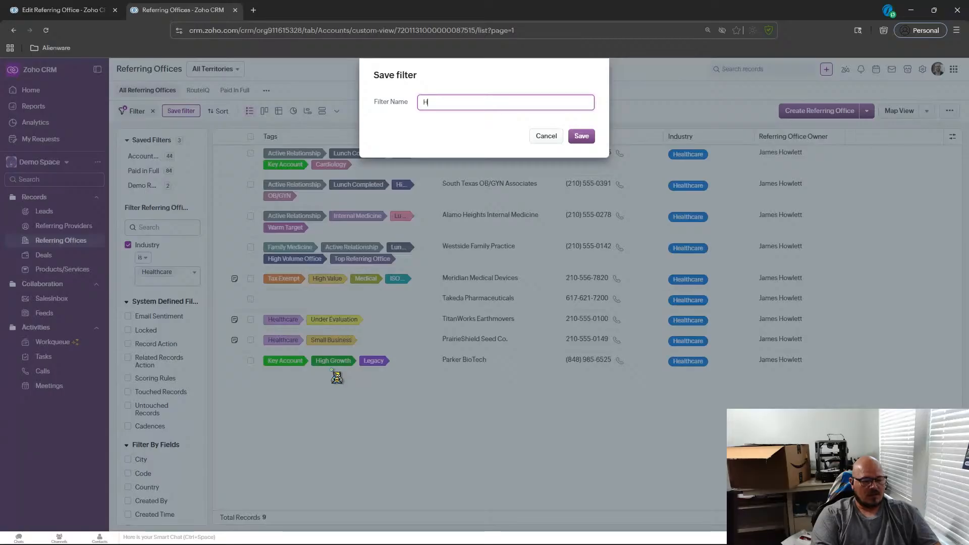
text(ealthcare)
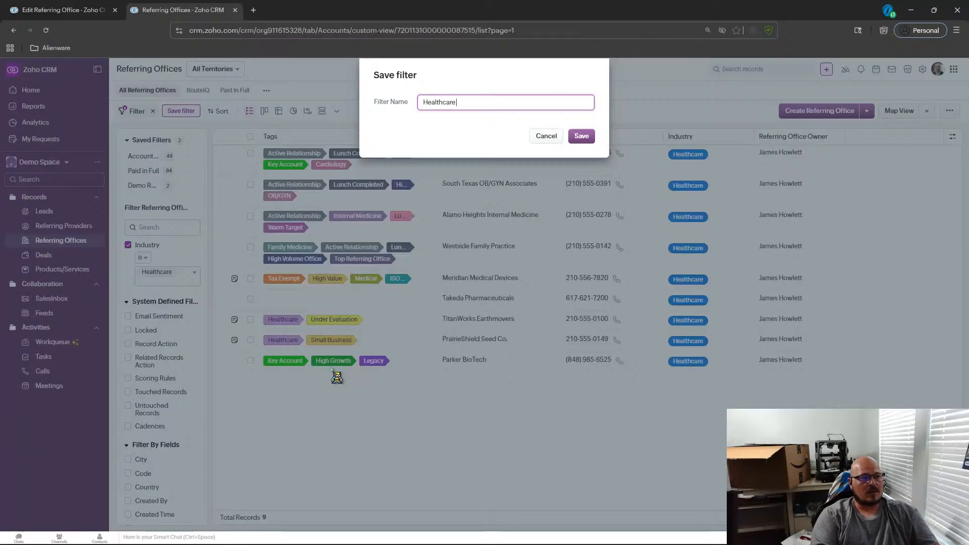
text( Offices)
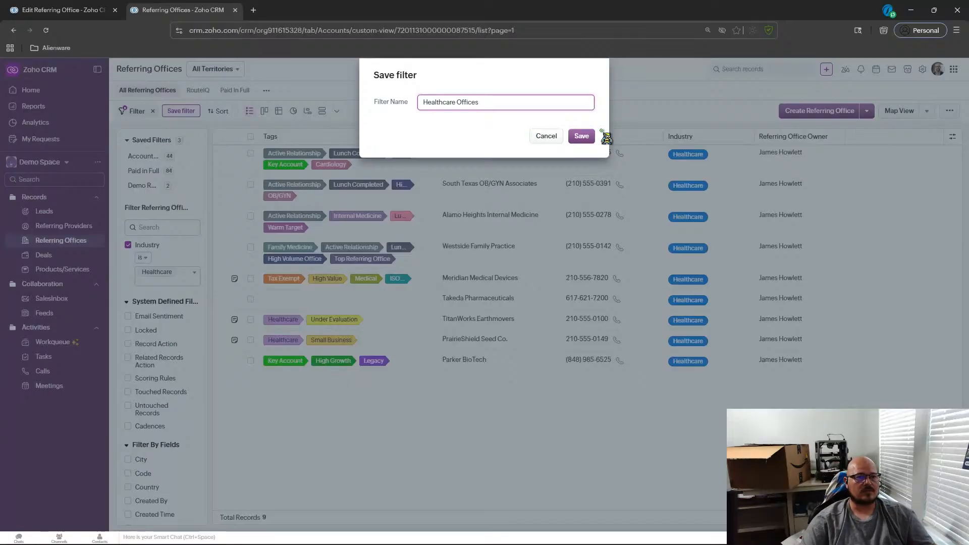
click(588, 138)
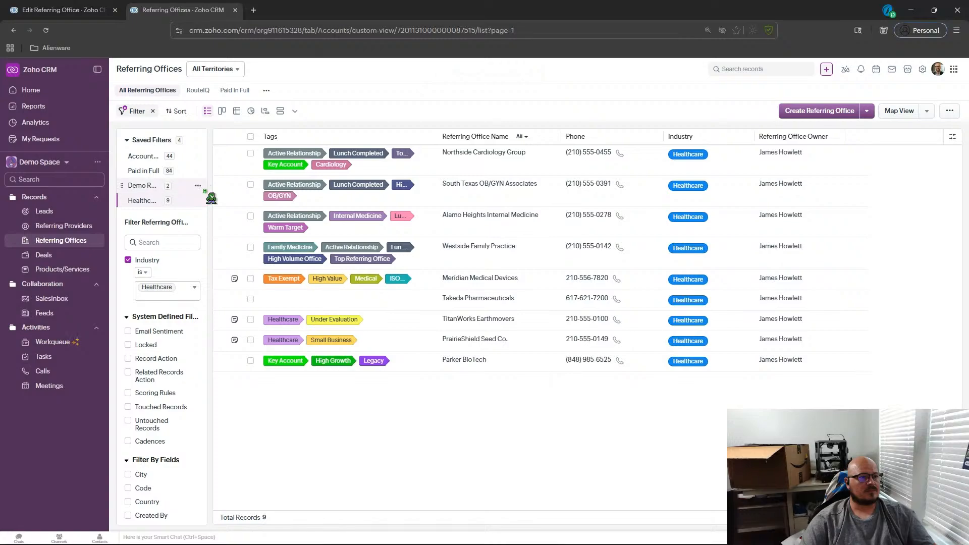
Apply the Healthcare Offices saved filter and open the Northside Cardiology Group record's details.
mouse_move(207, 190)
mouse_down()
mouse_move(247, 189)
mouse_move(230, 205)
mouse_move(245, 205)
mouse_move(227, 221)
mouse_move(235, 221)
mouse_up()
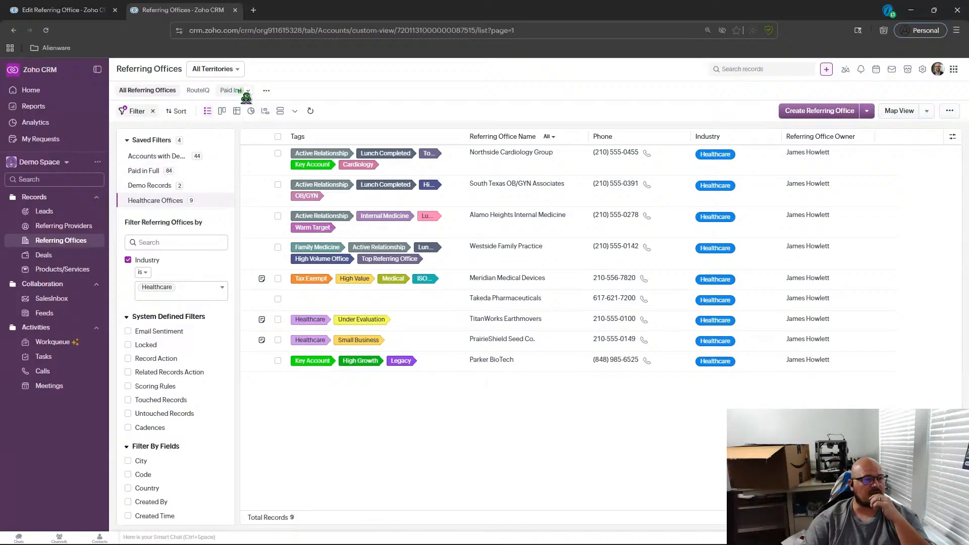
click(148, 201)
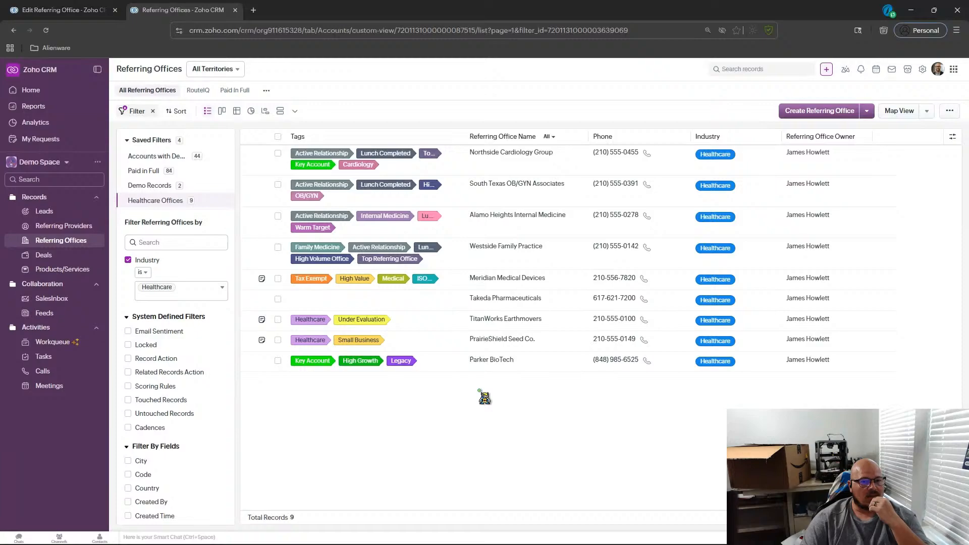
click(522, 165)
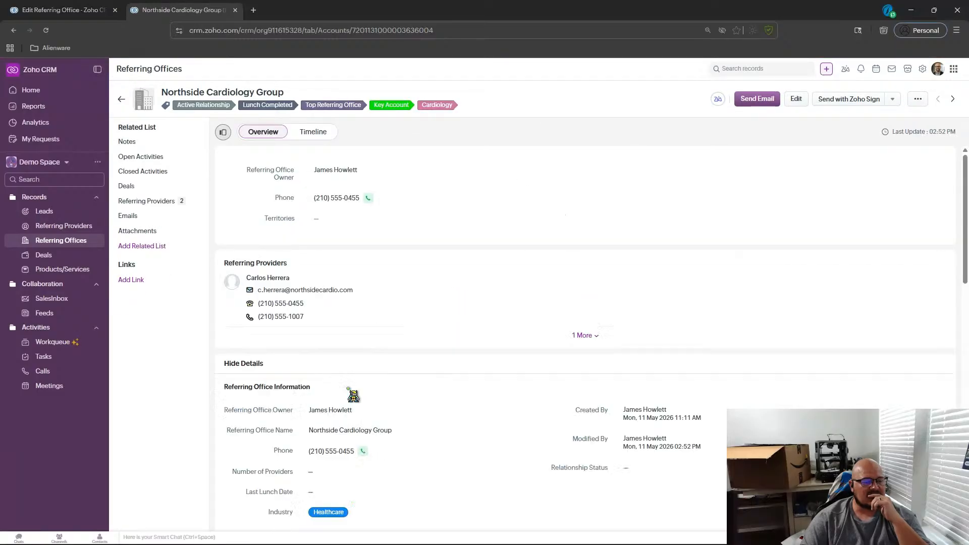
scroll(353, 395, down, 3)
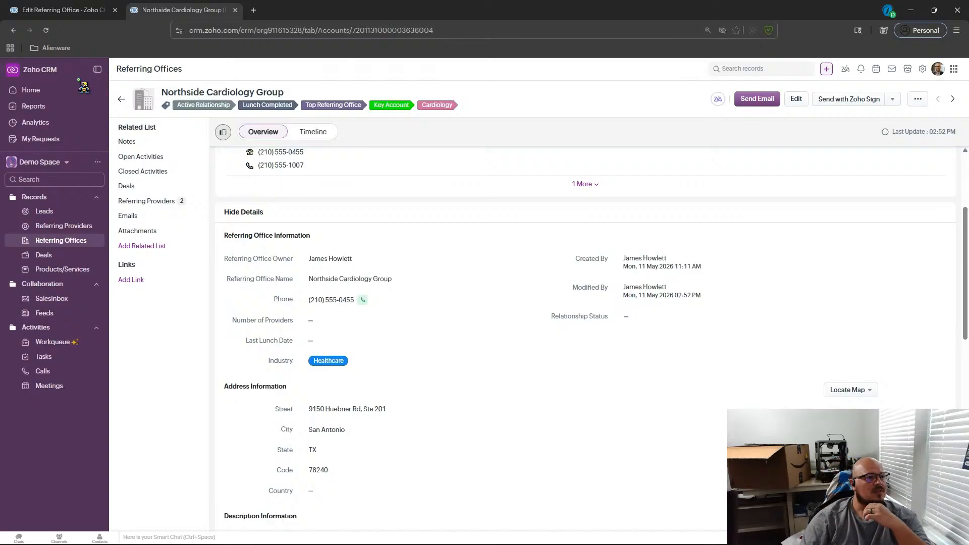
Reload the Referring Offices list and review the Northside Cardiology Group record's office information.
click(82, 242)
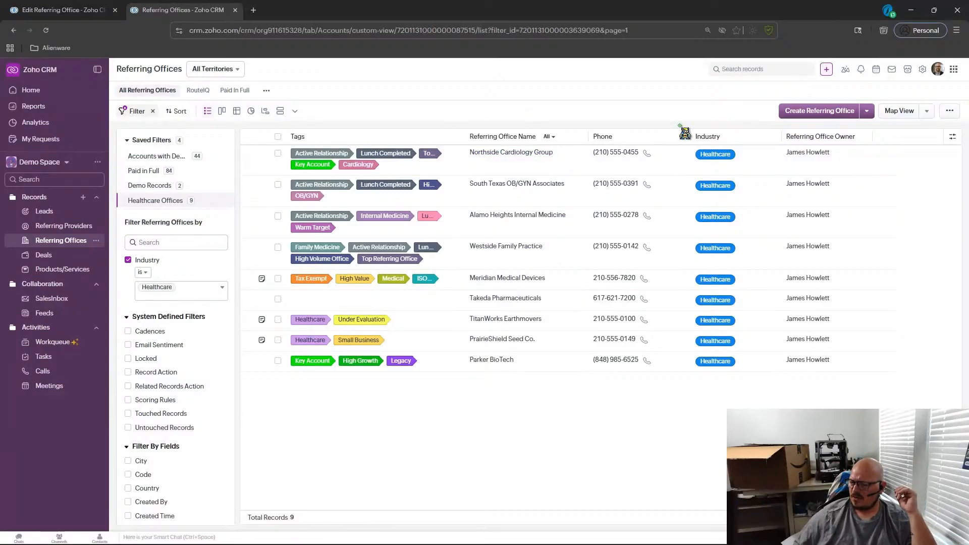
click(46, 30)
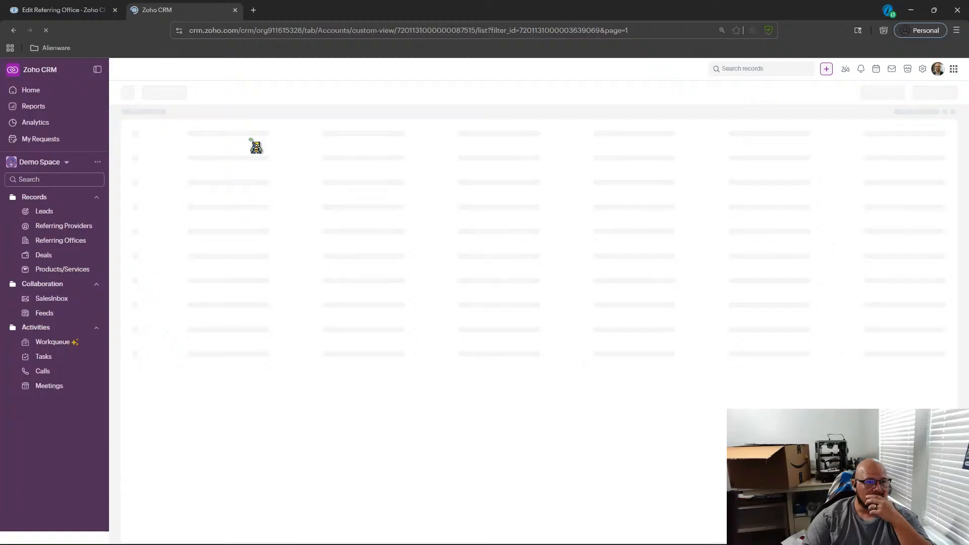
click(449, 151)
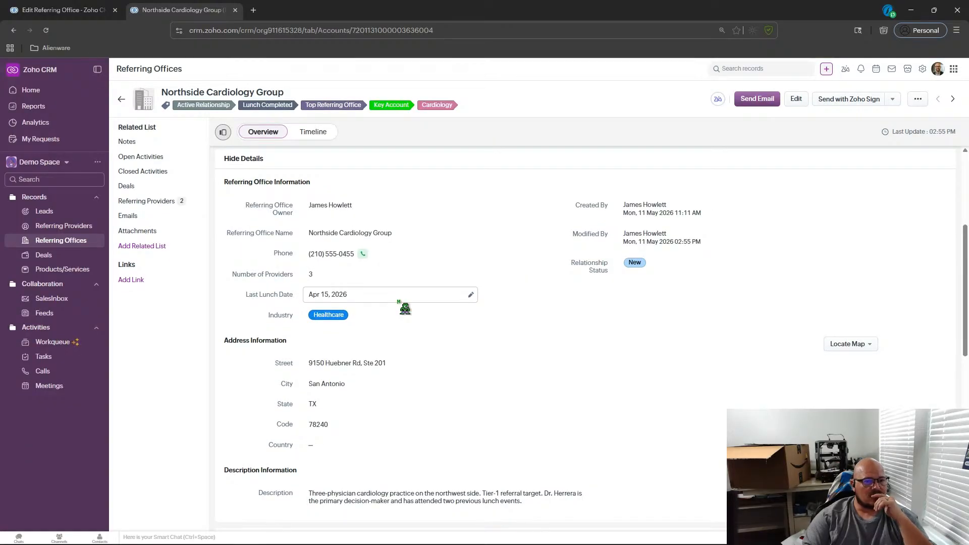
scroll(455, 318, down, 1)
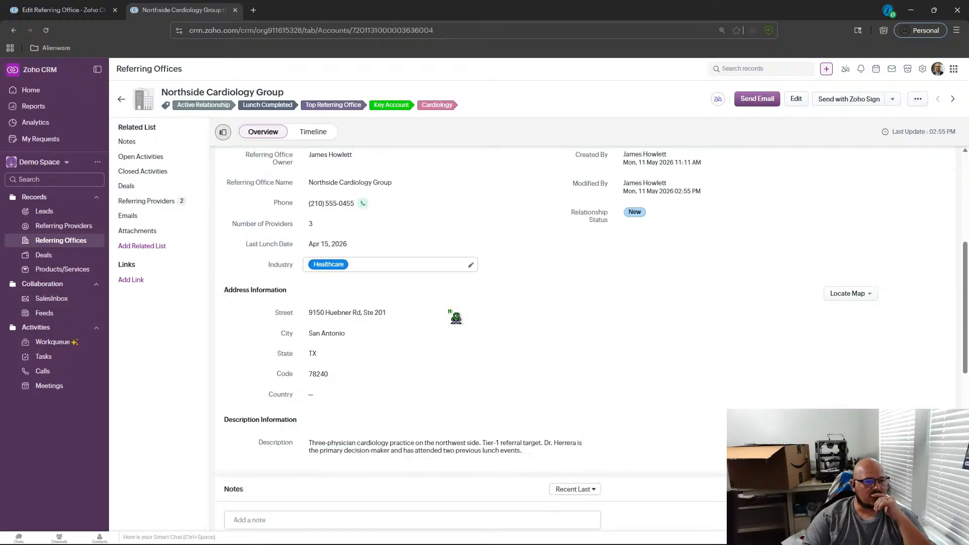
scroll(456, 318, down, 3)
scroll(454, 316, up, 6)
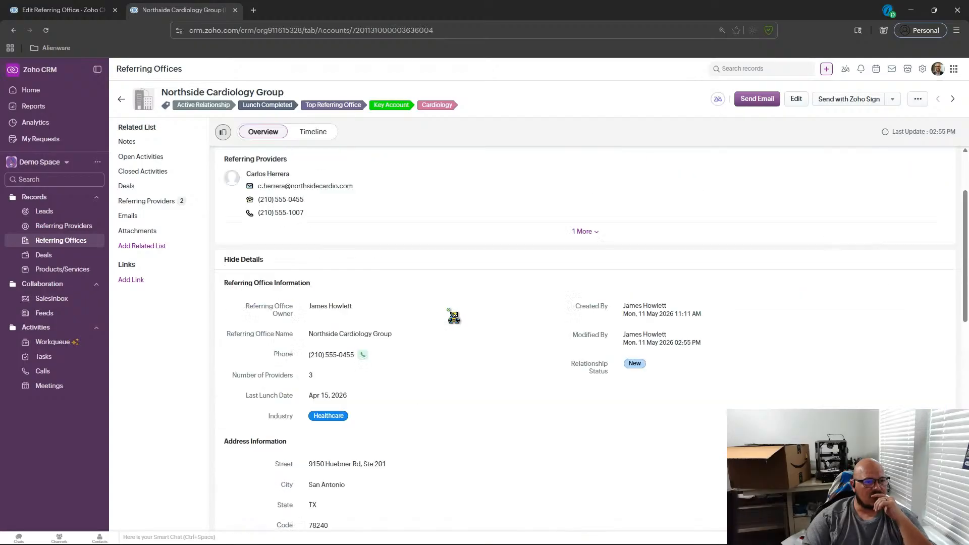
click(121, 100)
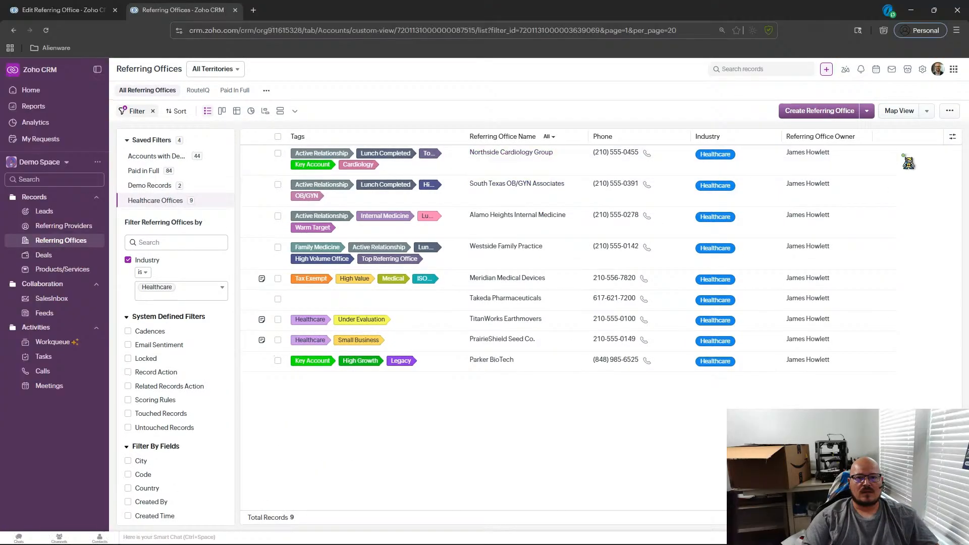
Add a Last Lunch Date column to the list view, placed before Referring Office Owner.
click(953, 136)
click(887, 155)
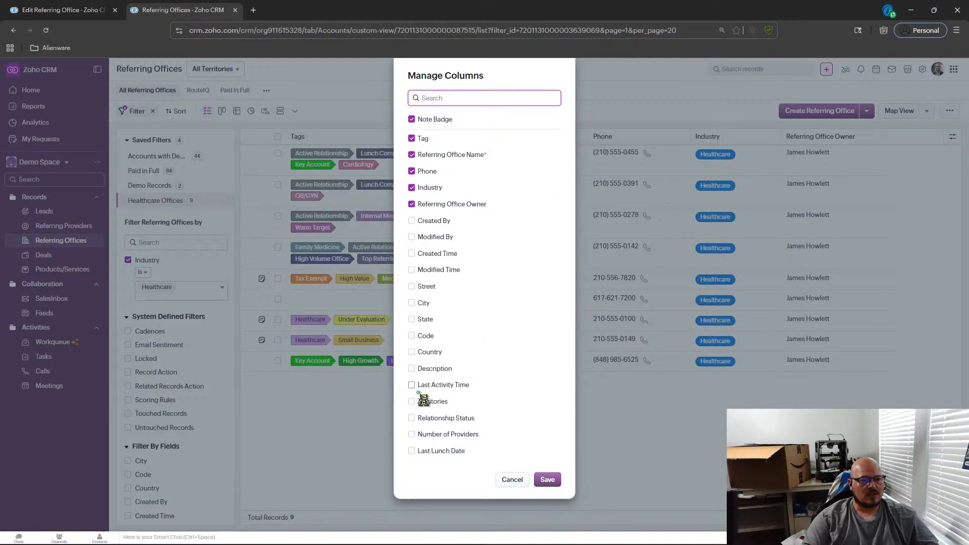
click(411, 451)
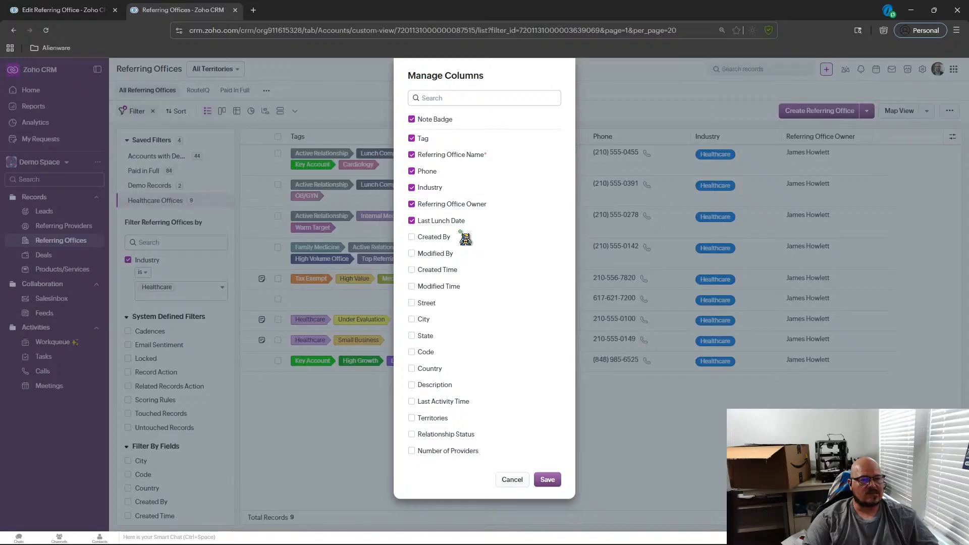
drag(485, 222, 494, 204)
click(555, 482)
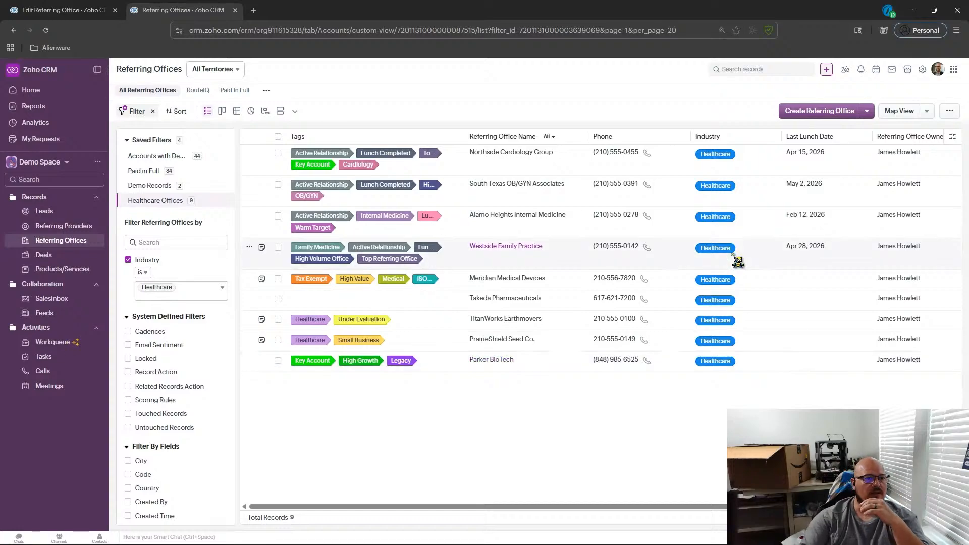
Open the Northside Cardiology Group record.
click(518, 214)
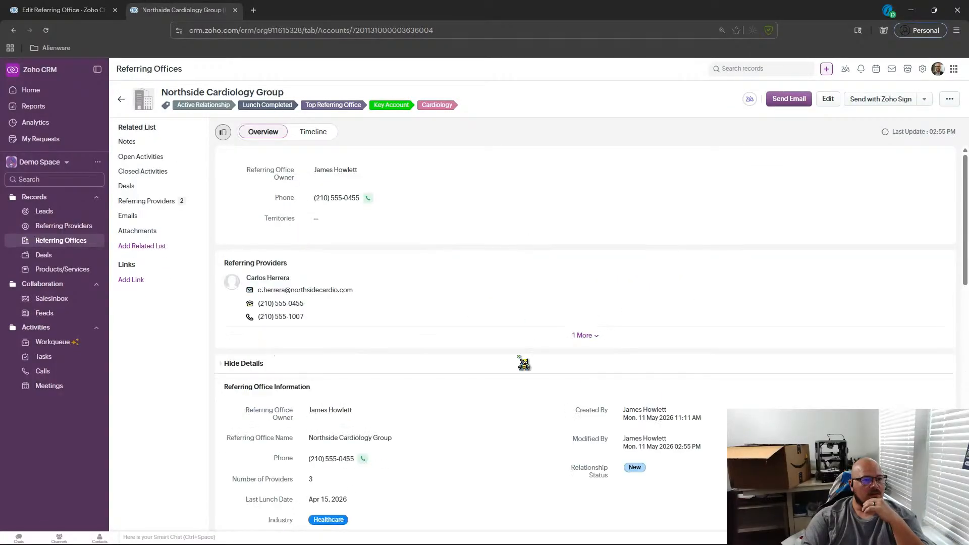
Review the Northside Cardiology Group record's related referring providers, then return to the Referring Offices list.
scroll(523, 359, down, 1)
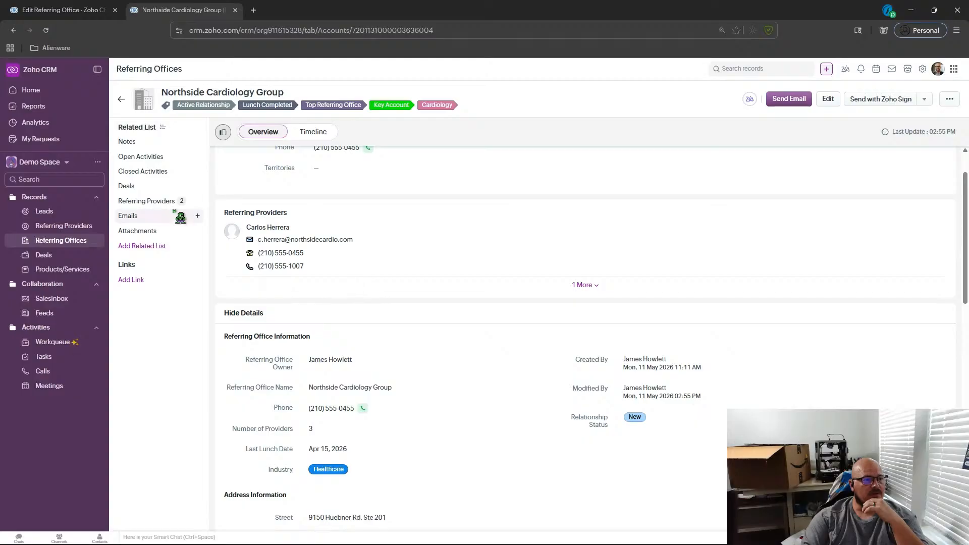
click(161, 201)
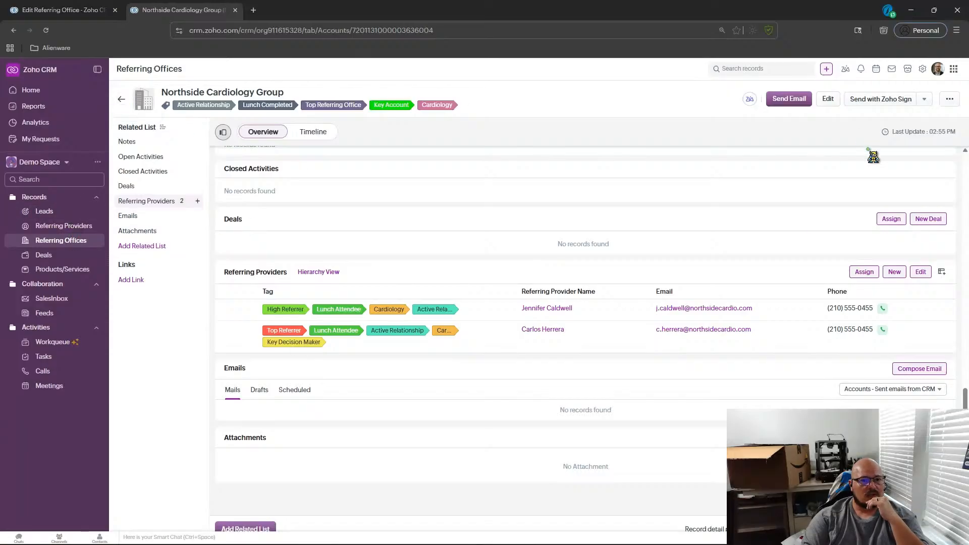
scroll(785, 237, up, 7)
scroll(756, 211, up, 4)
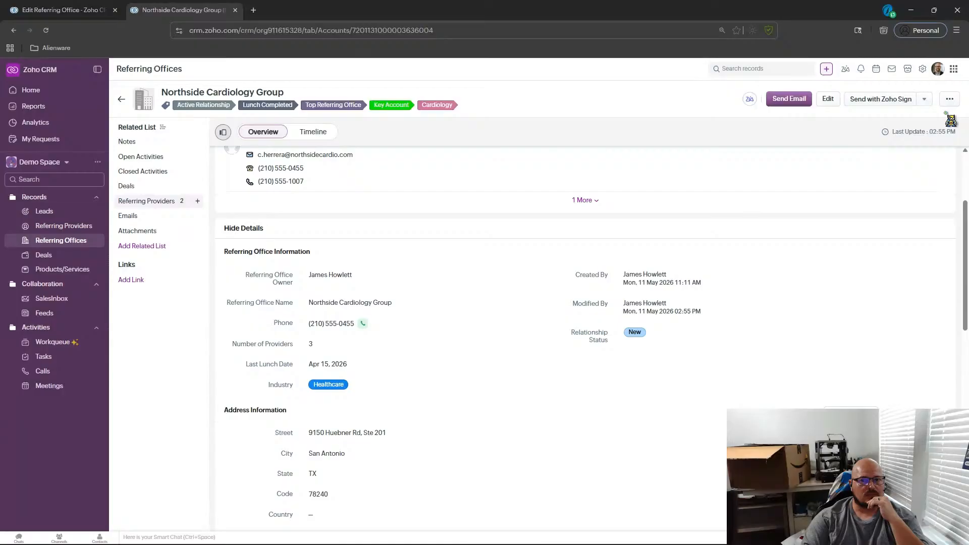
click(121, 99)
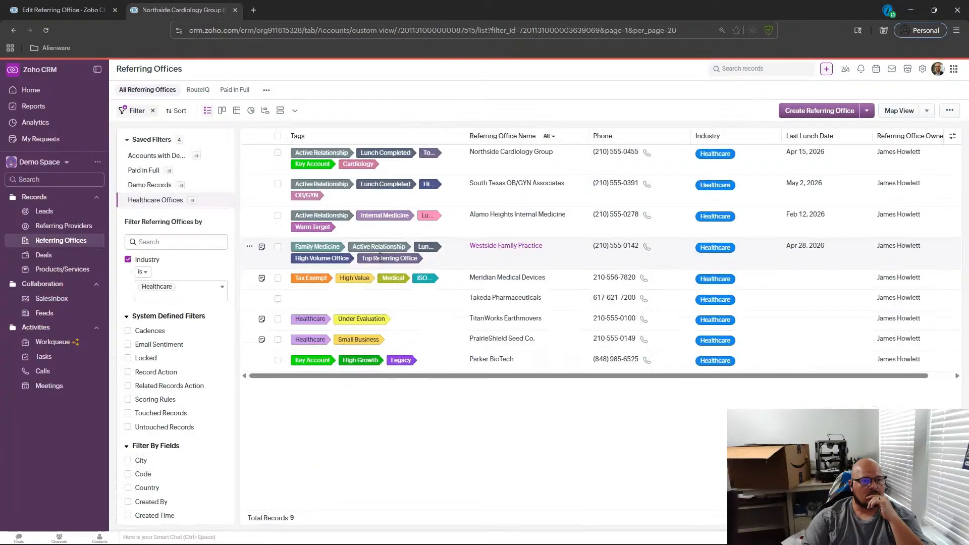
Open the South Texas OB/GYN Associates record and review its office details and related referring providers.
click(512, 188)
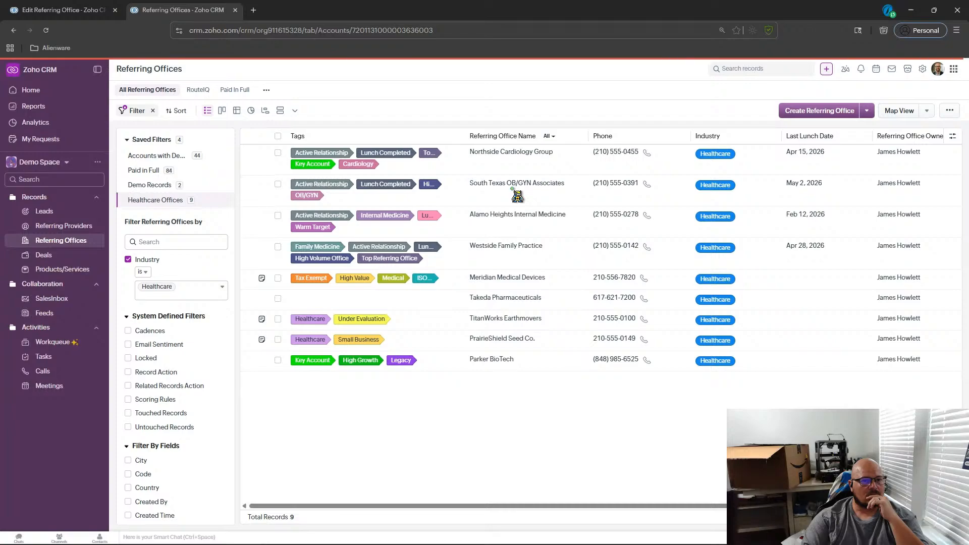
scroll(491, 217, down, 1)
scroll(490, 252, up, 1)
scroll(484, 303, down, 1)
scroll(486, 309, down, 3)
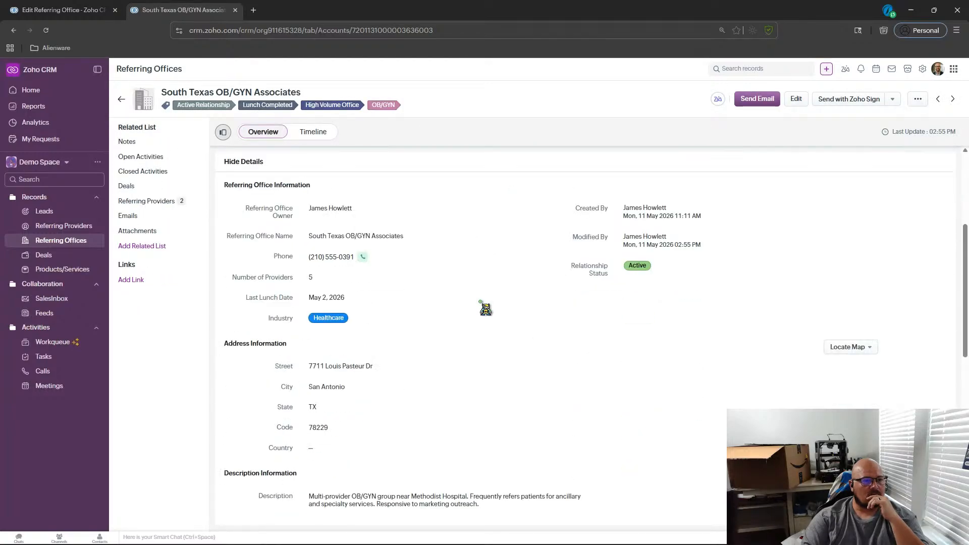
scroll(485, 309, up, 3)
click(158, 202)
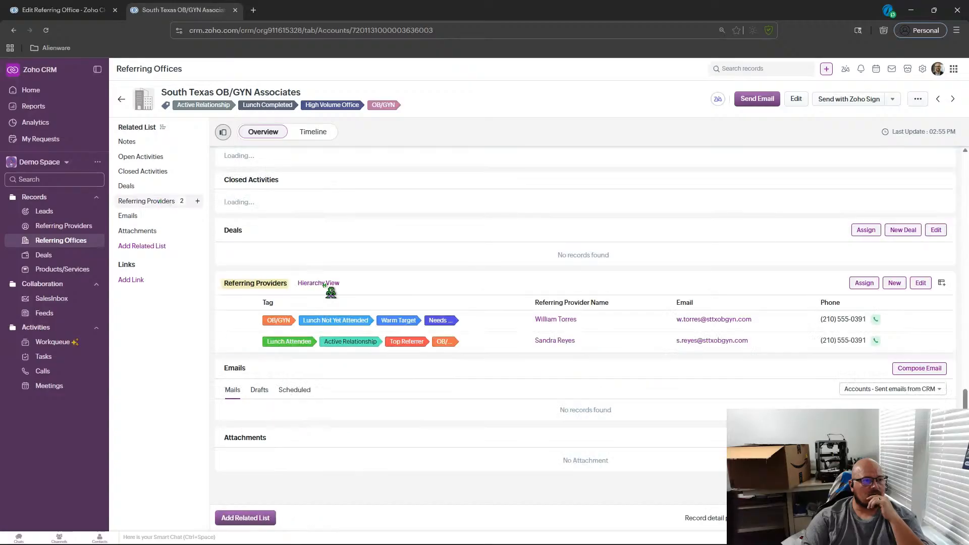
scroll(541, 382, down, 1)
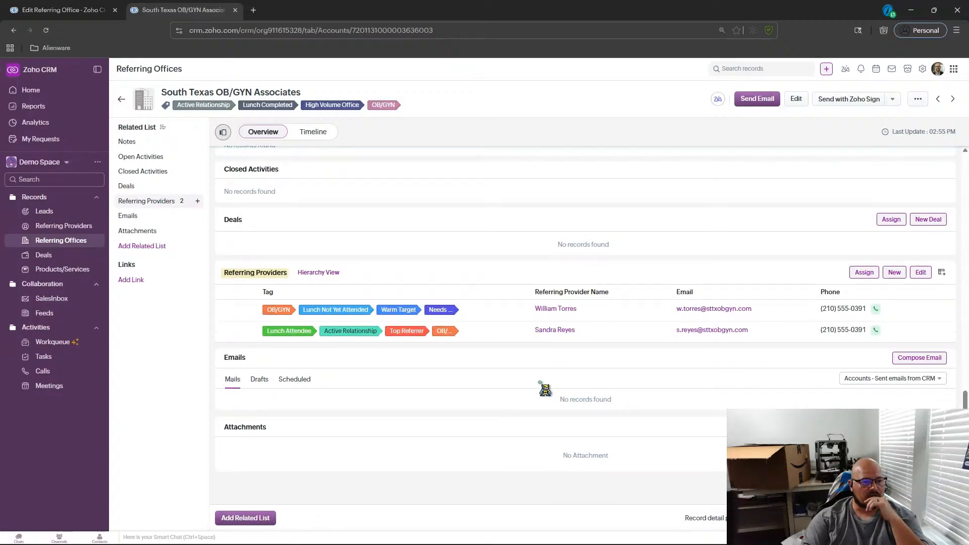
scroll(541, 388, up, 15)
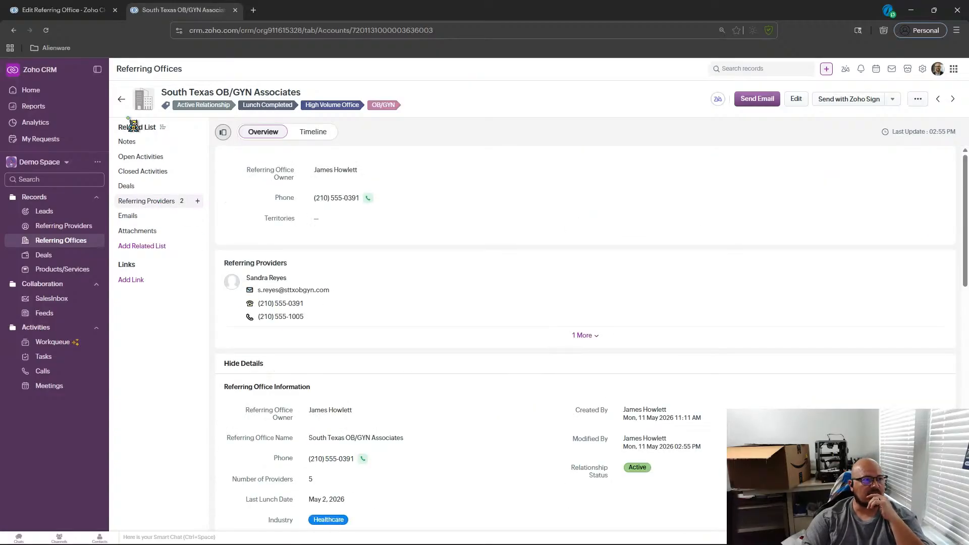
click(121, 100)
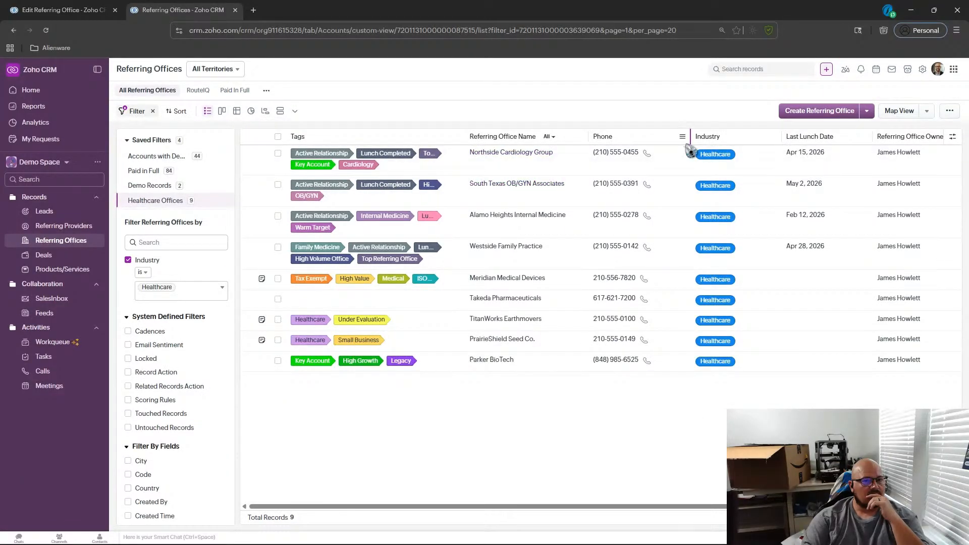
Open the South Texas OB/GYN Associates edit form to review its fields, leaving without saving.
click(482, 184)
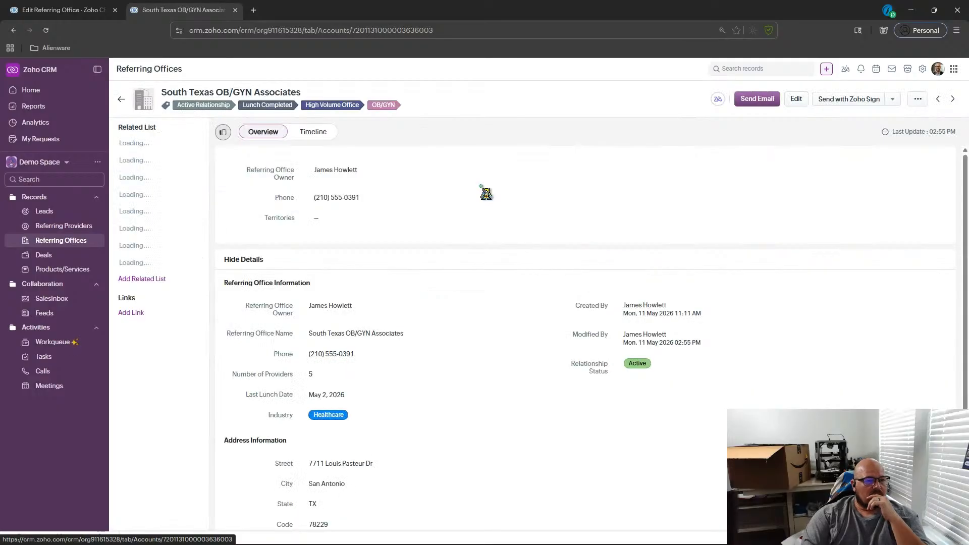
scroll(486, 193, down, 3)
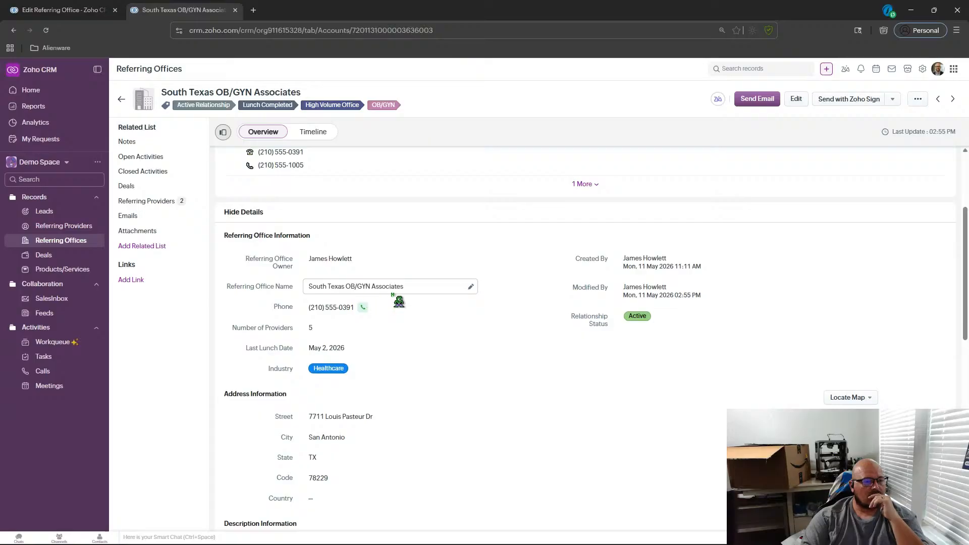
scroll(406, 304, down, 1)
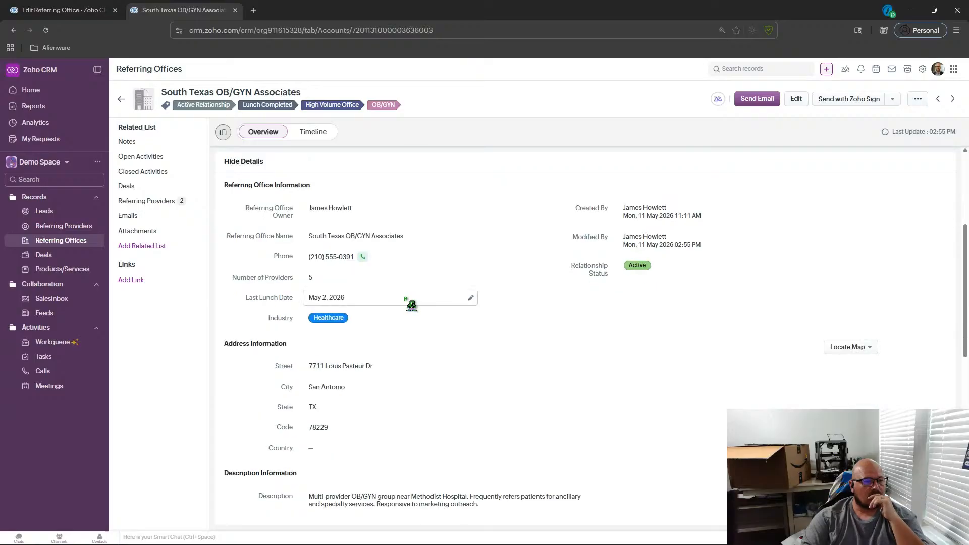
scroll(467, 301, up, 2)
click(796, 99)
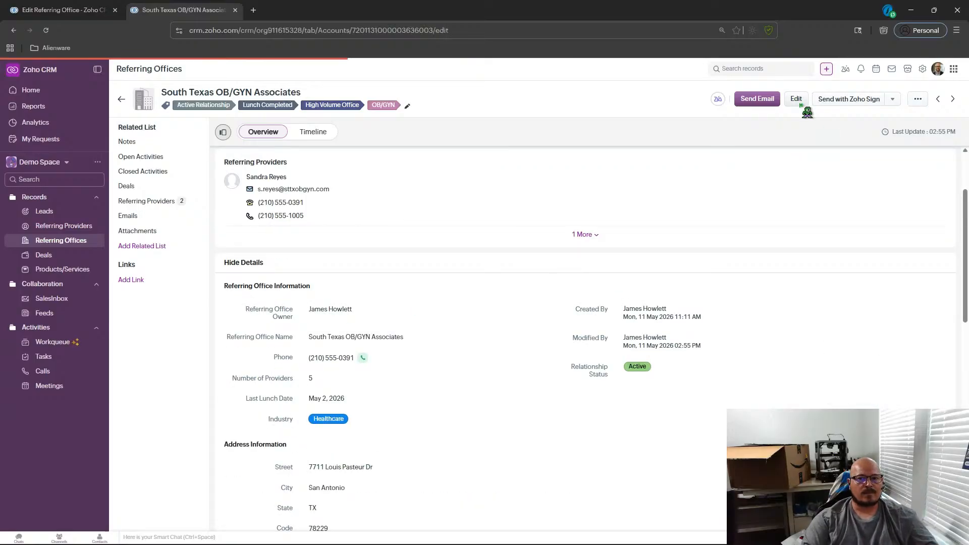
scroll(548, 270, down, 2)
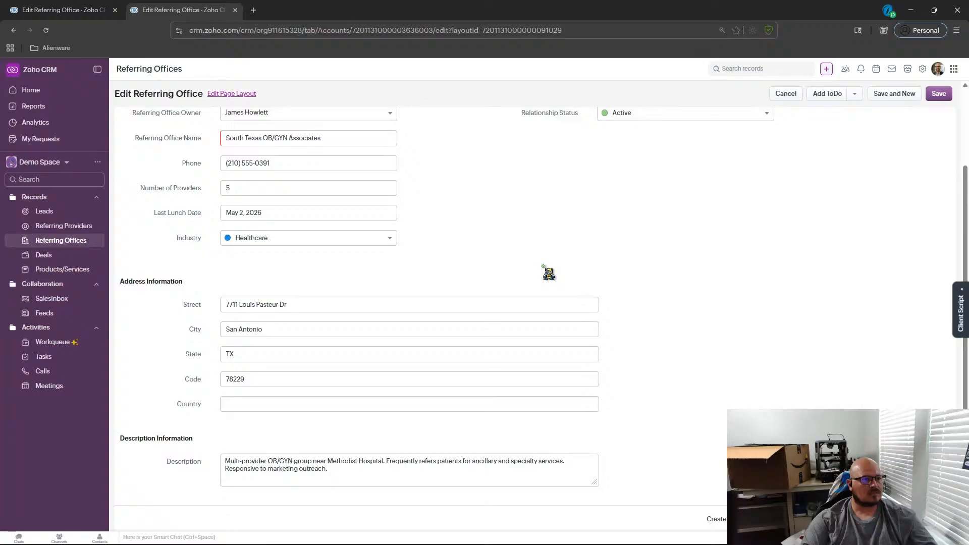
scroll(549, 273, up, 2)
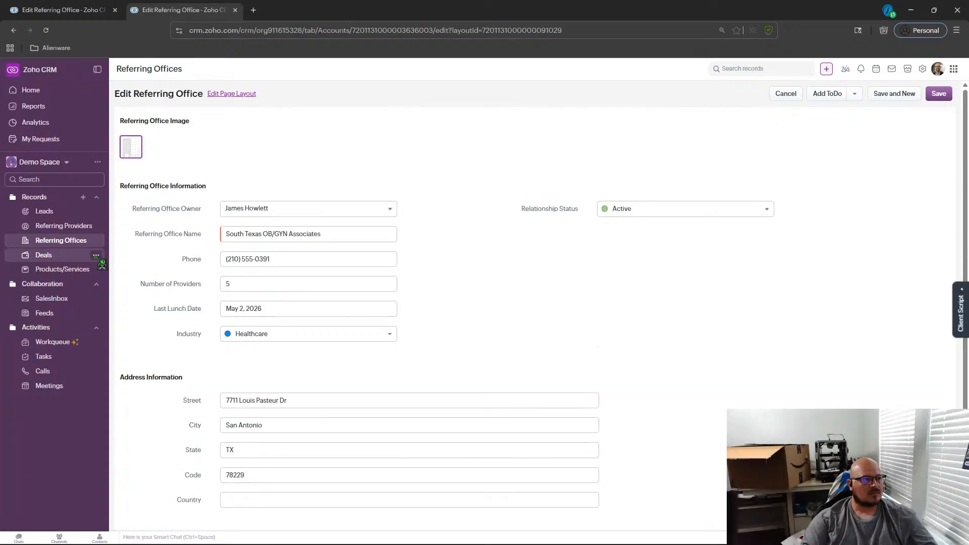
click(72, 245)
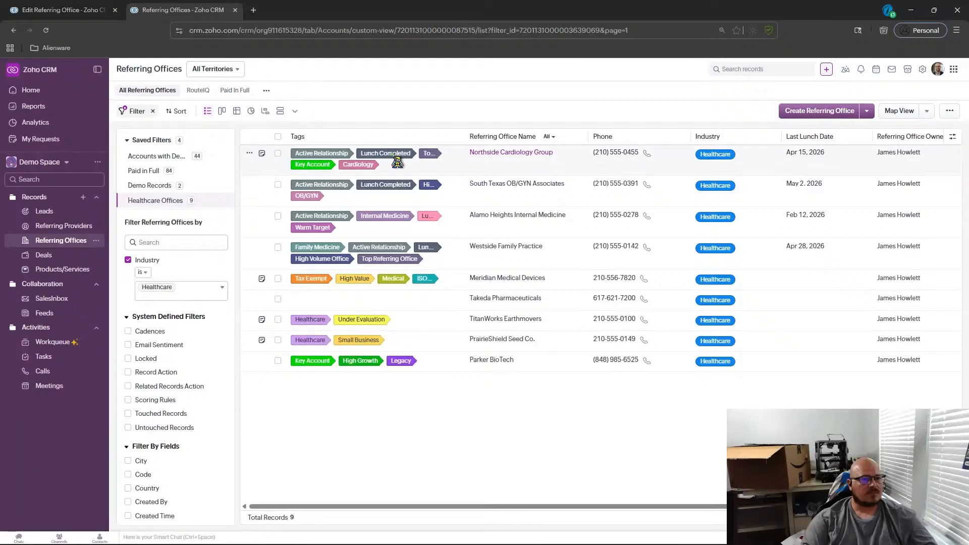
Open the Northside Cardiology Group record and review its details, description and related lists.
click(551, 176)
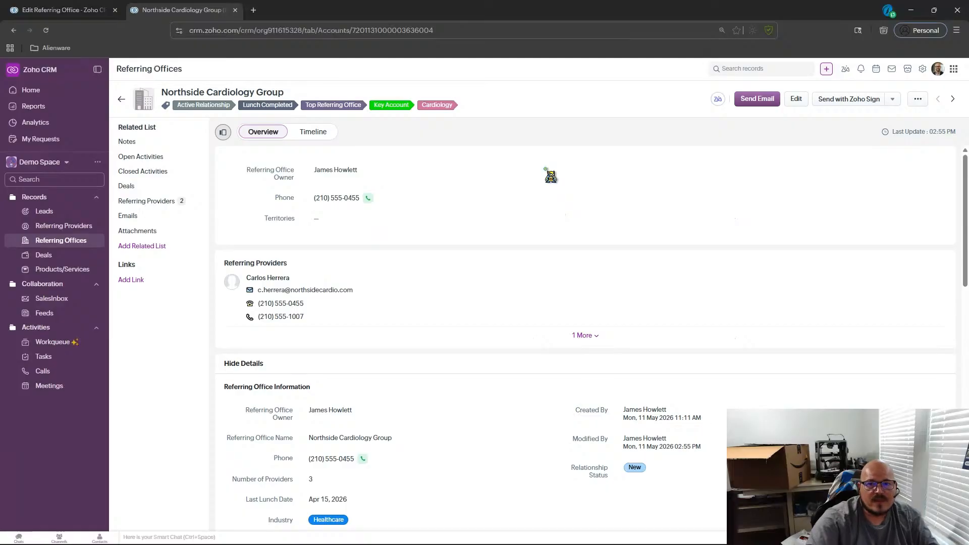
scroll(442, 202, down, 1)
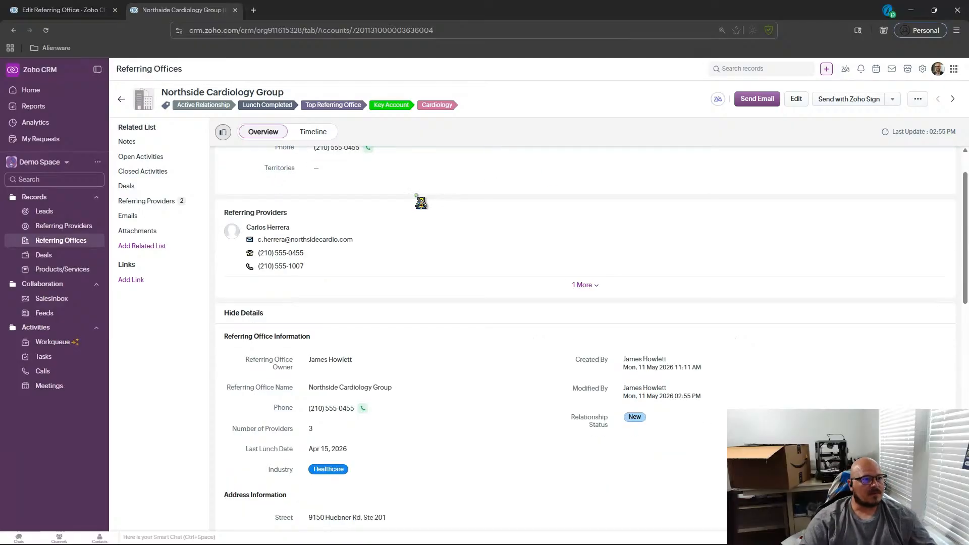
scroll(419, 200, up, 1)
scroll(421, 202, down, 3)
scroll(421, 202, down, 2)
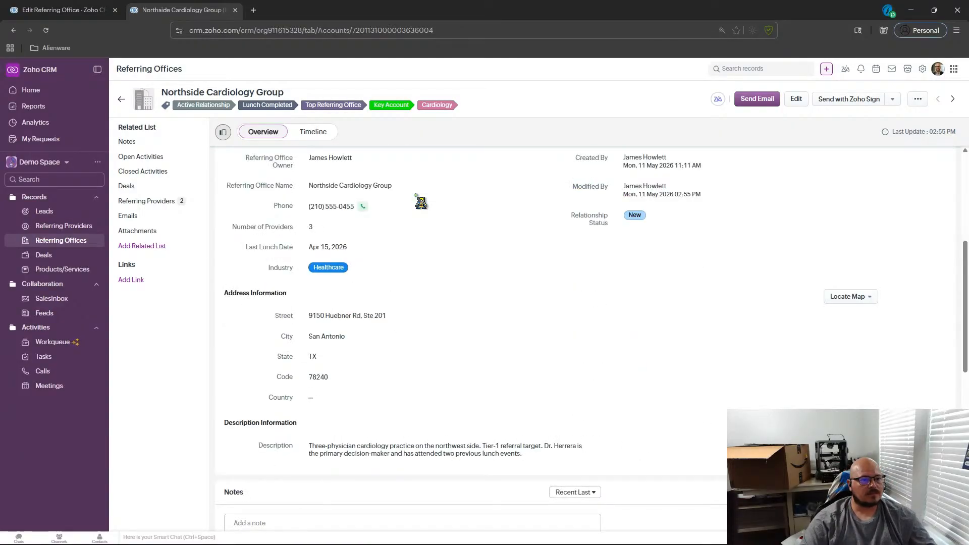
scroll(421, 203, down, 4)
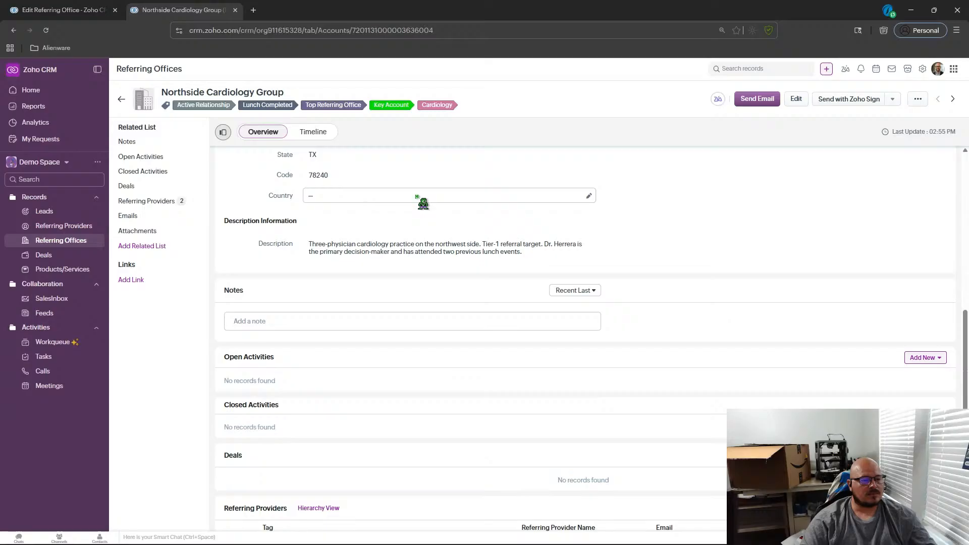
scroll(423, 203, down, 2)
scroll(421, 202, down, 1)
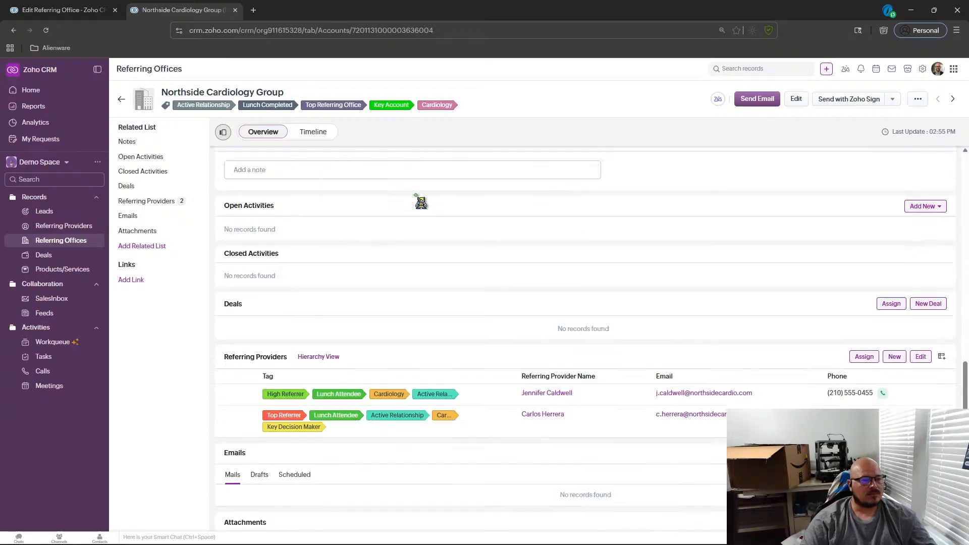
scroll(421, 204, up, 15)
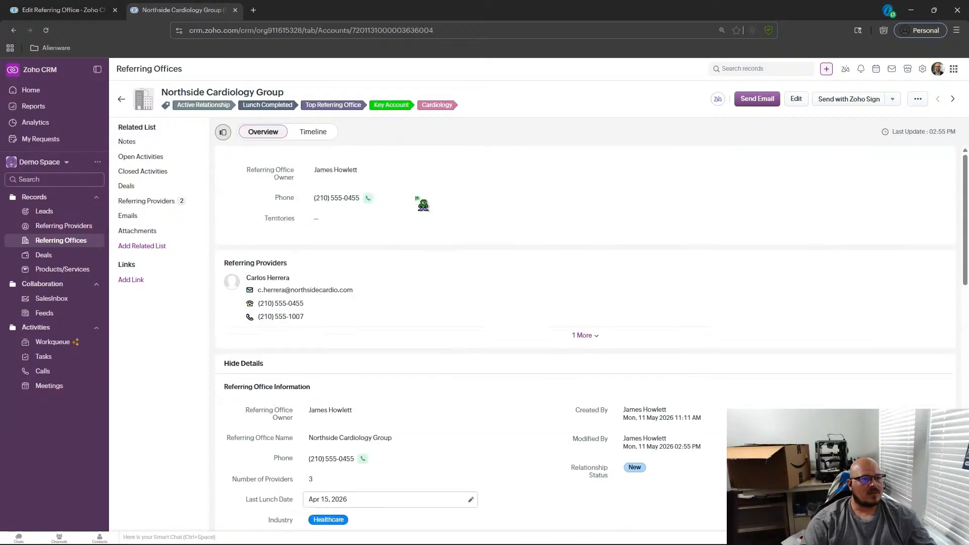
click(121, 99)
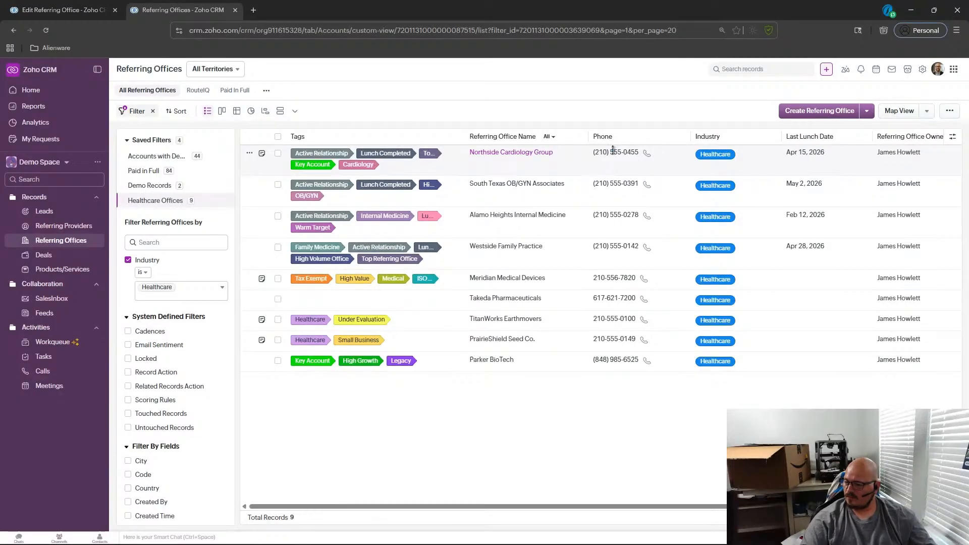
Reopen Northside Cardiology Group and open the linked referring provider's record to review its information.
click(478, 157)
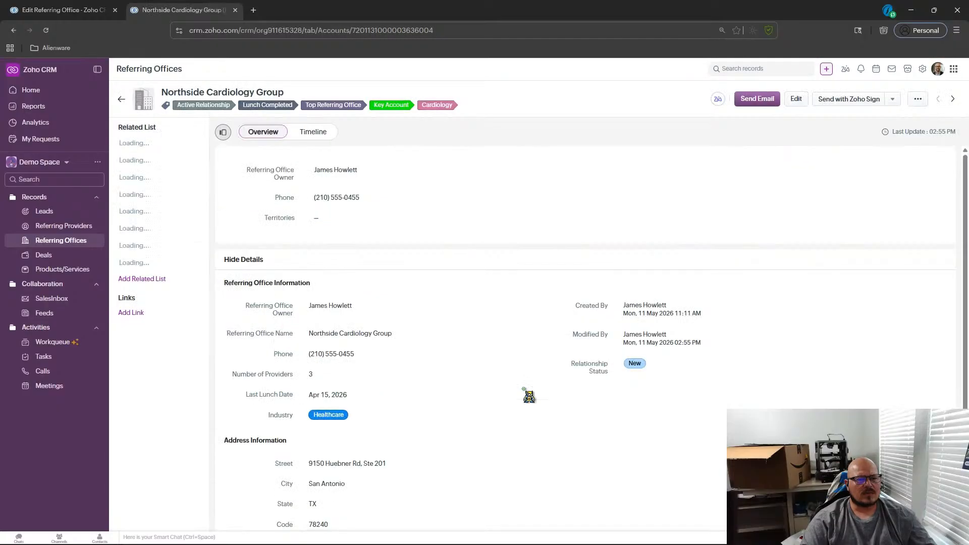
scroll(529, 396, down, 1)
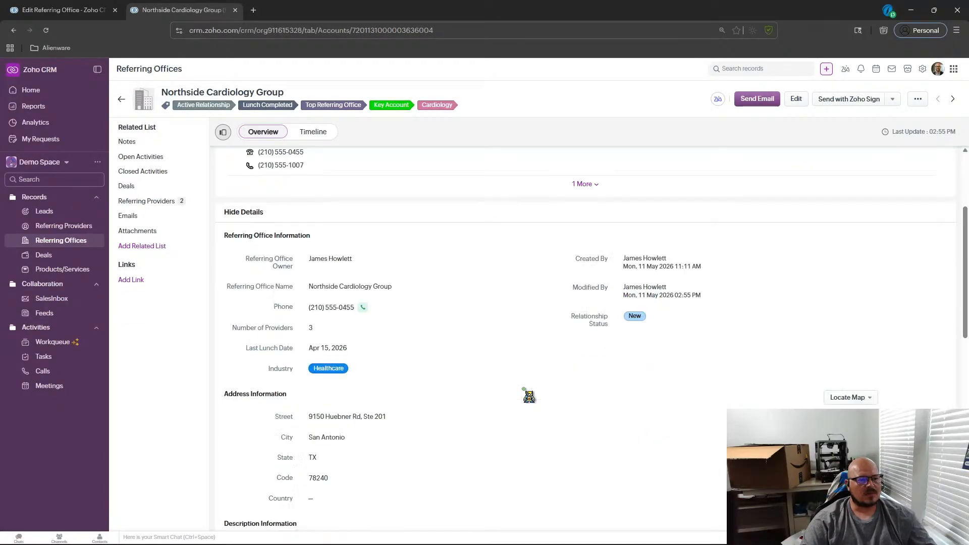
scroll(528, 396, down, 10)
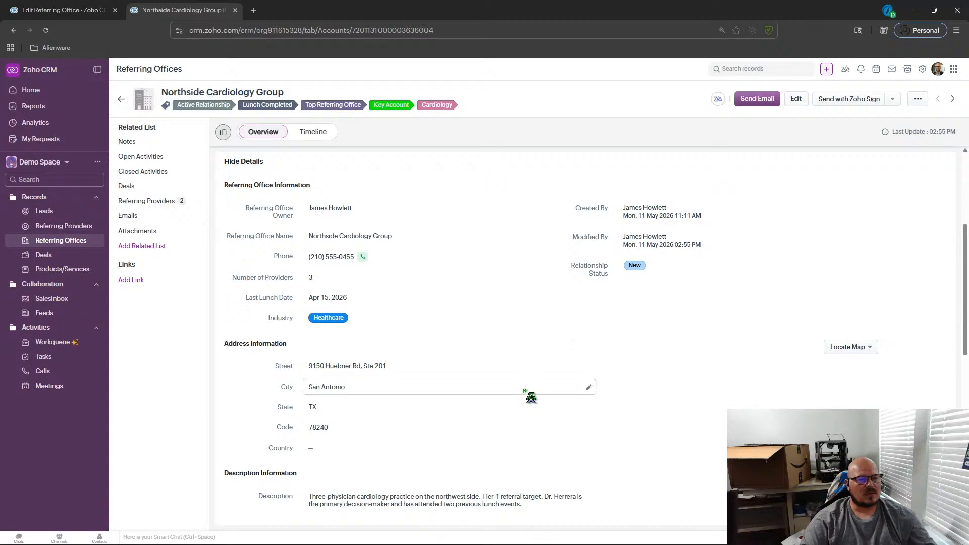
click(629, 317)
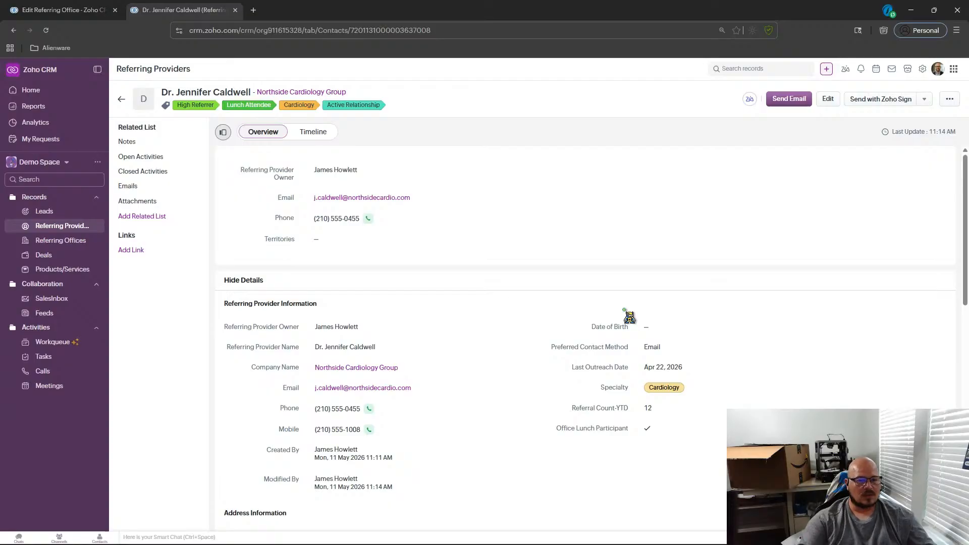
scroll(629, 316, down, 2)
scroll(626, 312, up, 1)
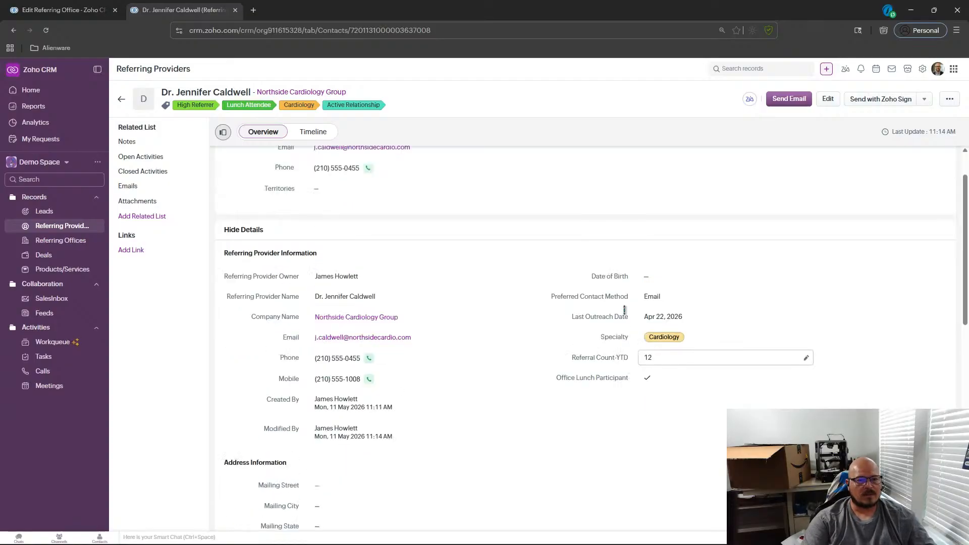
Open the referring provider's edit form to review its fields, then cancel the edit.
click(832, 98)
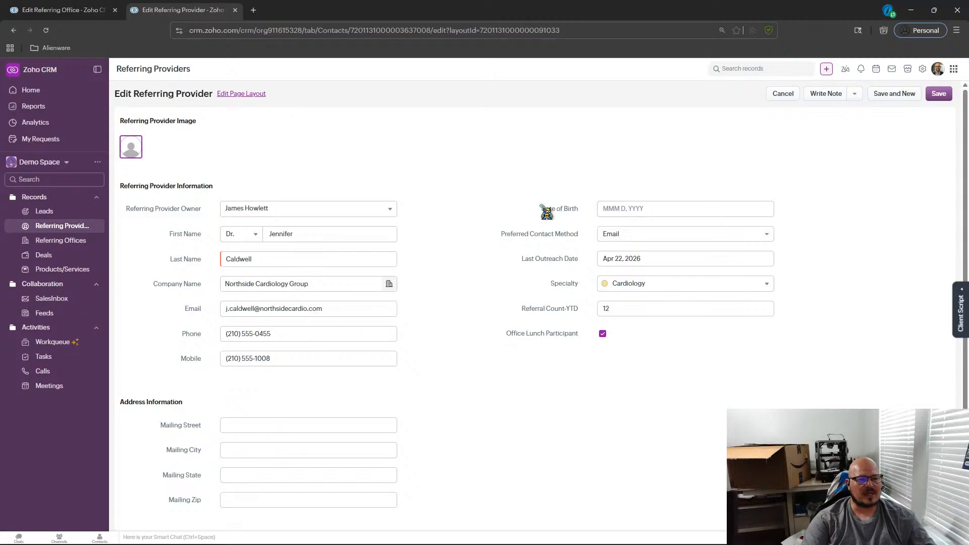
scroll(542, 207, down, 3)
scroll(515, 186, up, 3)
click(782, 94)
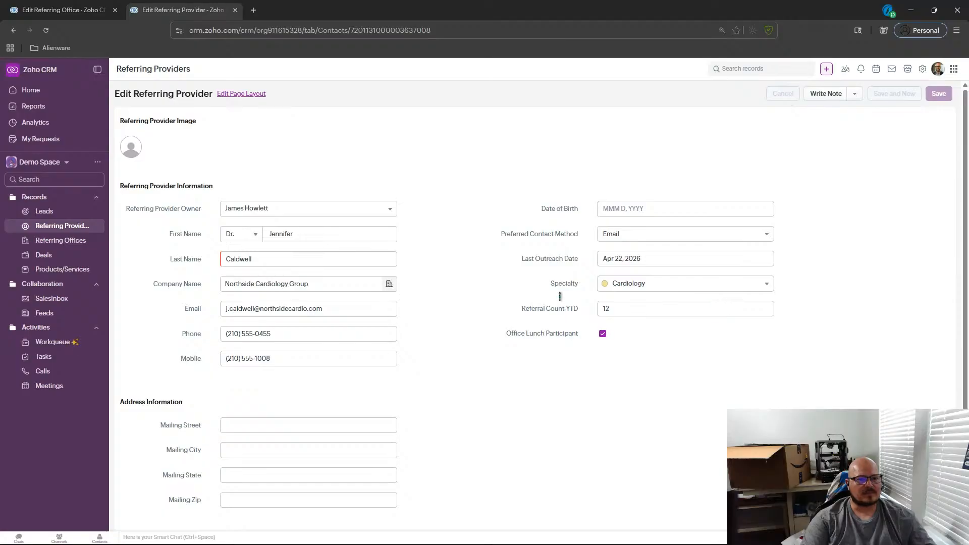
scroll(566, 297, down, 3)
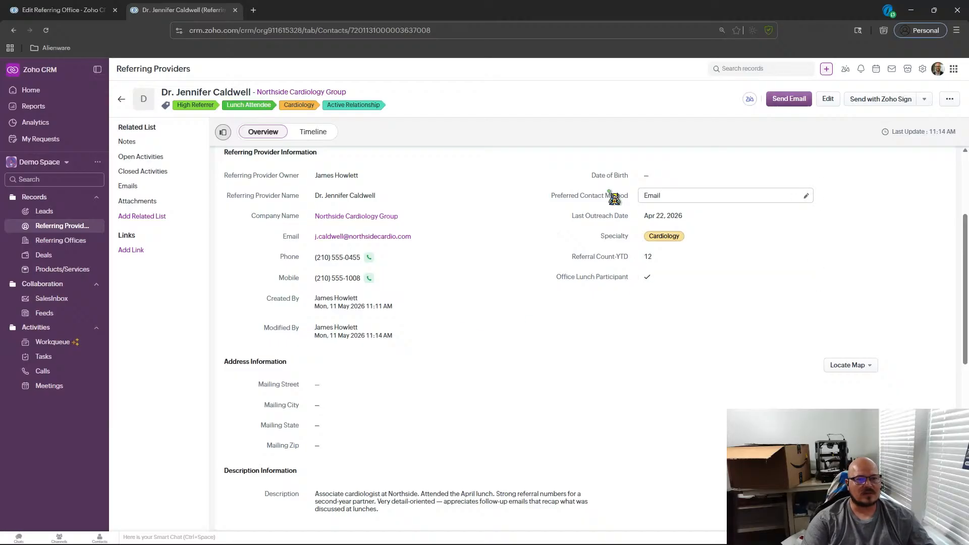
Return to the Referring Providers list and add the Office Lunch Participant and Last Outreach Date columns to the list view.
click(78, 226)
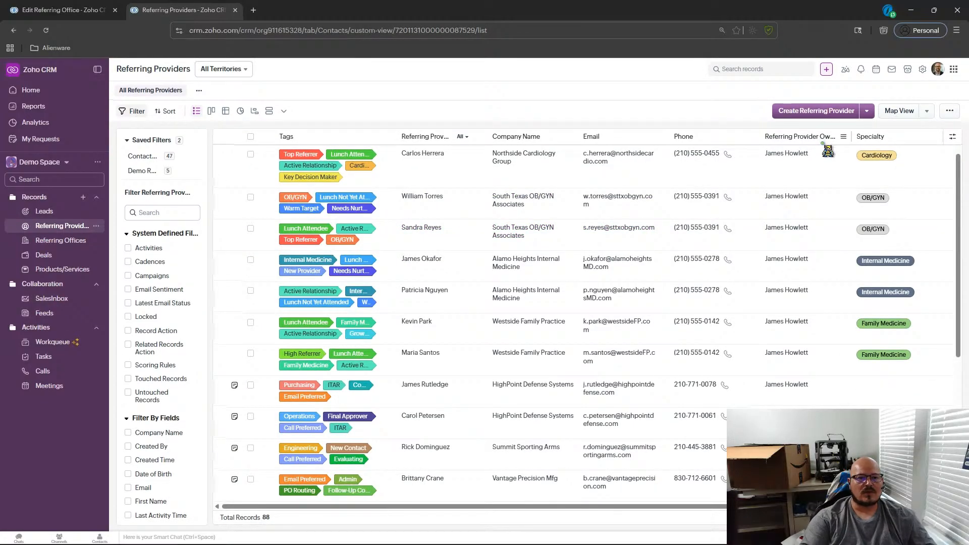
click(952, 137)
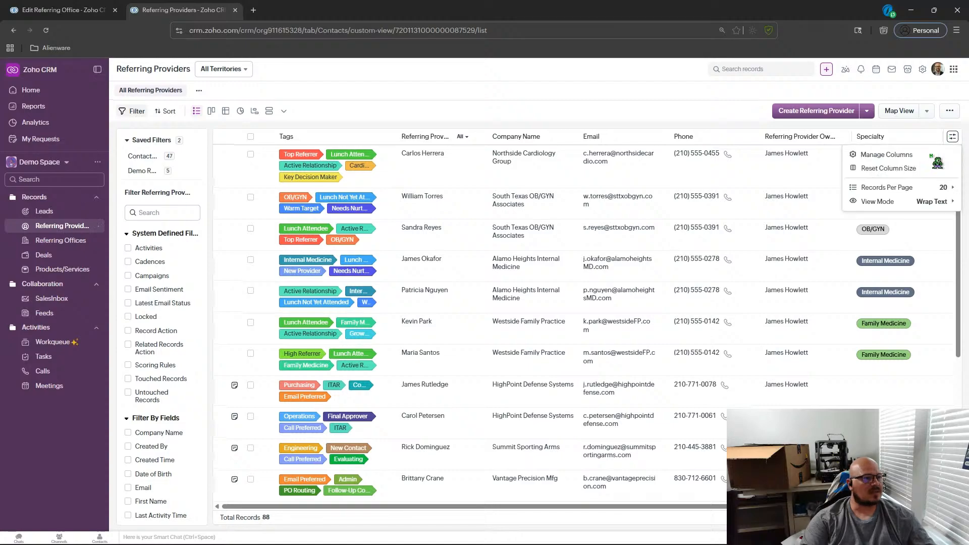
click(877, 155)
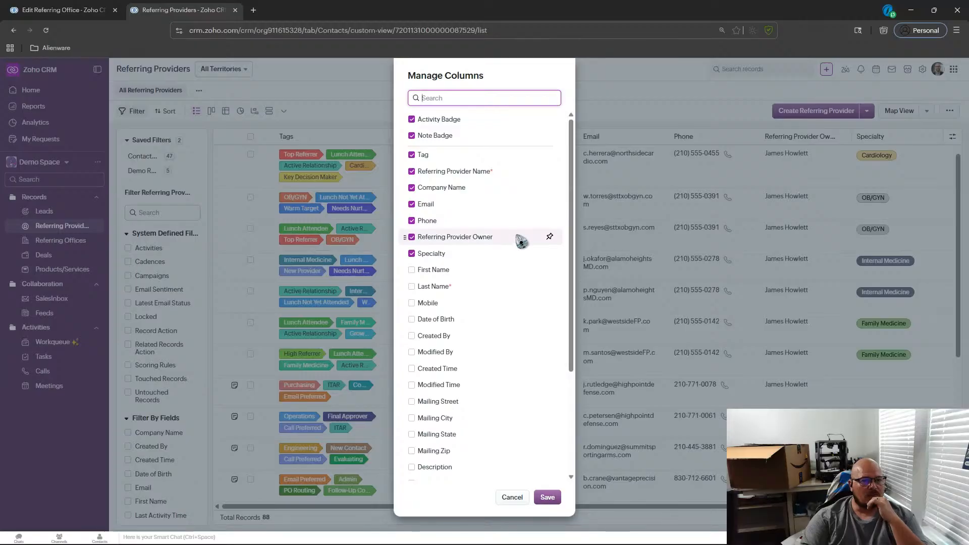
drag(407, 245, 409, 261)
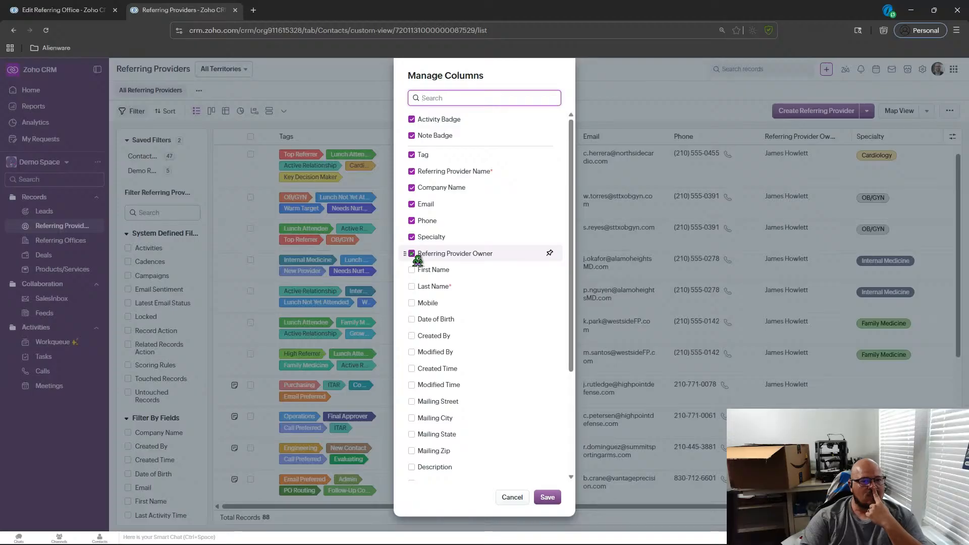
scroll(537, 342, down, 3)
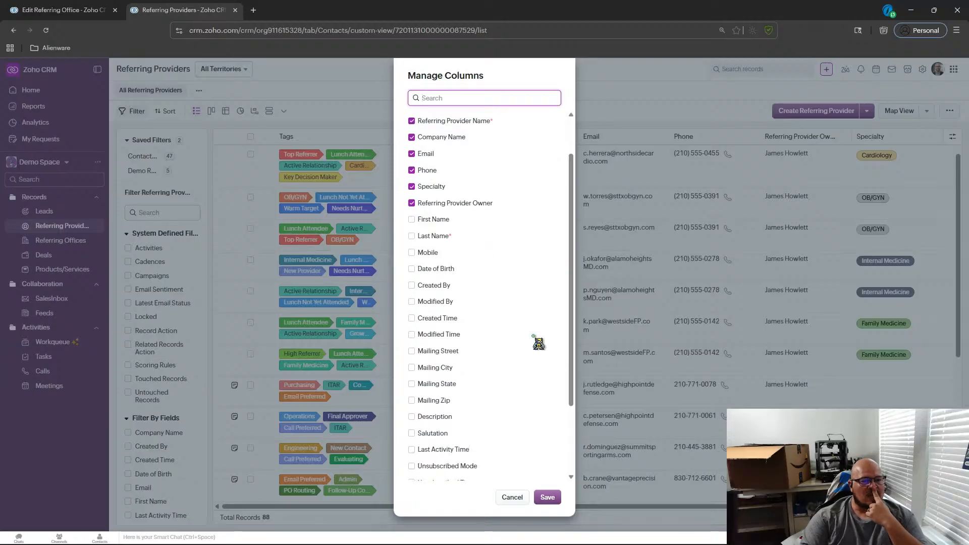
scroll(539, 343, down, 2)
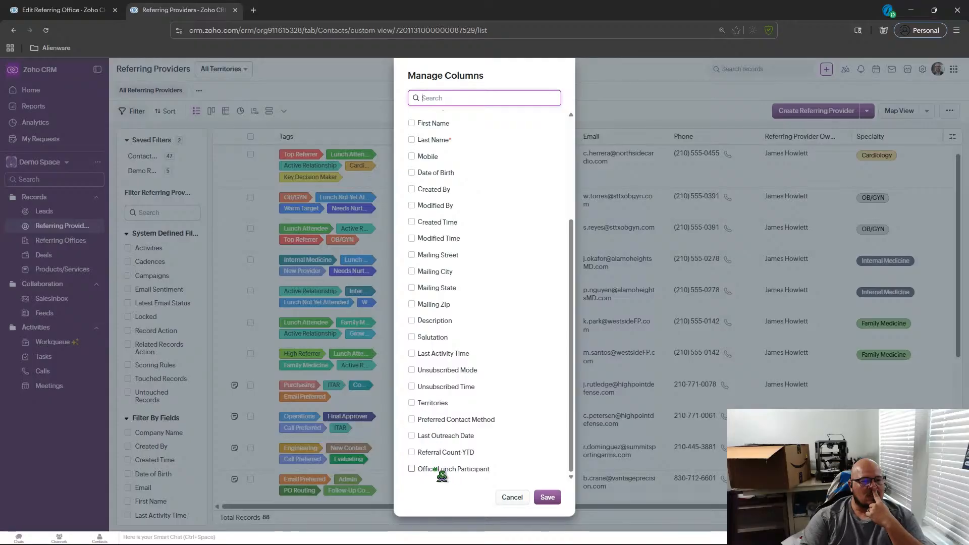
click(413, 469)
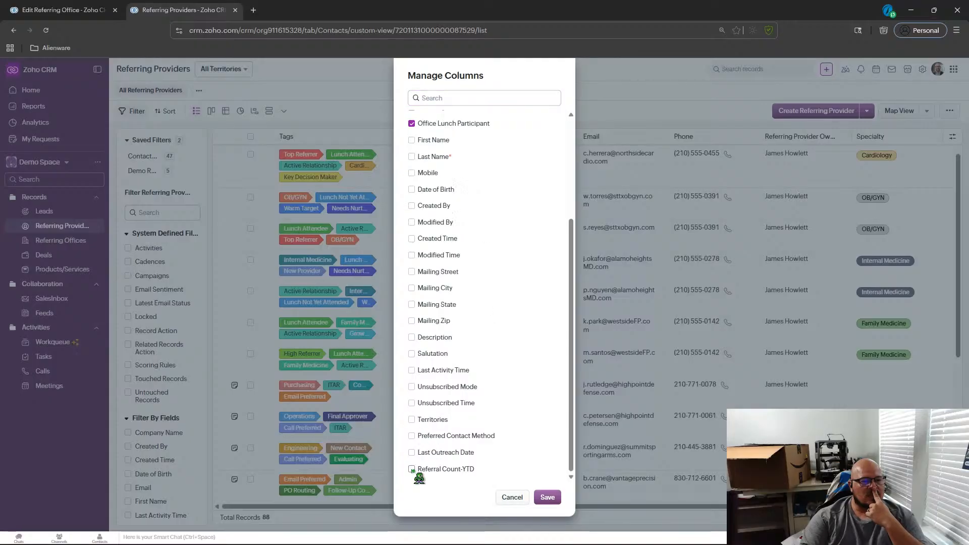
click(412, 452)
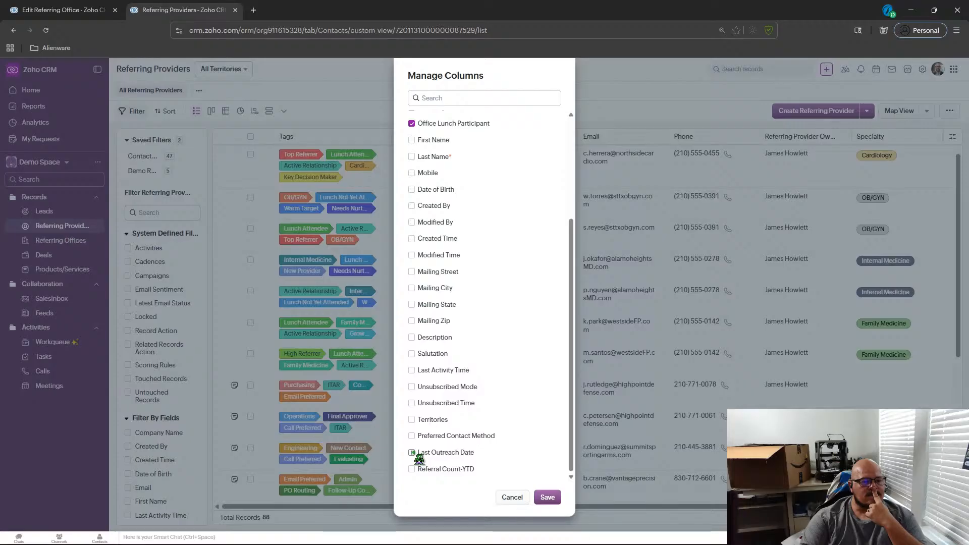
click(413, 452)
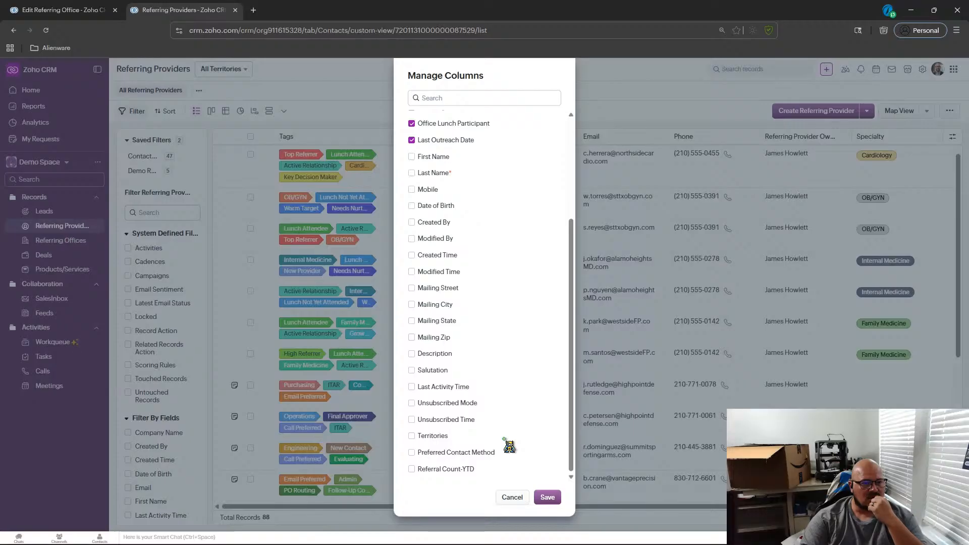
Move the Referring Provider Owner column after Last Outreach Date and save the column layout.
scroll(509, 447, up, 3)
scroll(510, 446, down, 3)
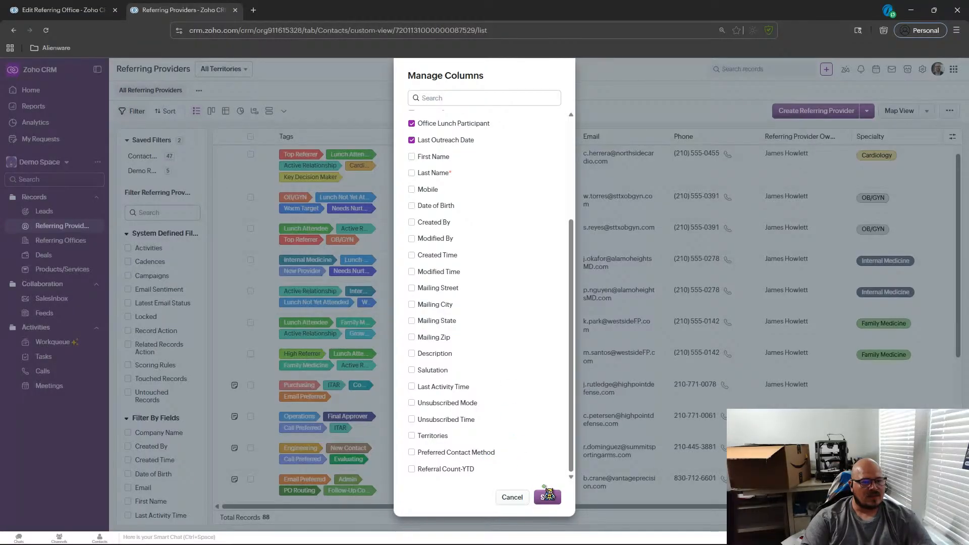
scroll(495, 473, up, 2)
scroll(495, 473, up, 1)
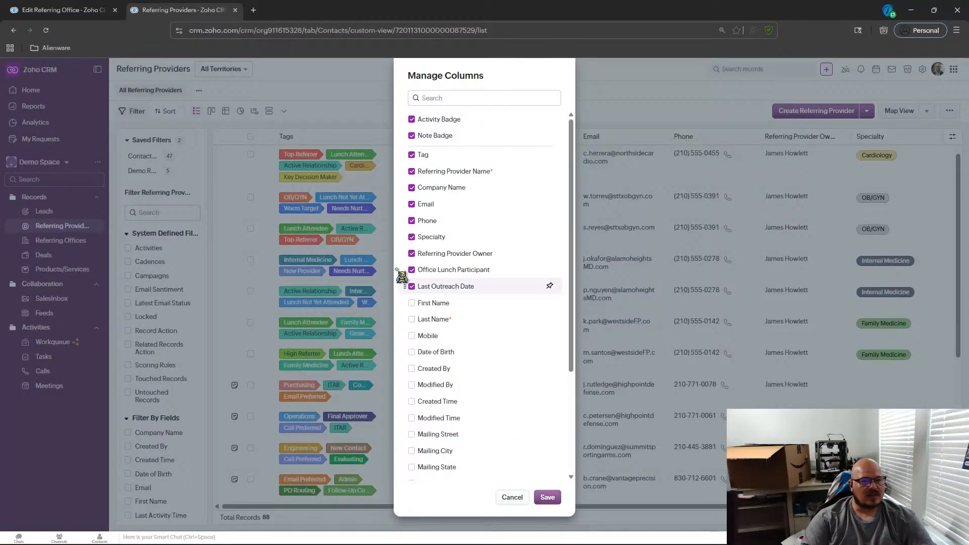
drag(411, 254, 407, 300)
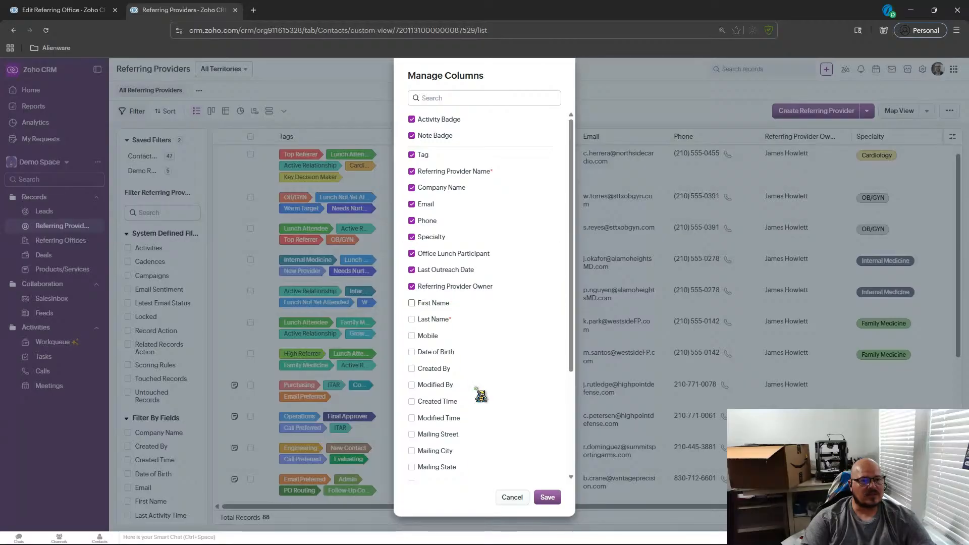
click(550, 498)
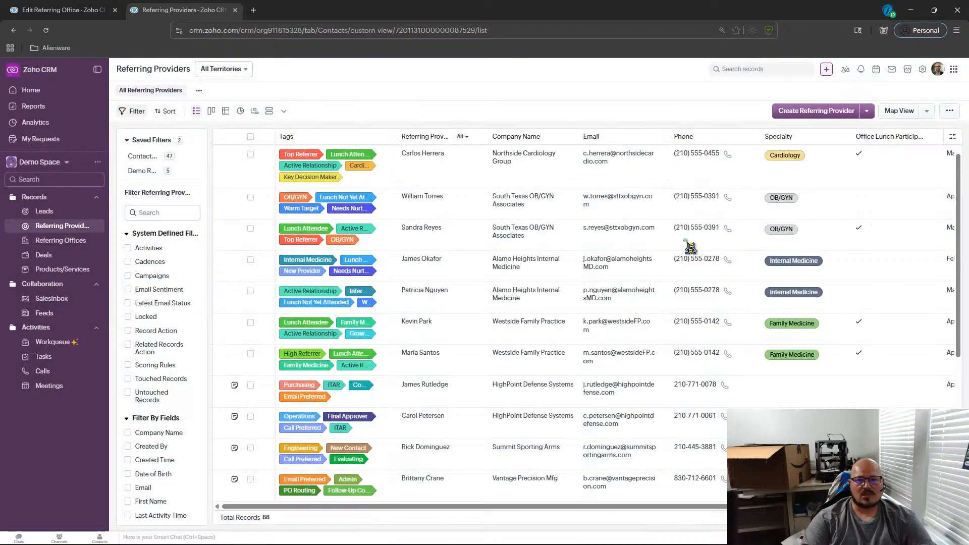
click(956, 30)
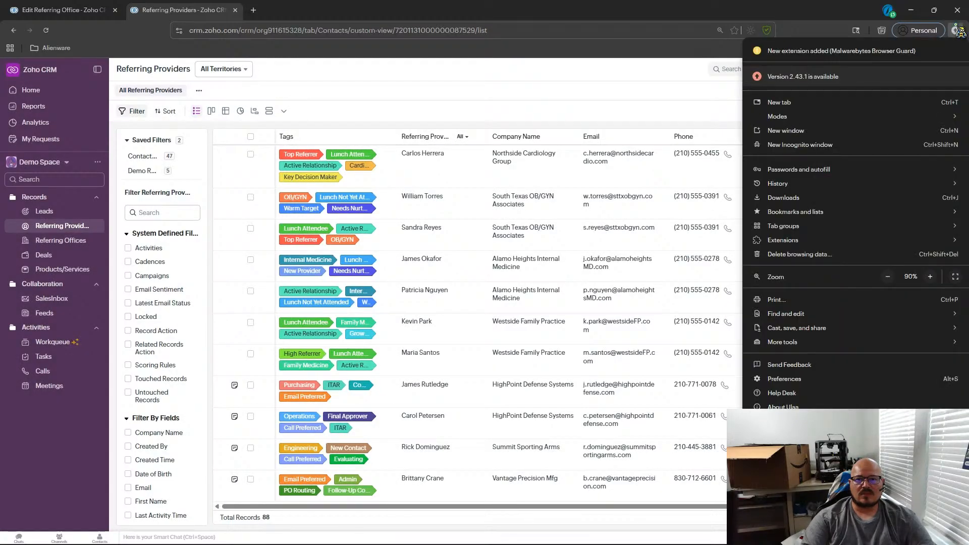
click(955, 26)
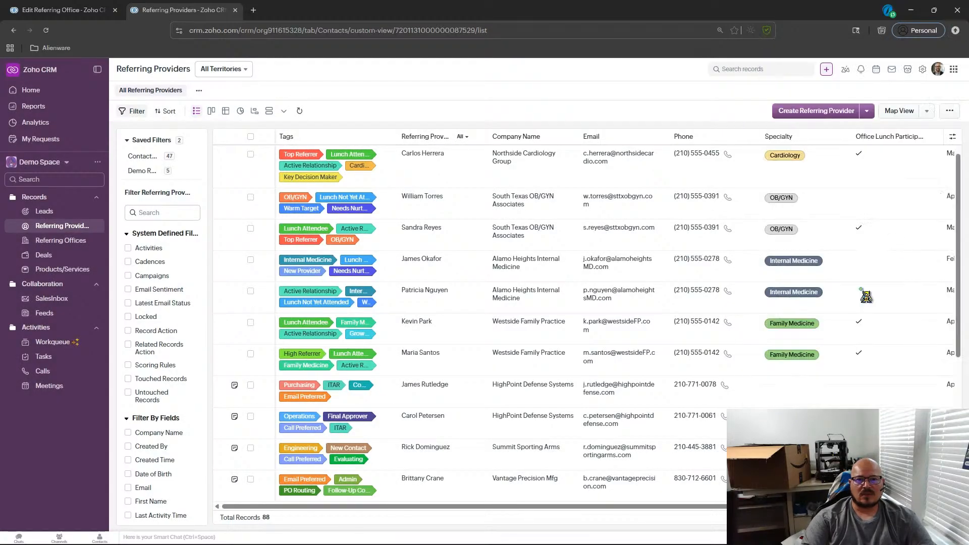
scroll(740, 340, down, 1)
scroll(740, 341, up, 2)
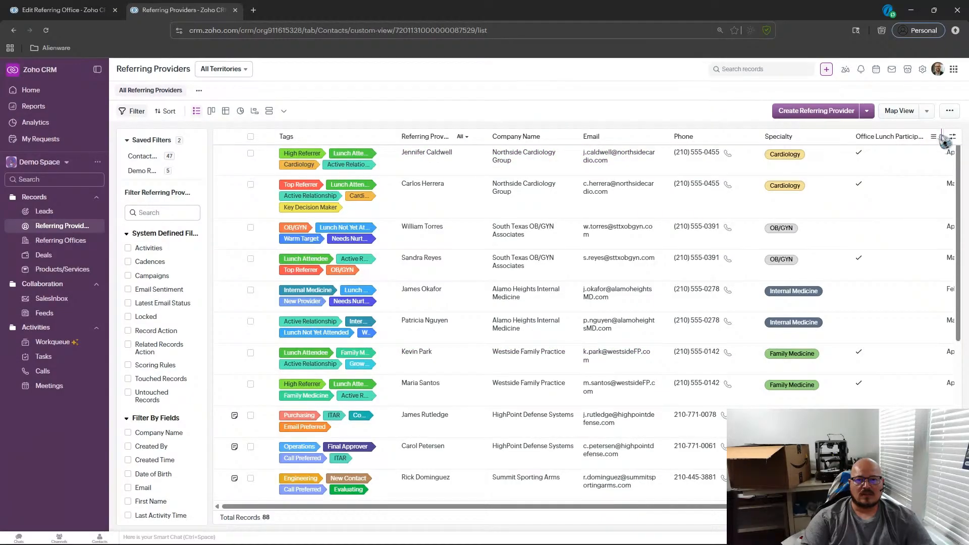
Narrow the Office Lunch Participant, Referring Provider Name and Last Outreach Date columns in the list view.
drag(942, 141, 921, 161)
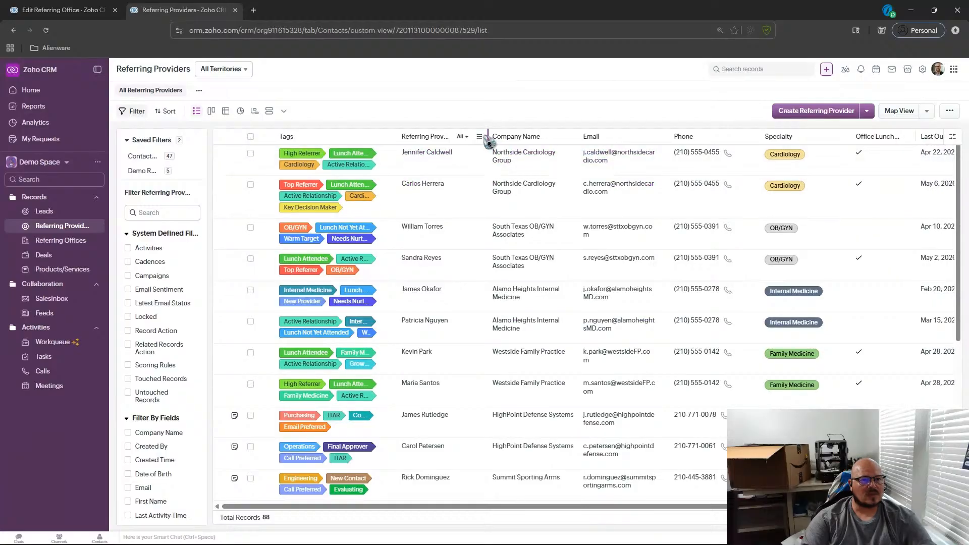
drag(489, 139, 486, 177)
drag(492, 507, 679, 509)
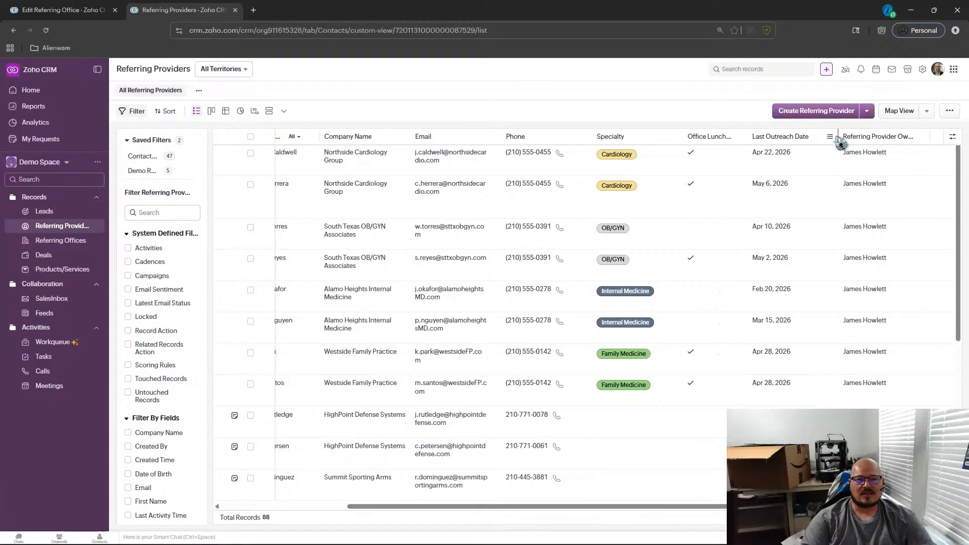
drag(838, 143, 826, 154)
drag(716, 506, 577, 504)
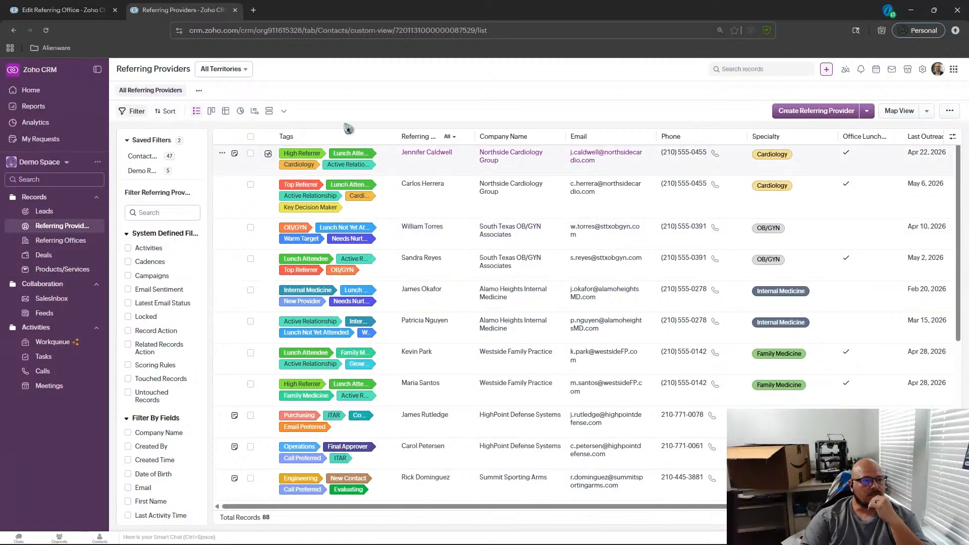
Open Kanban view settings, name the view Kanban View Contact and categorize it by Specialty.
click(212, 110)
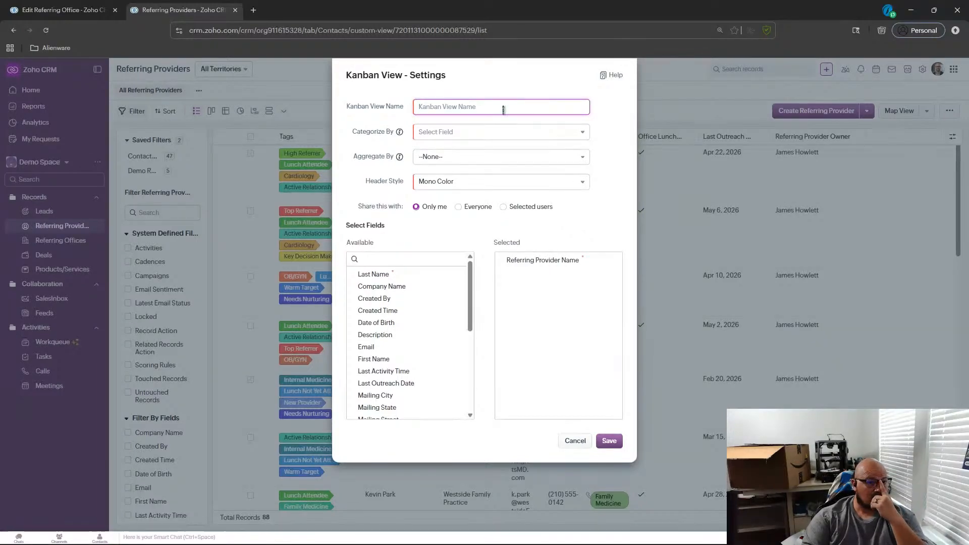
text(Kan)
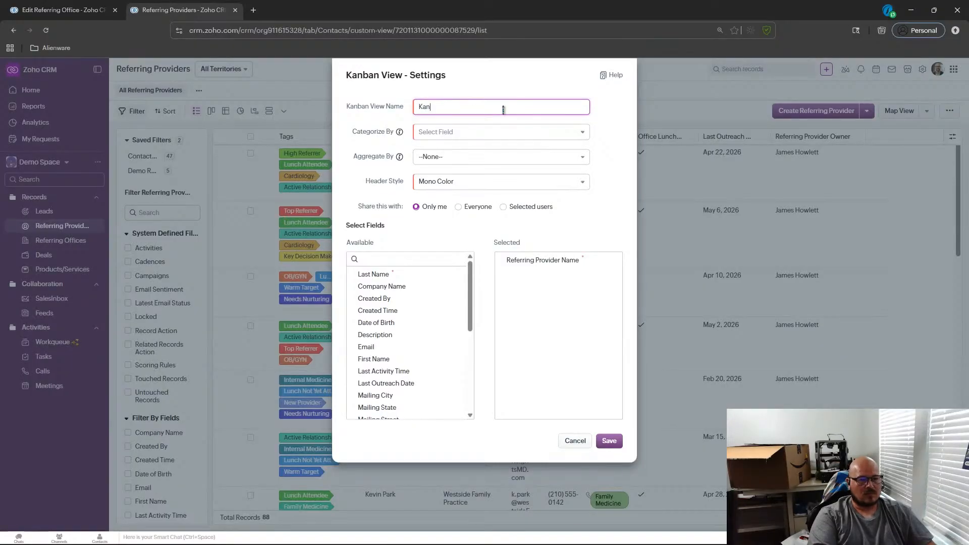
text(iew Contact)
click(518, 132)
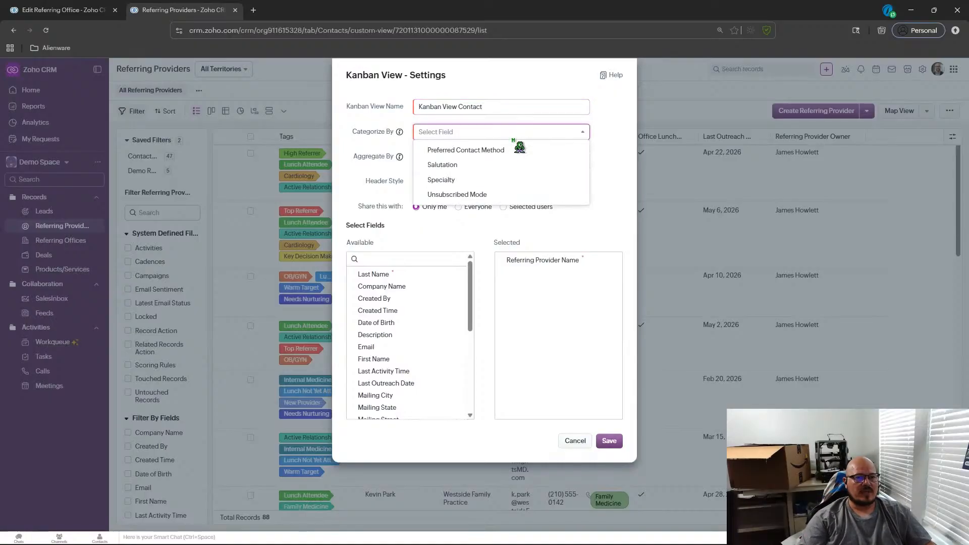
click(434, 180)
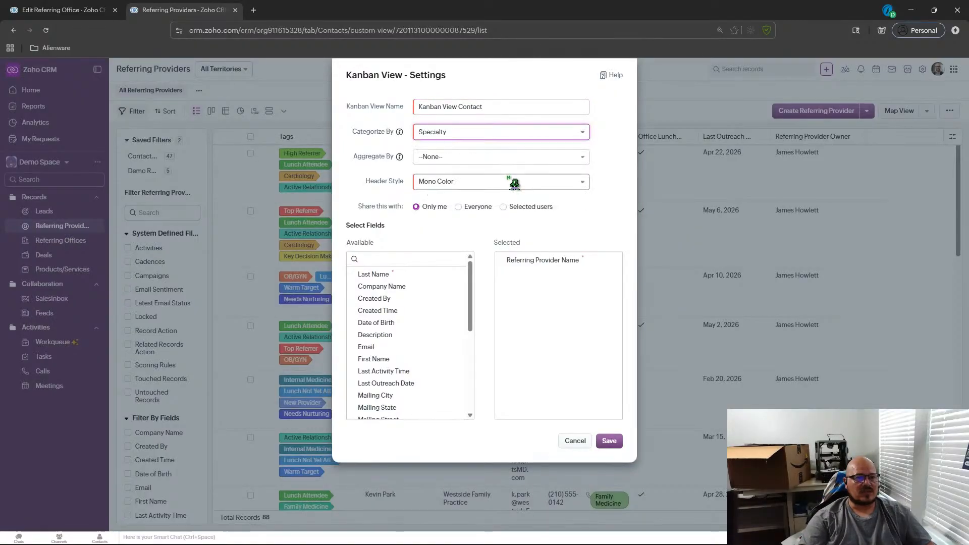
click(442, 135)
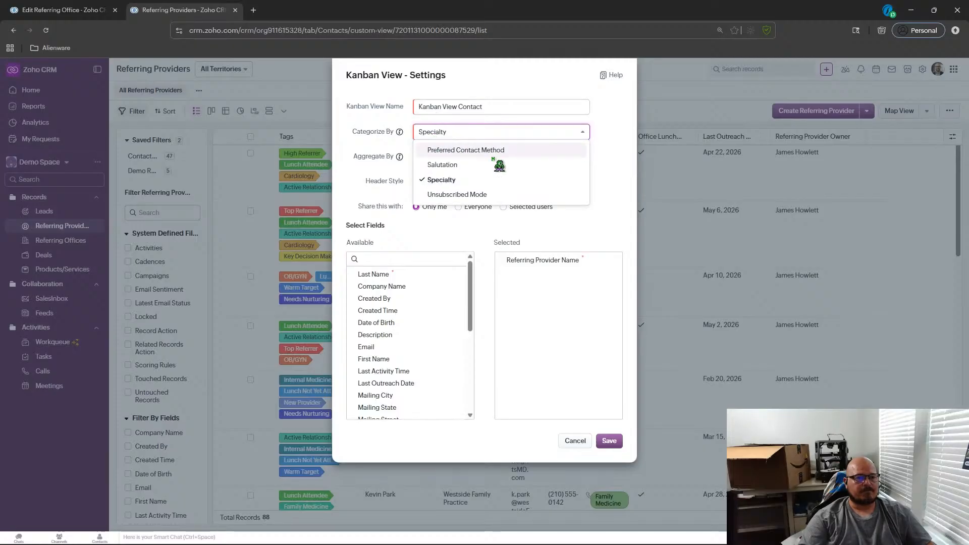
click(603, 159)
Aggregate the Kanban view by Referral Count-YTD and set the header style to Multi Color.
click(509, 160)
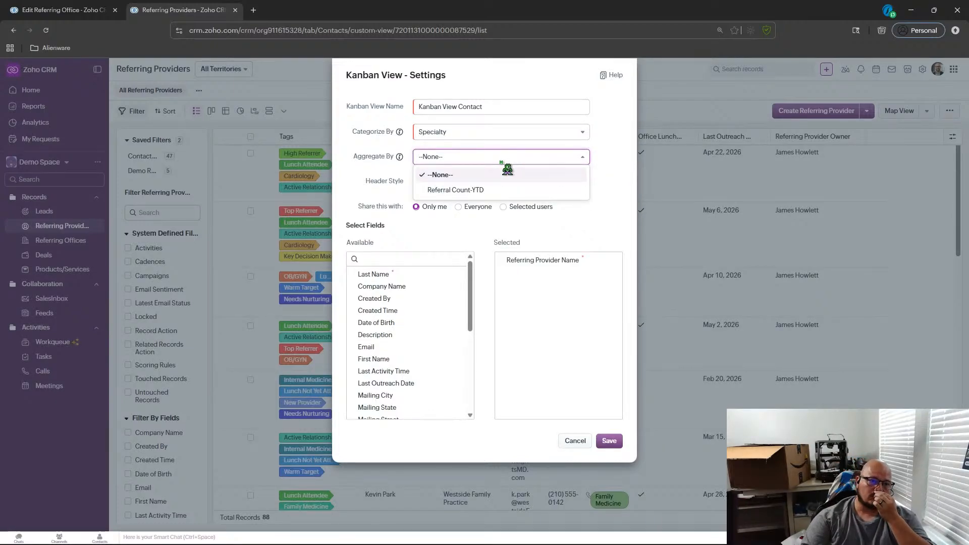
click(497, 189)
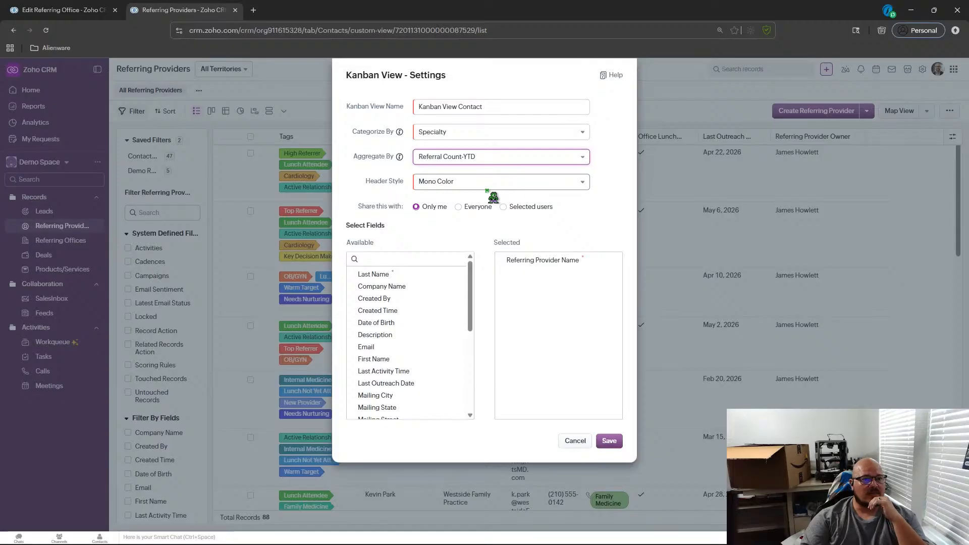
click(492, 182)
click(459, 212)
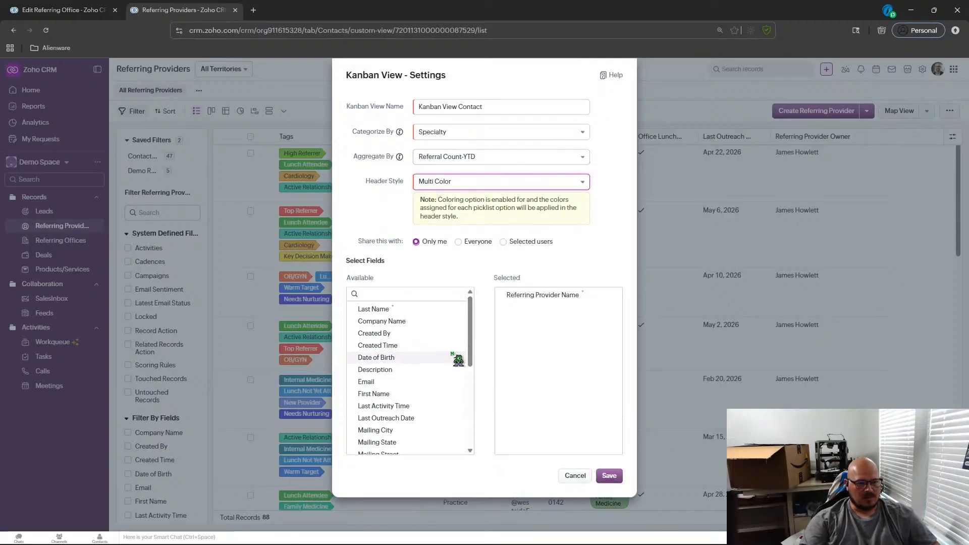
Add Referral Count-YTD, Preferred Contact Method, Phone and Office Lunch Participant to the Kanban card's selected fields.
drag(470, 339, 457, 467)
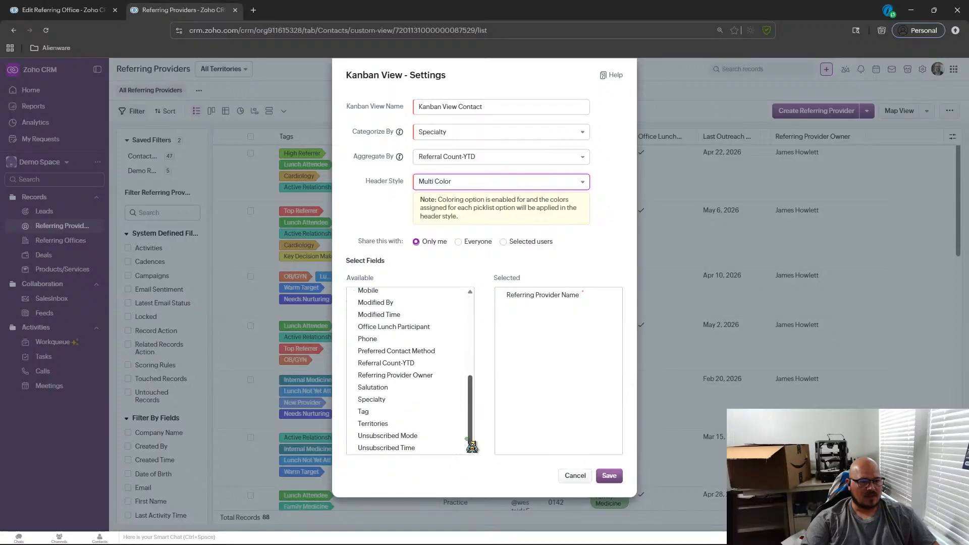
drag(467, 425, 471, 413)
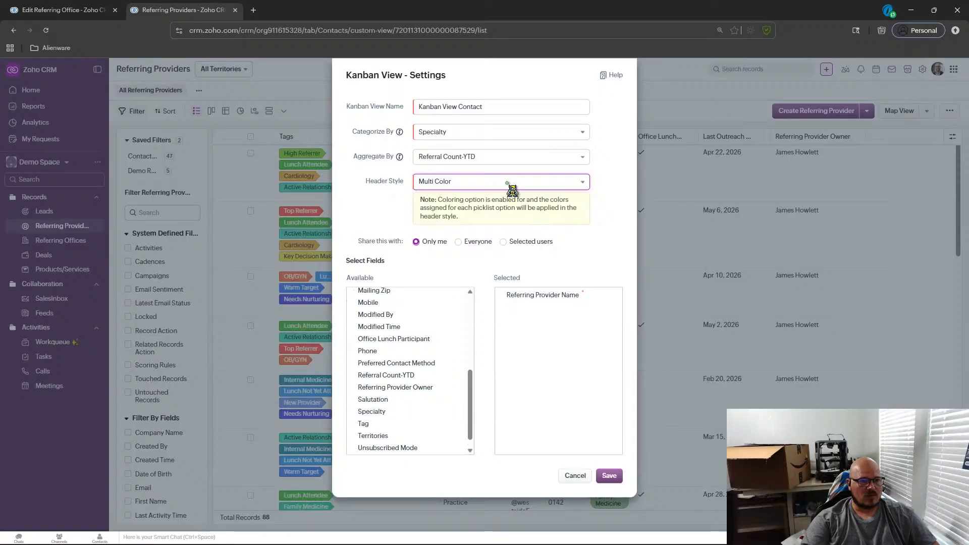
drag(470, 397, 471, 389)
click(457, 392)
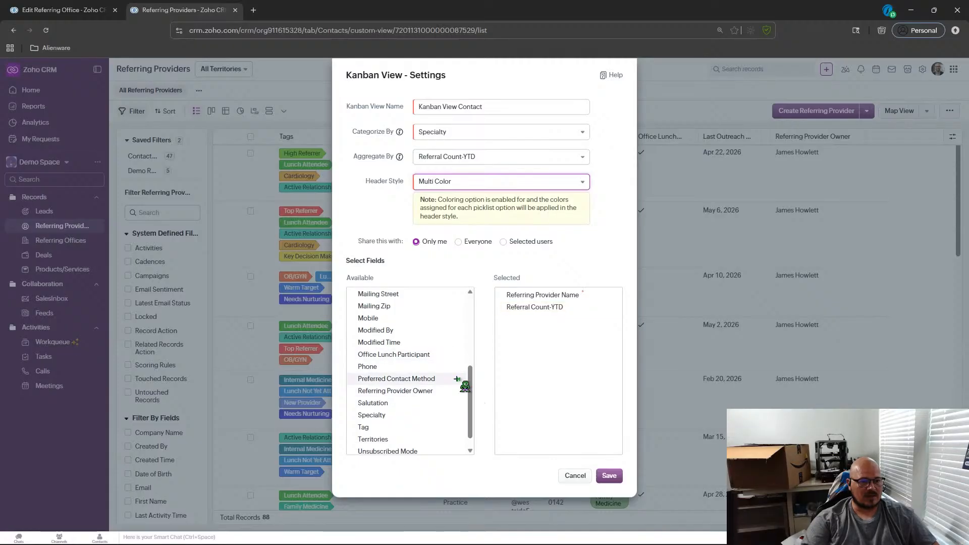
click(457, 379)
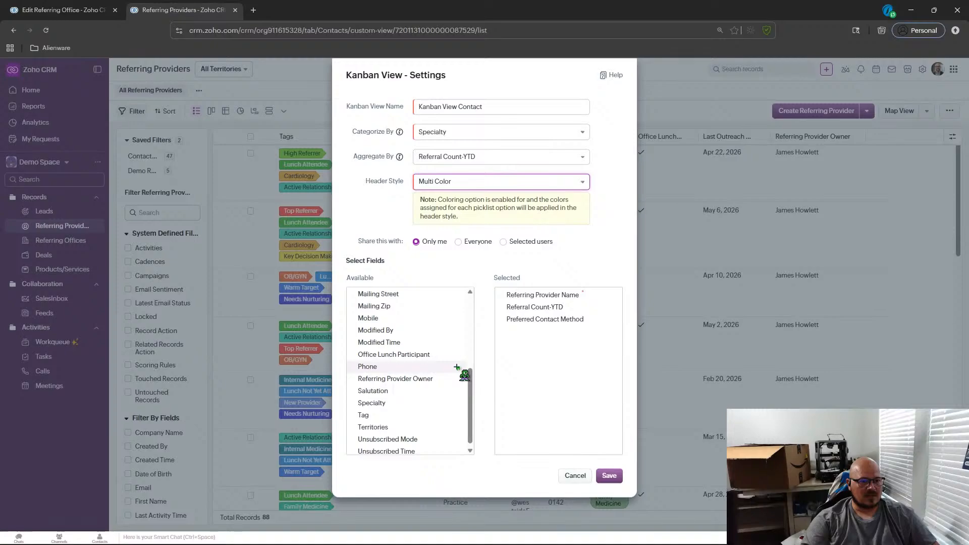
click(457, 367)
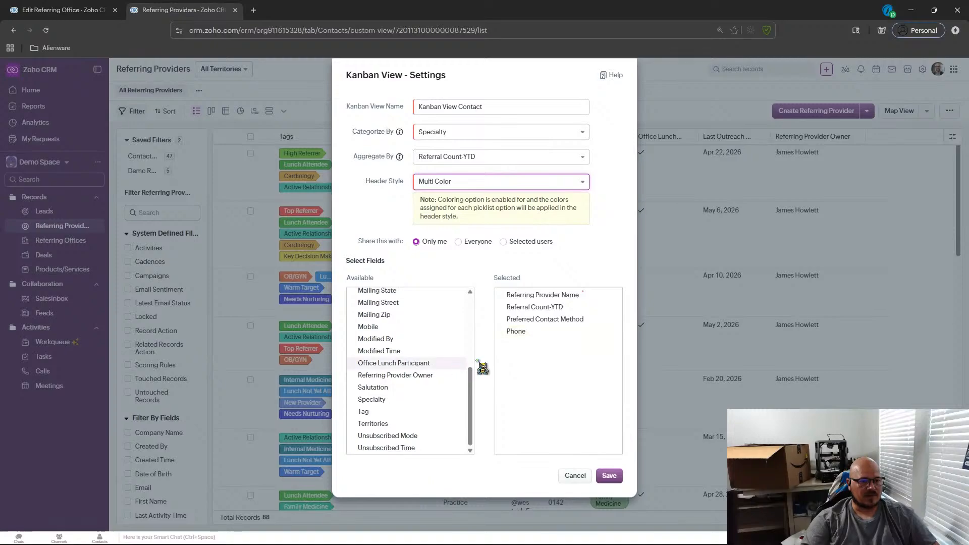
click(457, 363)
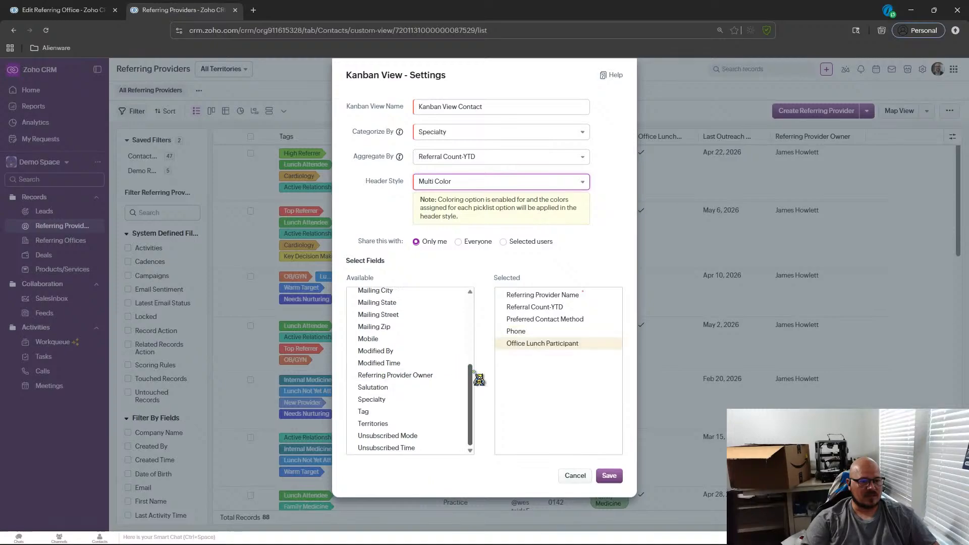
Add Last Outreach Date and Email to the Kanban card's selected fields and save the Kanban view.
scroll(472, 379, up, 1)
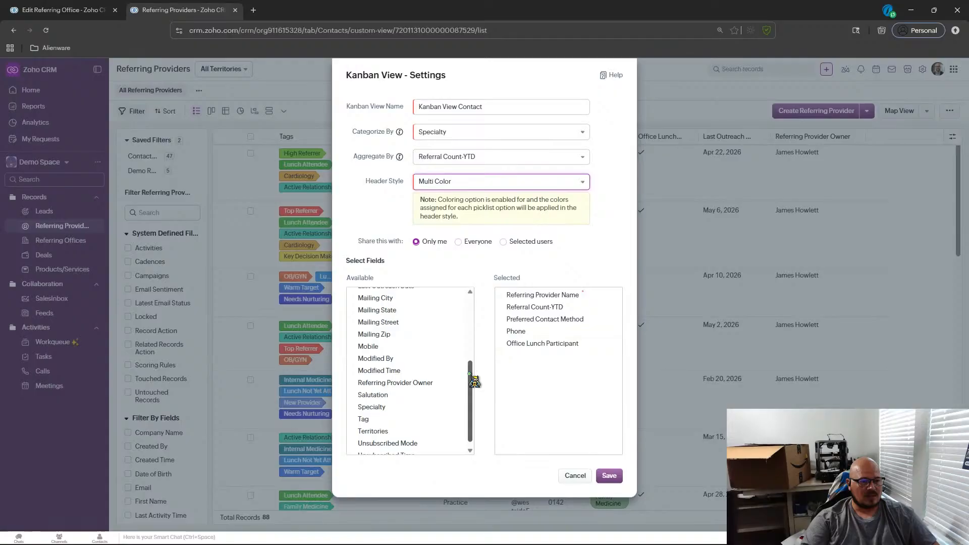
drag(469, 374, 468, 342)
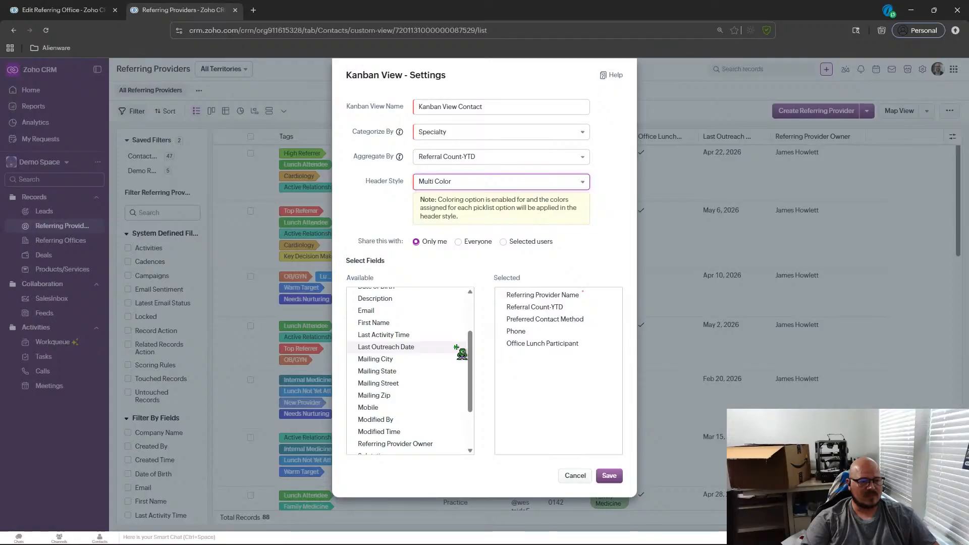
drag(461, 353, 472, 325)
scroll(476, 354, up, 1)
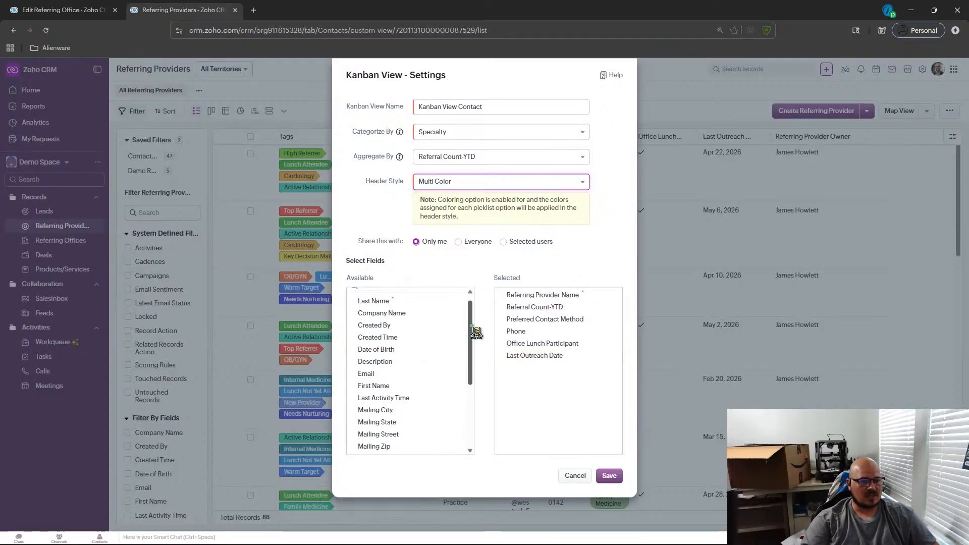
click(458, 375)
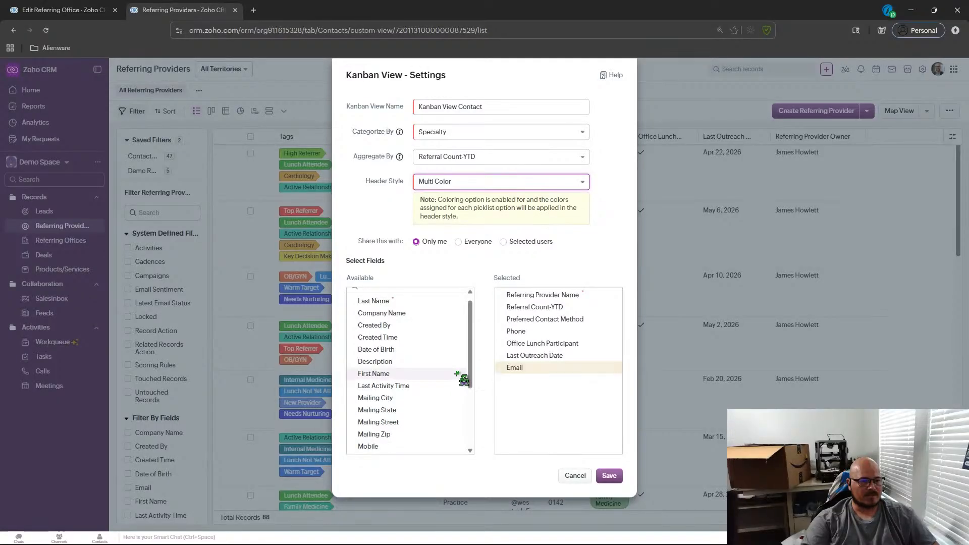
drag(469, 362, 469, 346)
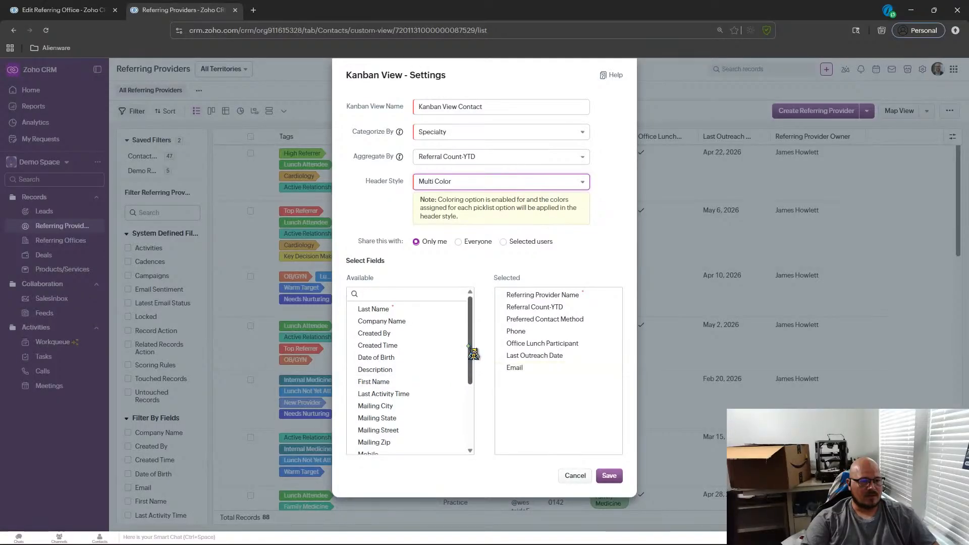
click(610, 475)
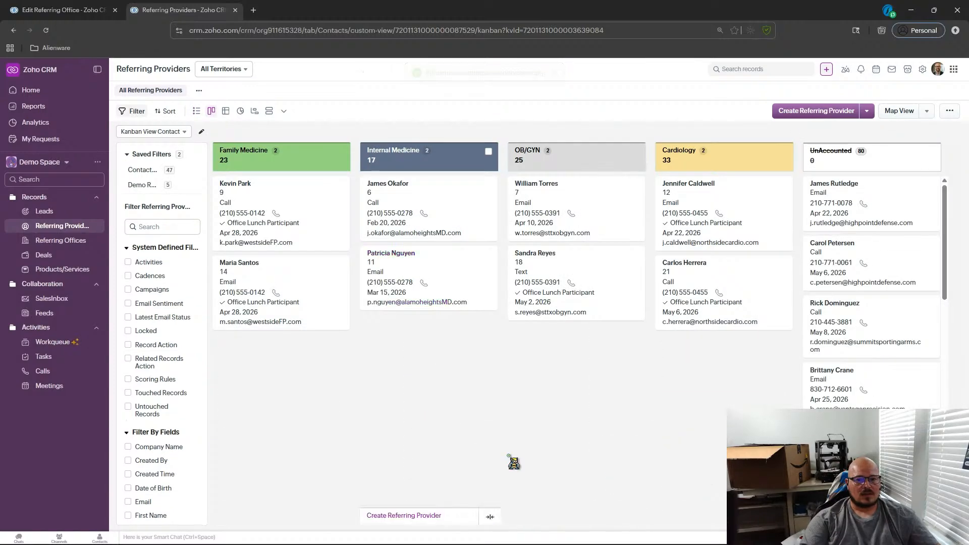
Open the Ulaa browser preferences and set the browser colour scheme to Dark in Appearance.
mouse_move(480, 536)
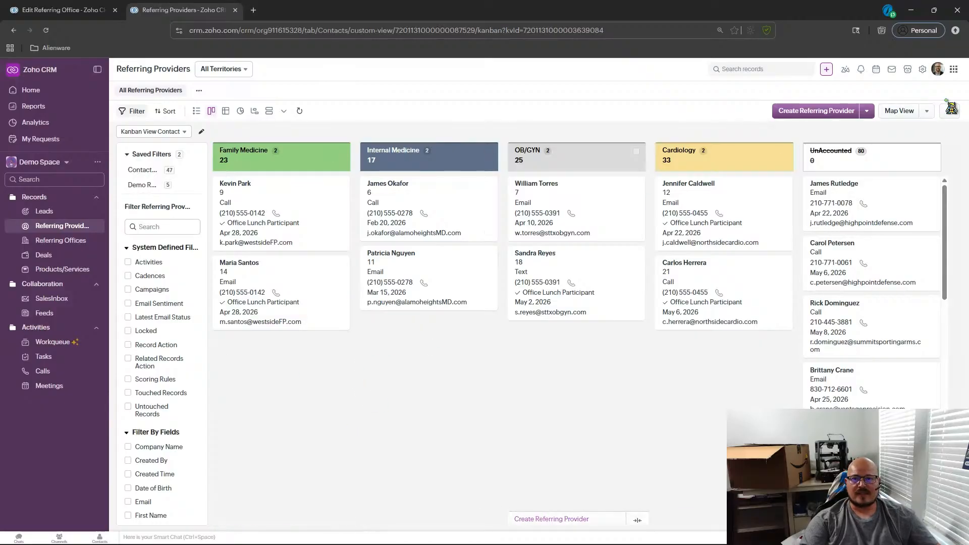
click(955, 31)
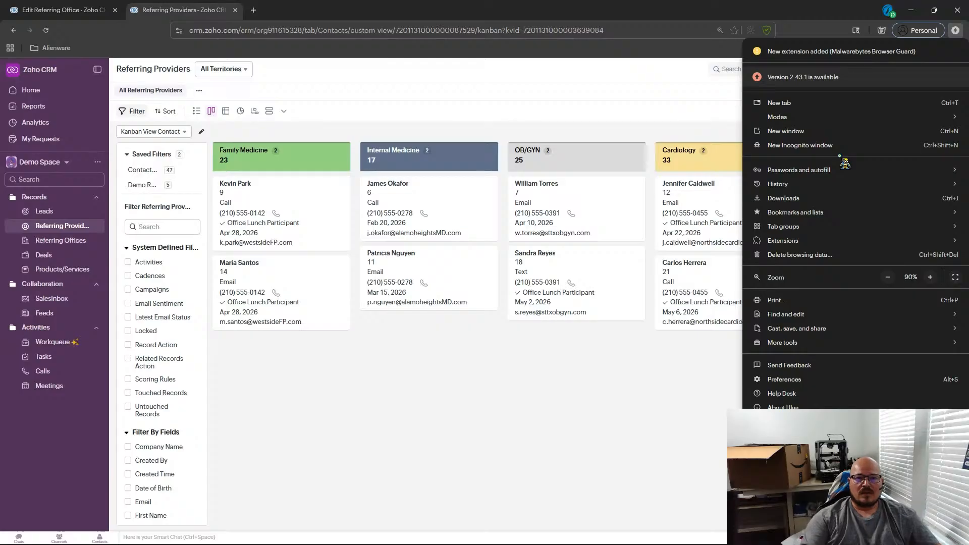
mouse_move(820, 118)
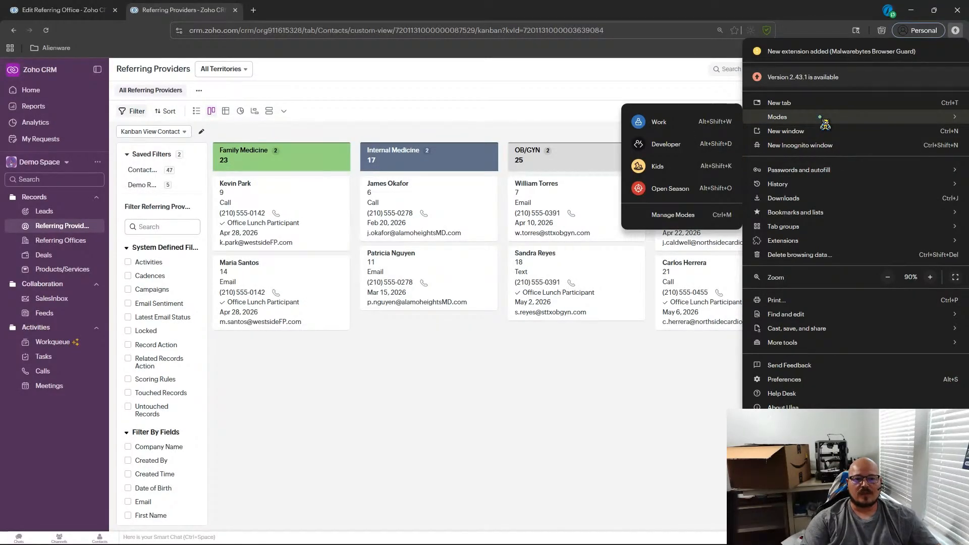
click(784, 379)
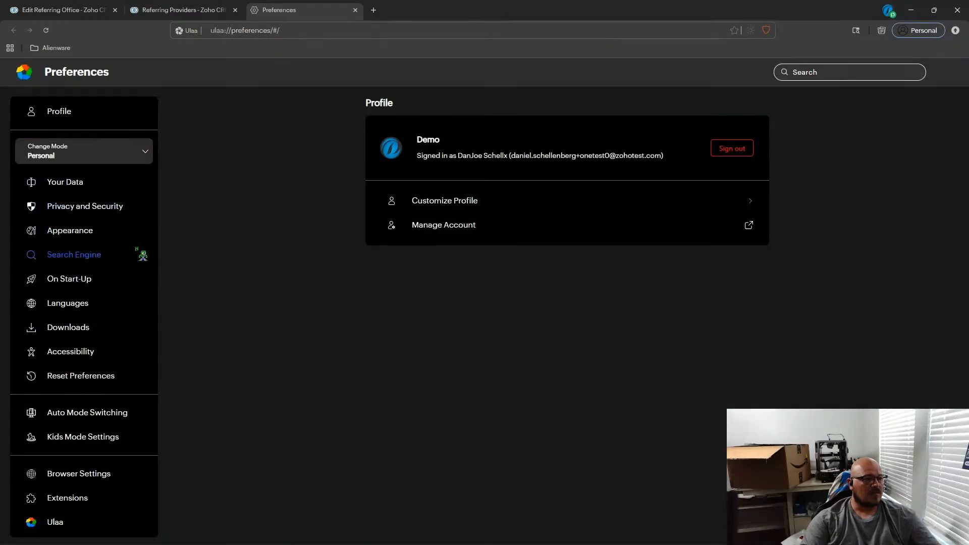
click(114, 236)
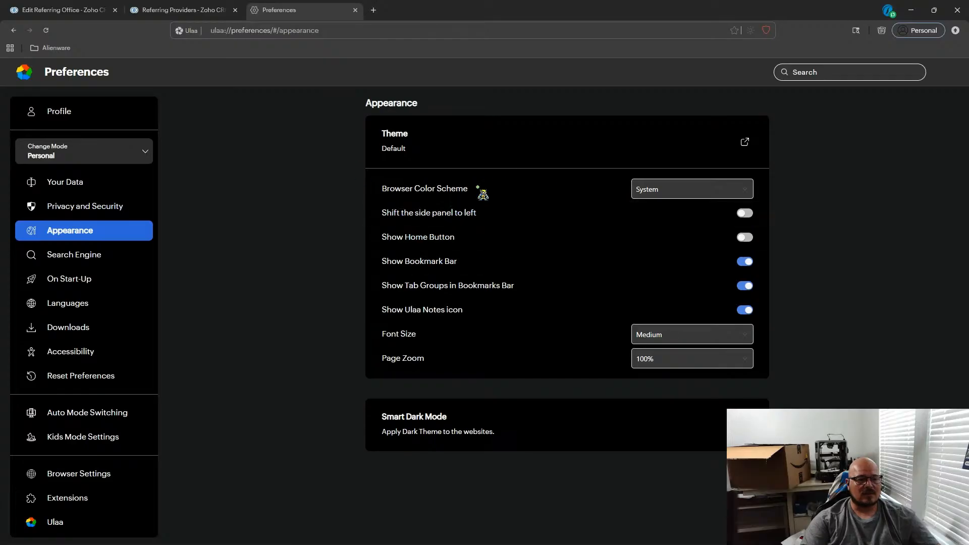
click(691, 190)
click(666, 234)
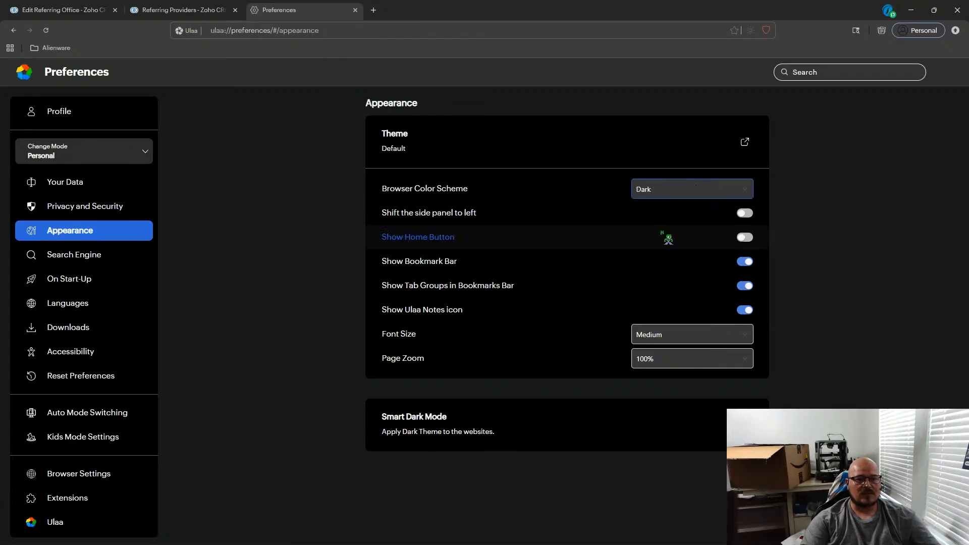
Review the Smart Dark Mode options and close the Preferences tab.
click(189, 15)
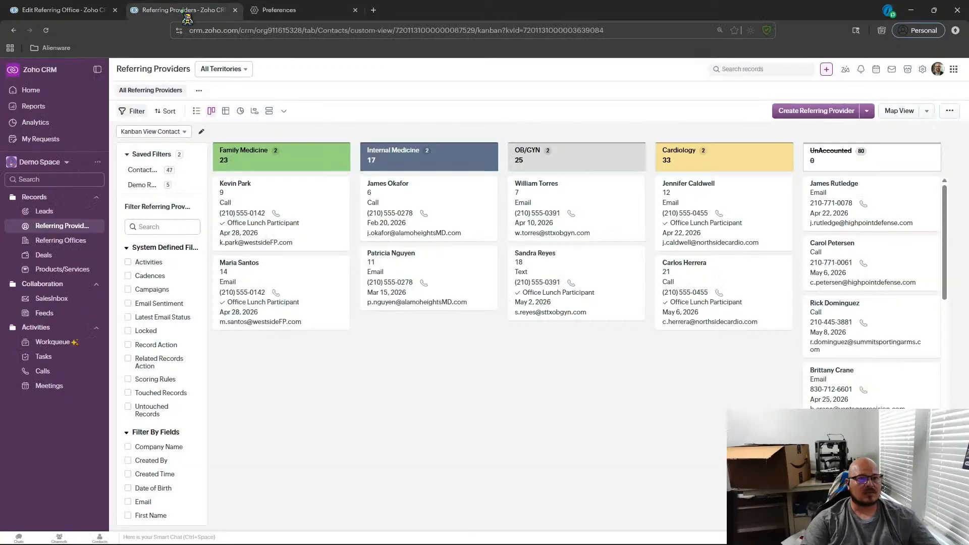
click(302, 16)
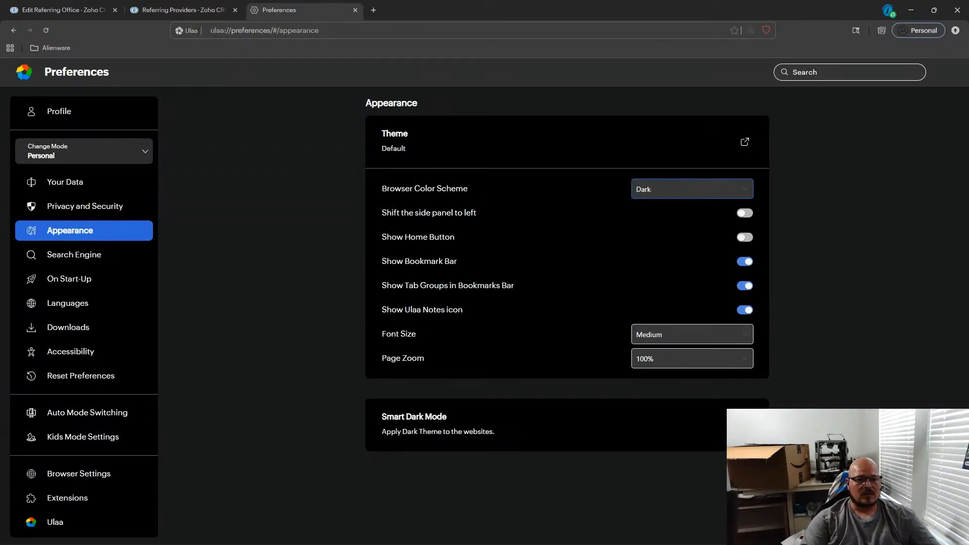
click(745, 425)
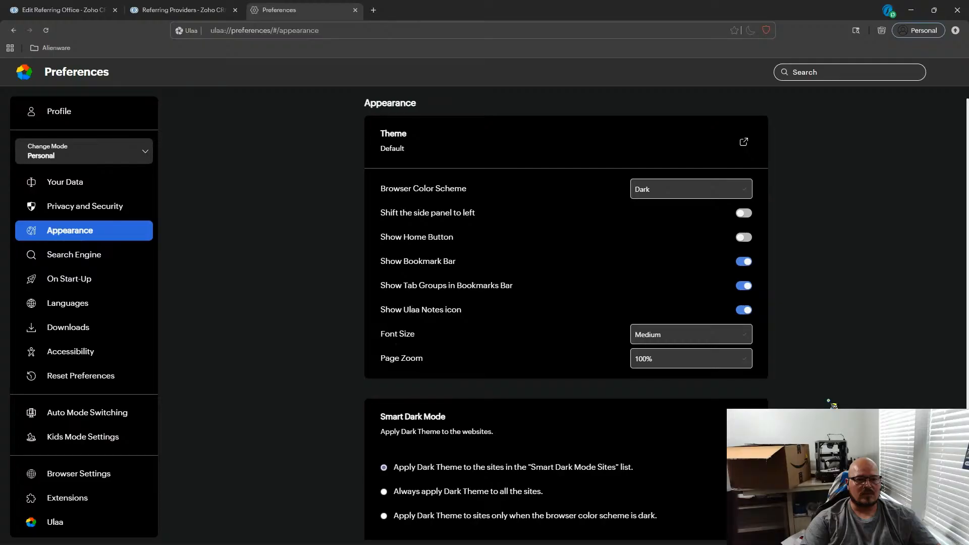
scroll(832, 404, down, 3)
scroll(808, 383, up, 2)
click(747, 396)
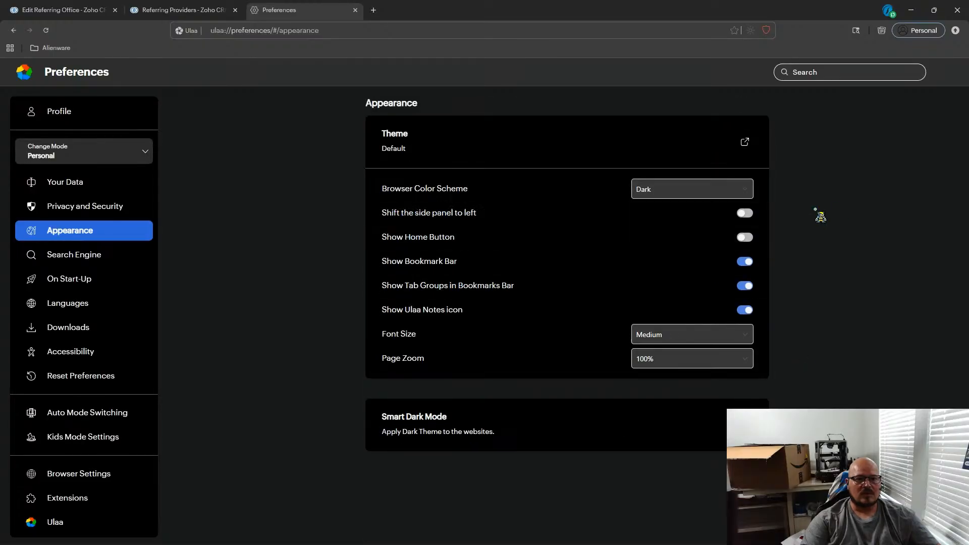
click(355, 10)
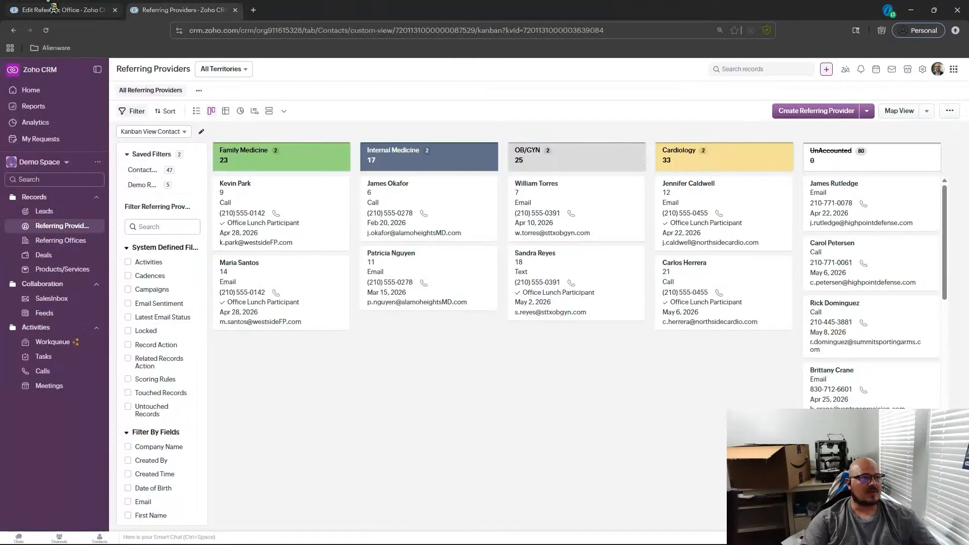
Reload the Kanban view page and close the Edit Referring Office tab.
click(47, 30)
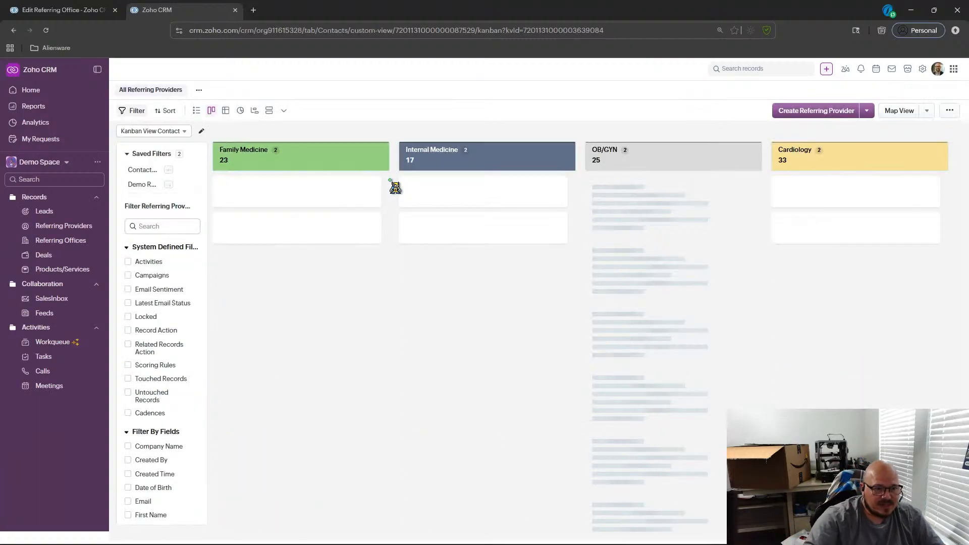
click(71, 10)
click(161, 11)
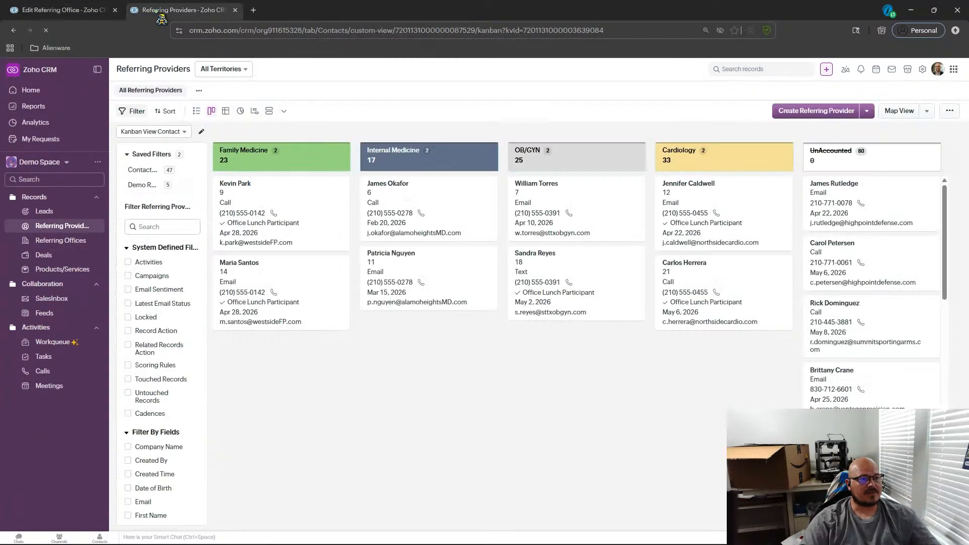
click(115, 10)
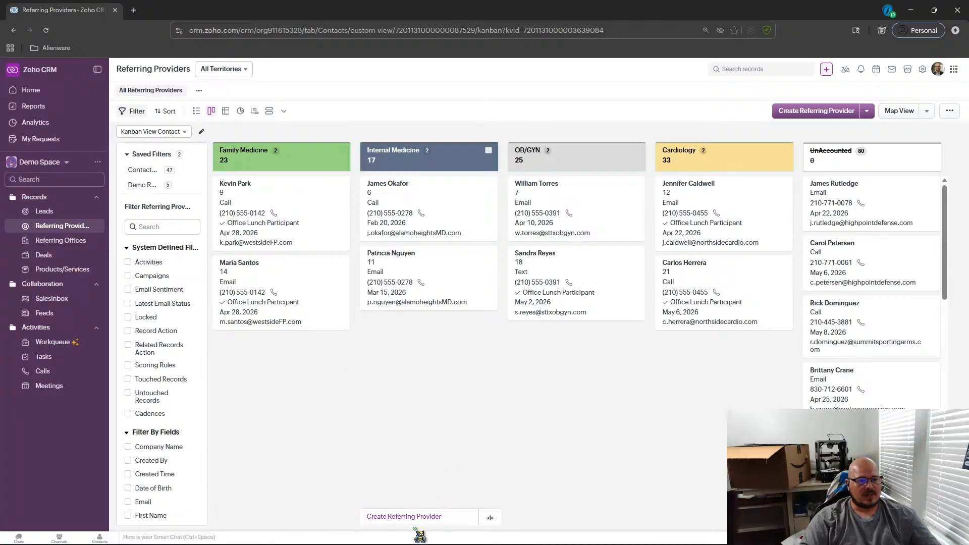
Switch back to list view and widen the Email, Office Lunch Participant and Last Outreach Date columns.
scroll(872, 282, down, 10)
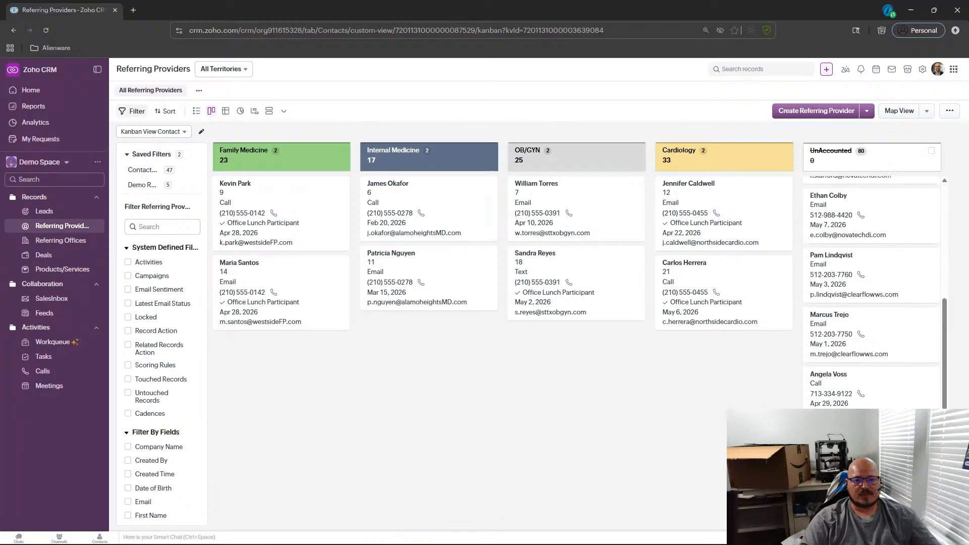
scroll(872, 283, up, 10)
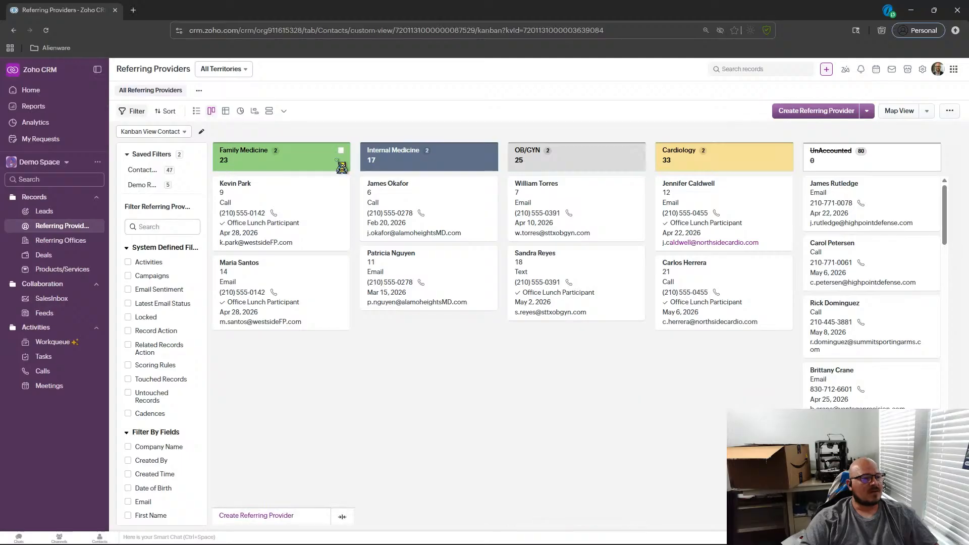
click(193, 110)
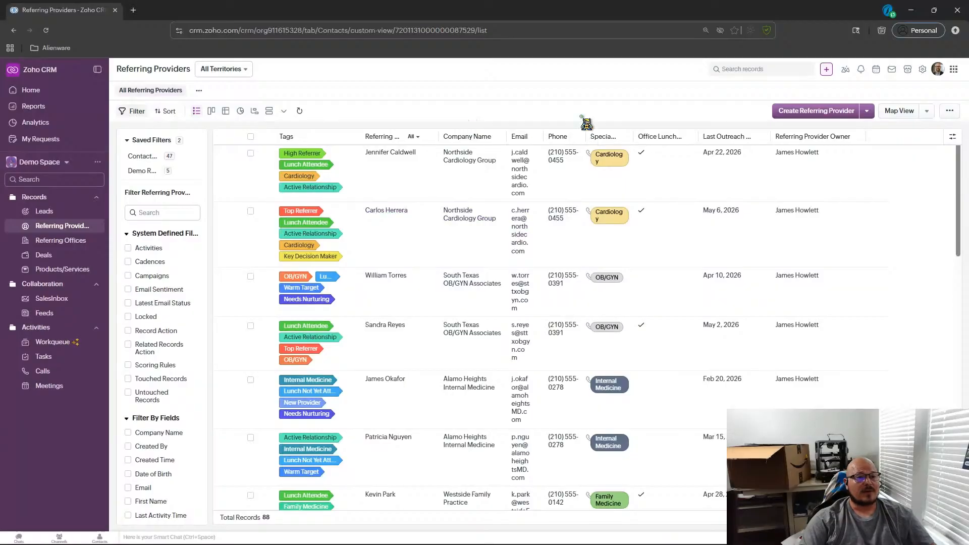
drag(507, 137, 771, 151)
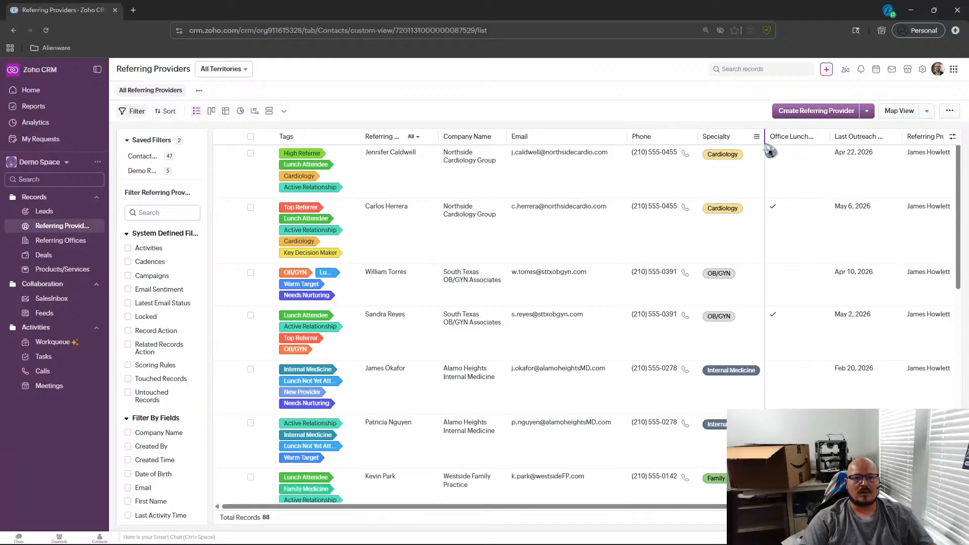
mouse_move(832, 145)
mouse_down()
mouse_move(816, 153)
mouse_move(833, 144)
mouse_up()
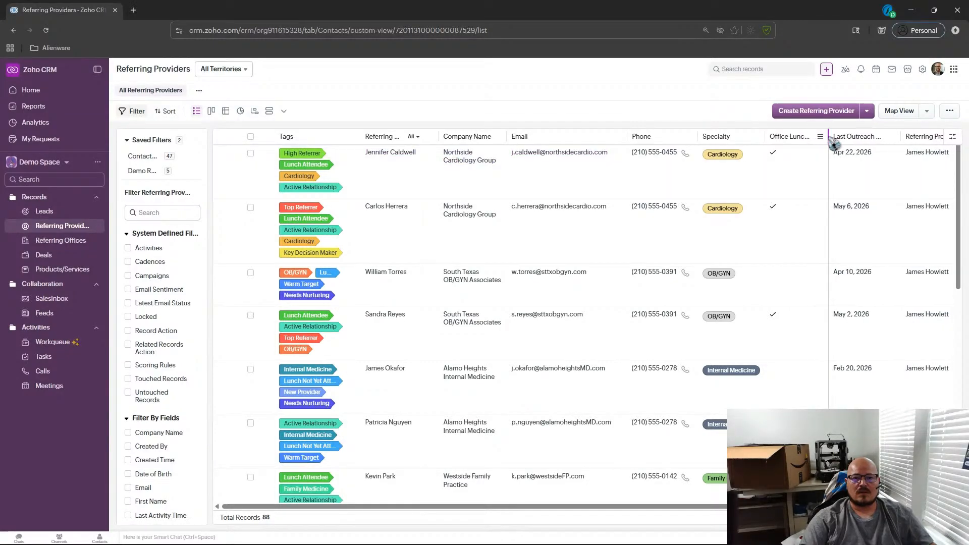
drag(902, 143, 932, 145)
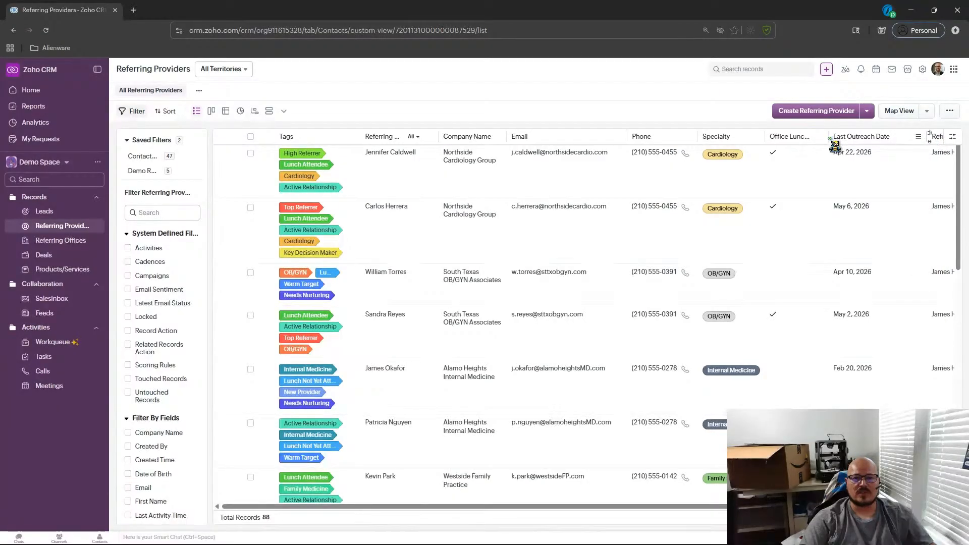
drag(830, 149, 843, 149)
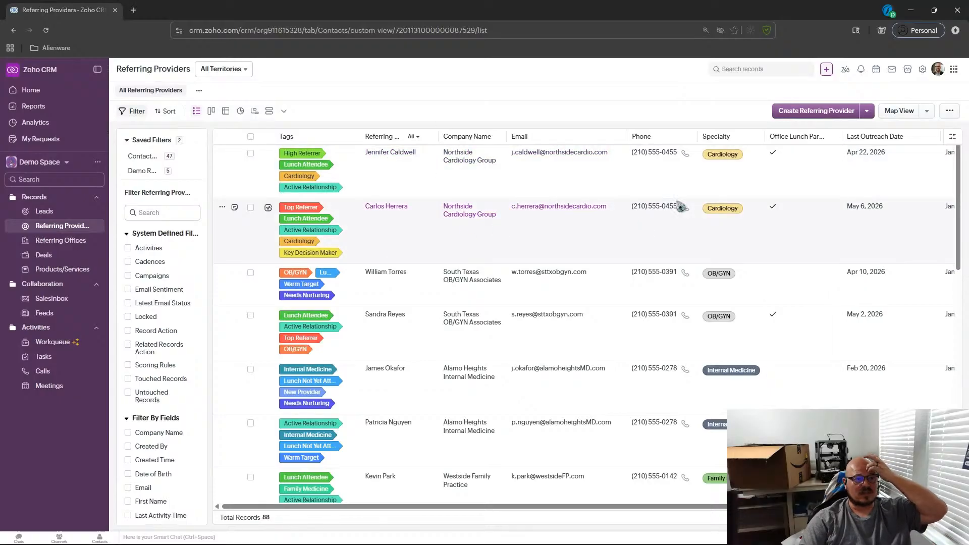
Adjust the width of the Tags column in the list view.
scroll(400, 244, down, 2)
scroll(399, 244, up, 2)
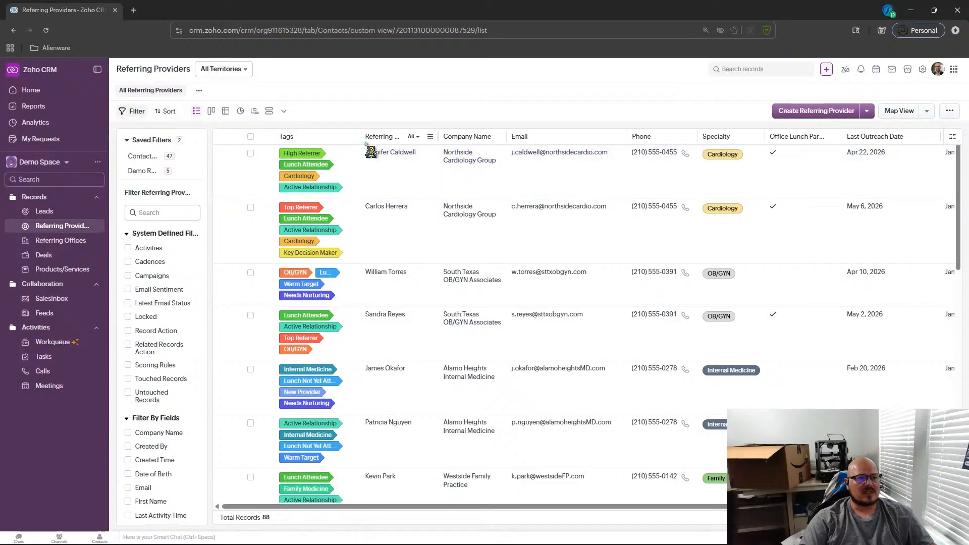
drag(368, 136, 377, 138)
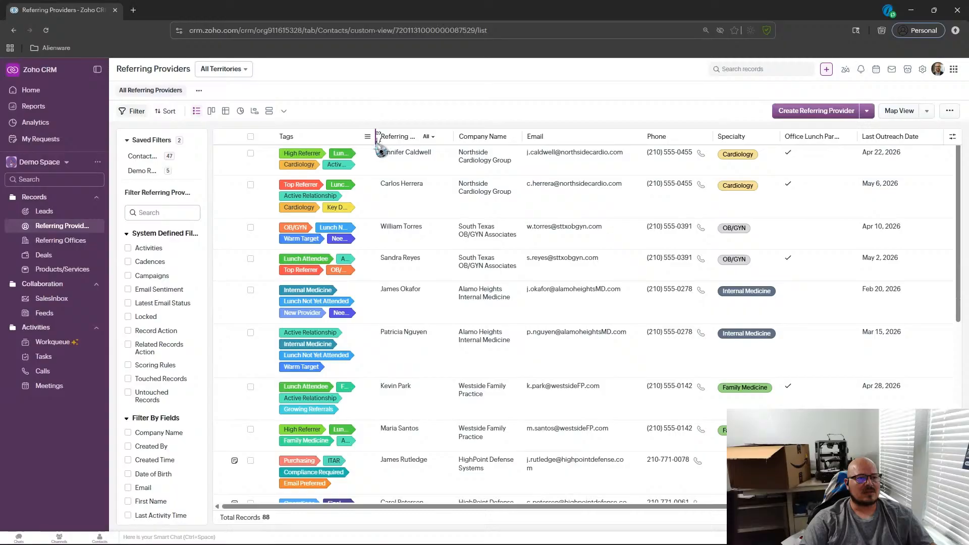
drag(377, 141, 366, 169)
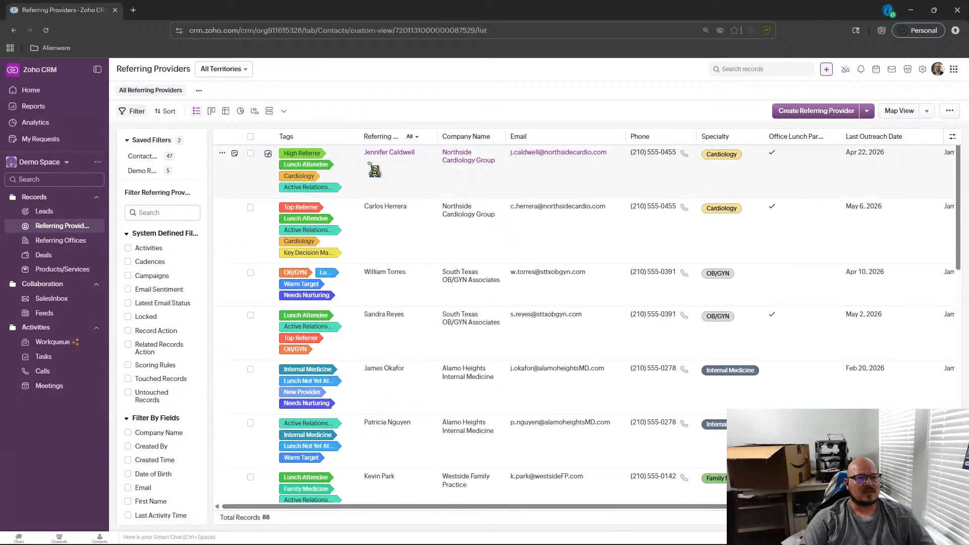
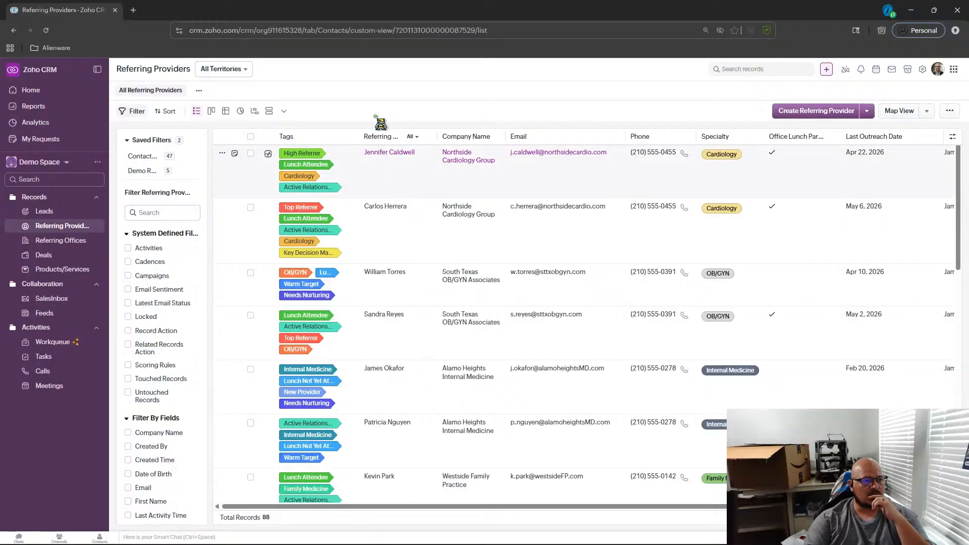
Review the Home dashboard widgets and the available home page layout options.
click(60, 92)
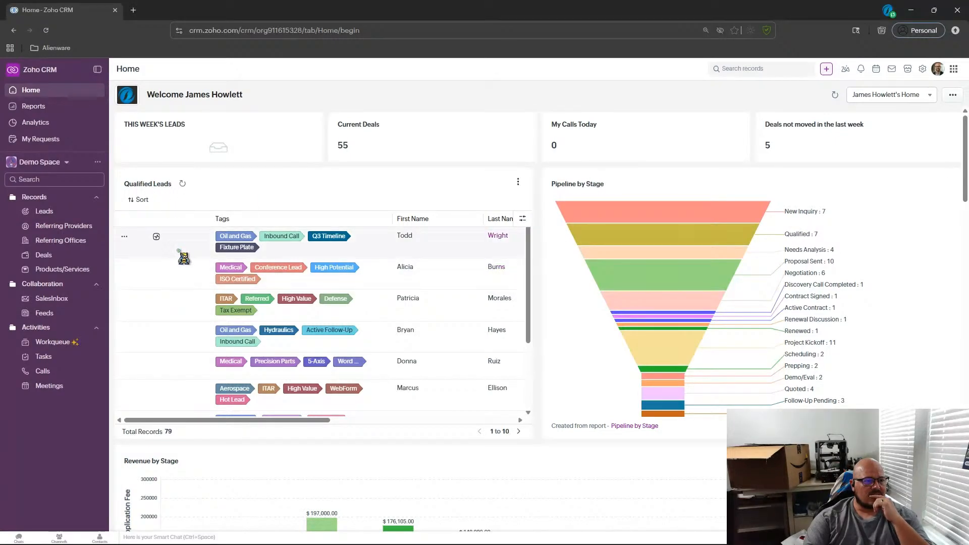
scroll(187, 240, down, 2)
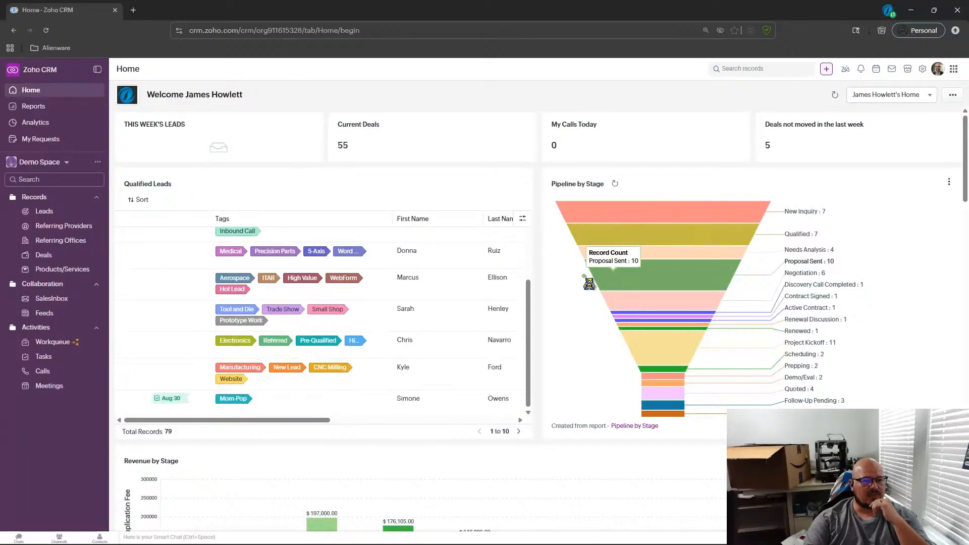
scroll(503, 269, up, 1)
scroll(548, 147, down, 5)
scroll(514, 295, down, 3)
scroll(513, 294, up, 3)
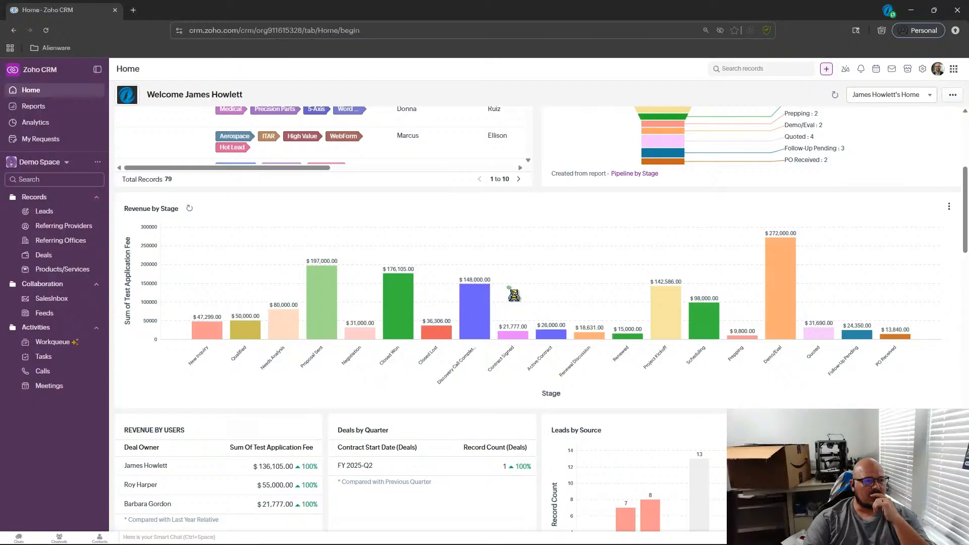
scroll(513, 294, down, 9)
scroll(513, 294, up, 4)
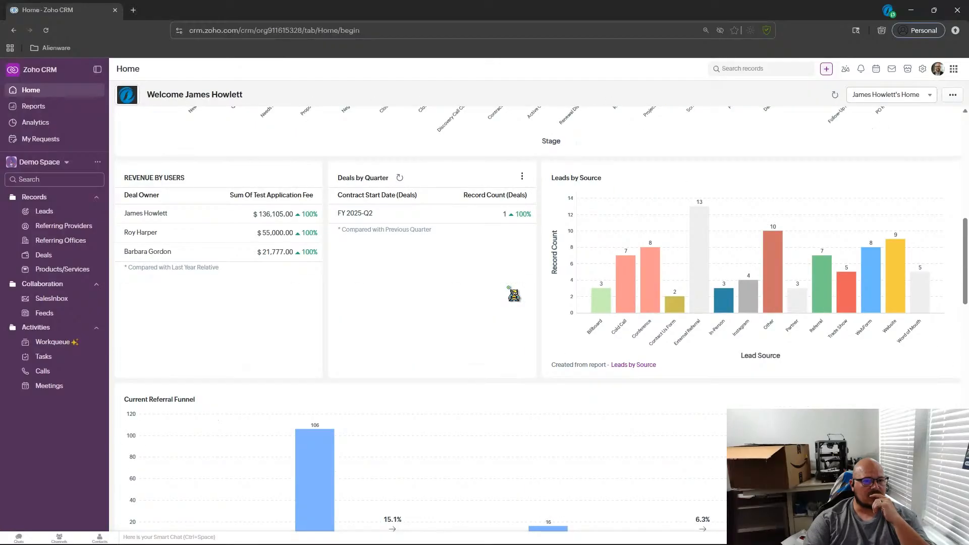
scroll(513, 294, down, 6)
scroll(507, 295, up, 7)
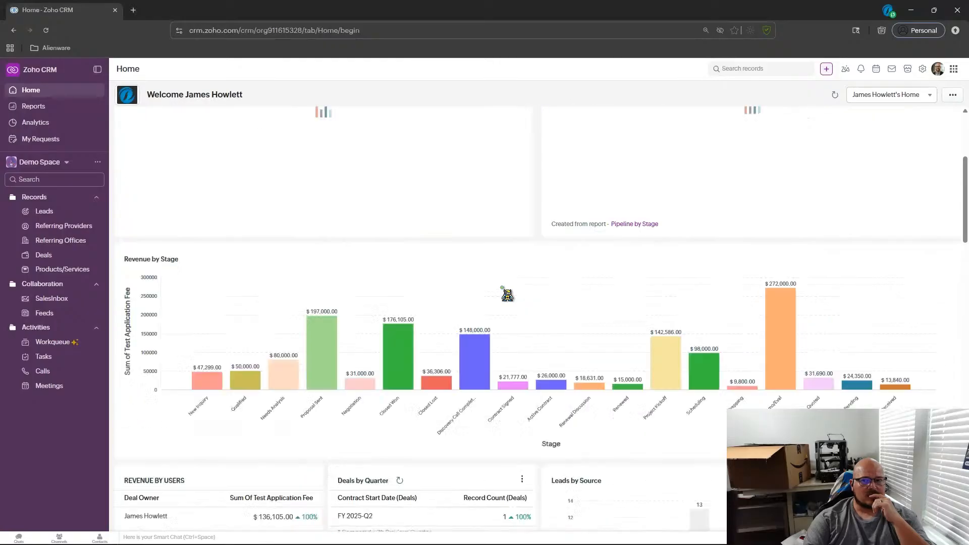
scroll(507, 294, up, 4)
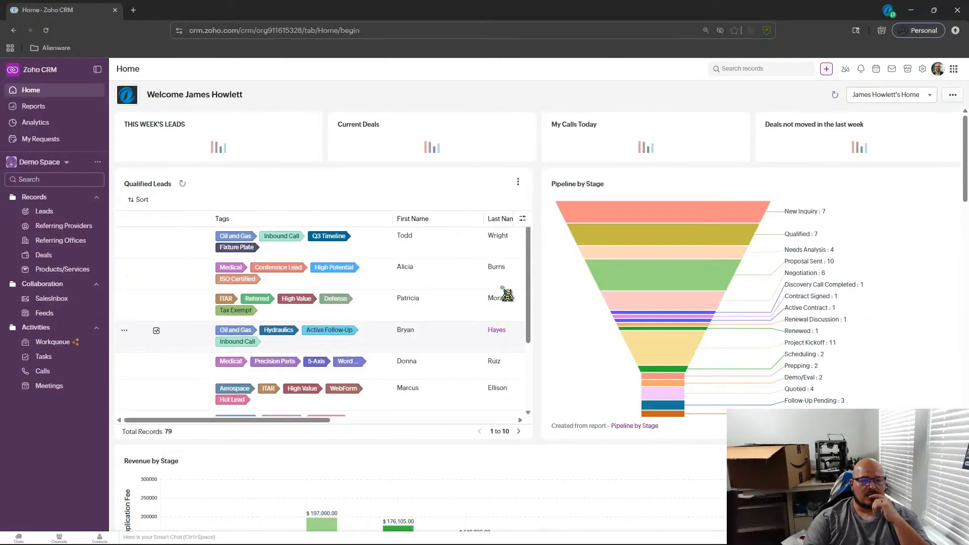
click(896, 101)
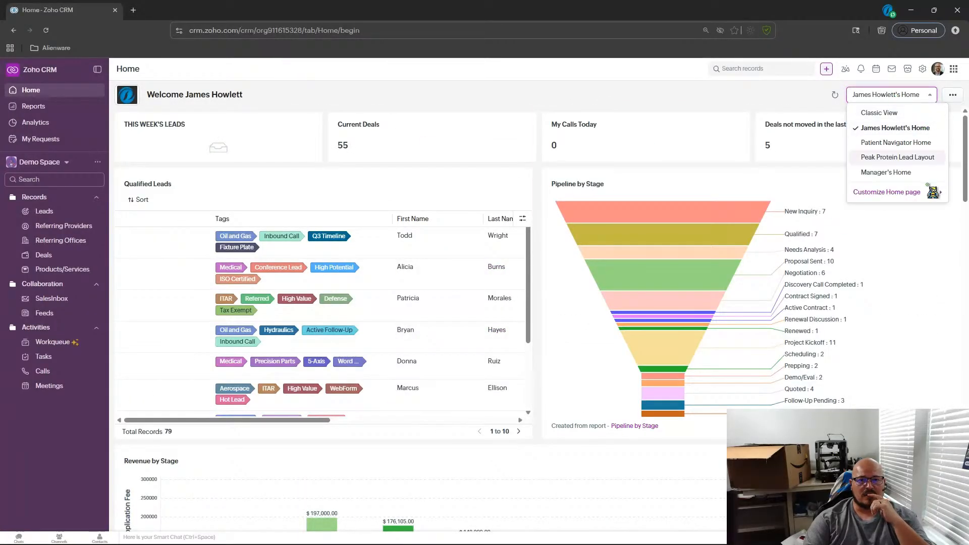
click(735, 89)
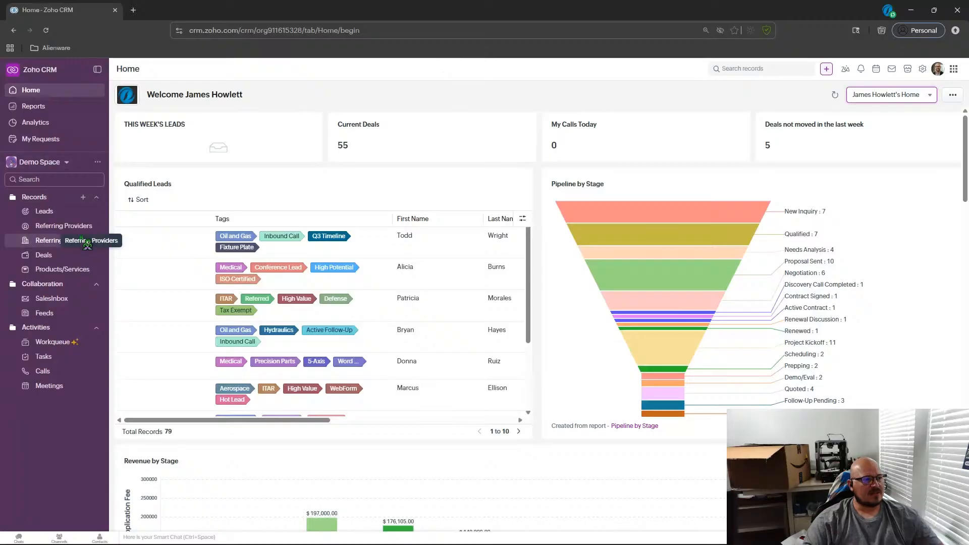
Reload the Referring Providers list and review the first provider's record details before returning to the list.
click(61, 225)
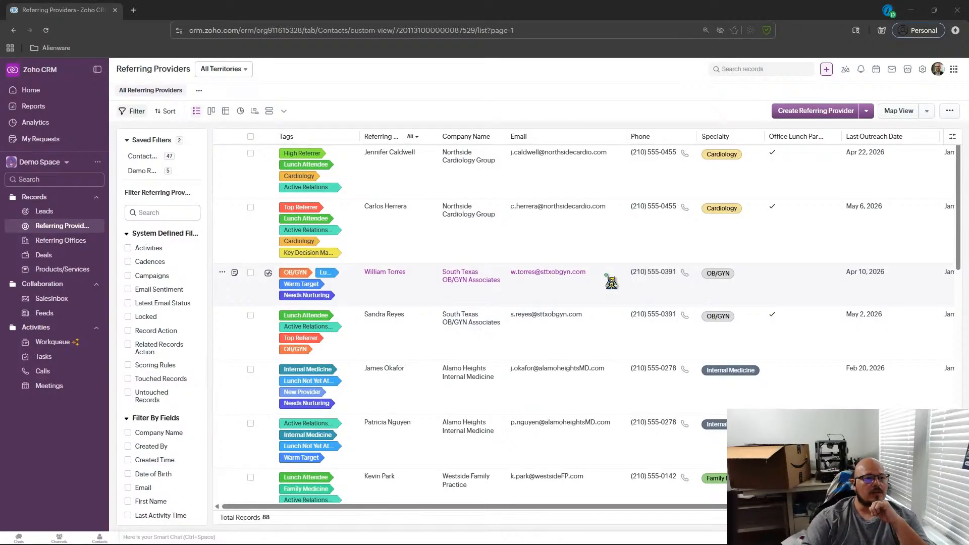
click(46, 31)
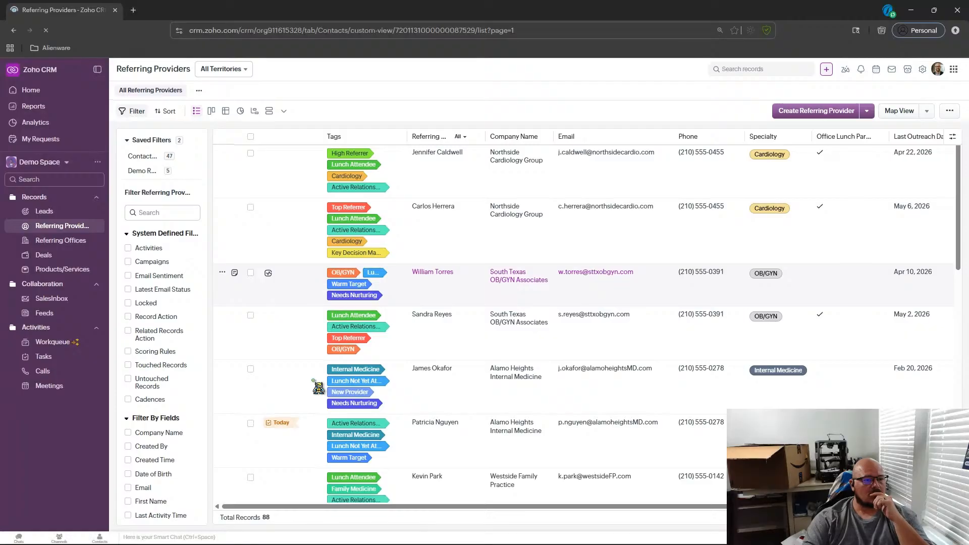
click(512, 319)
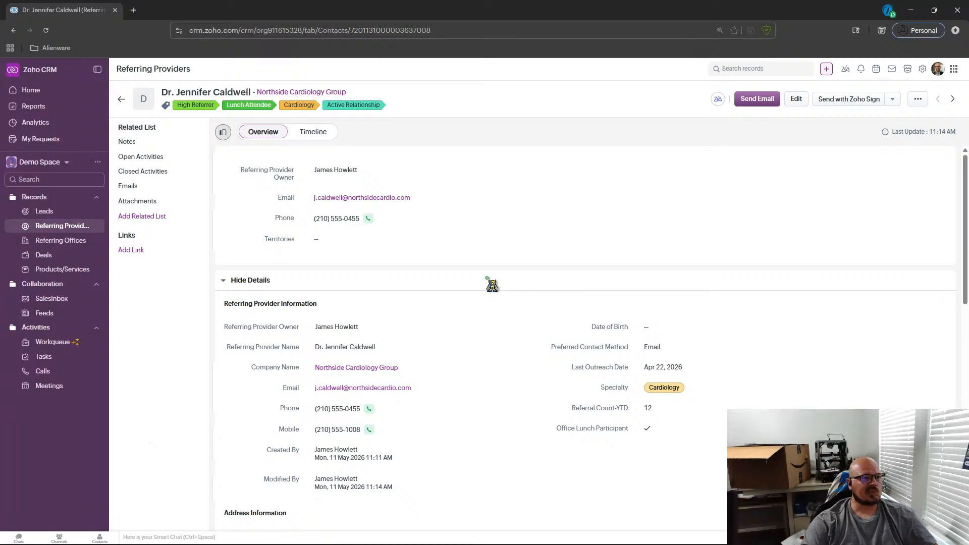
scroll(492, 285, down, 7)
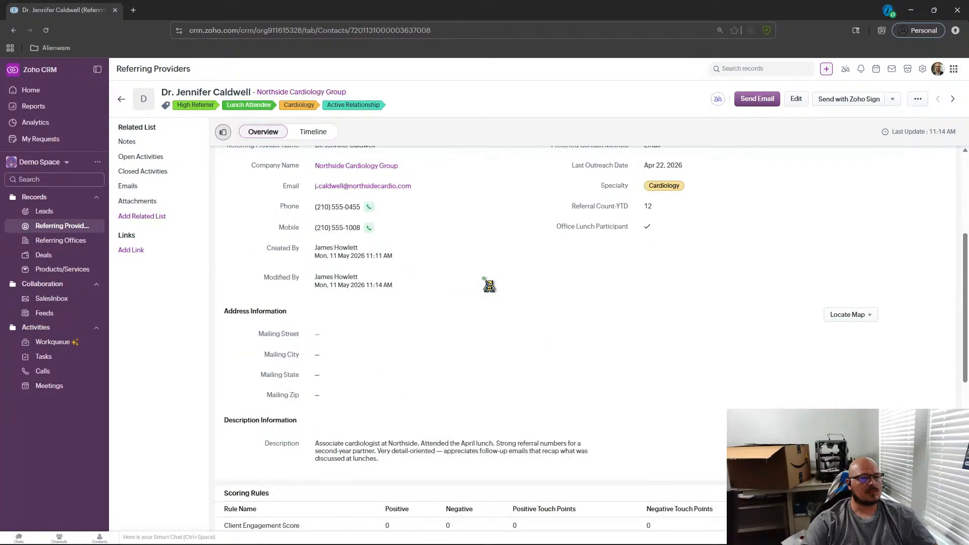
scroll(490, 286, down, 4)
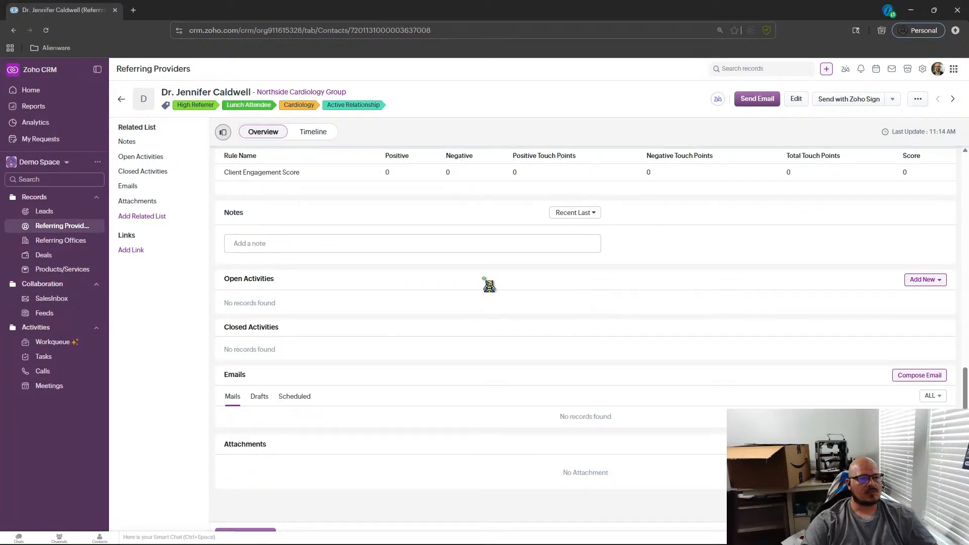
scroll(489, 286, down, 1)
scroll(490, 286, up, 4)
scroll(492, 287, down, 3)
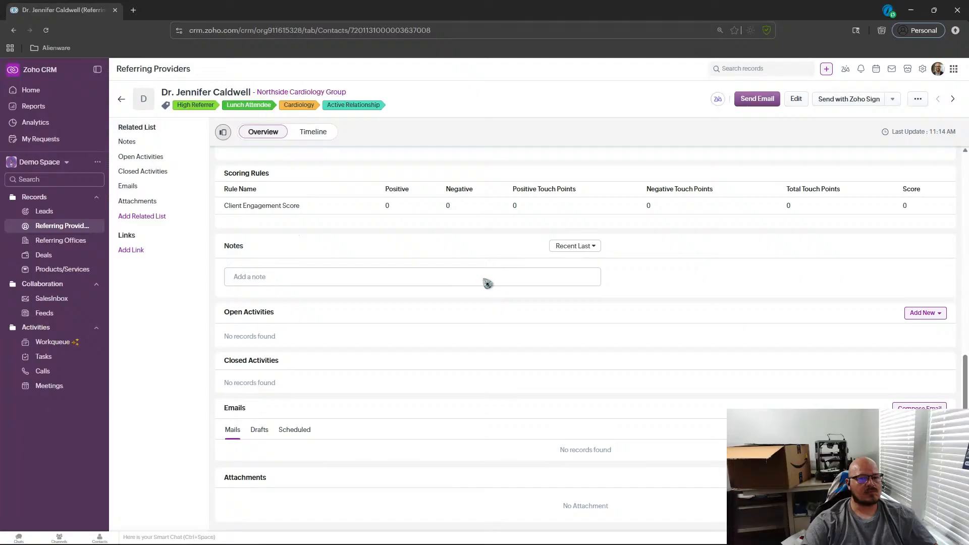
scroll(484, 278, up, 8)
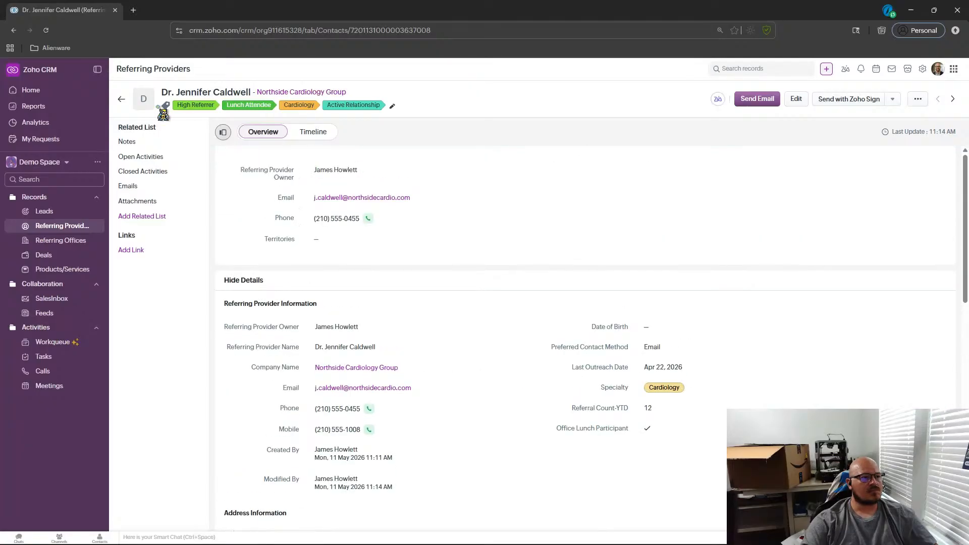
click(122, 99)
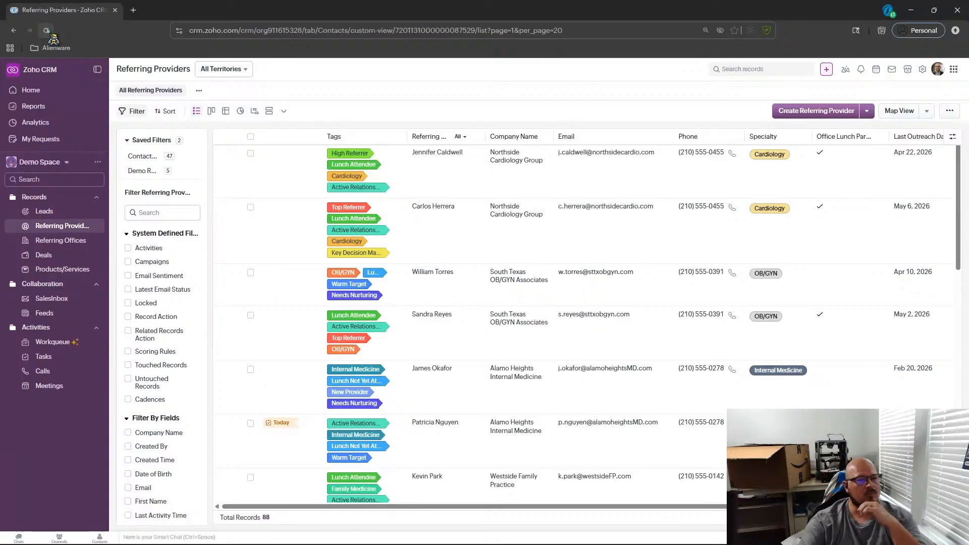
Scroll through the provider list and reopen the first provider's record.
scroll(357, 276, down, 2)
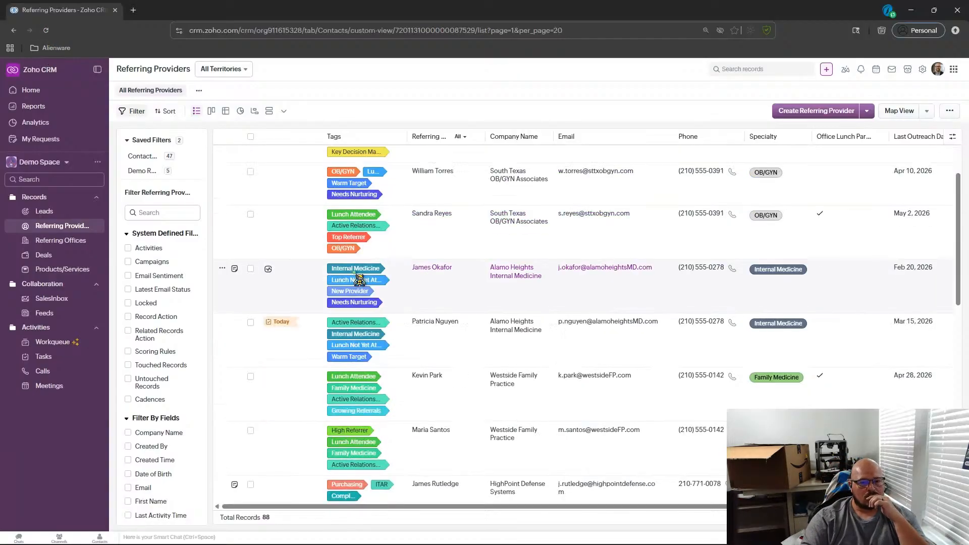
scroll(359, 282, up, 2)
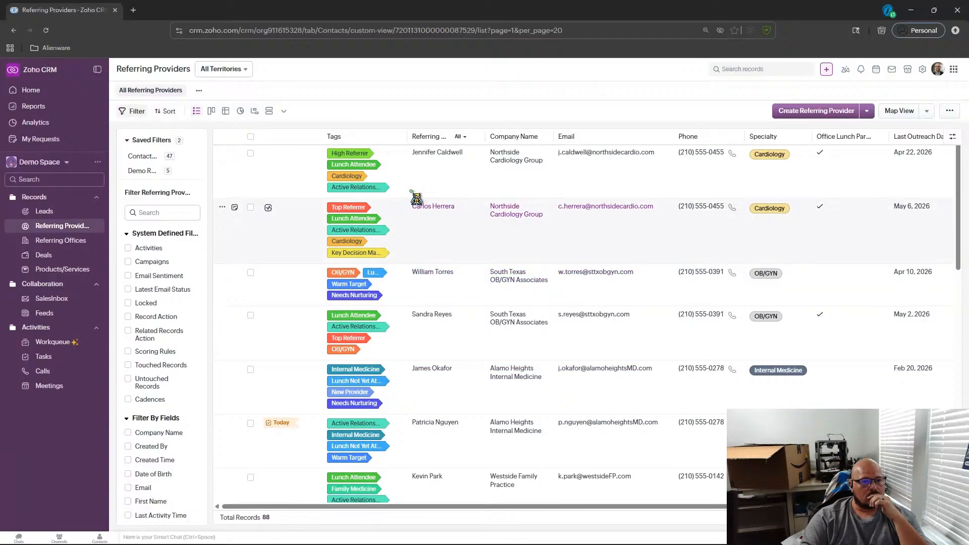
click(437, 152)
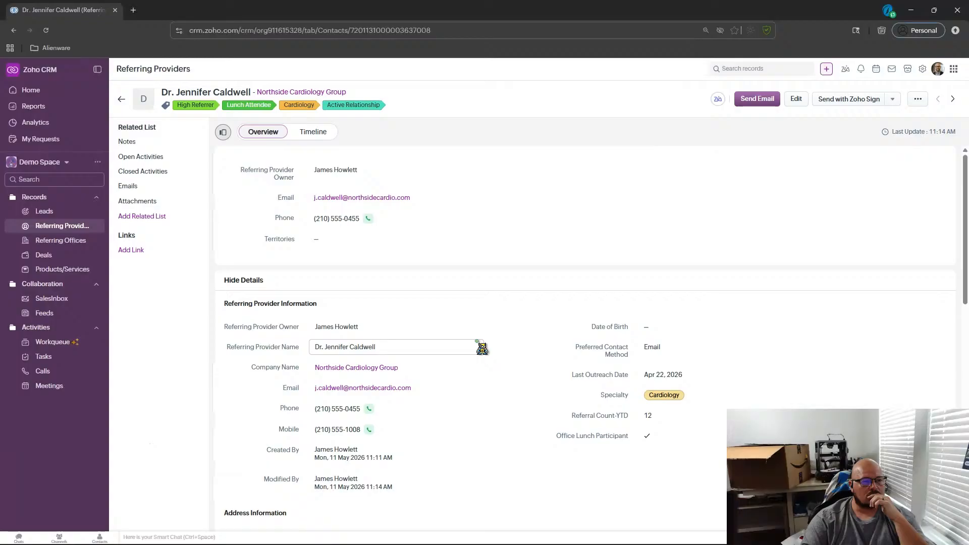
scroll(481, 294, down, 2)
scroll(481, 295, up, 2)
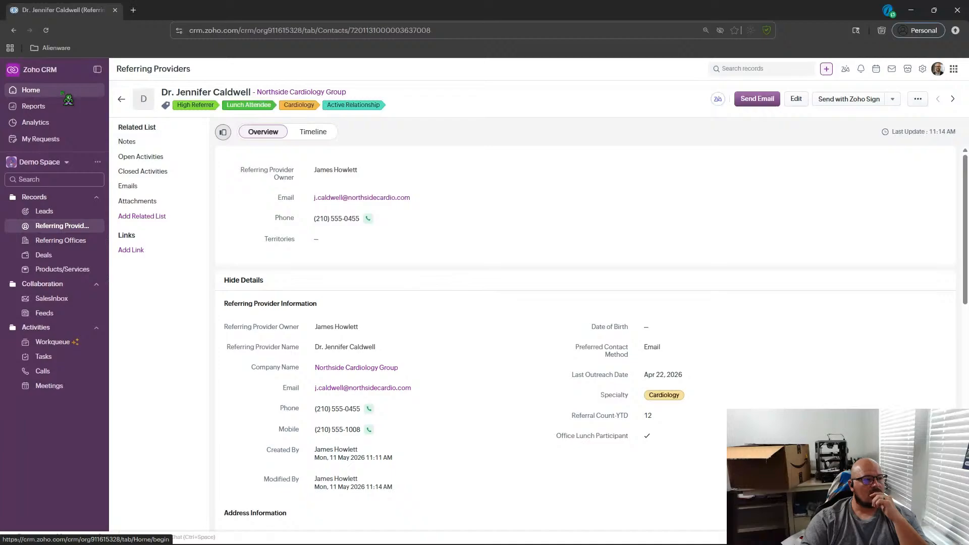
Start a new report with Referring Providers as the primary module and continue past related modules.
click(61, 122)
click(62, 109)
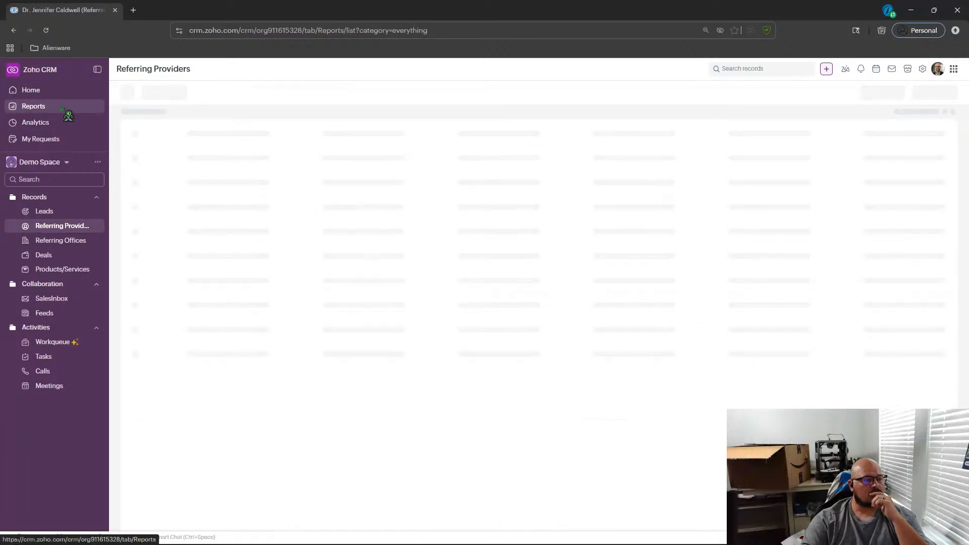
click(919, 94)
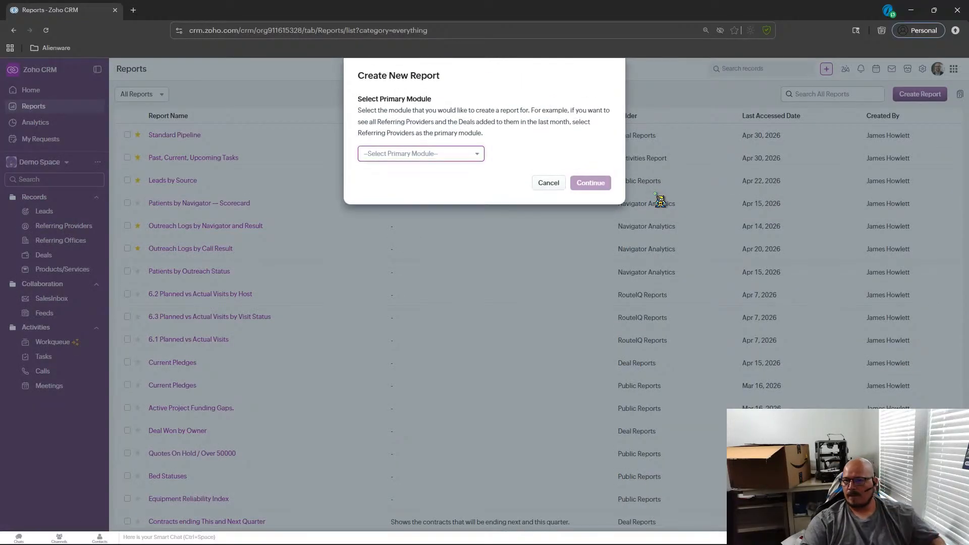
click(419, 155)
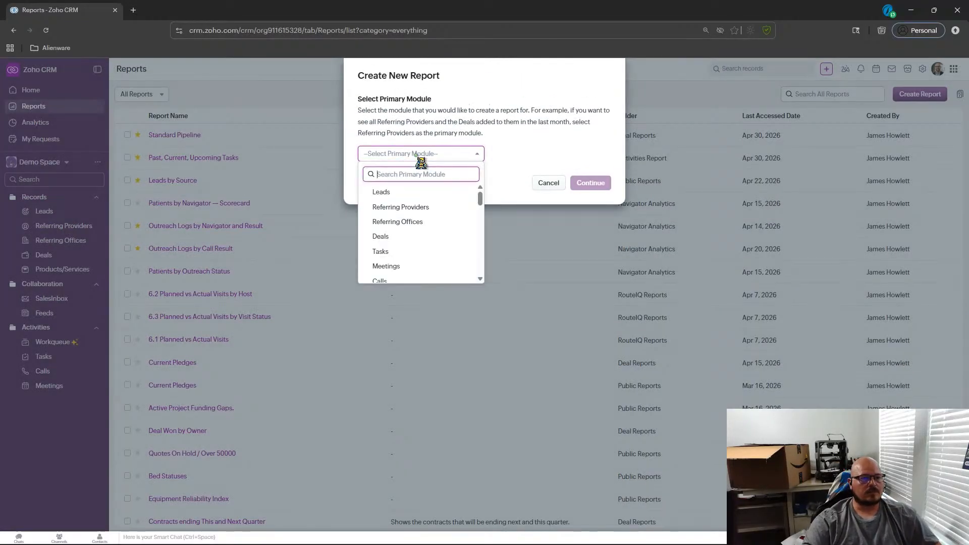
click(404, 207)
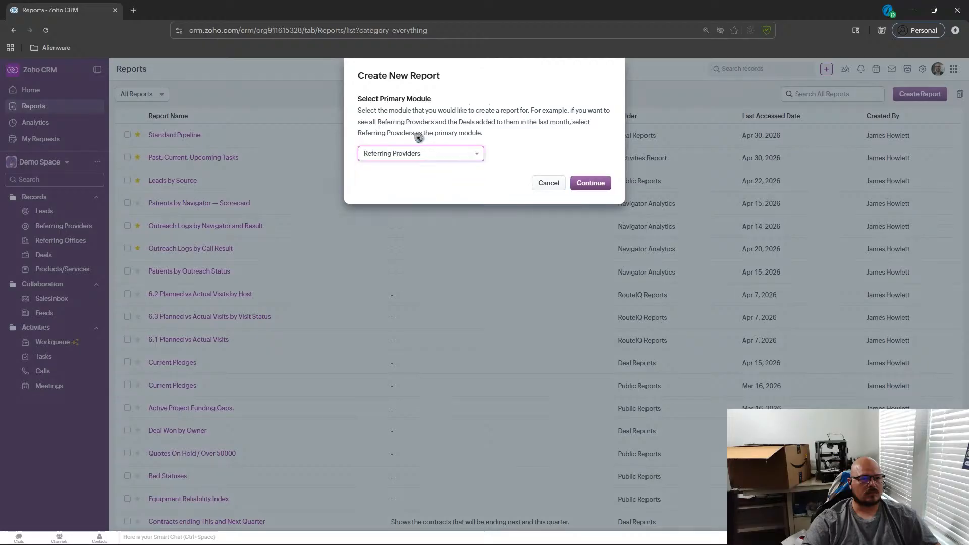
click(598, 184)
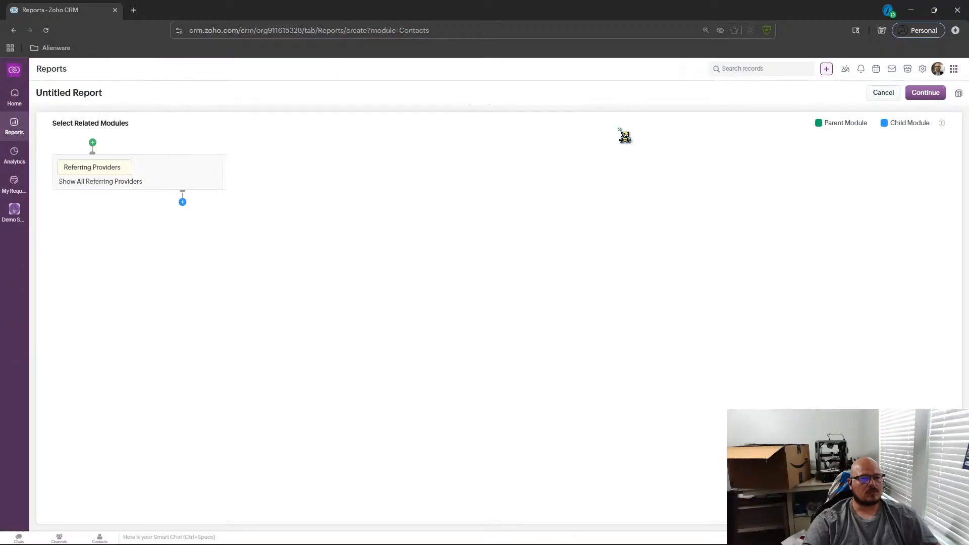
click(925, 93)
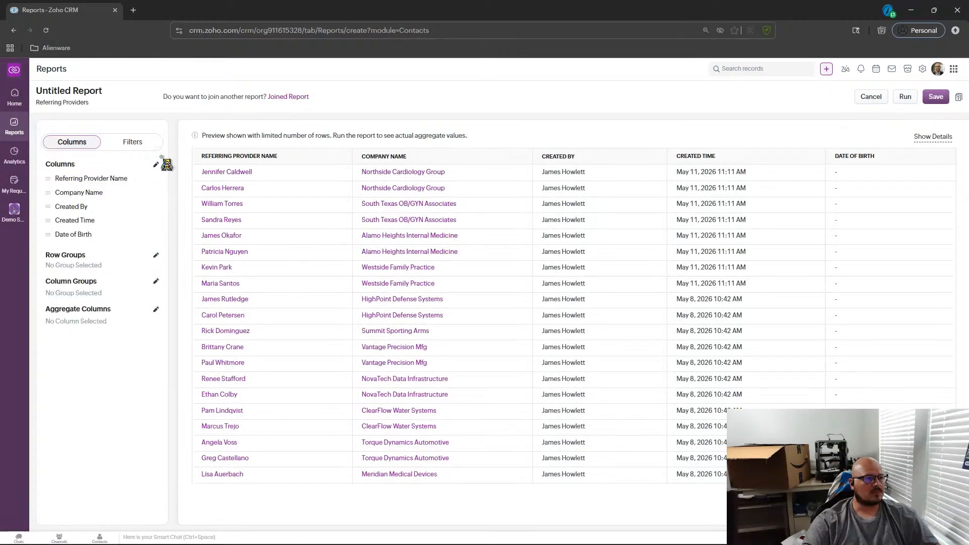
Open the report's filter dialog and search the quick view filter fields for an industry field.
click(136, 142)
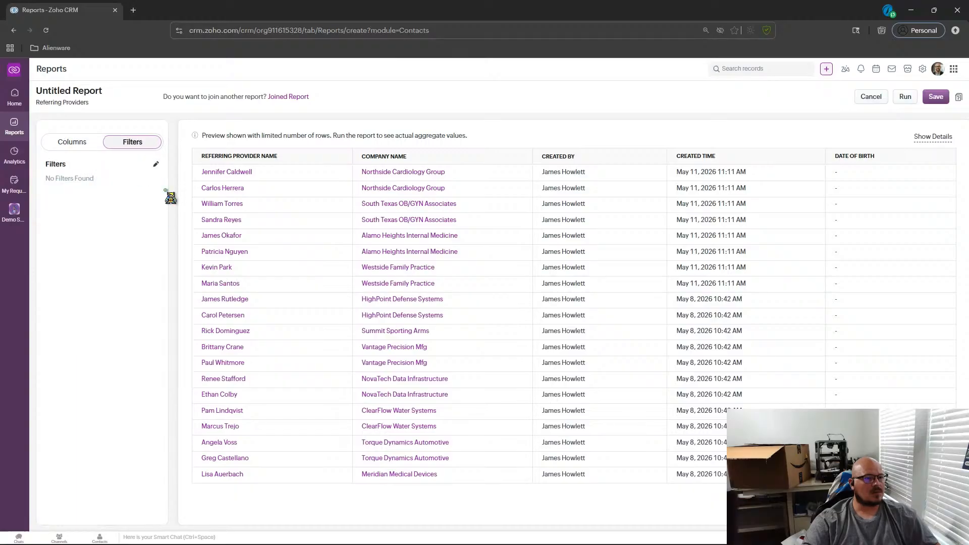
click(156, 164)
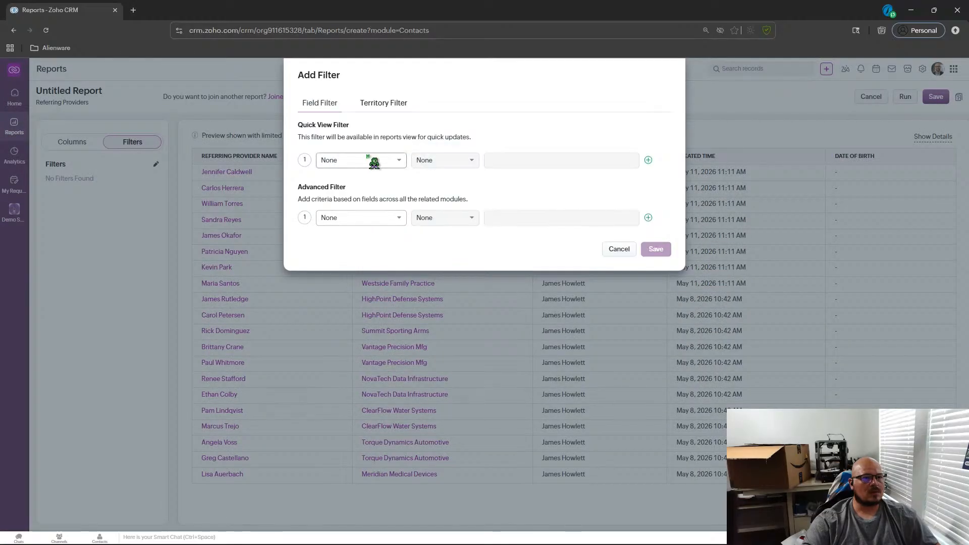
click(374, 161)
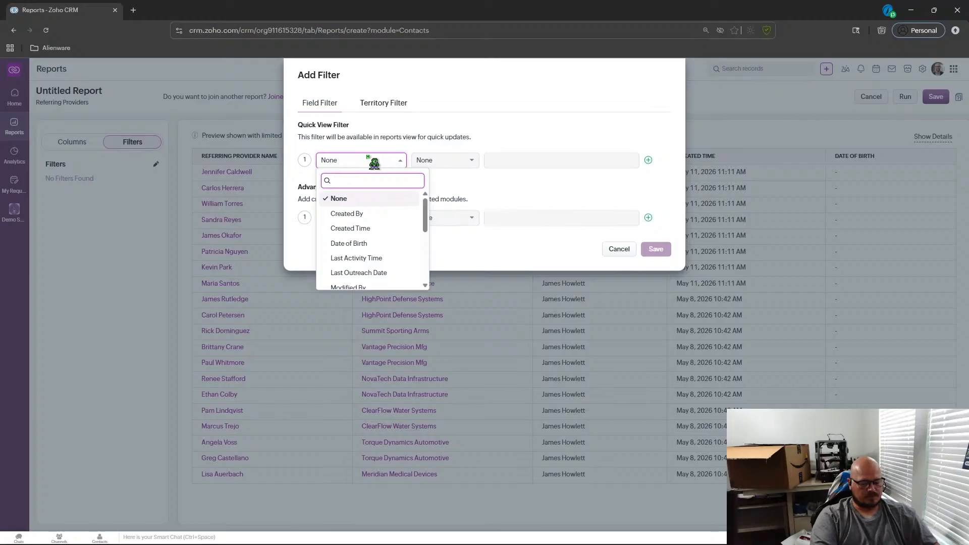
text(iun)
key(BackSpace)
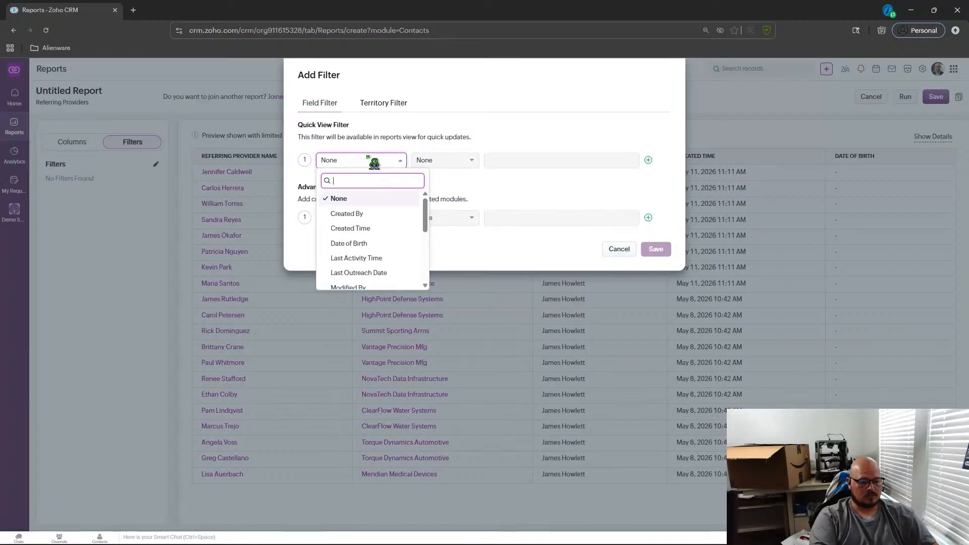
text(indus)
click(415, 180)
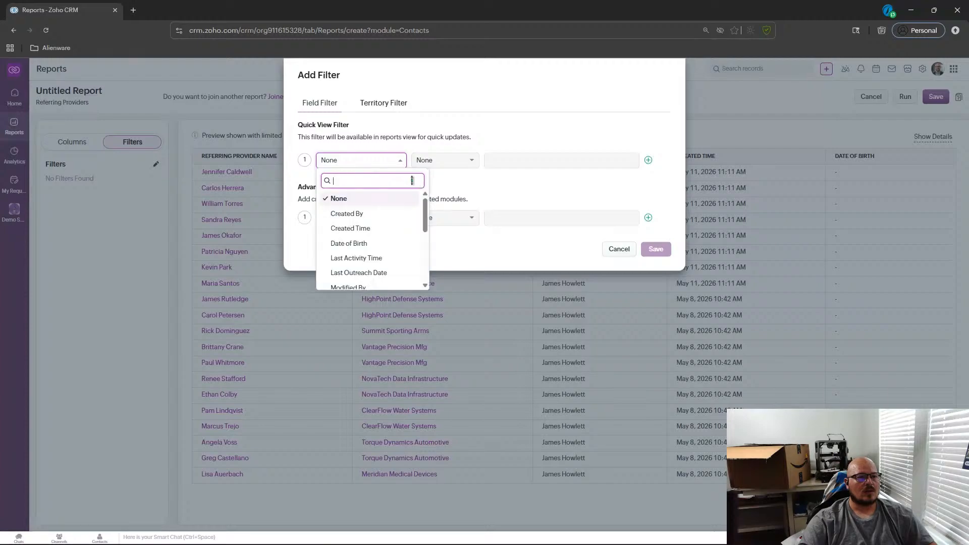
Search the advanced filter field list for an industry field.
scroll(353, 228, down, 10)
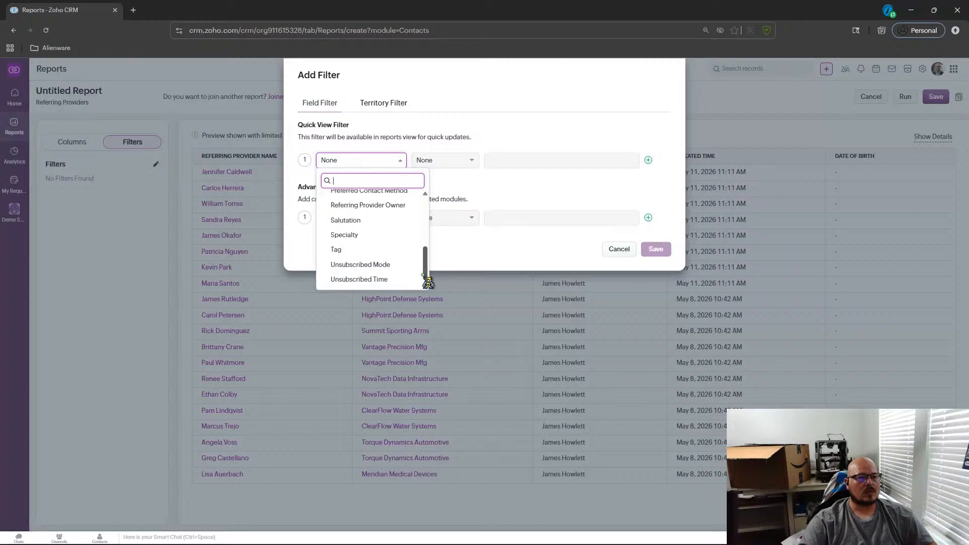
click(378, 134)
click(391, 218)
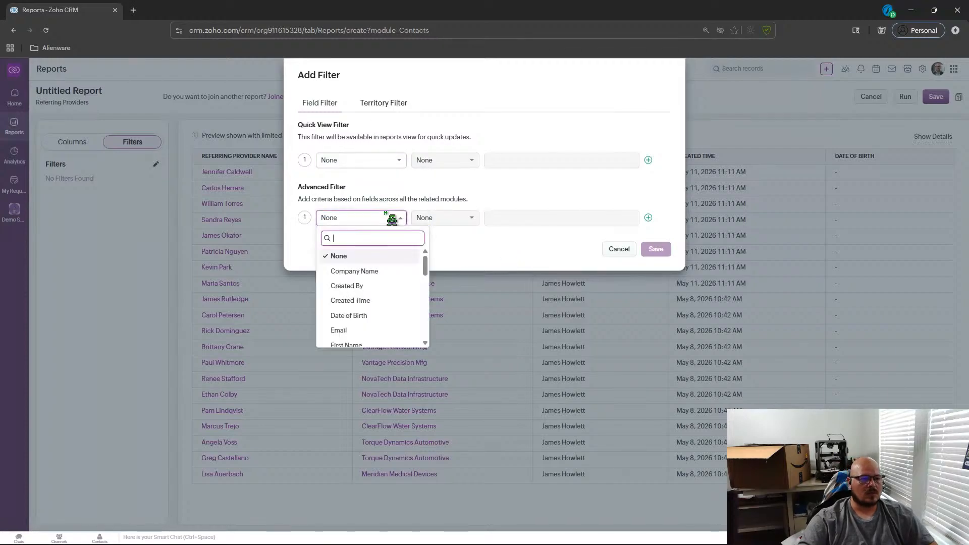
text(ind)
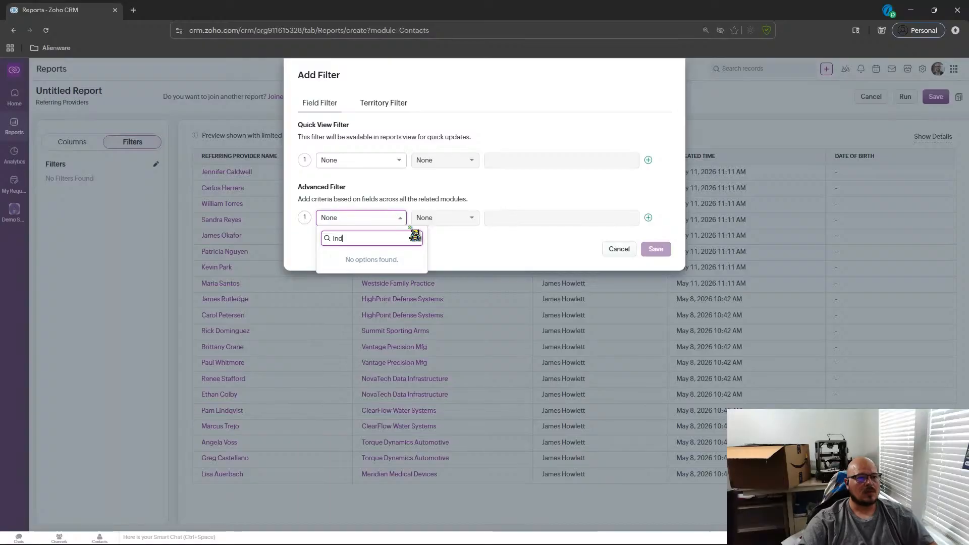
key(BackSpace)
key(BackSpace)
key(BackSpace)
Browse the quick view filter field list for an industry field.
click(391, 161)
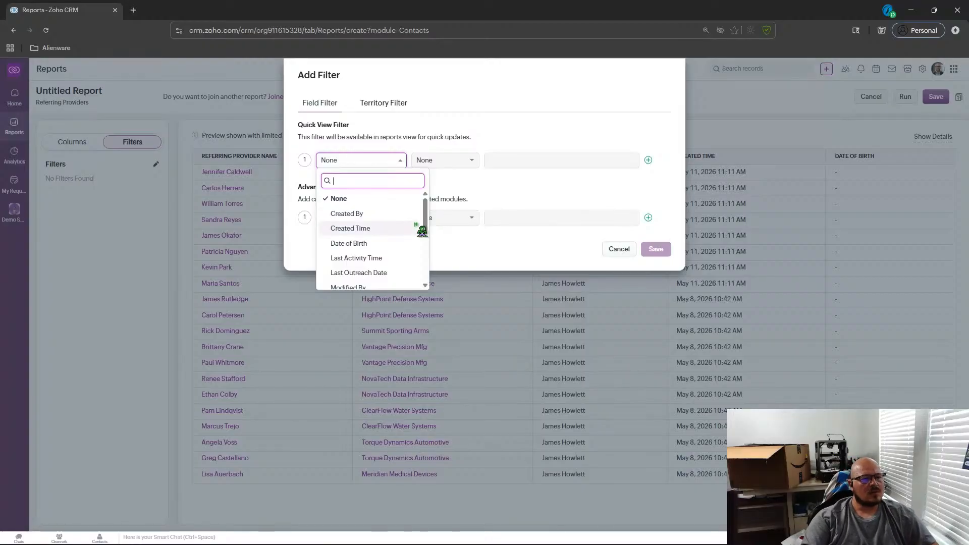
scroll(428, 242, down, 5)
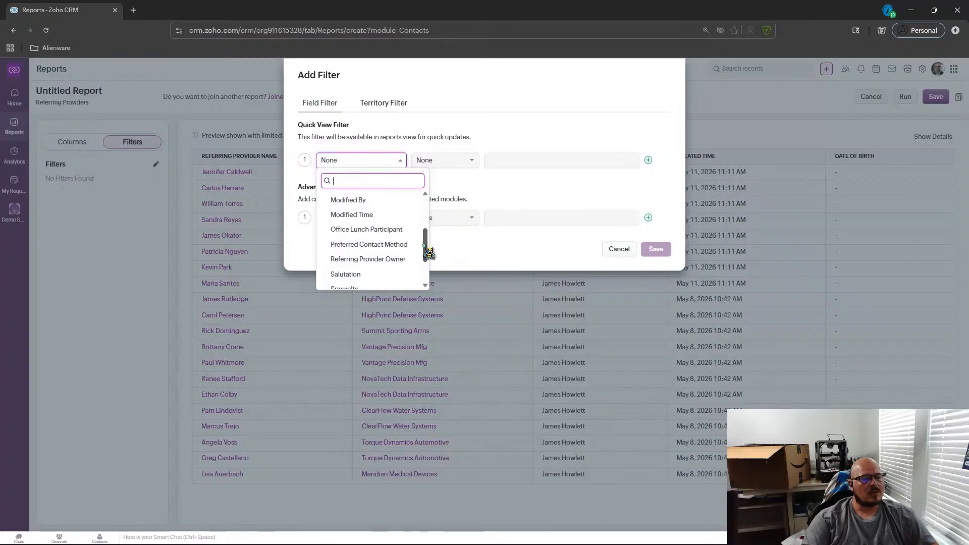
scroll(429, 262, down, 2)
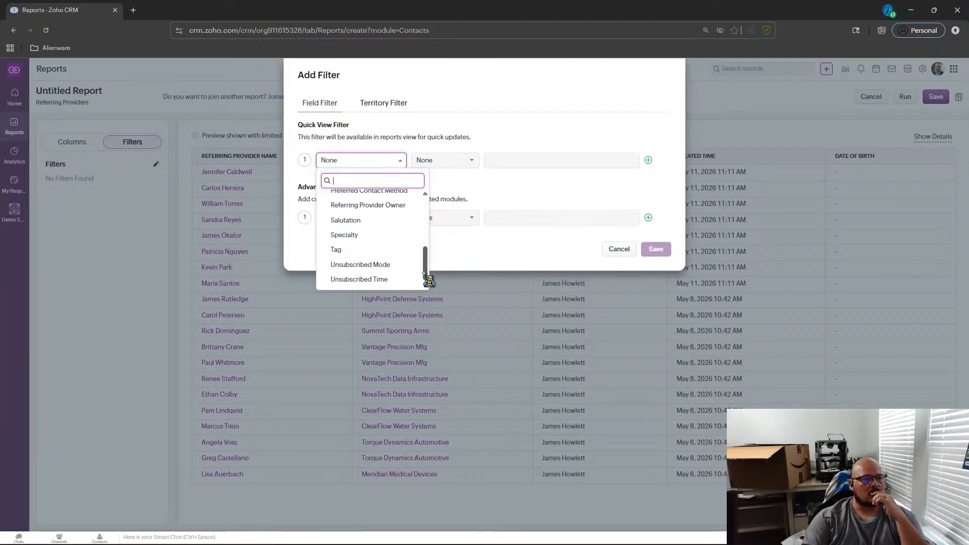
scroll(430, 273, up, 3)
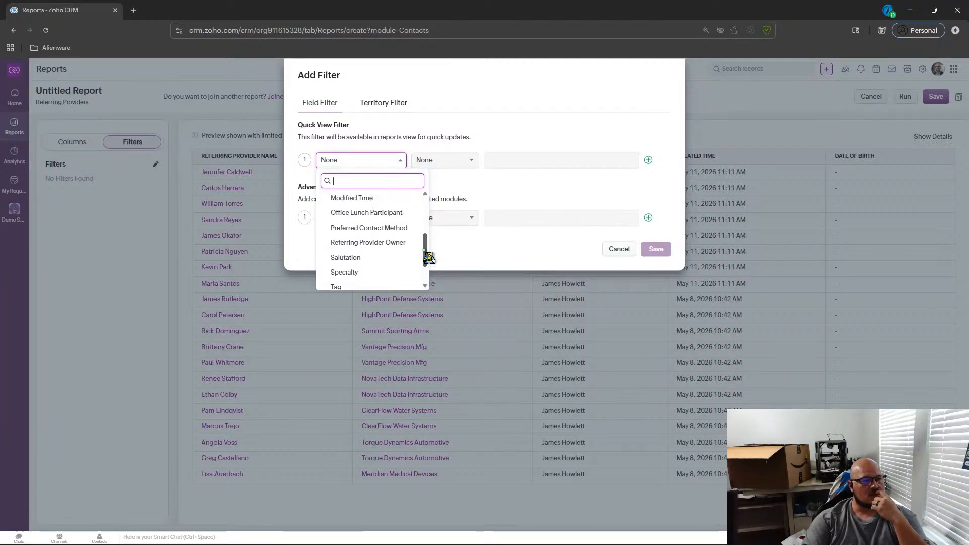
scroll(428, 258, up, 3)
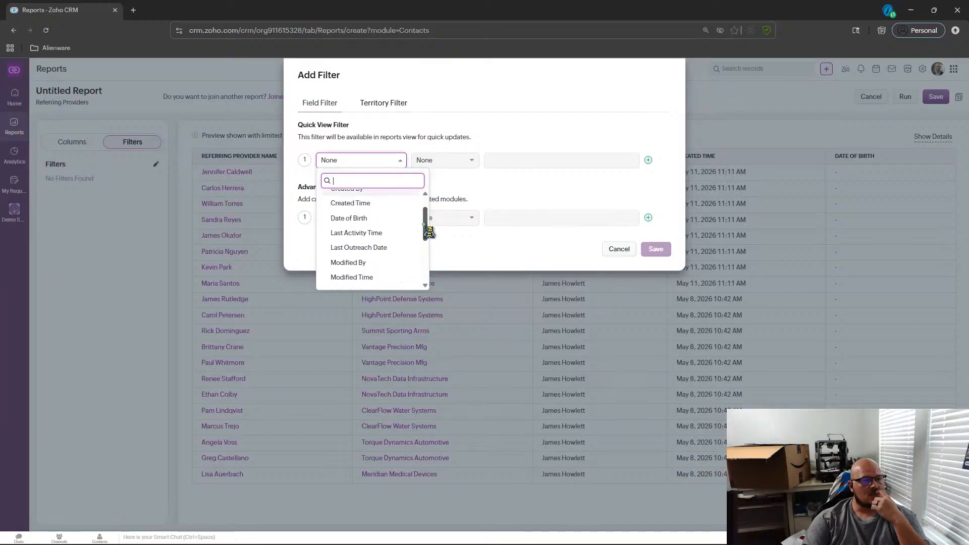
drag(424, 215, 425, 211)
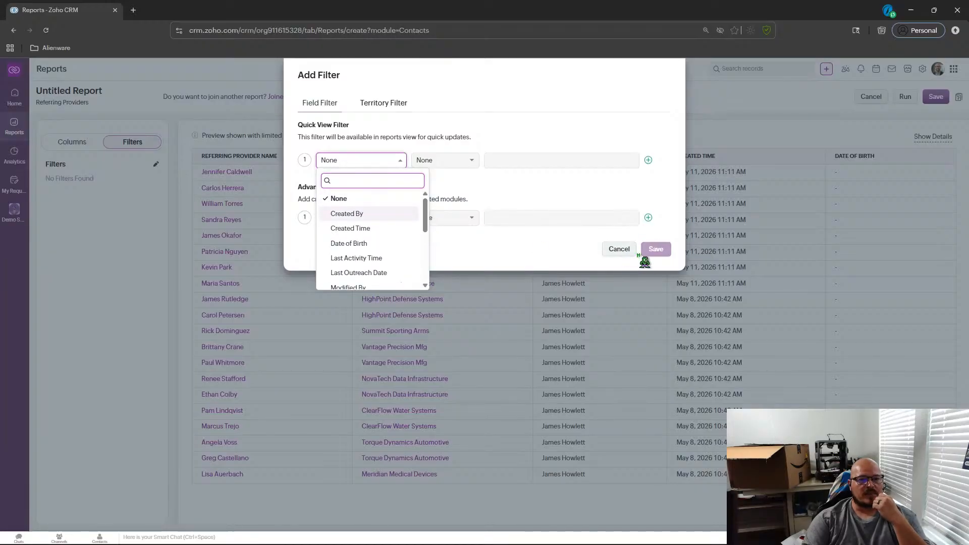
Close the filter dialog, cancel the untitled report and discard its changes.
click(663, 181)
click(619, 251)
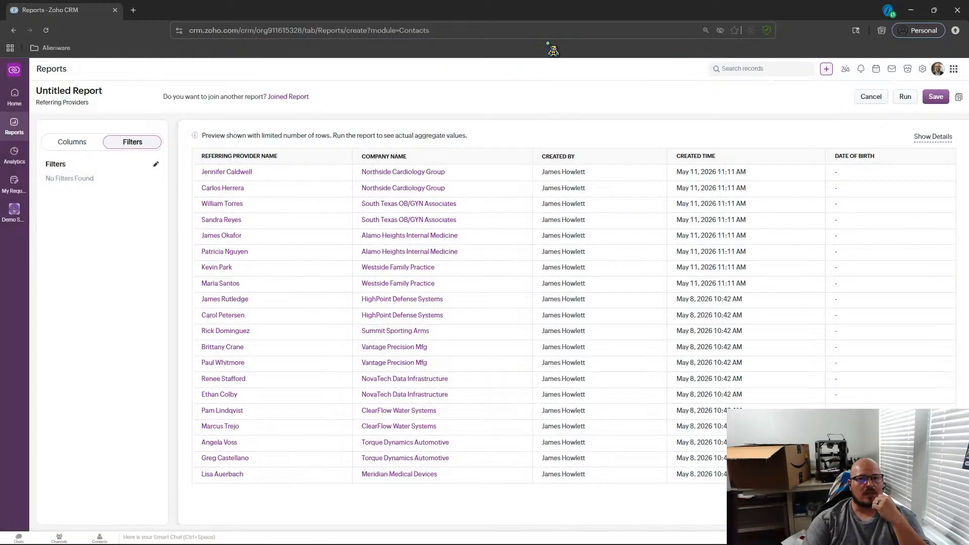
click(872, 97)
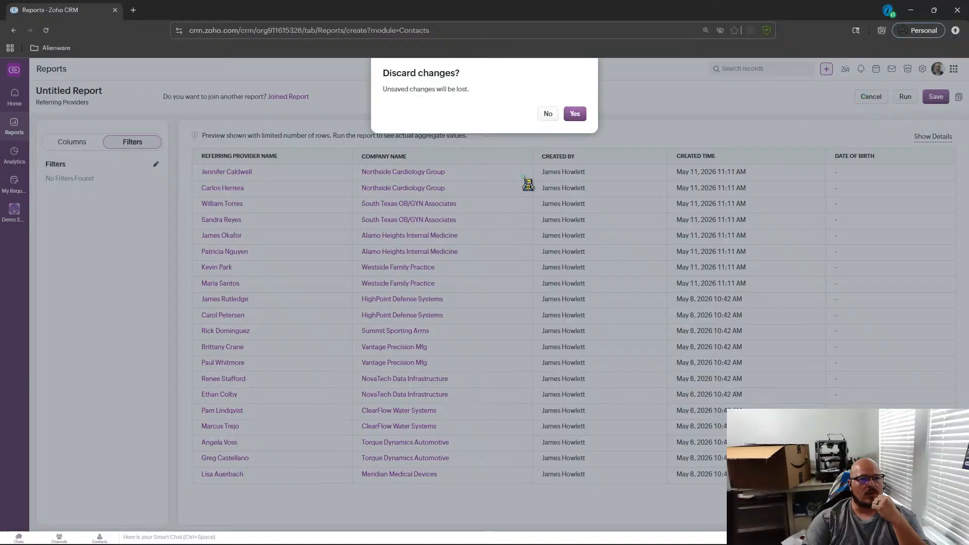
click(574, 113)
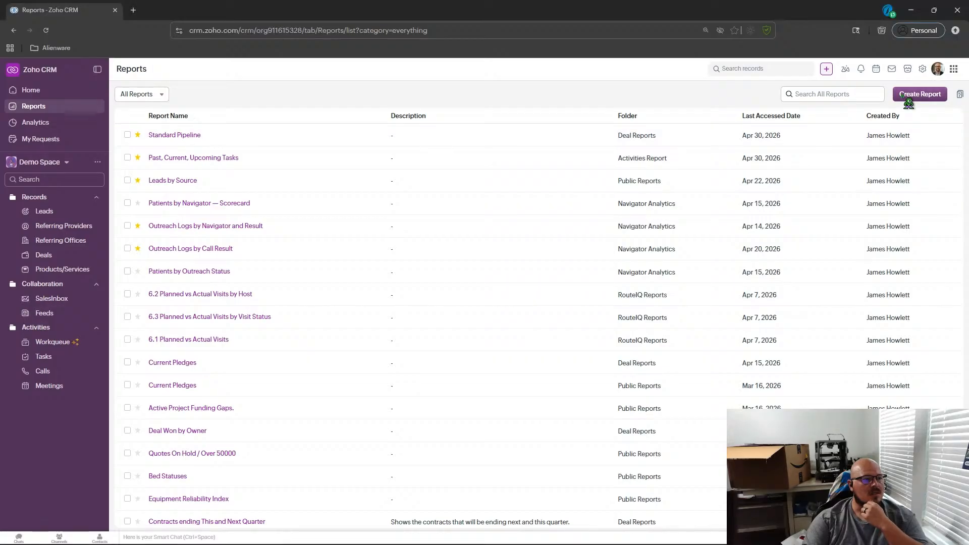
click(65, 228)
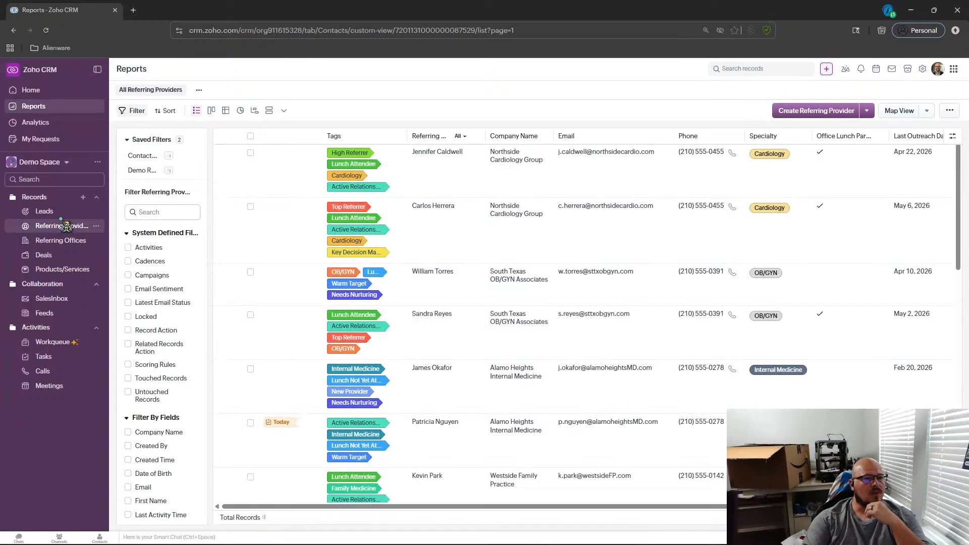
click(431, 188)
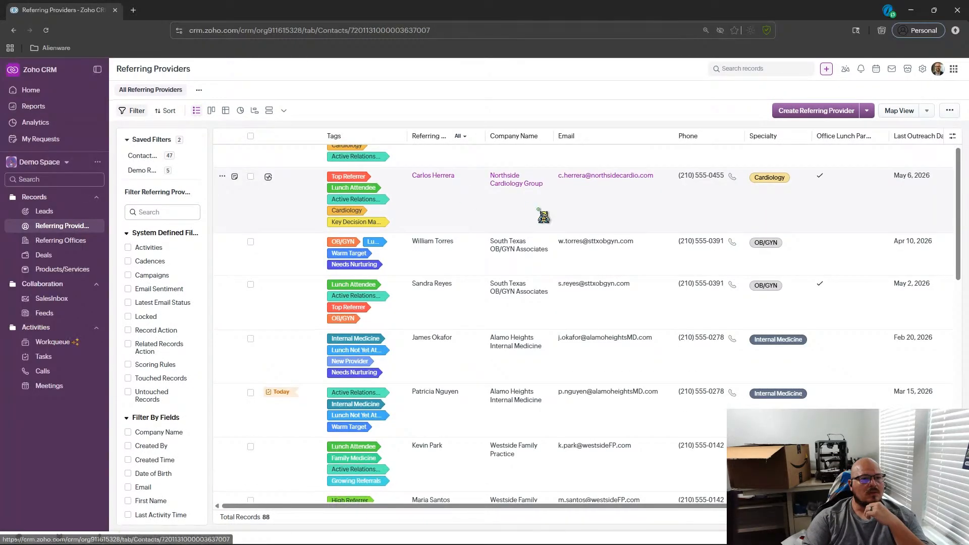
click(121, 97)
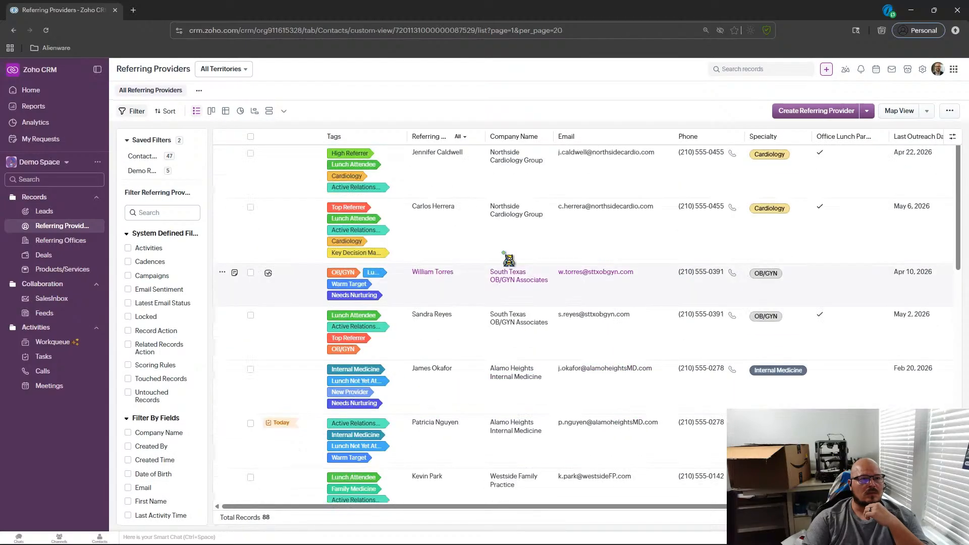
click(463, 169)
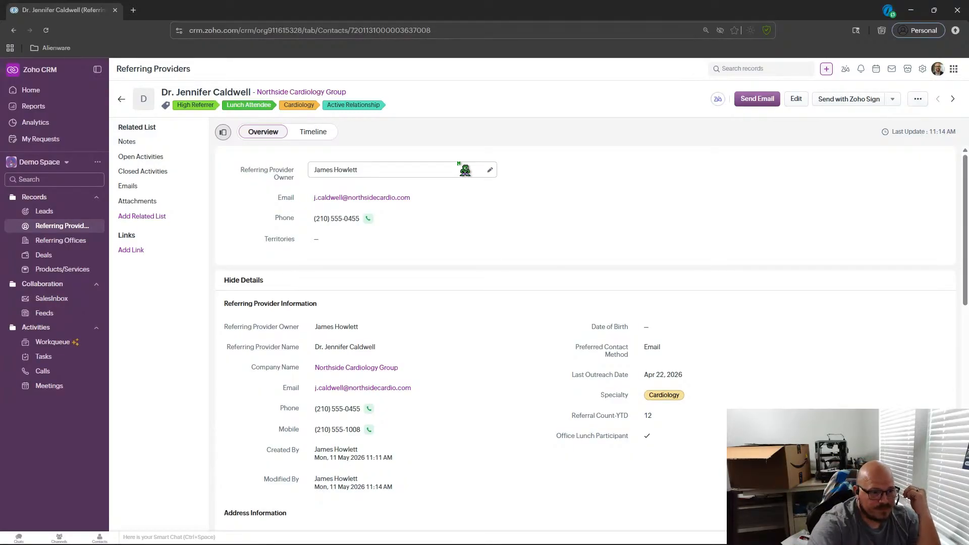
Scroll through the provider record's details and its related lists.
scroll(455, 238, down, 3)
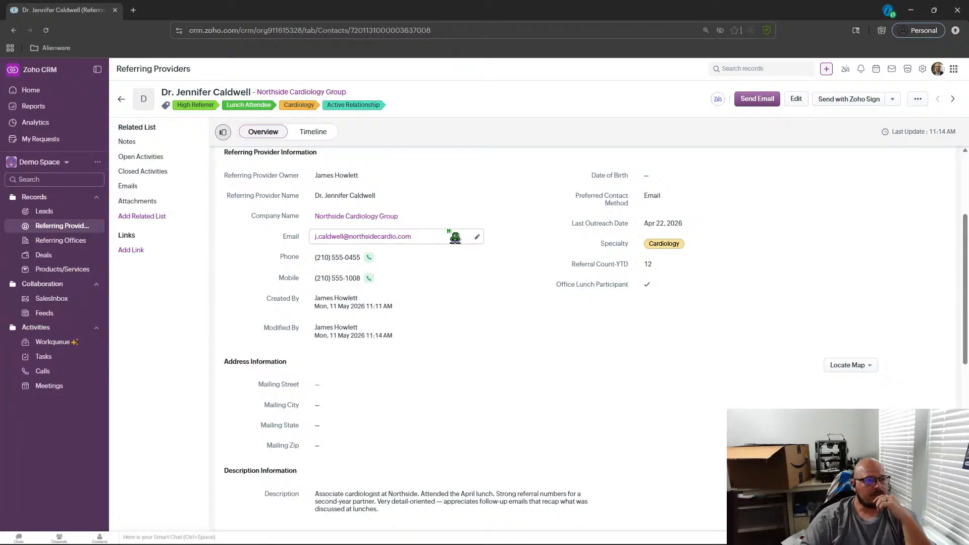
click(162, 157)
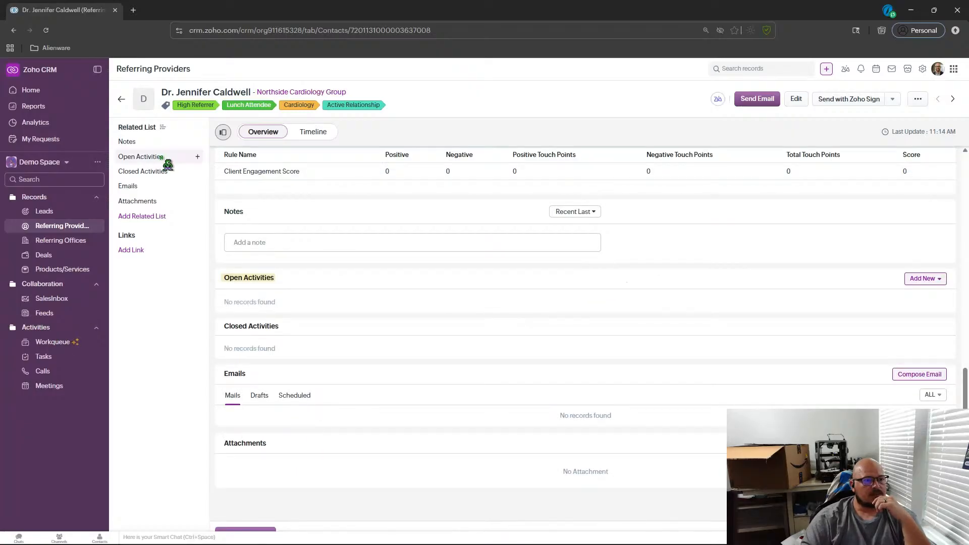
scroll(555, 243, up, 10)
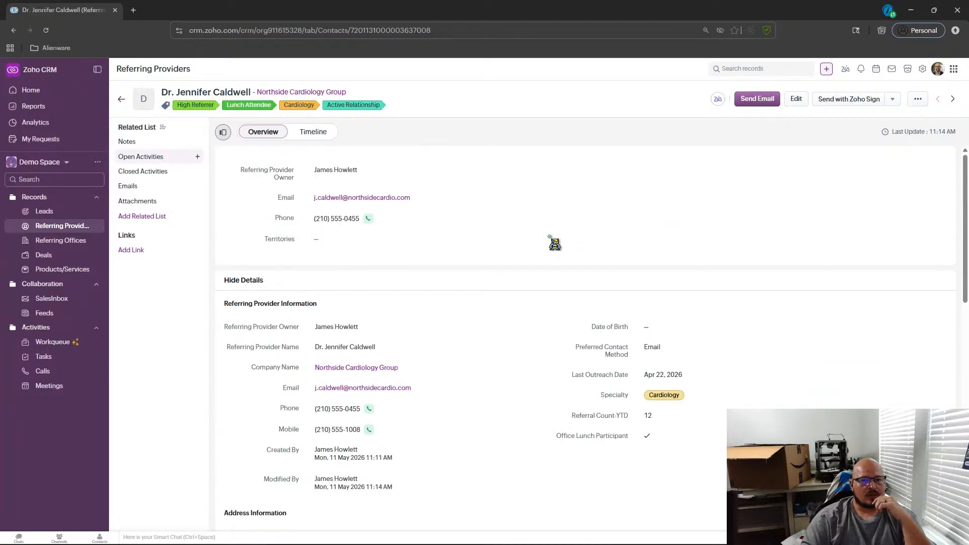
scroll(555, 244, down, 1)
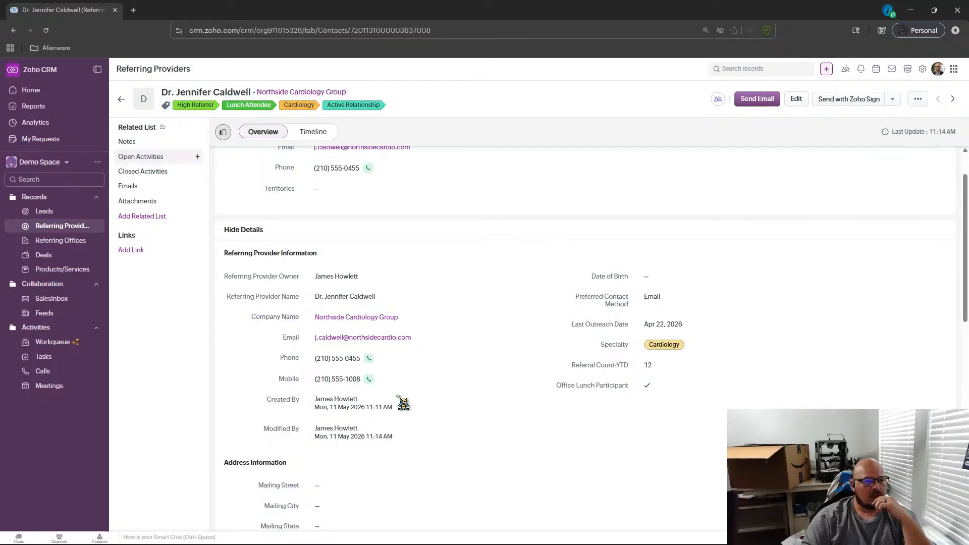
scroll(537, 284, up, 1)
scroll(536, 284, down, 10)
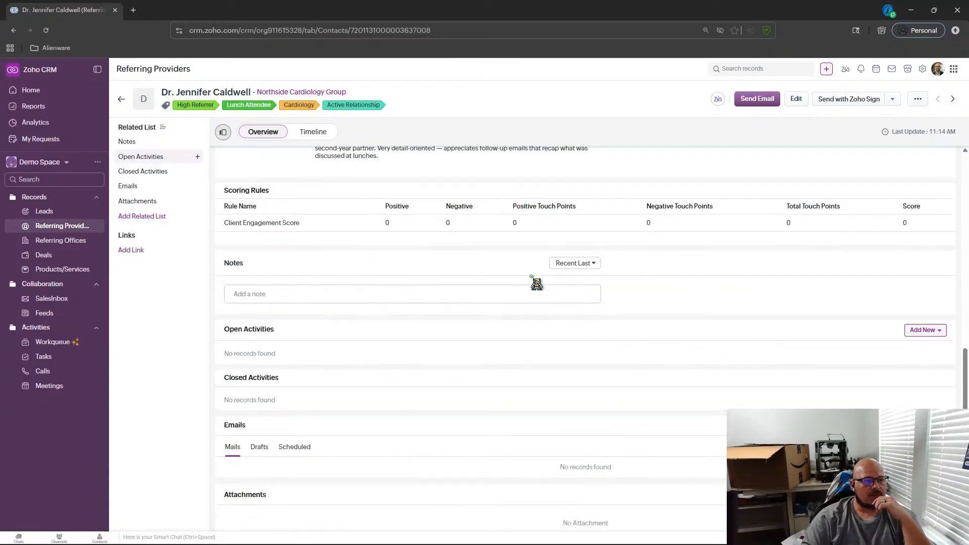
scroll(536, 284, up, 2)
scroll(537, 284, down, 2)
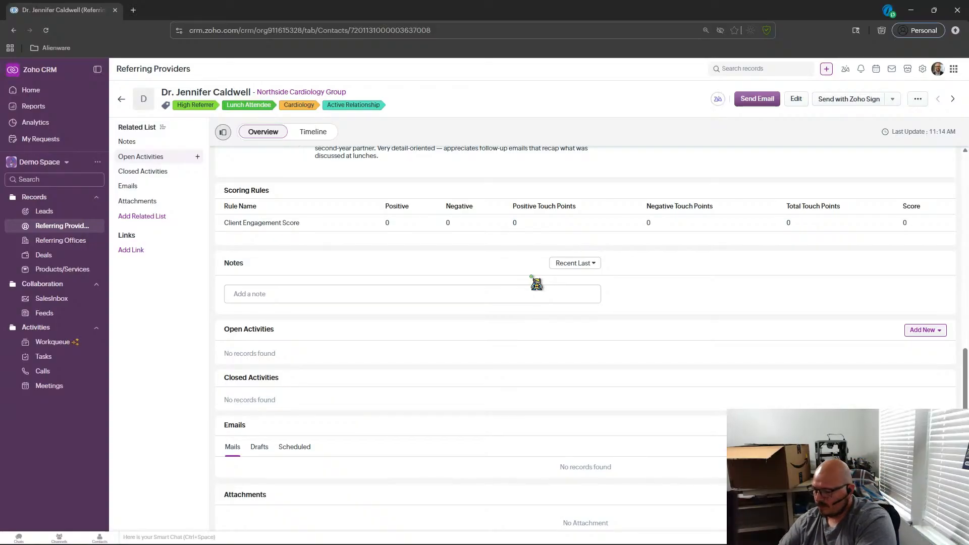
scroll(537, 284, up, 3)
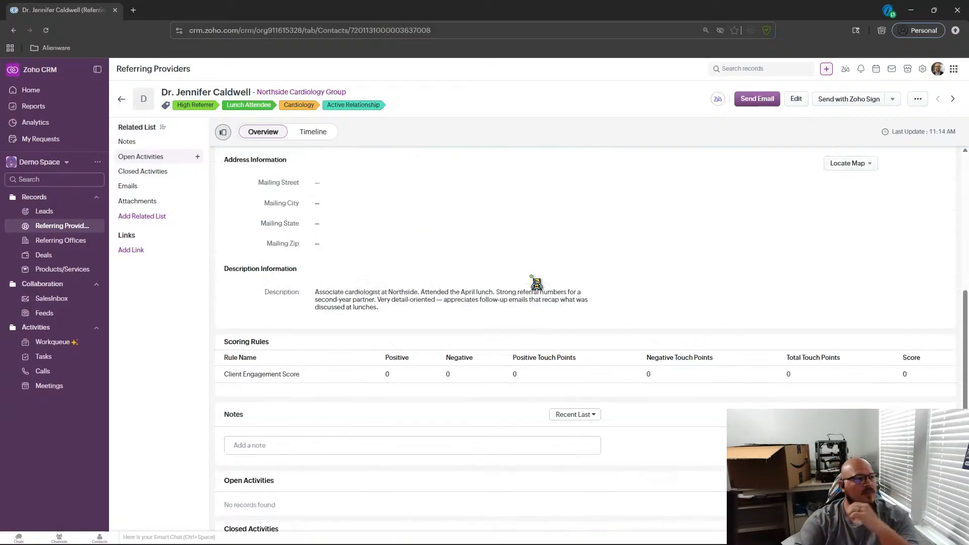
Open the Northside Cardiology Group office record and jump to its related lists.
click(67, 246)
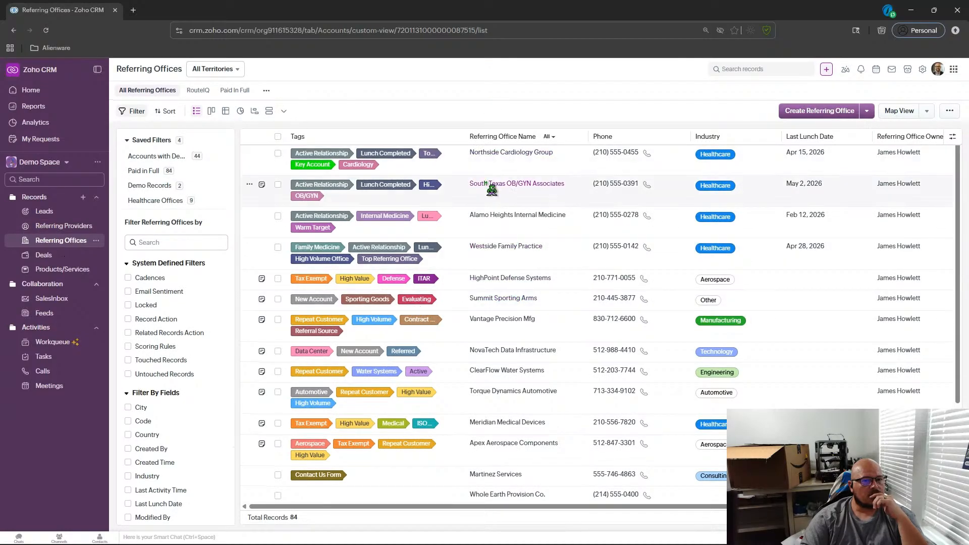
click(504, 152)
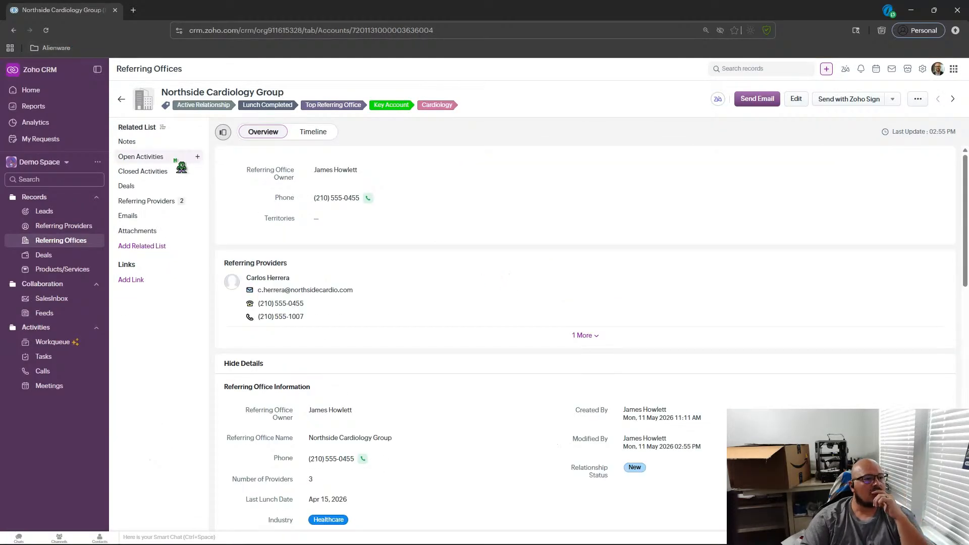
click(161, 158)
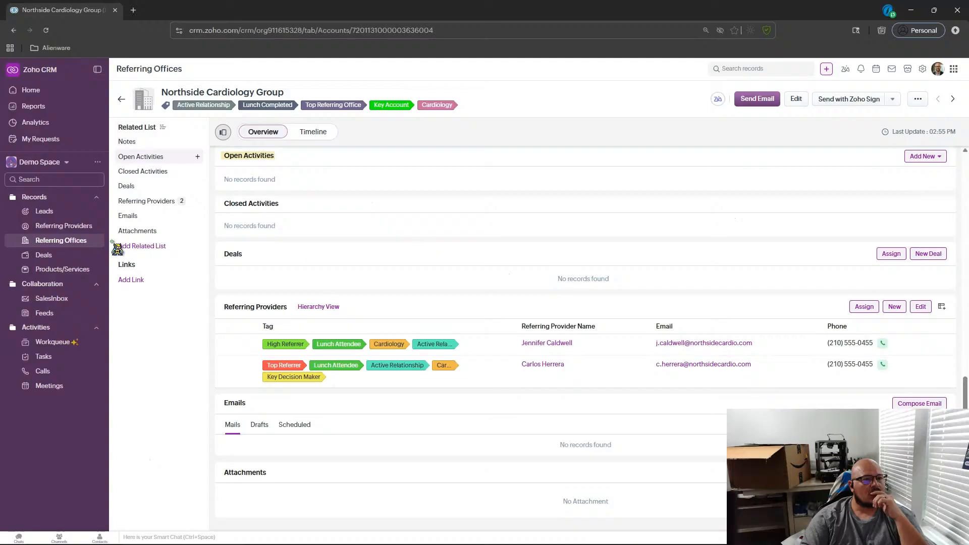
Return to the provider record and review its detail fields.
click(76, 225)
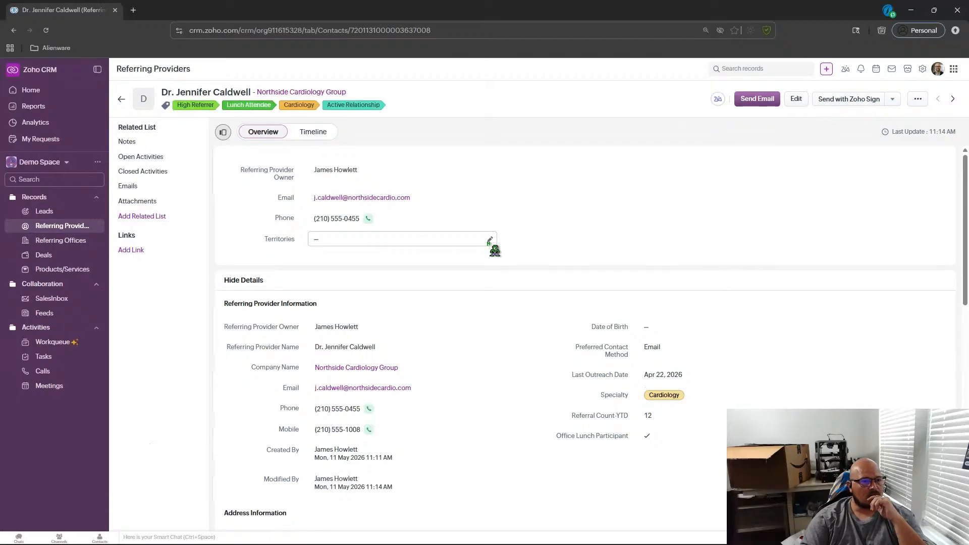
scroll(479, 300, down, 8)
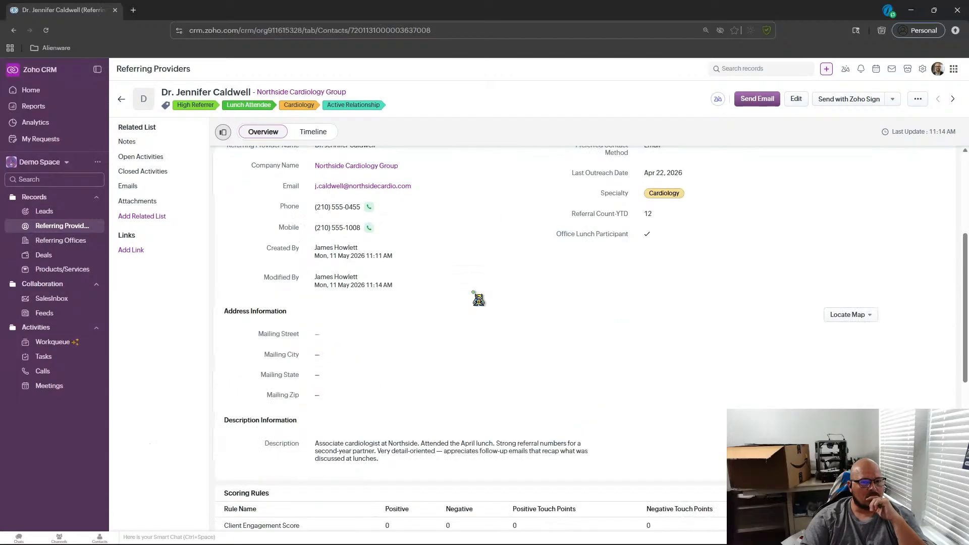
scroll(479, 300, up, 5)
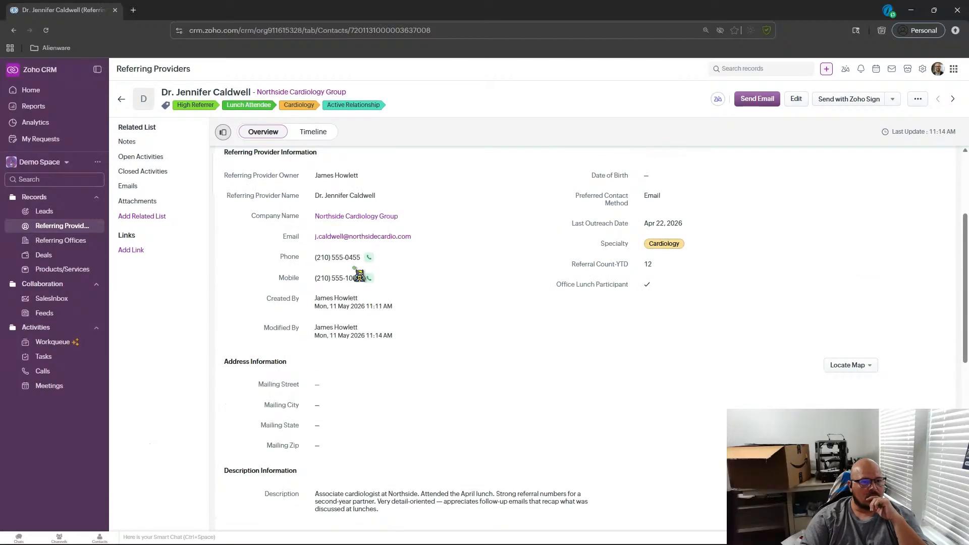
scroll(450, 281, up, 3)
scroll(538, 290, down, 2)
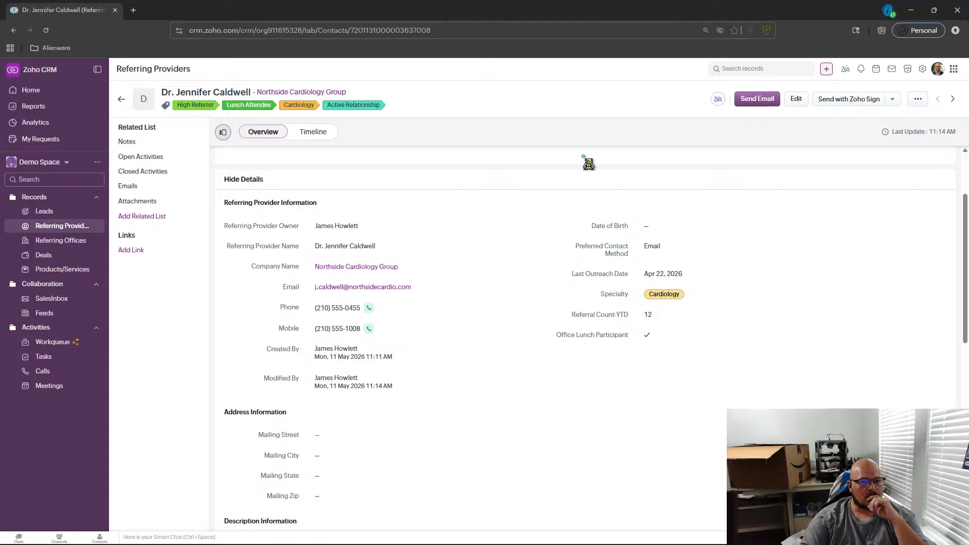
scroll(437, 159, up, 2)
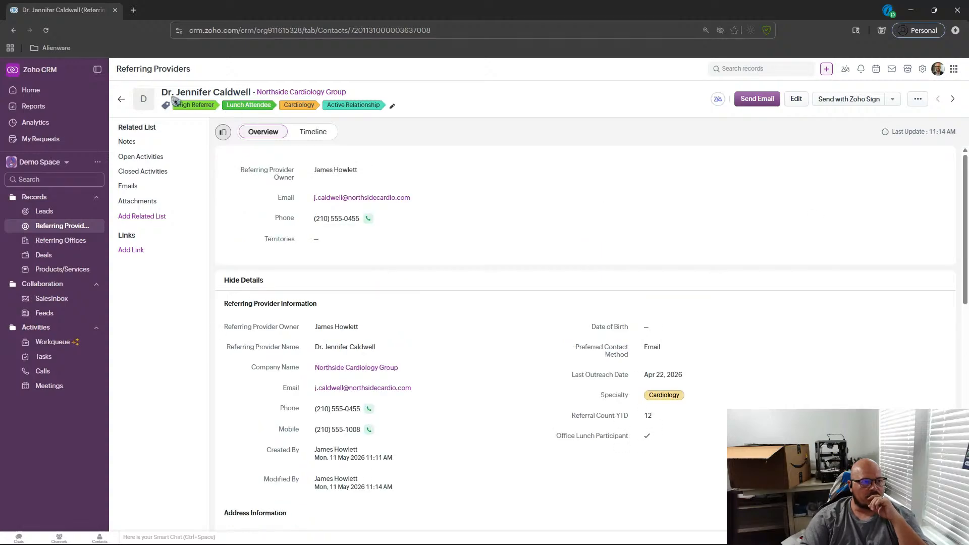
Start a new report with Referring Providers as the primary module and continue past related modules.
click(32, 106)
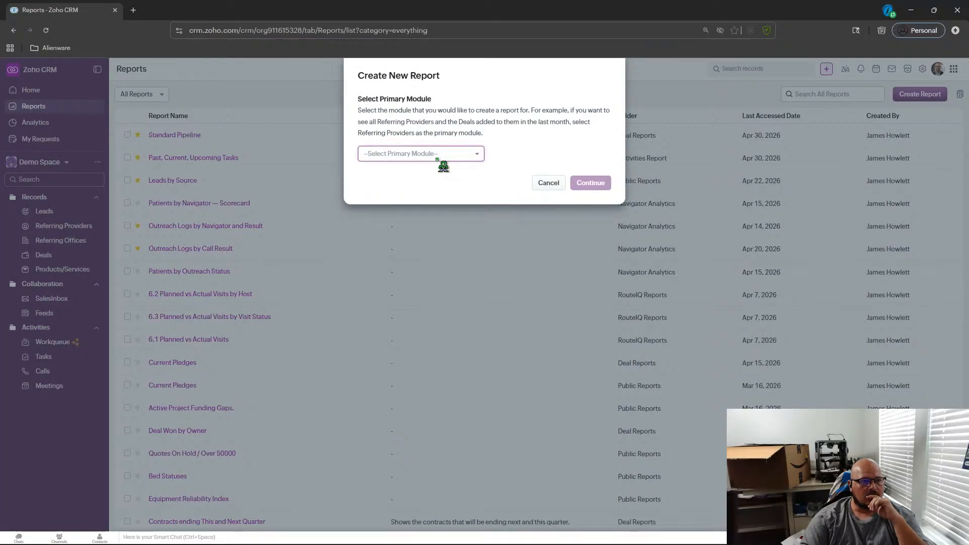
click(439, 158)
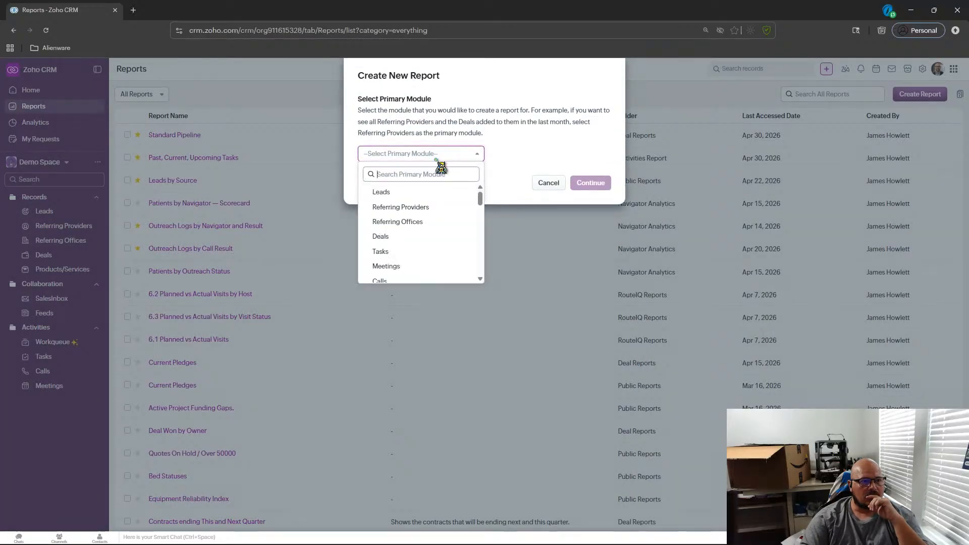
click(442, 209)
click(590, 183)
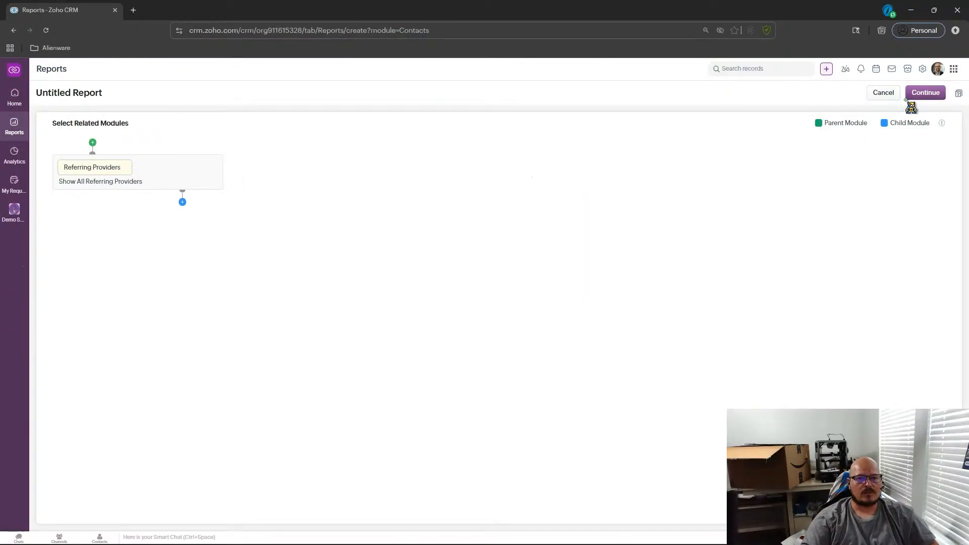
click(926, 93)
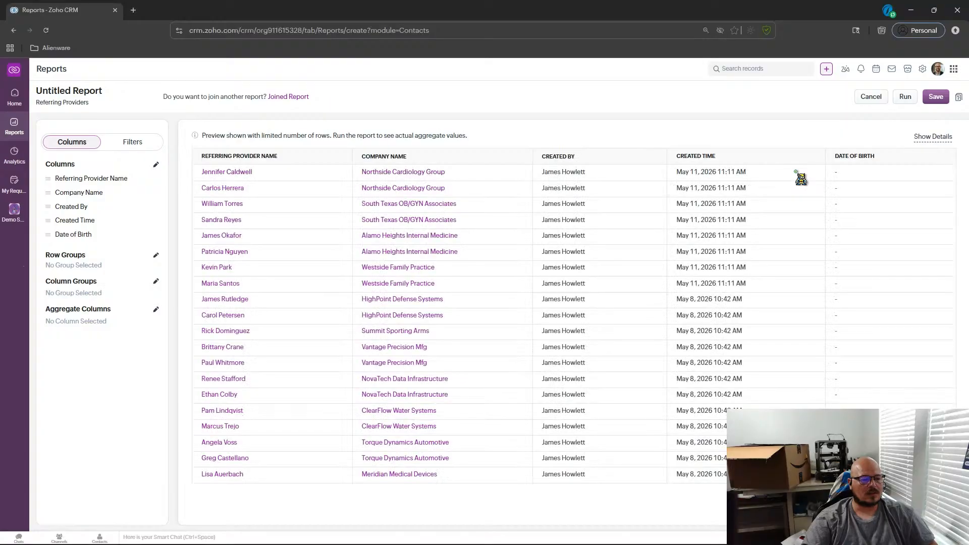
Add a quick view filter to the report on Last Outreach Date with the condition Previous Month.
click(136, 144)
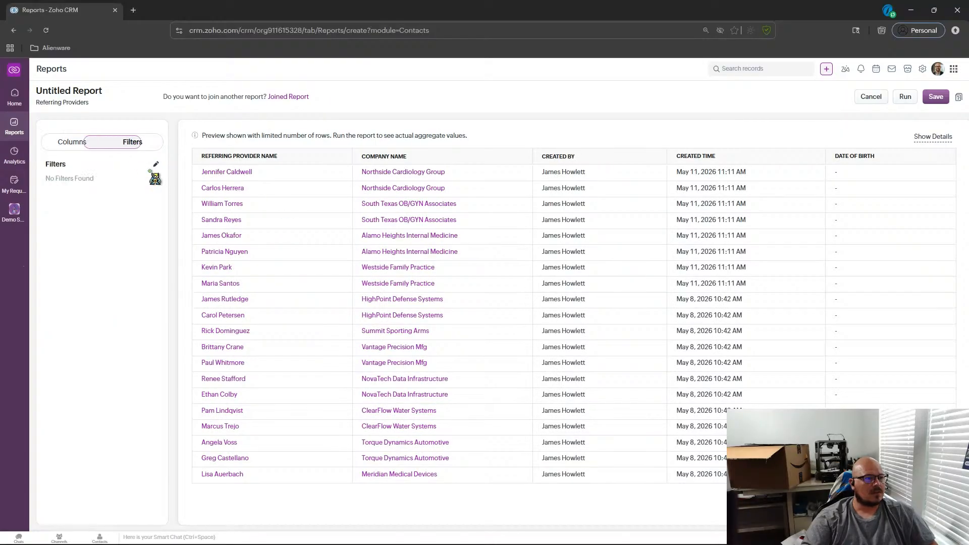
click(155, 165)
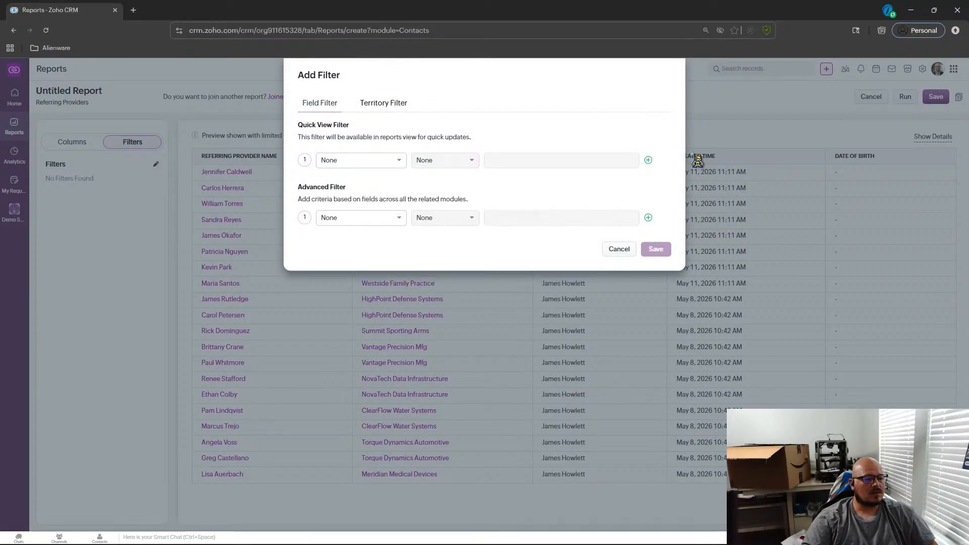
click(389, 161)
text(las)
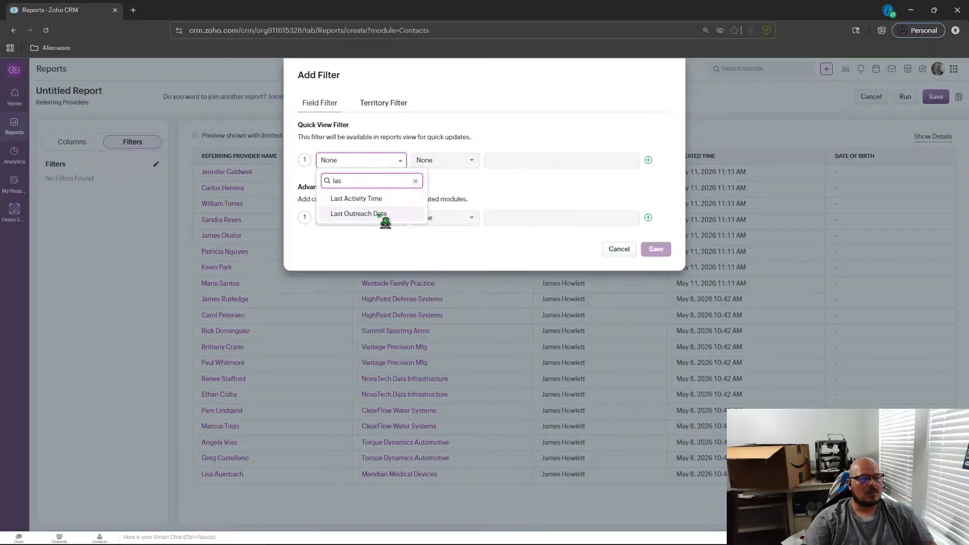
click(385, 214)
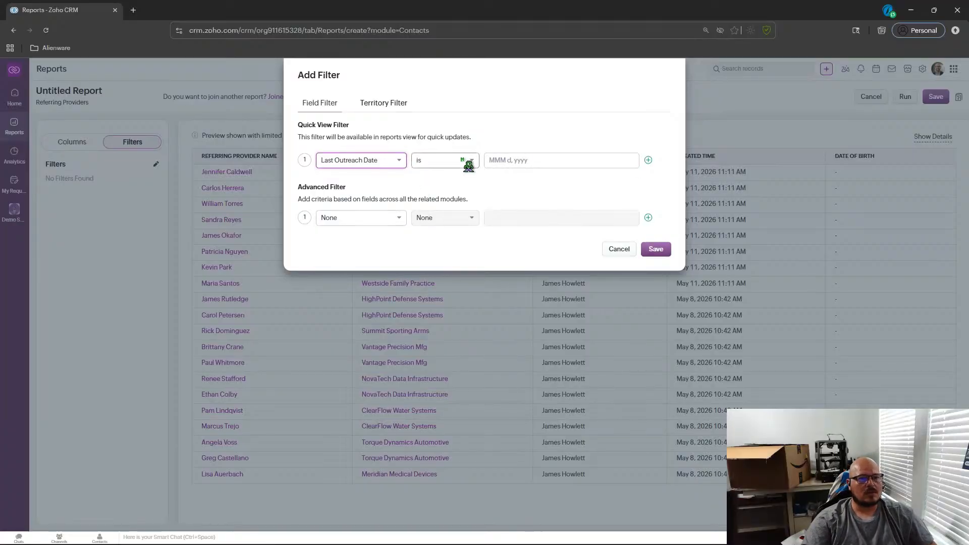
click(523, 157)
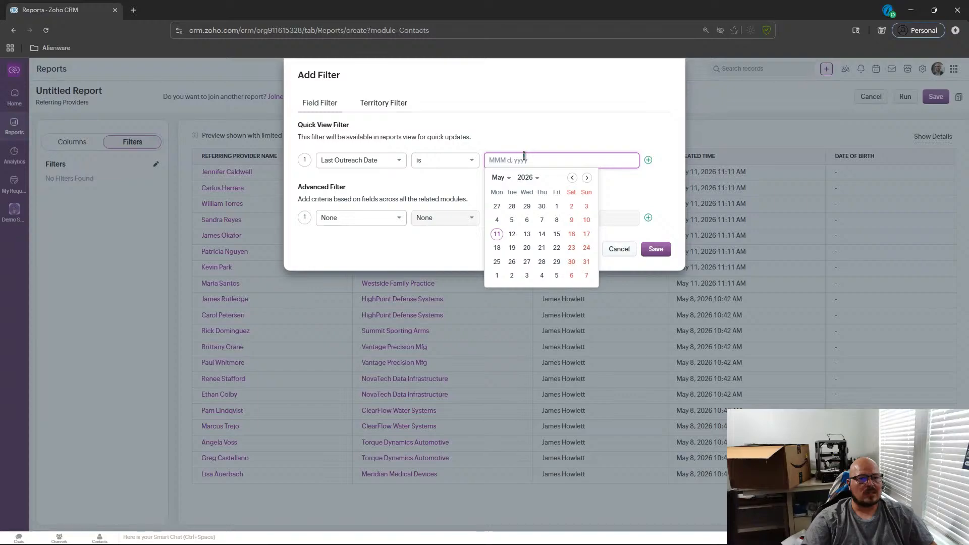
click(468, 164)
scroll(472, 212, down, 5)
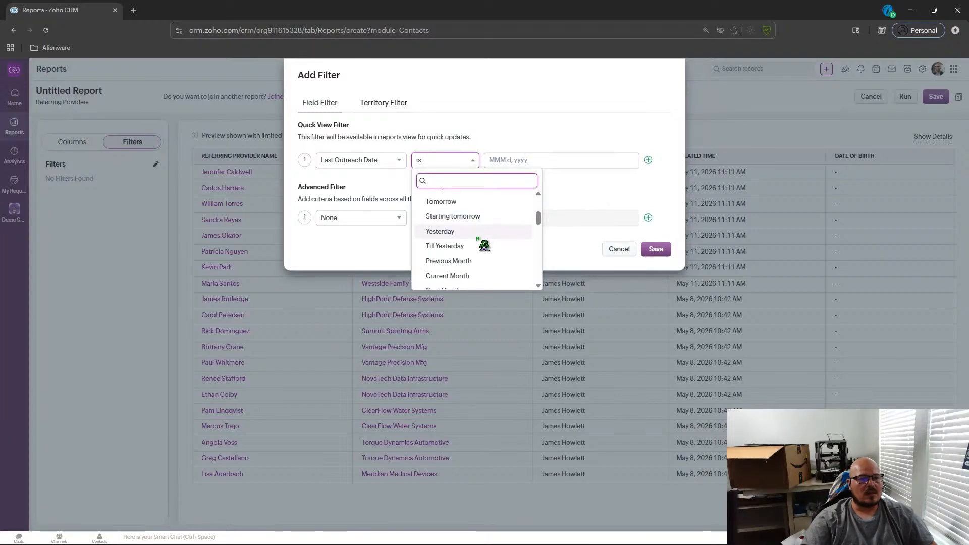
click(459, 261)
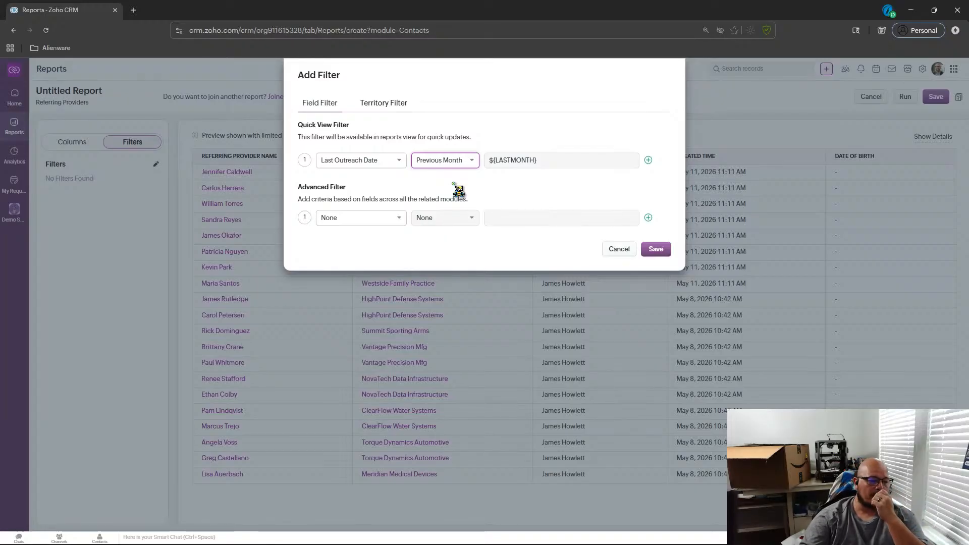
click(654, 253)
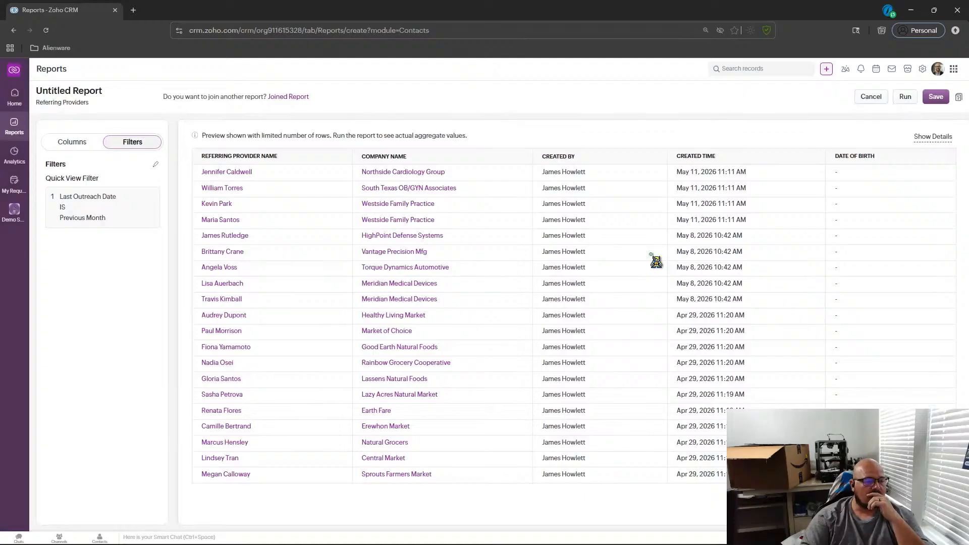
Try adding a second quick view filter condition, then cancel the filter and discard the unsaved report.
click(156, 165)
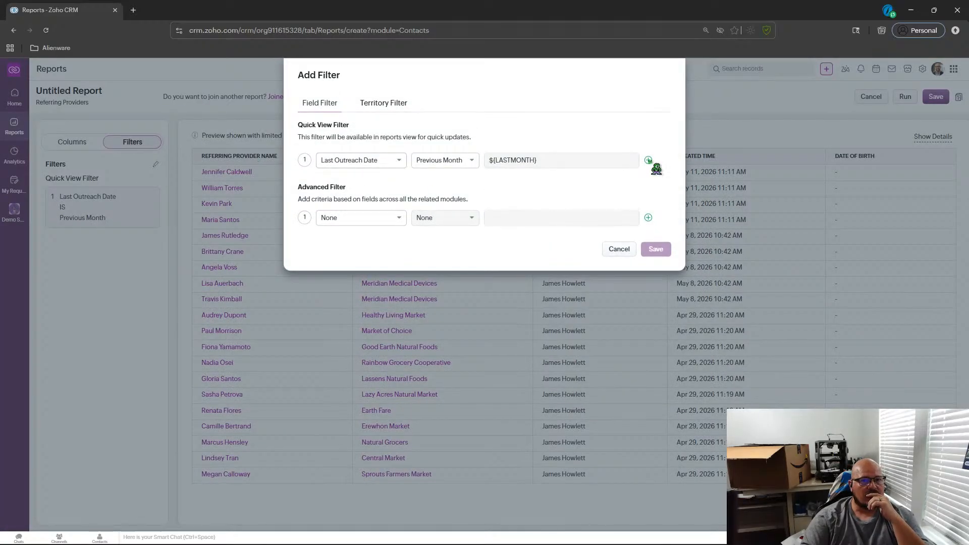
click(379, 218)
scroll(378, 278, down, 8)
scroll(382, 280, down, 3)
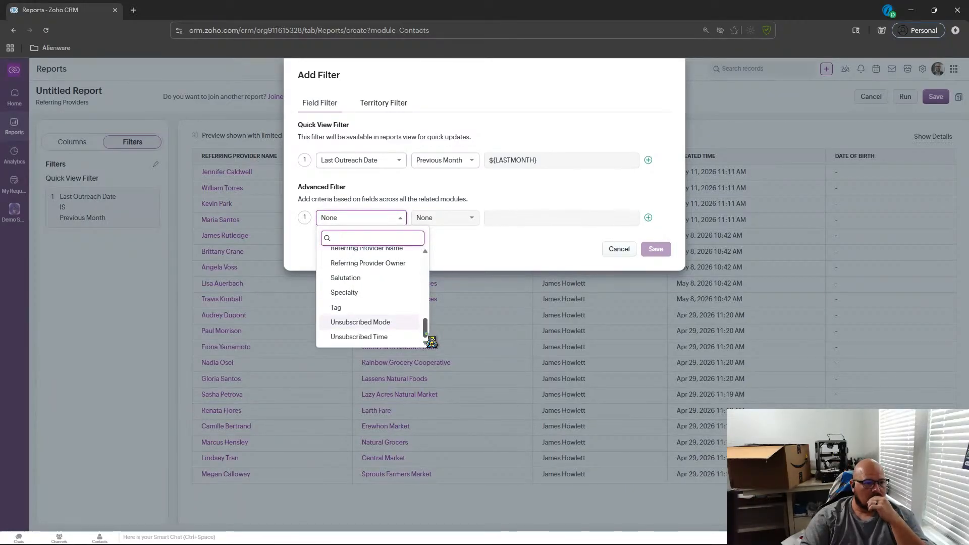
drag(434, 338, 431, 254)
click(673, 155)
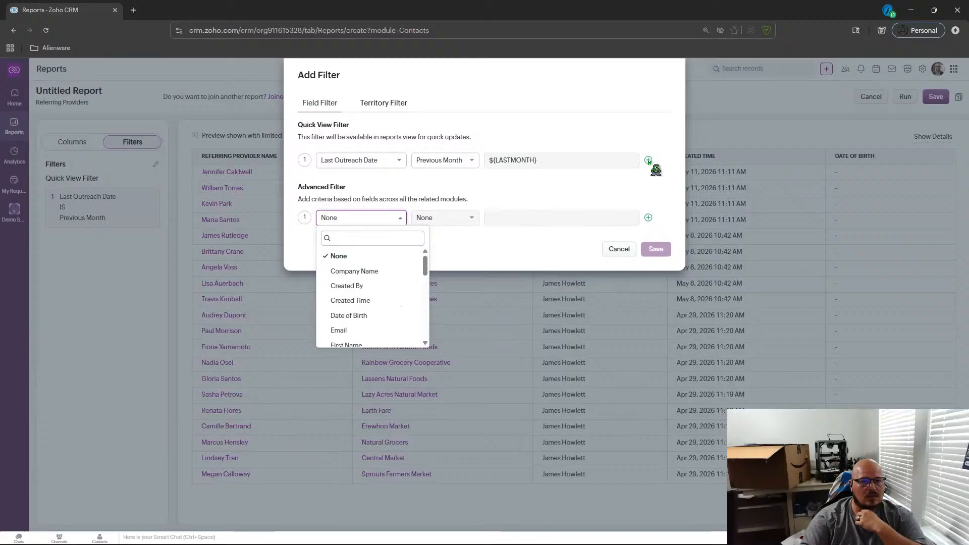
click(649, 161)
click(368, 192)
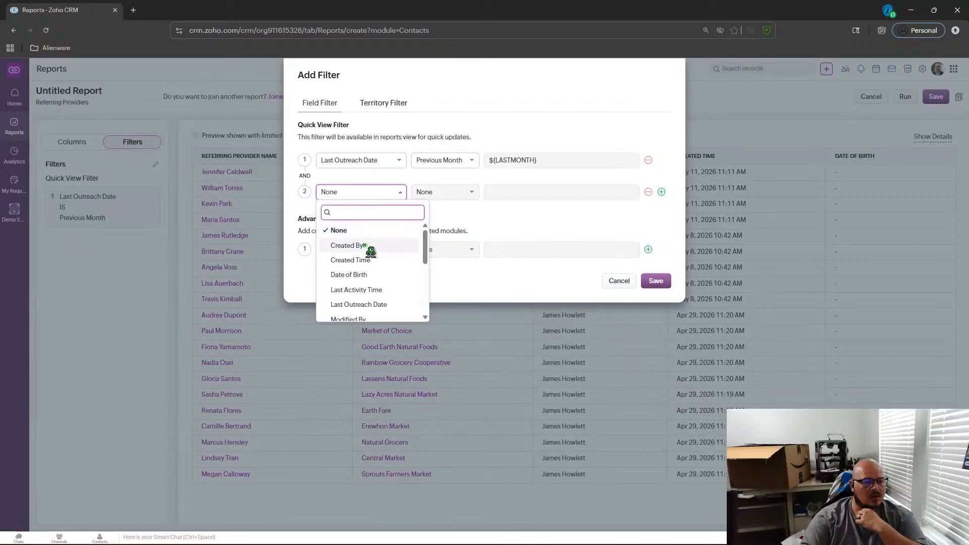
mouse_move(427, 247)
mouse_down()
mouse_move(434, 308)
mouse_move(434, 240)
mouse_up()
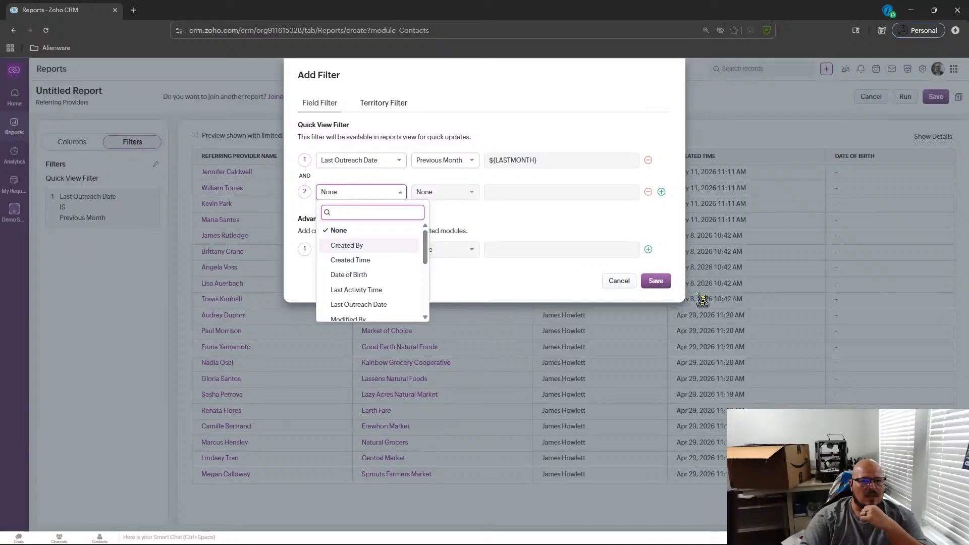
click(619, 280)
click(869, 101)
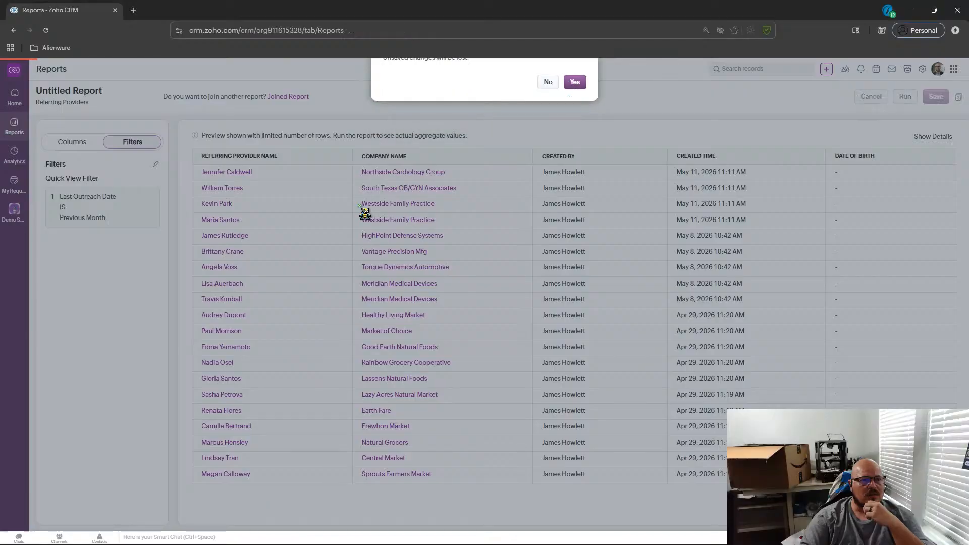
click(574, 116)
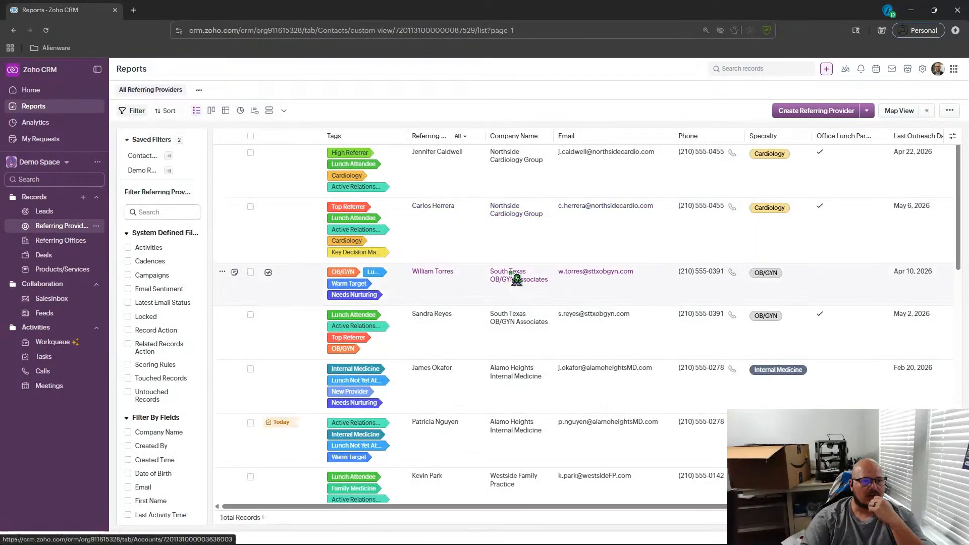
click(450, 178)
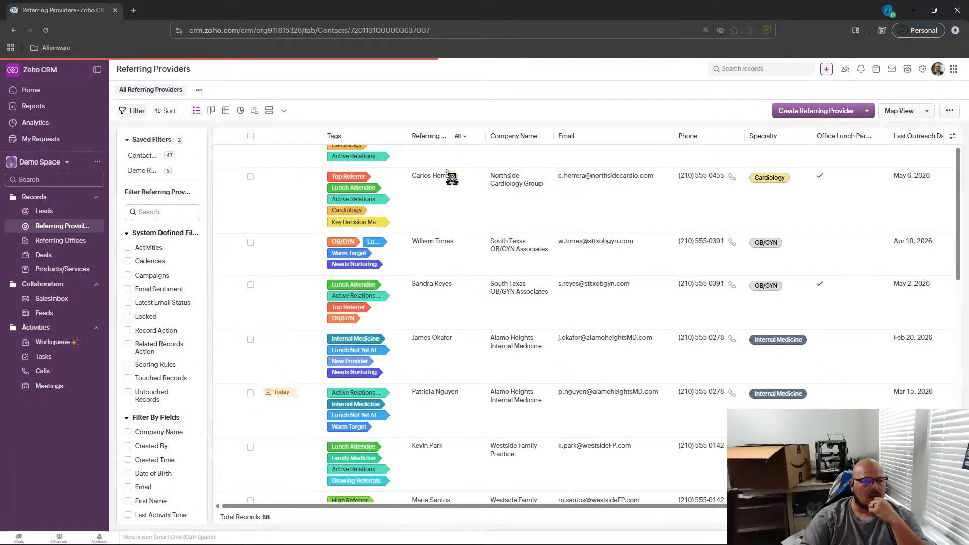
scroll(453, 180, down, 1)
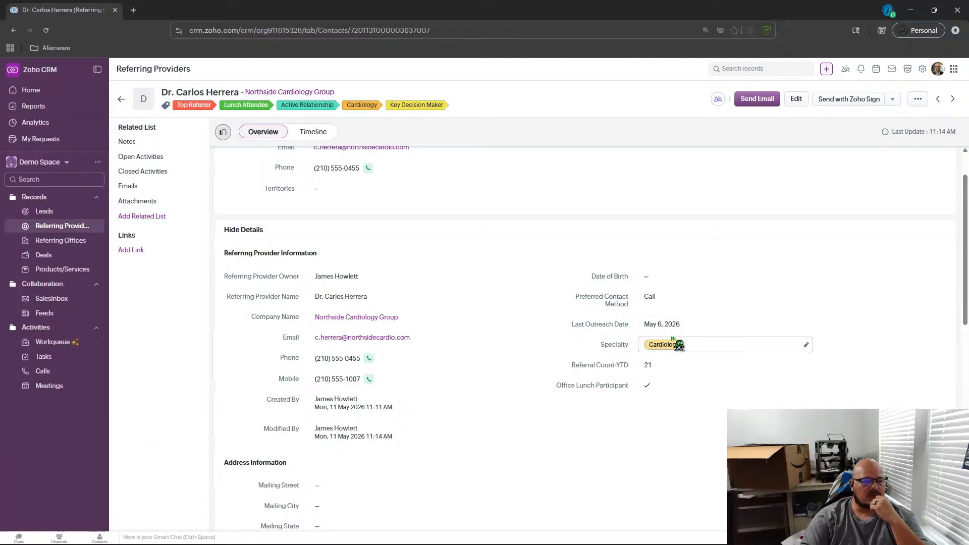
click(71, 242)
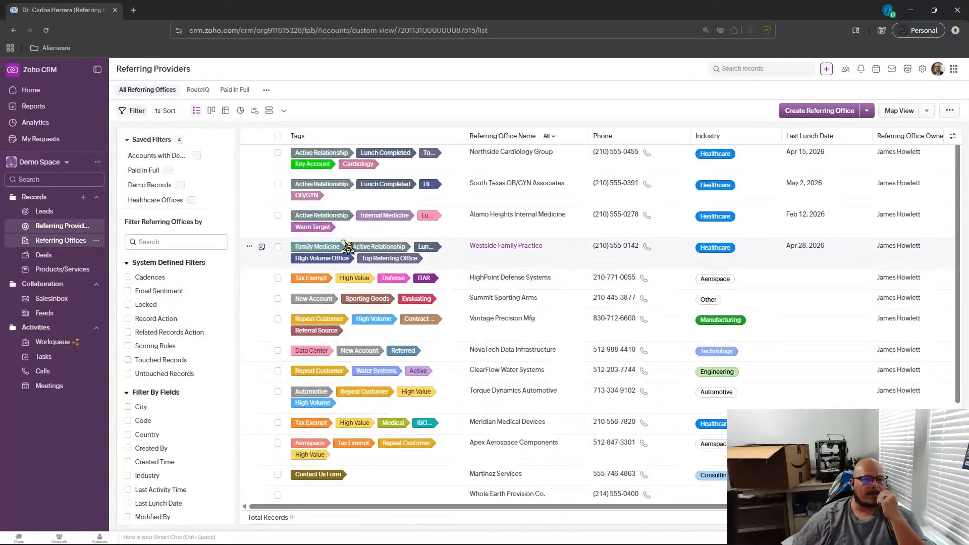
click(474, 218)
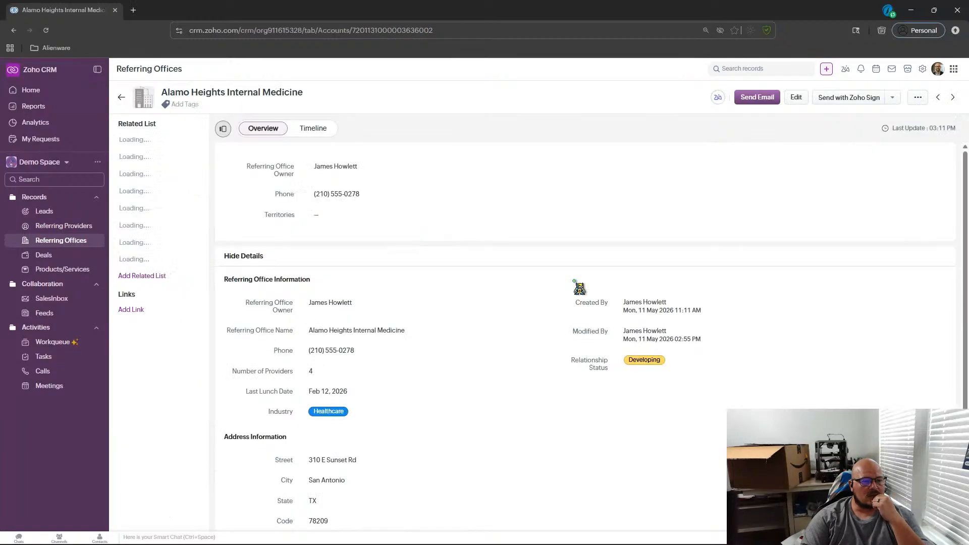
scroll(580, 288, down, 1)
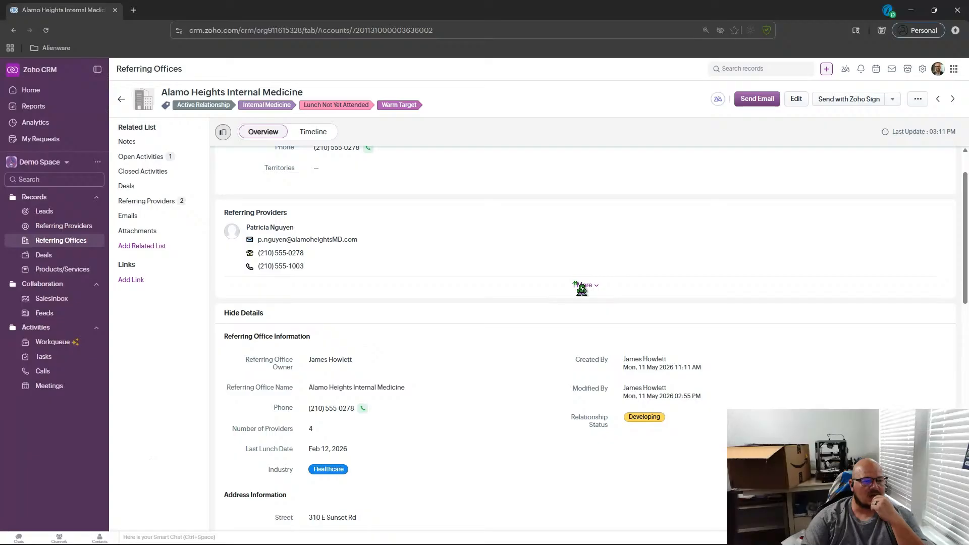
scroll(576, 292, down, 2)
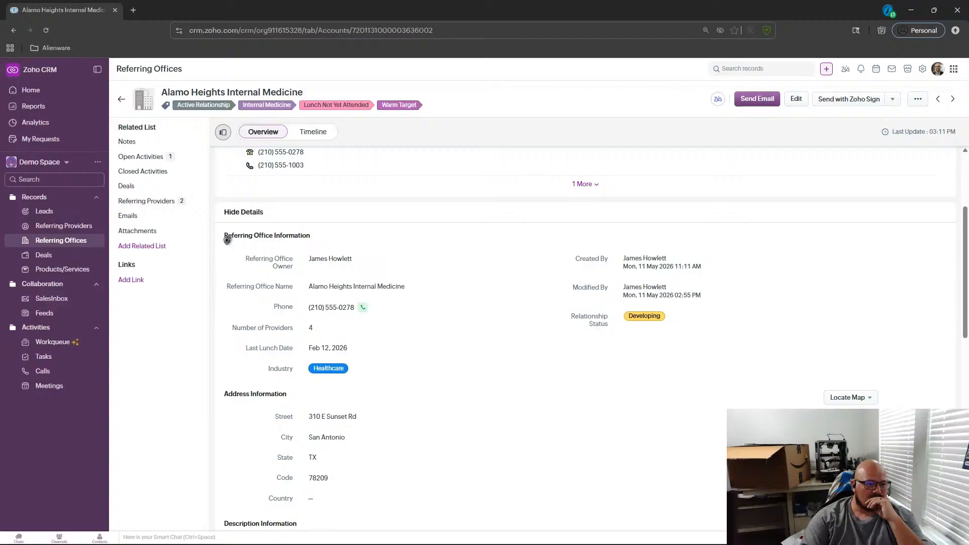
click(70, 226)
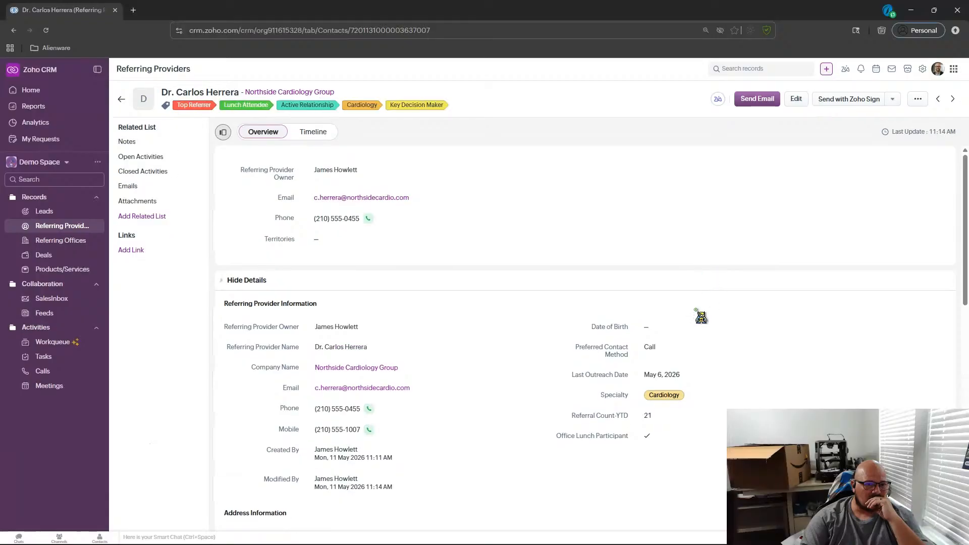
click(121, 99)
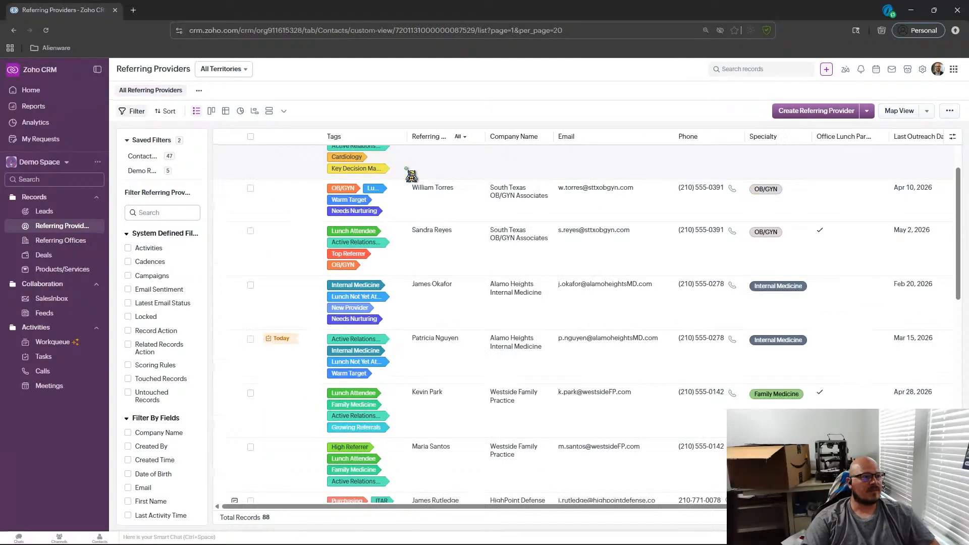
Create a new report on the Referring Providers module, continuing past the related modules screen.
click(50, 107)
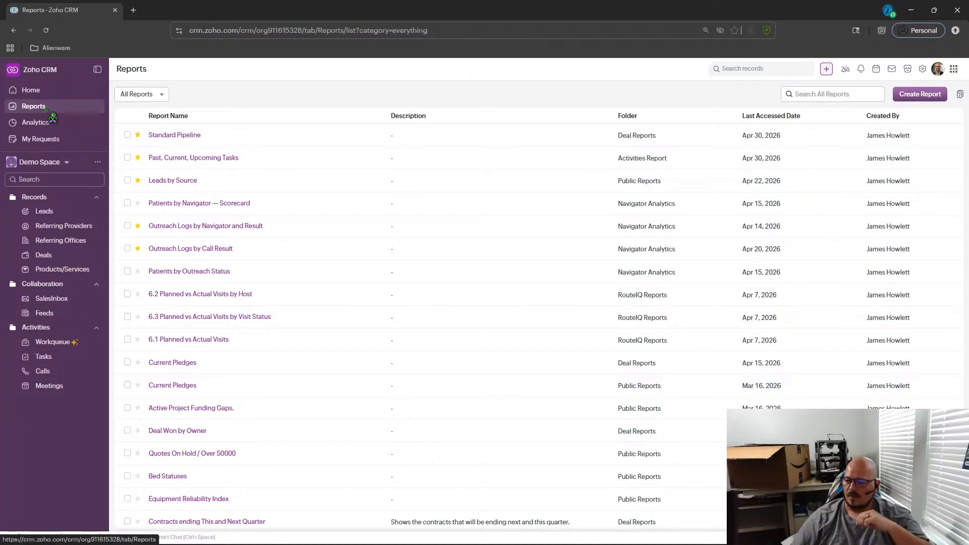
click(917, 96)
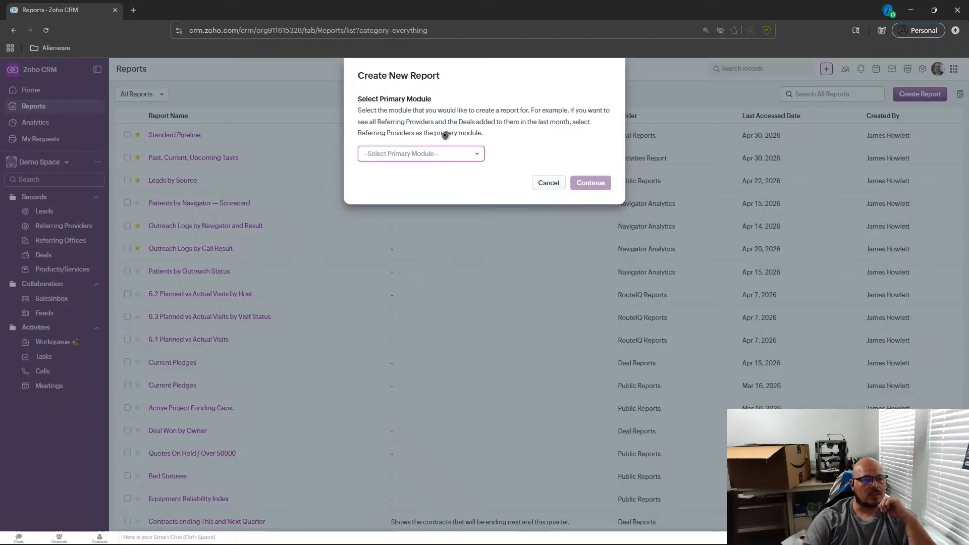
click(447, 156)
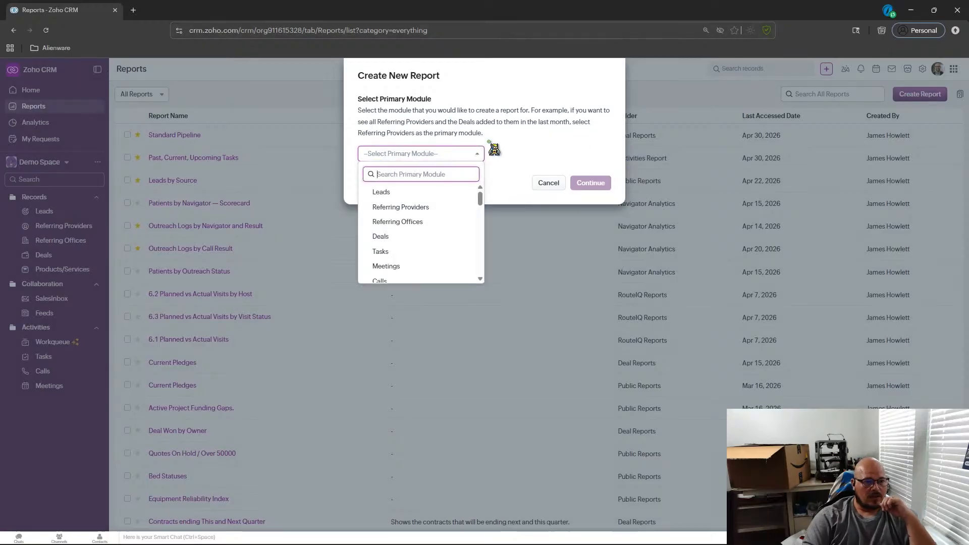
click(413, 209)
click(605, 182)
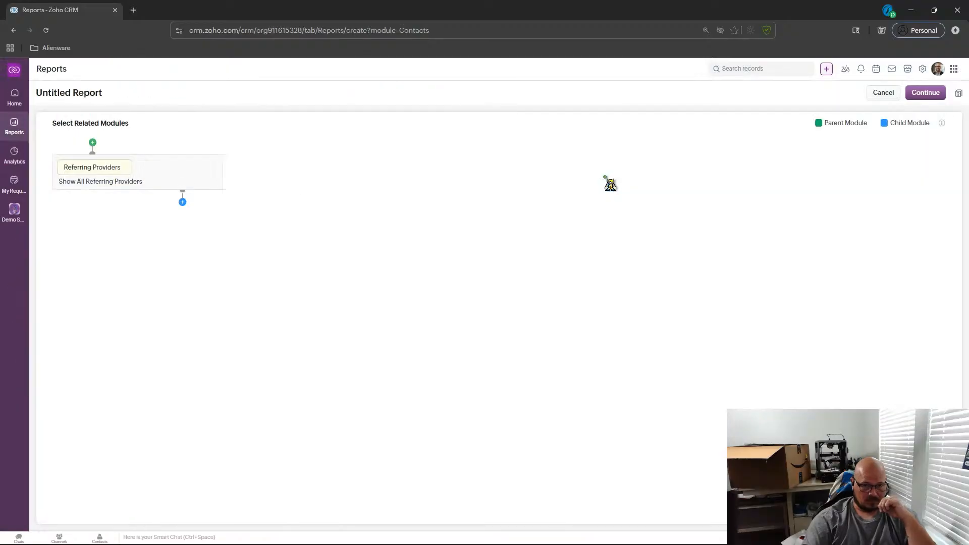
click(915, 99)
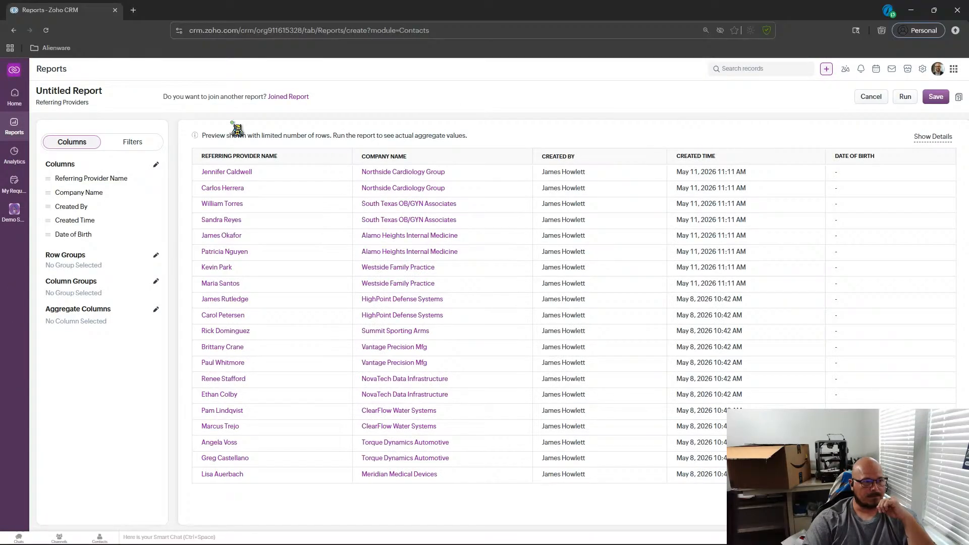
Add a quick view filter to the new report on Last Outreach Date with the condition Previous Month.
click(132, 142)
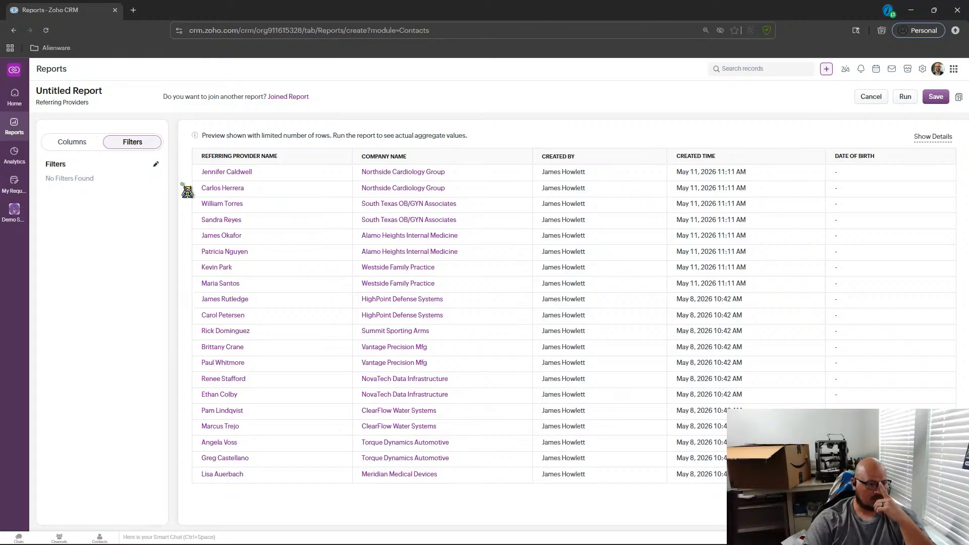
click(161, 170)
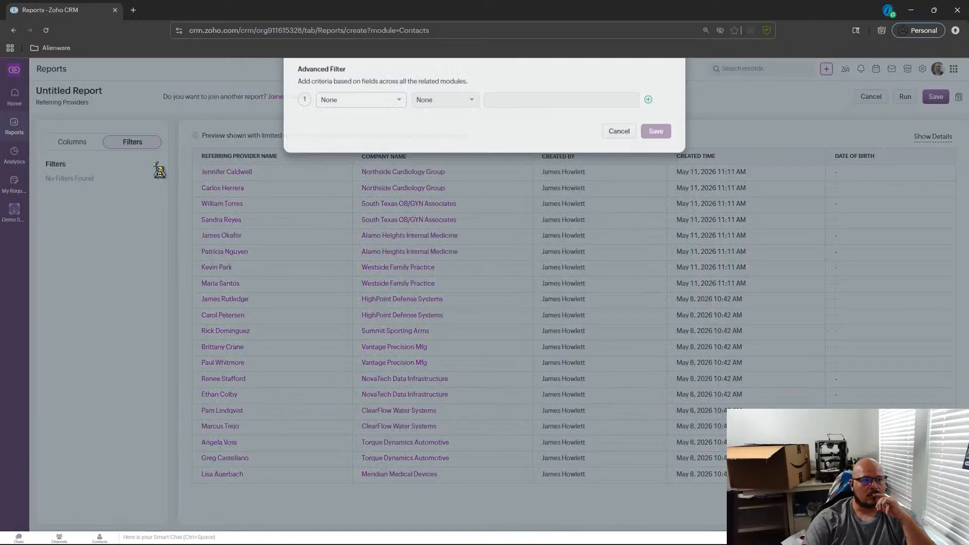
click(390, 161)
scroll(390, 215, down, 10)
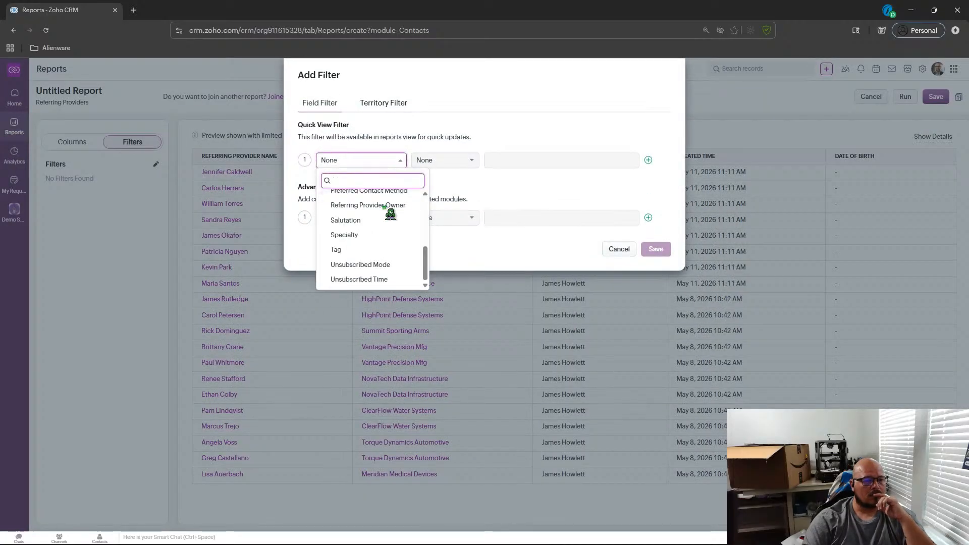
scroll(390, 257, up, 1)
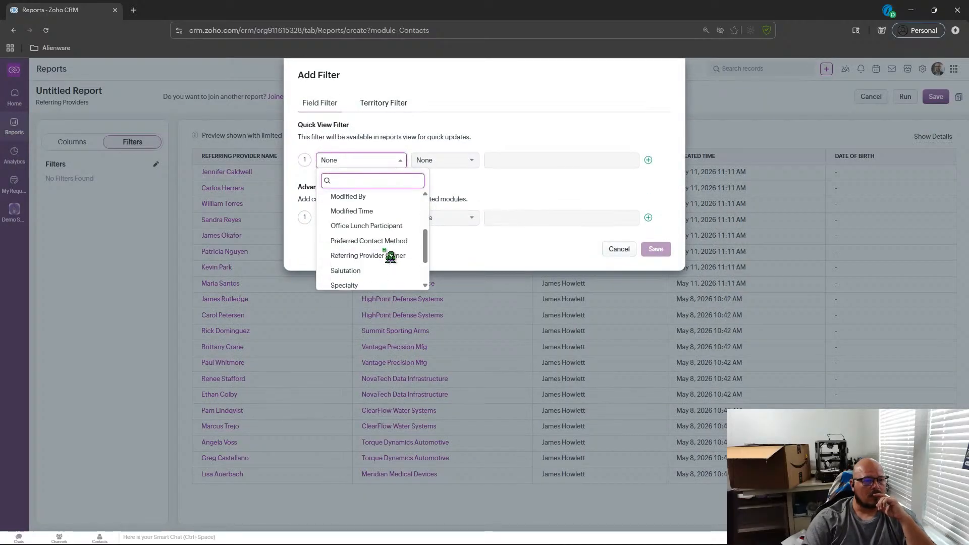
mouse_move(427, 253)
mouse_down()
mouse_move(429, 271)
mouse_move(429, 260)
mouse_up()
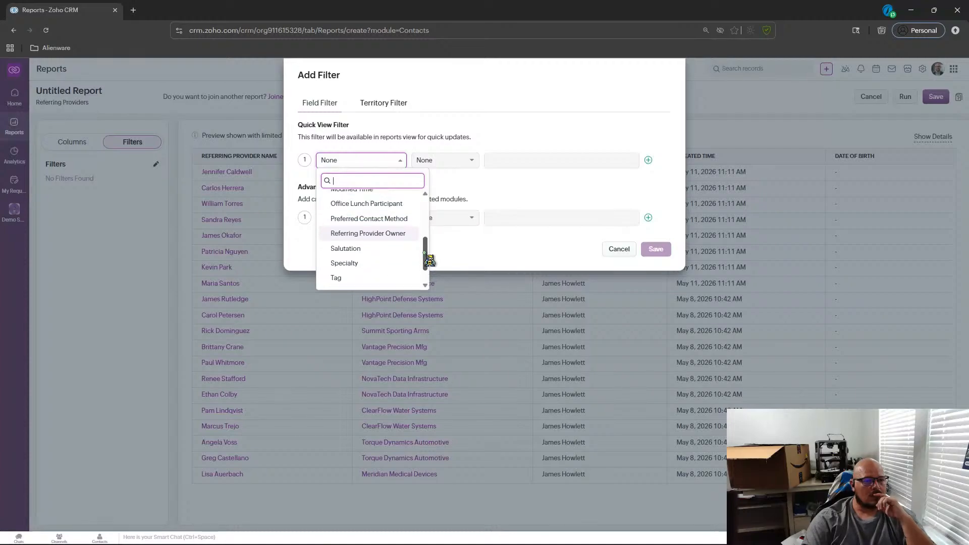
drag(429, 260, 429, 240)
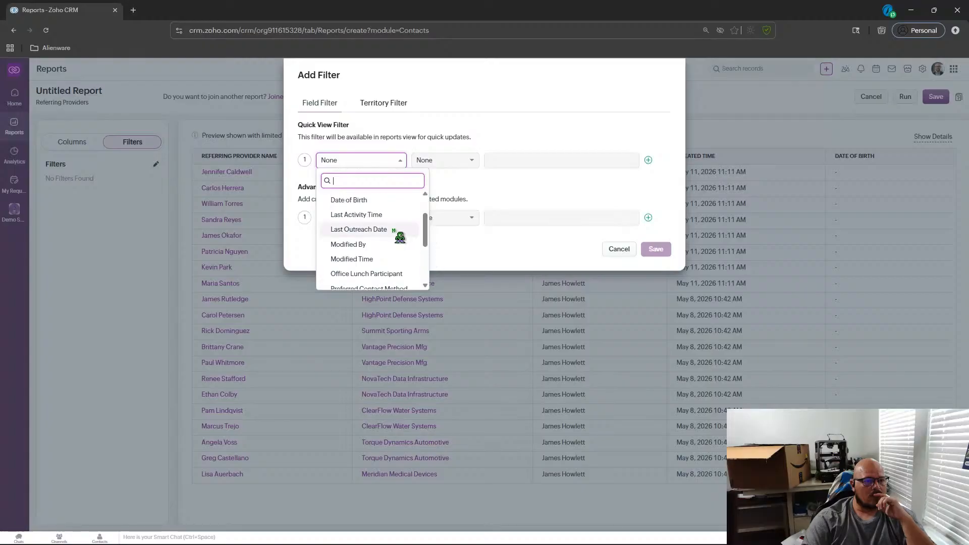
click(372, 226)
click(450, 167)
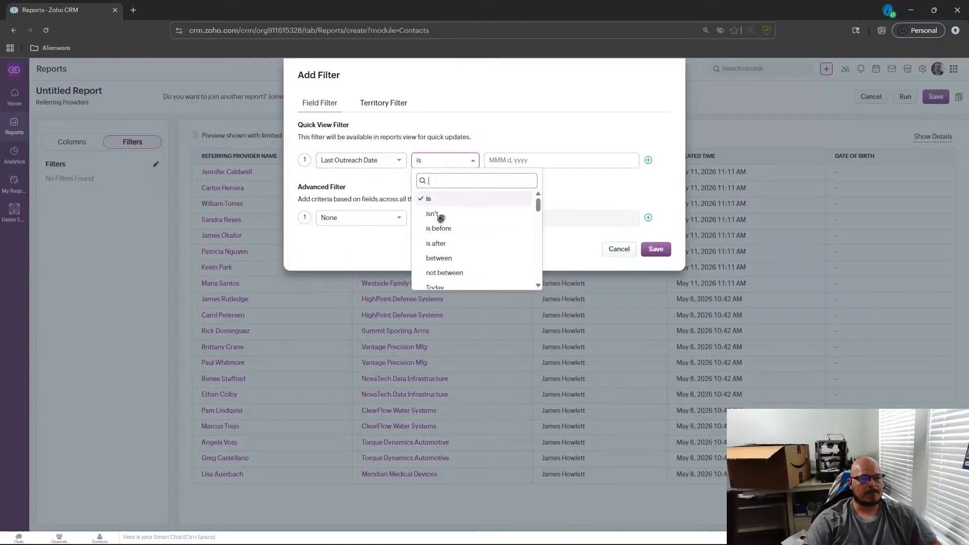
scroll(479, 270, down, 3)
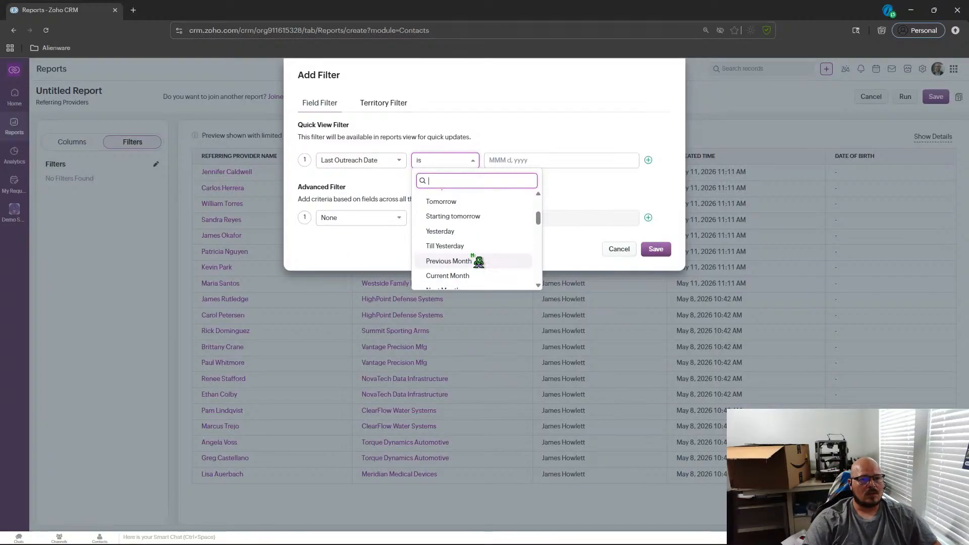
click(470, 262)
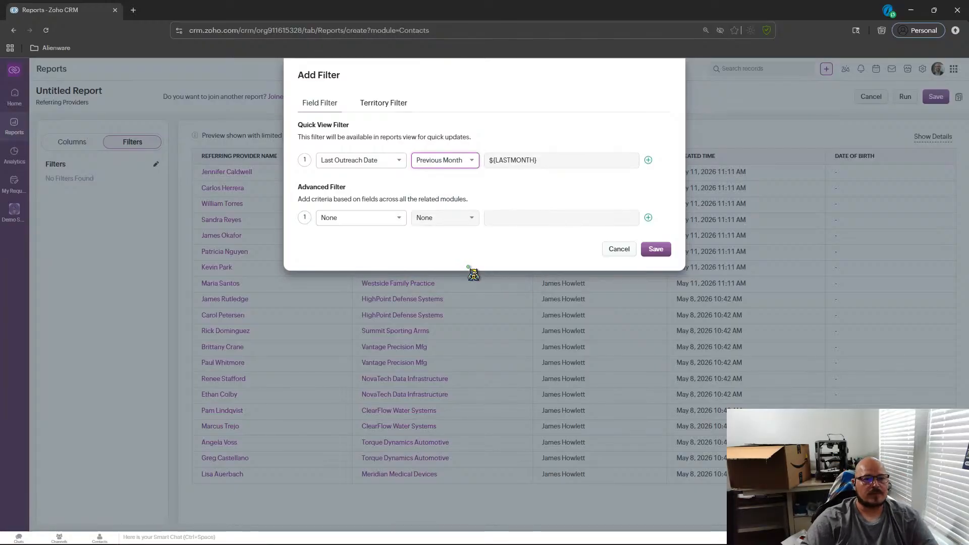
click(656, 249)
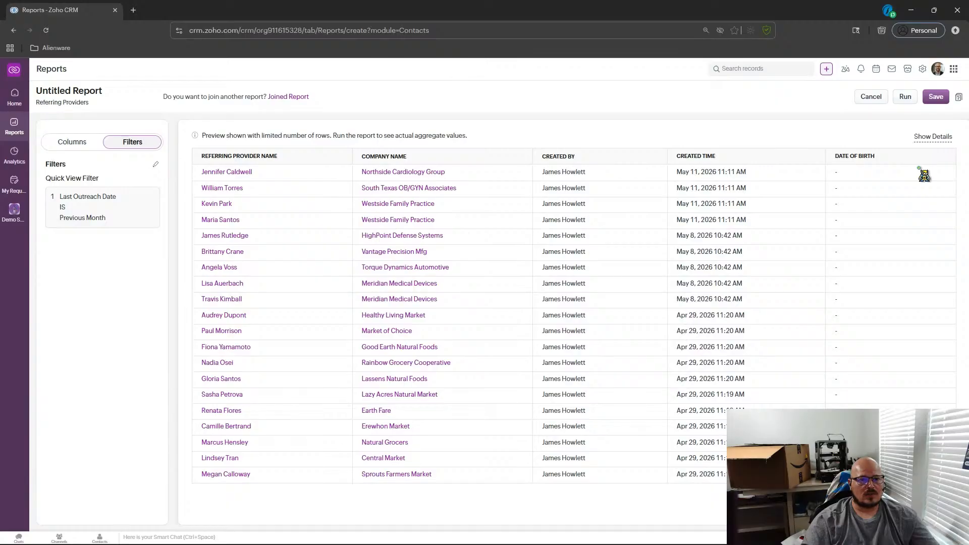
Add an advanced filter requiring the Specialty field to be not empty.
click(156, 165)
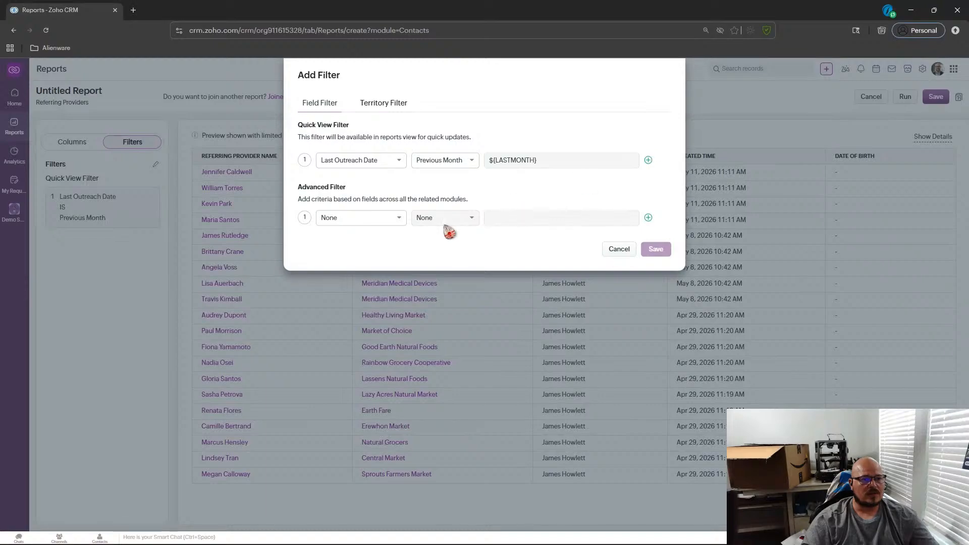
click(408, 219)
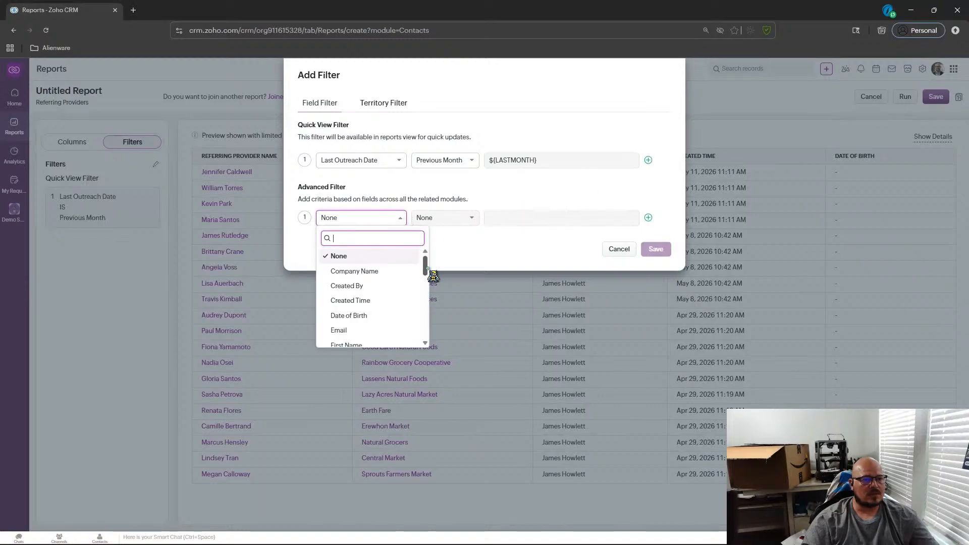
drag(426, 260, 433, 350)
click(345, 293)
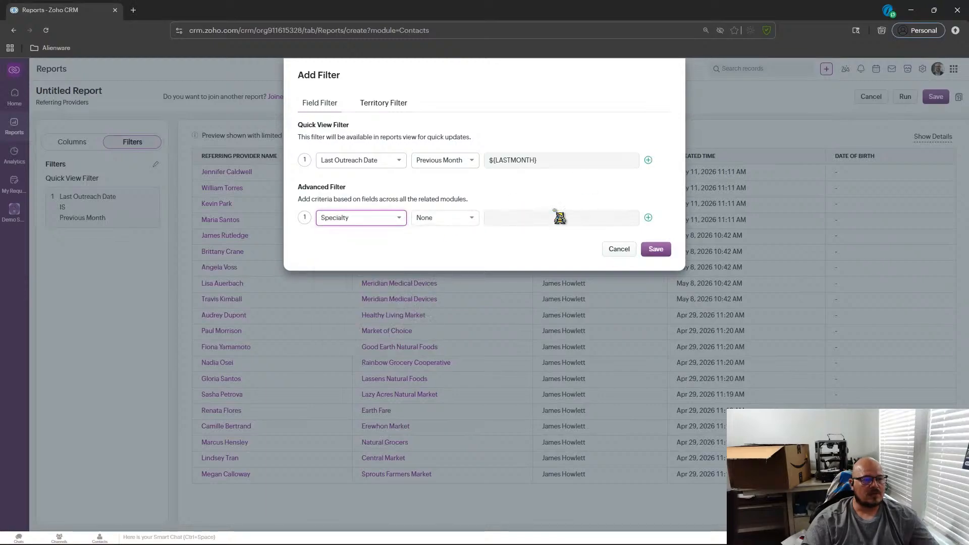
click(454, 219)
scroll(483, 266, down, 2)
scroll(483, 267, up, 2)
scroll(484, 267, down, 2)
scroll(483, 266, up, 2)
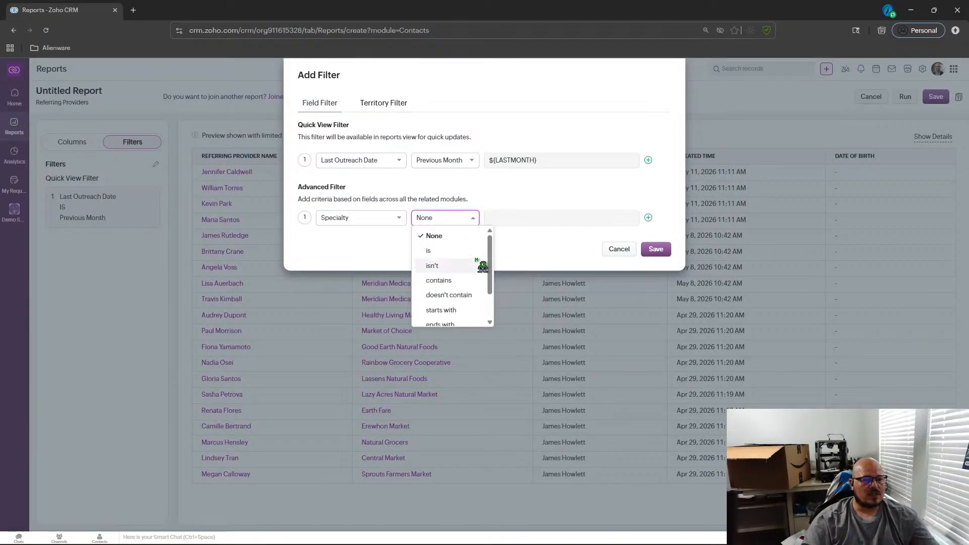
scroll(448, 282, down, 2)
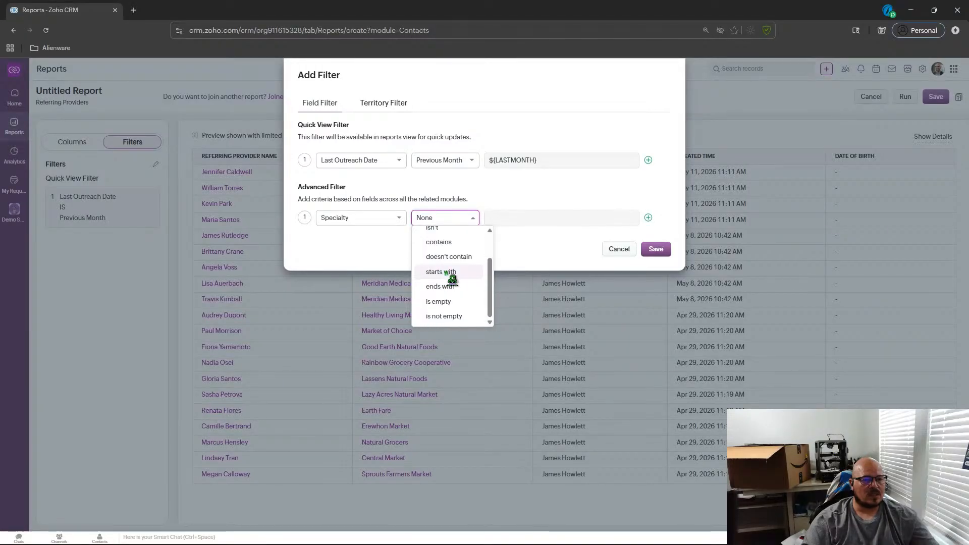
scroll(449, 267, up, 2)
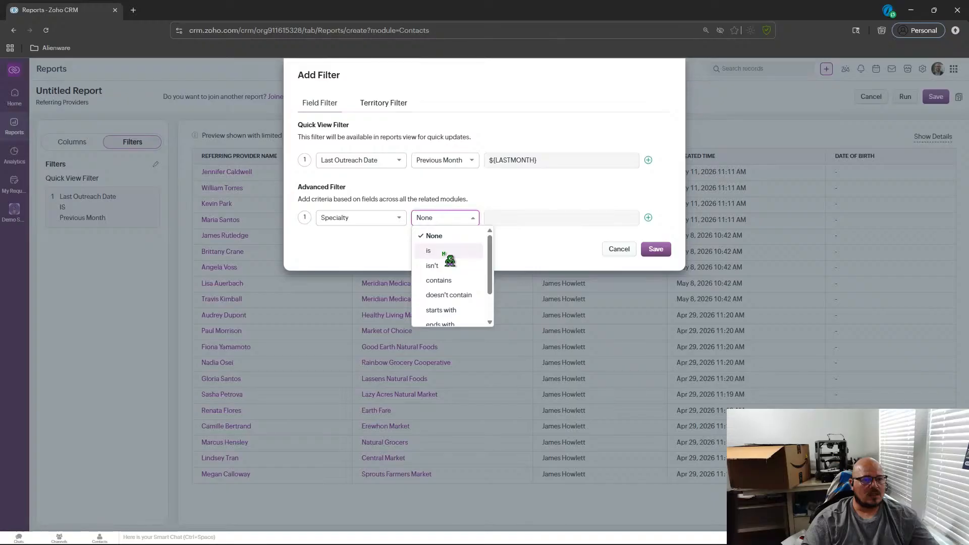
click(481, 250)
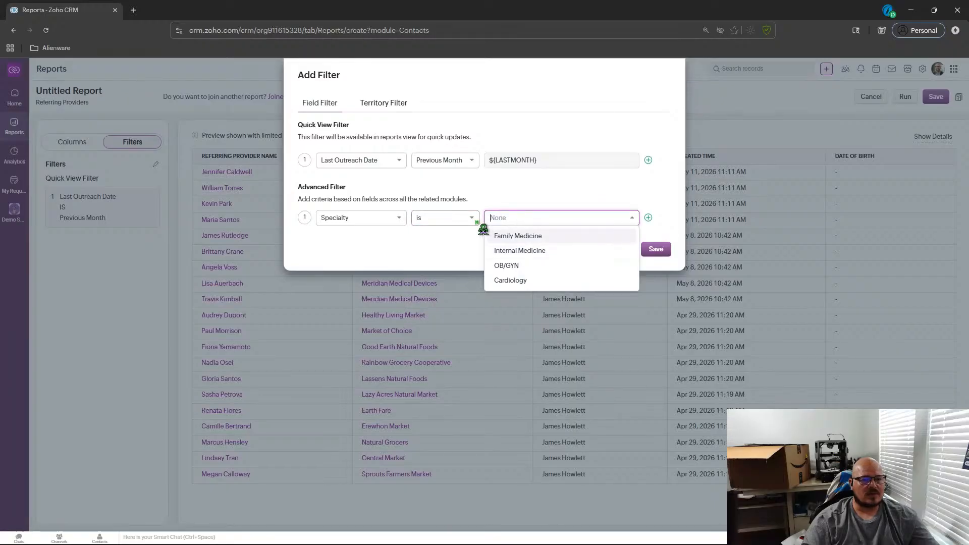
click(472, 218)
scroll(461, 277, down, 2)
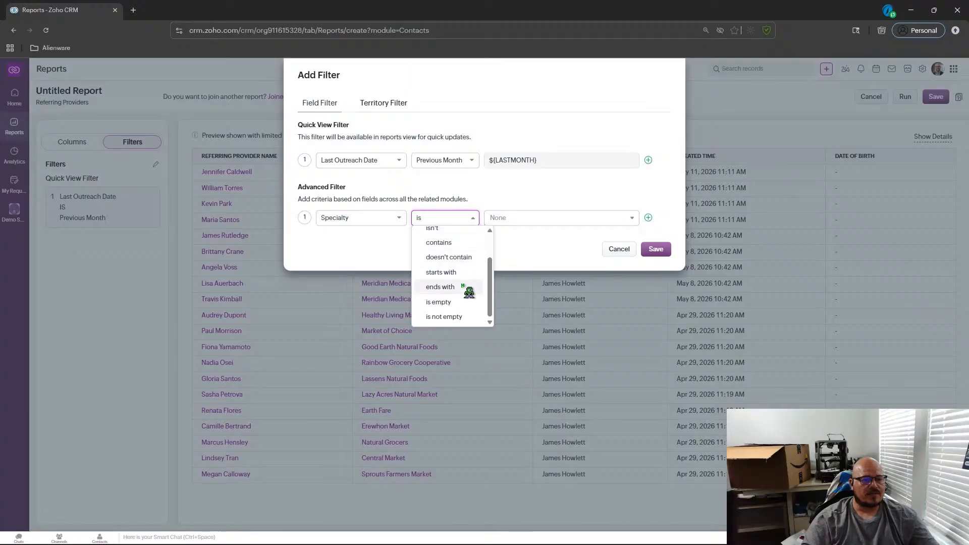
click(455, 317)
click(656, 249)
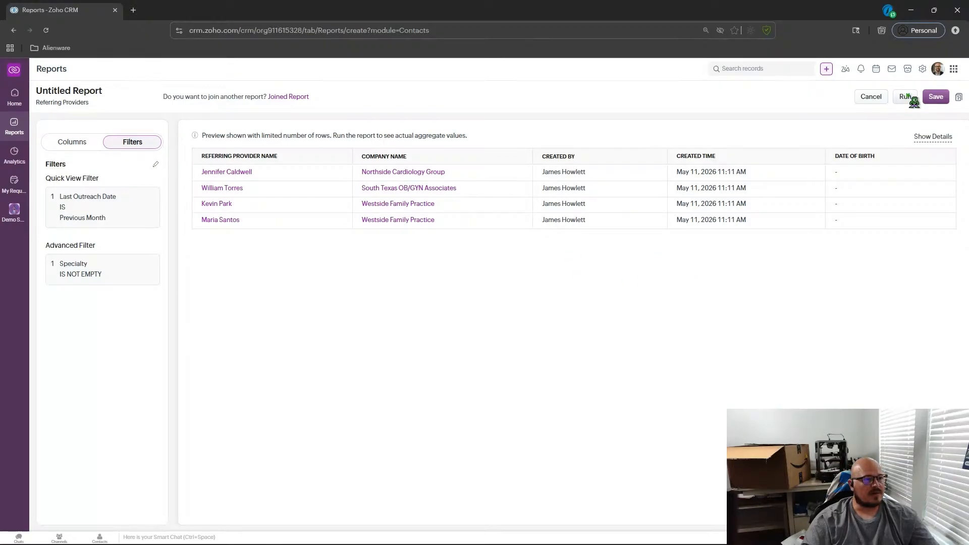
Swap the Created By and Created Time columns for Email, Last Outreach Date, Specialty, Referral Count-YTD, Phone and Office Lunch Participant.
click(76, 144)
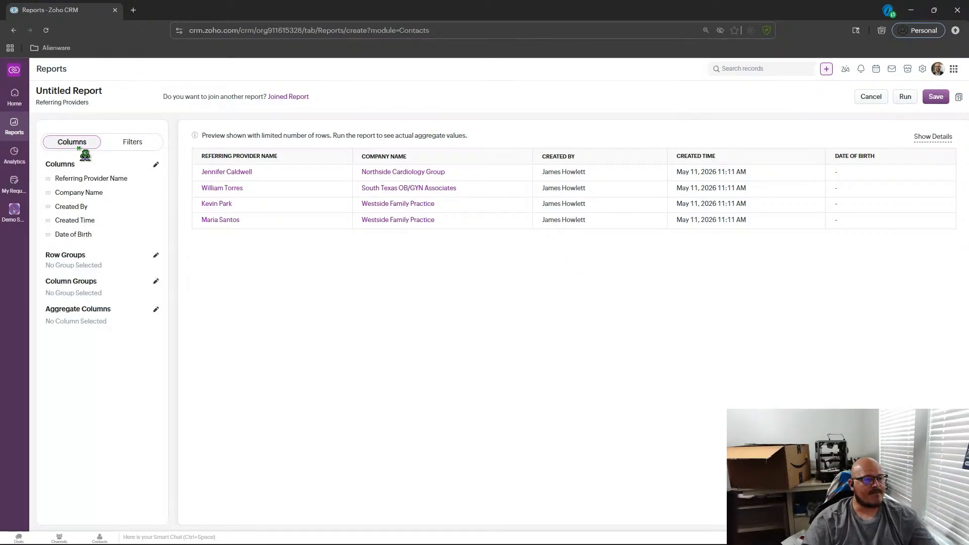
click(156, 167)
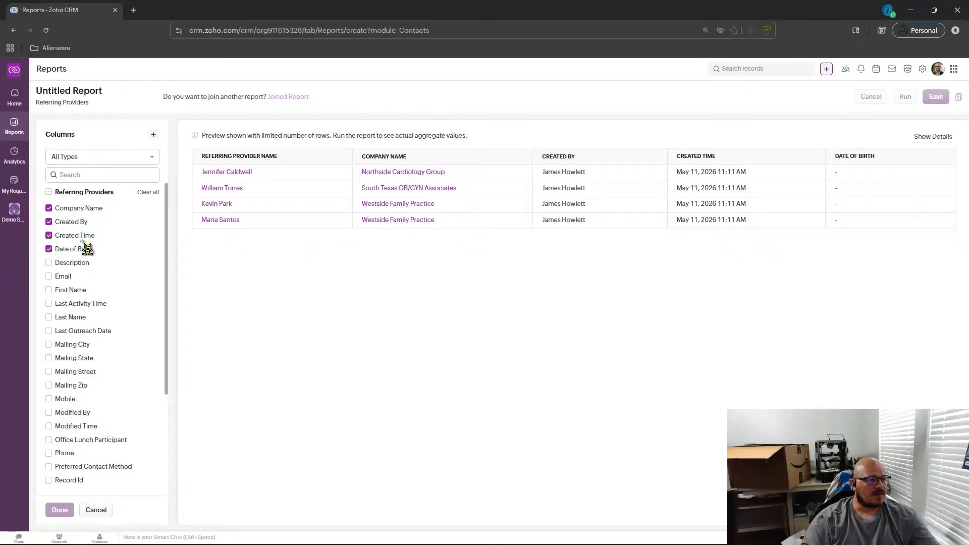
click(49, 235)
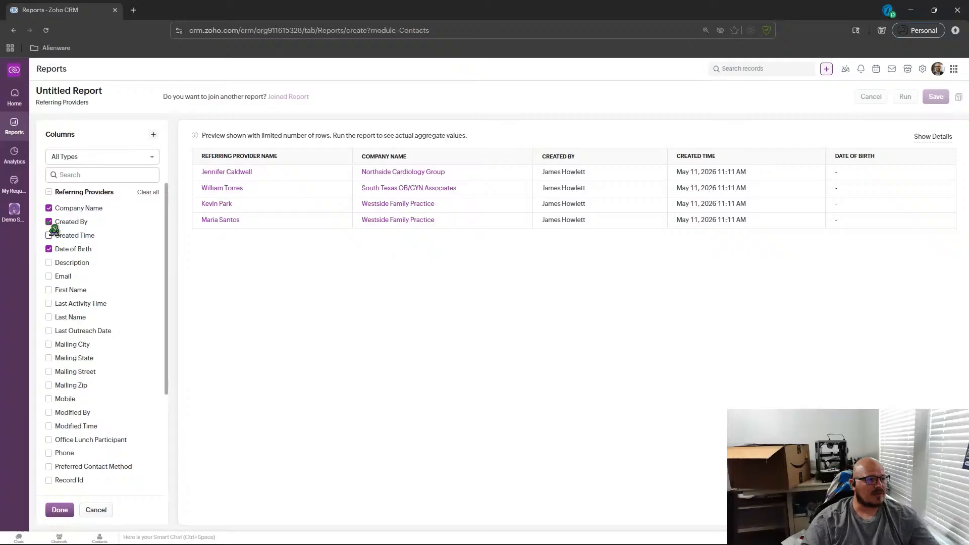
click(49, 221)
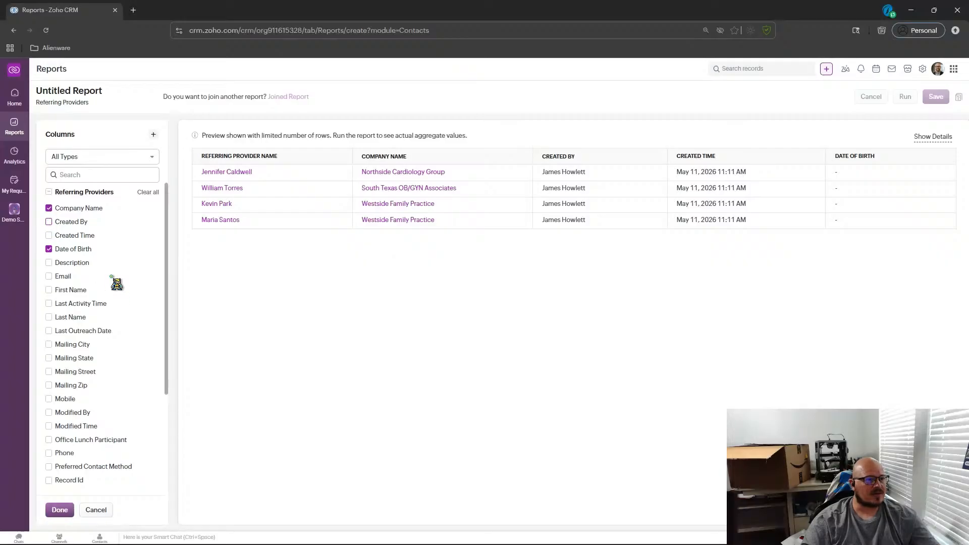
scroll(118, 285, down, 1)
click(48, 226)
scroll(172, 267, up, 1)
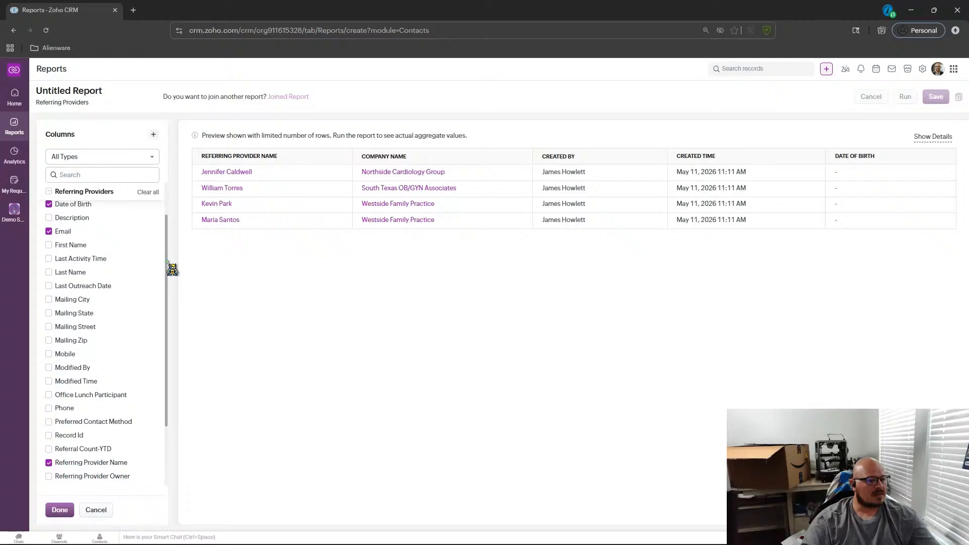
drag(167, 262, 167, 278)
click(49, 266)
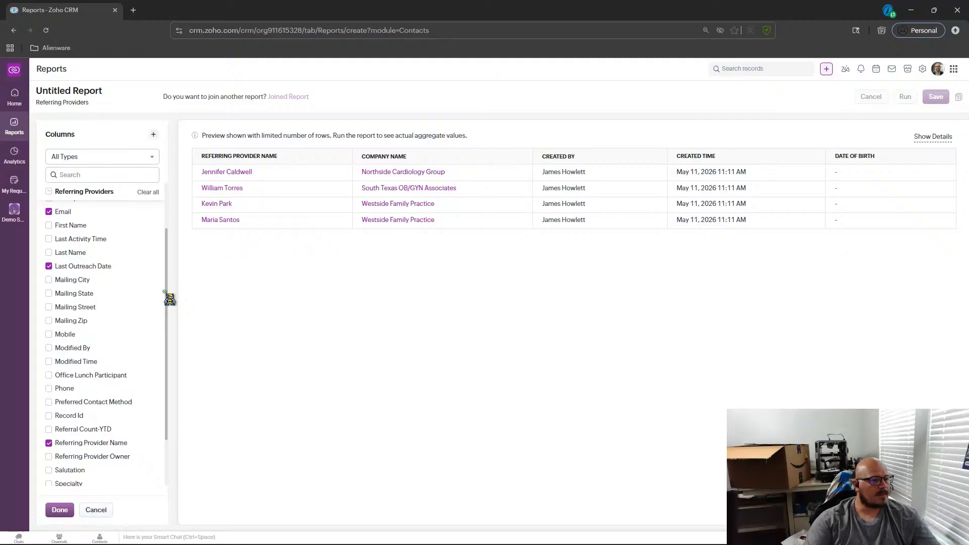
scroll(170, 308, up, 1)
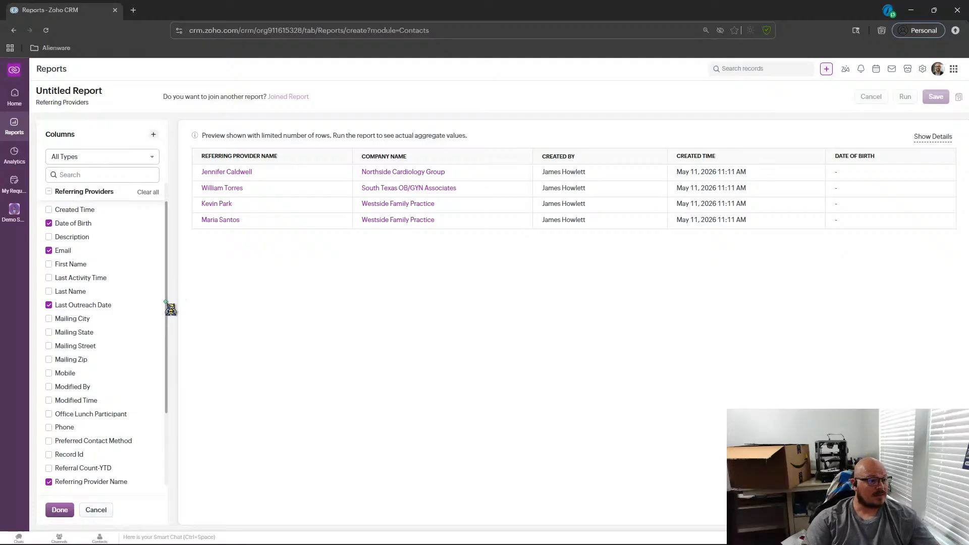
scroll(143, 335, down, 3)
scroll(144, 335, down, 1)
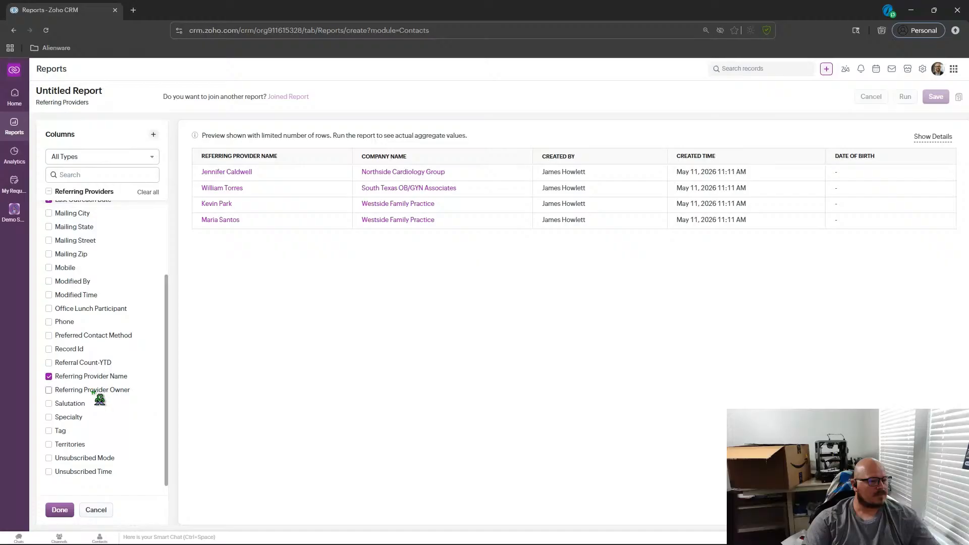
click(80, 419)
click(107, 364)
scroll(106, 399, up, 1)
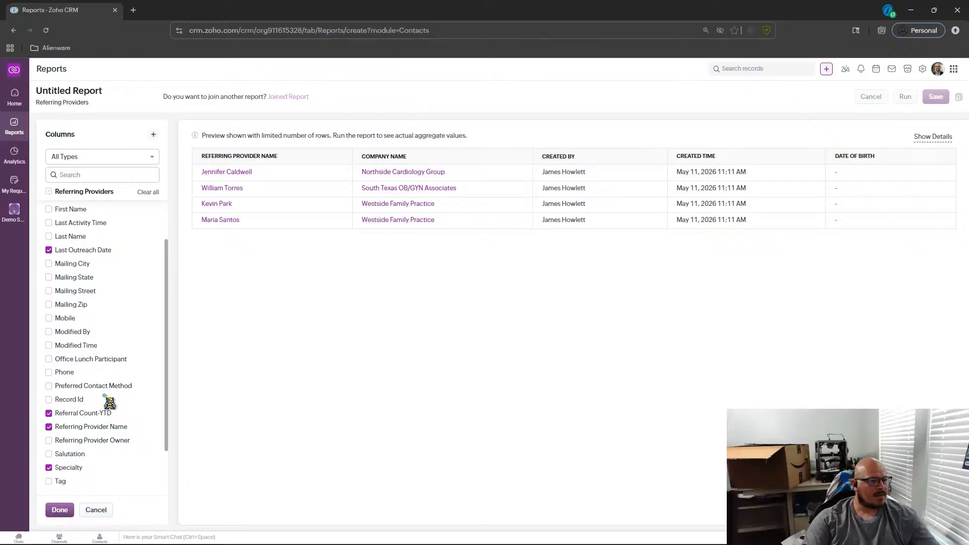
click(82, 362)
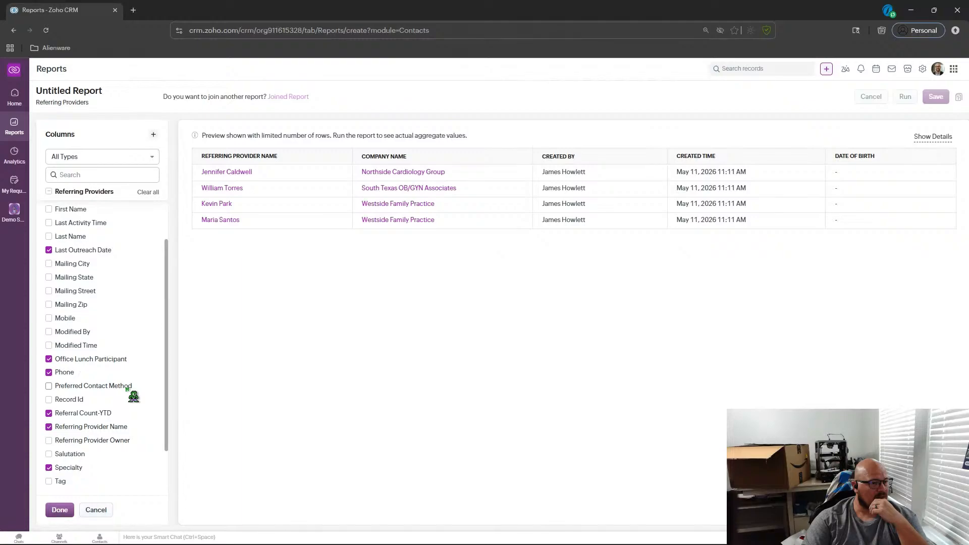
scroll(133, 396, up, 2)
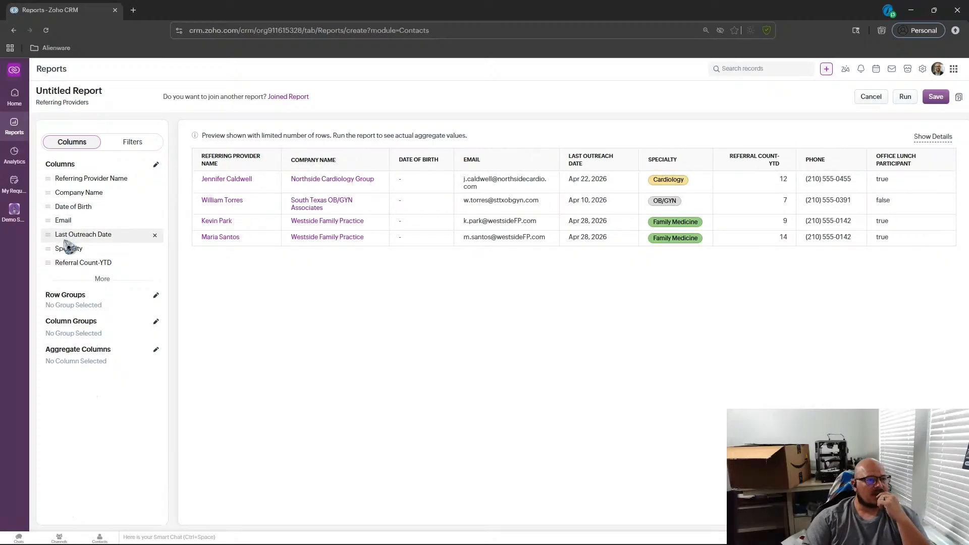
Reorder the report columns, placing Date of Birth after Referral Count-YTD and Phone right after Email.
drag(54, 212, 53, 268)
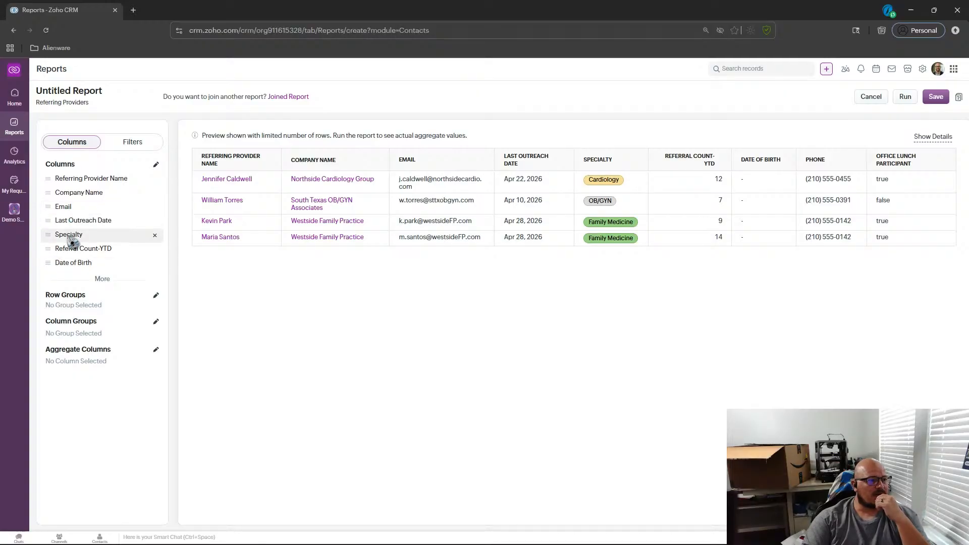
click(156, 165)
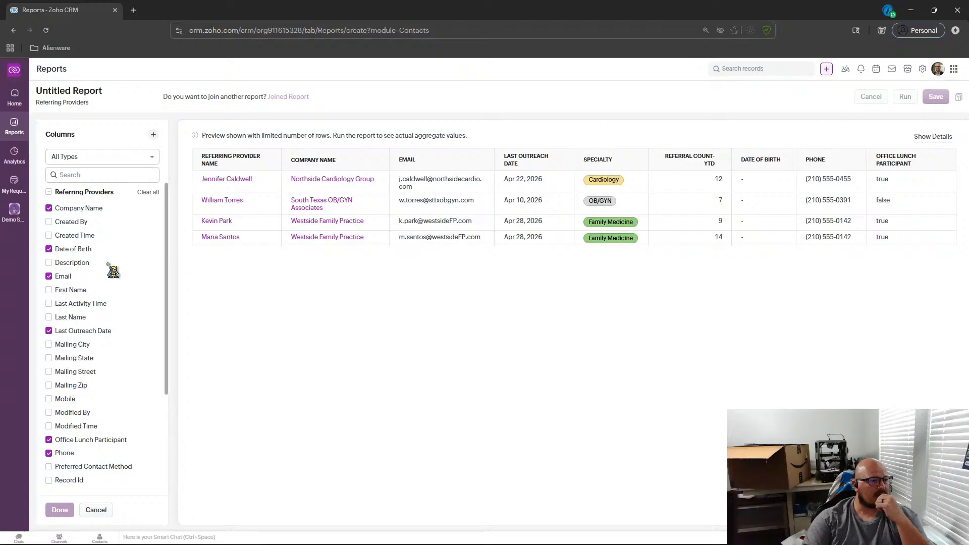
scroll(106, 376, down, 3)
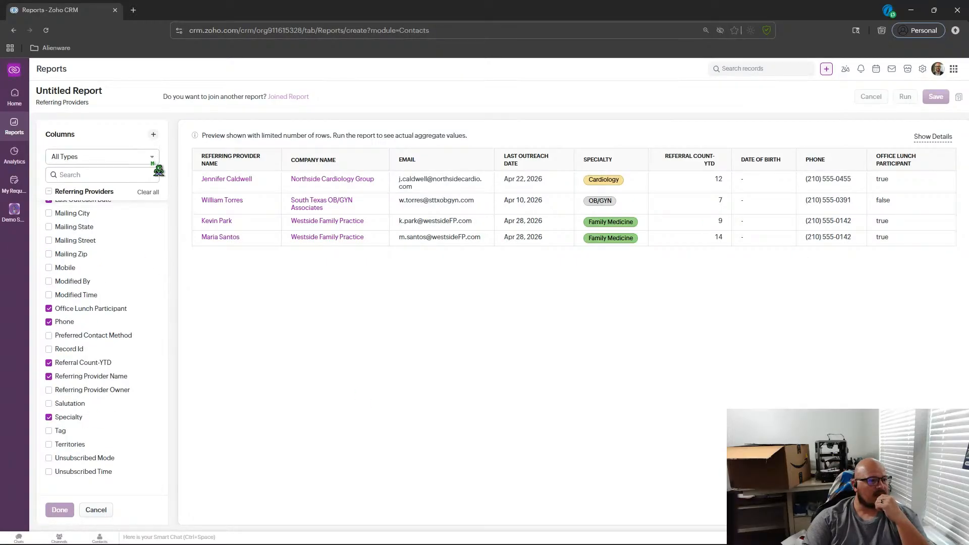
click(60, 509)
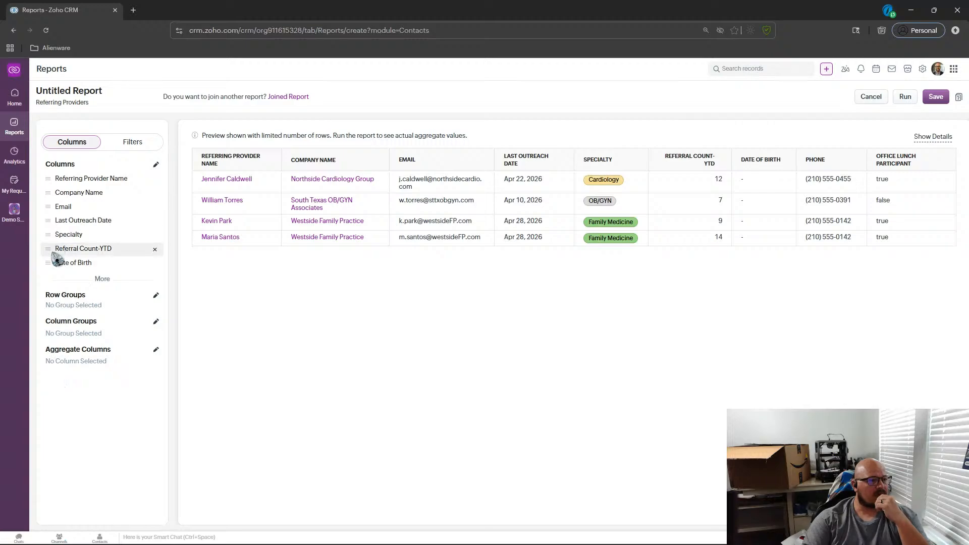
click(104, 279)
drag(52, 284, 50, 220)
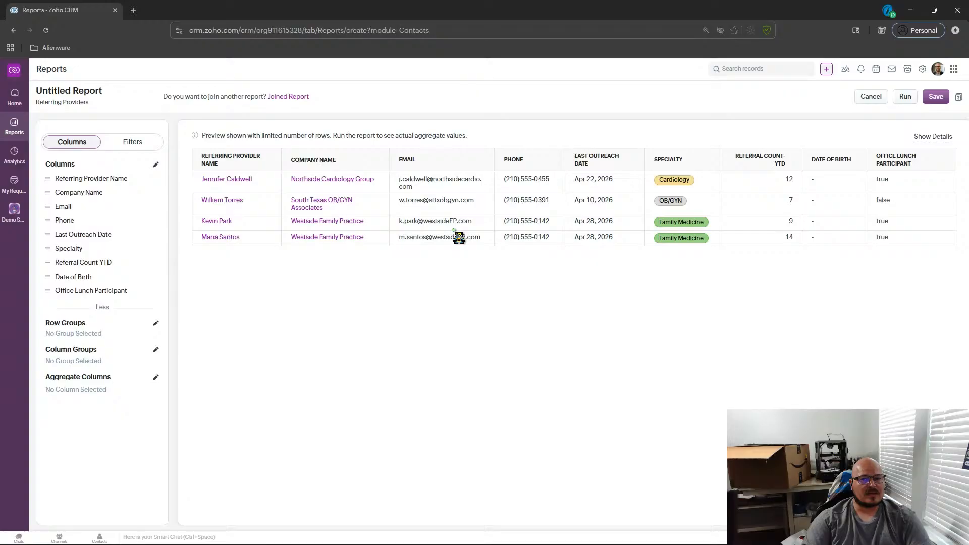
Move the Date of Birth column to the end, after Office Lunch Participant.
mouse_move(50, 283)
mouse_down()
mouse_move(47, 307)
mouse_move(48, 294)
mouse_up()
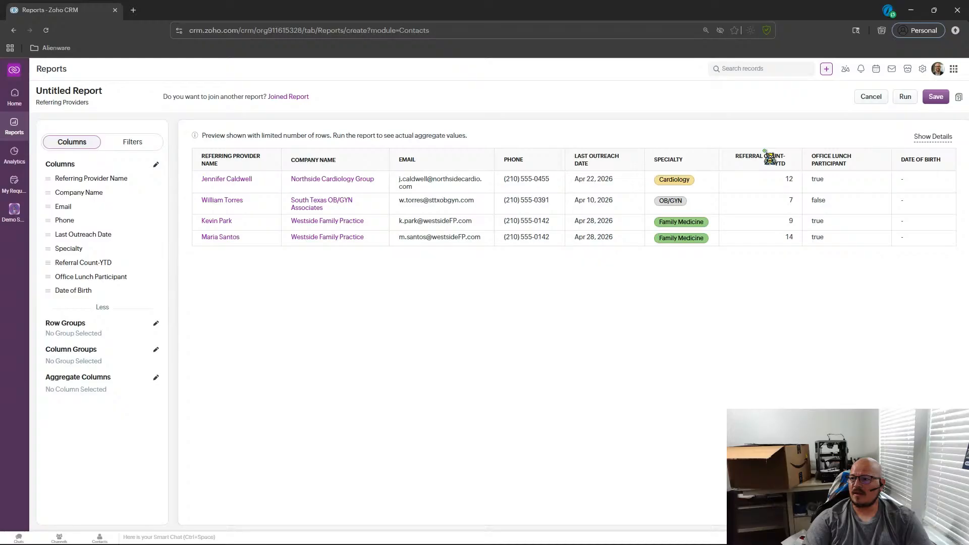
Group the report rows by Office Lunch Participant.
click(157, 324)
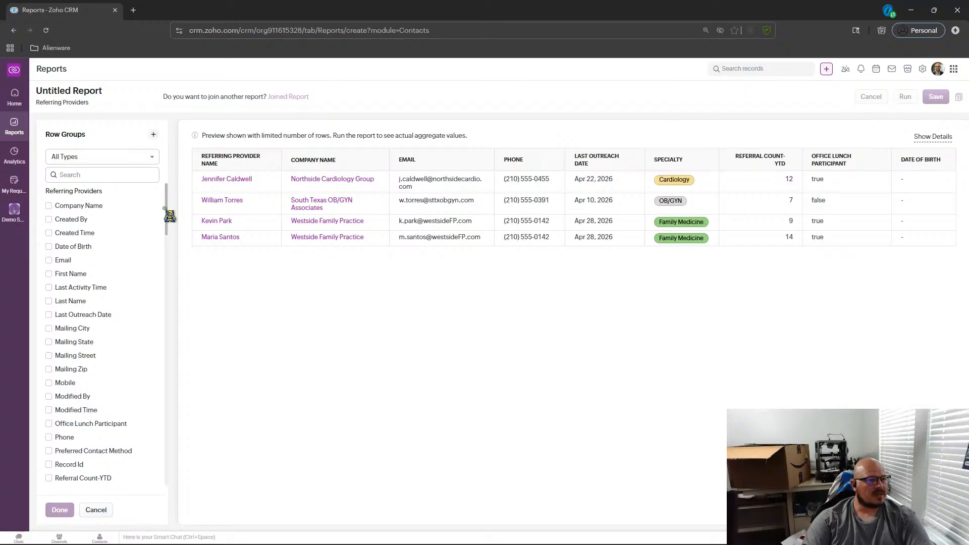
scroll(170, 211, down, 1)
drag(170, 215, 170, 275)
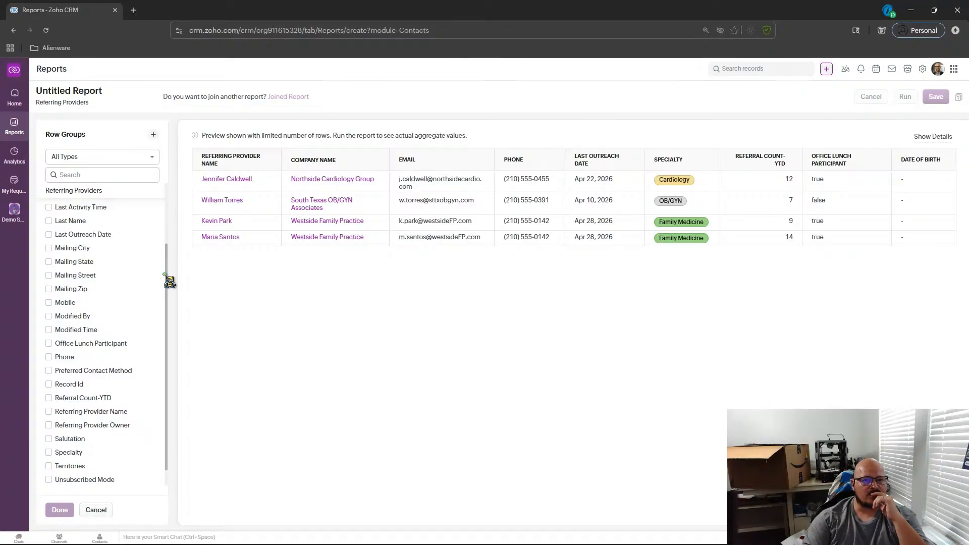
scroll(126, 282, up, 2)
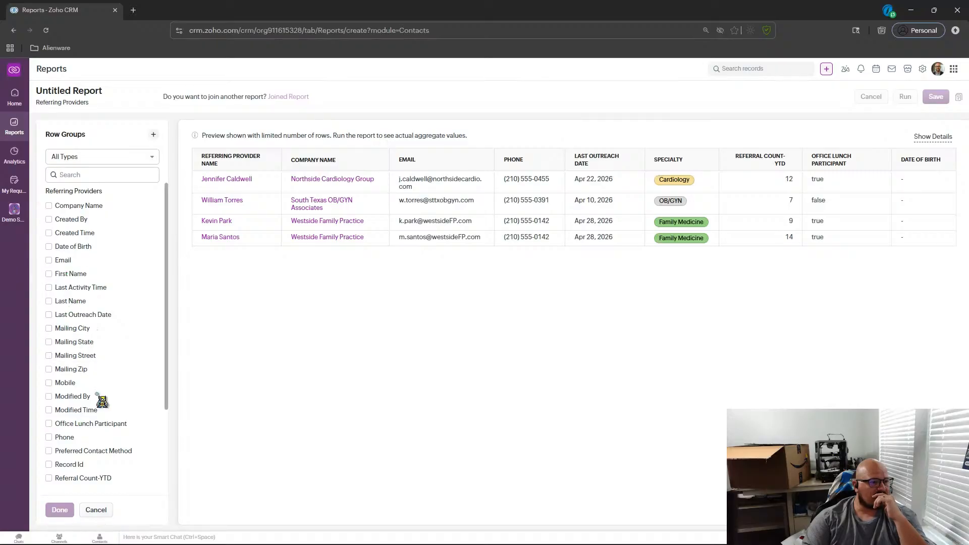
scroll(120, 434, down, 2)
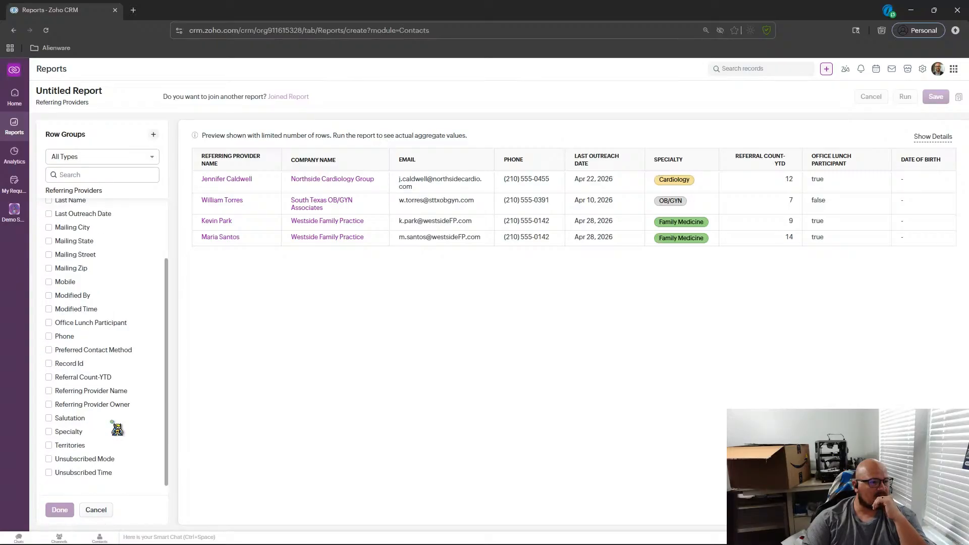
click(61, 324)
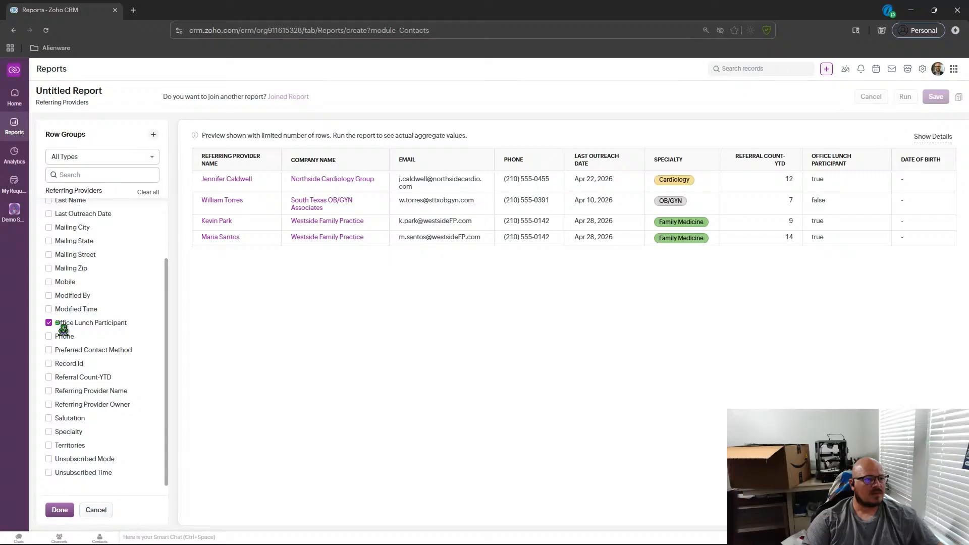
click(60, 510)
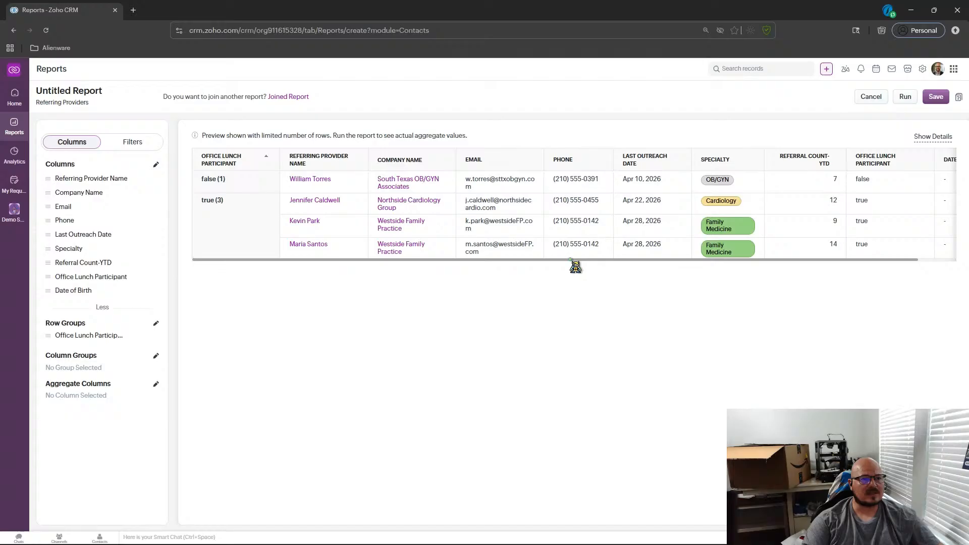
Change the report's row grouping to Company Name.
drag(570, 262, 637, 266)
click(601, 275)
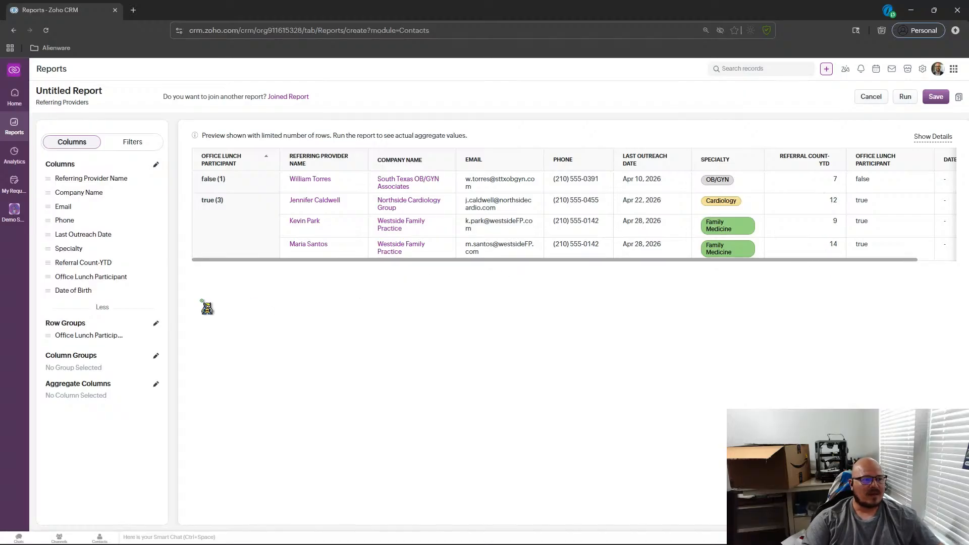
click(156, 325)
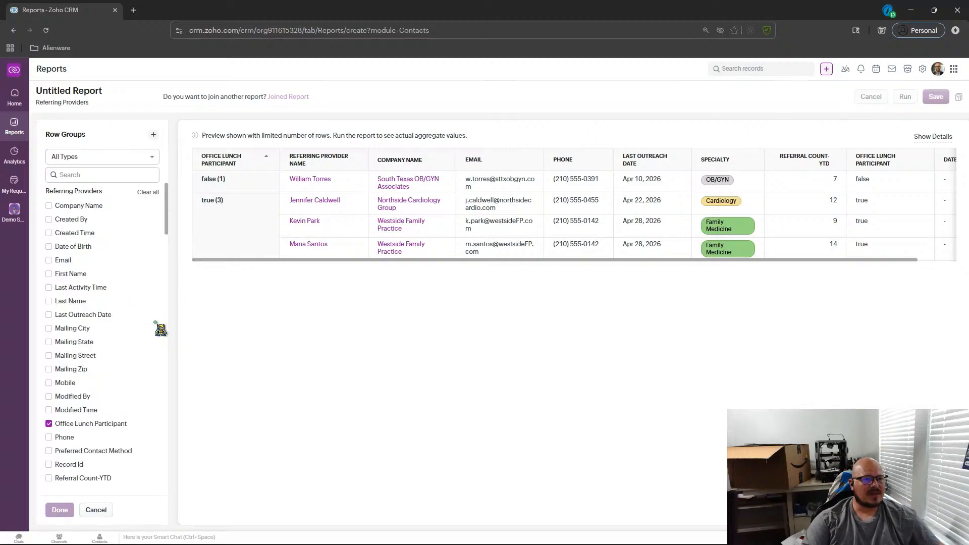
click(61, 422)
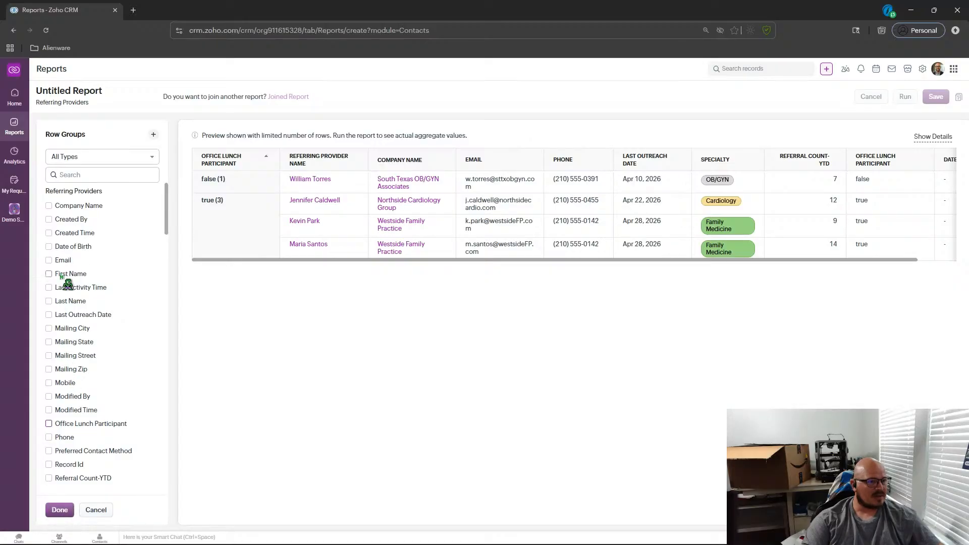
click(49, 206)
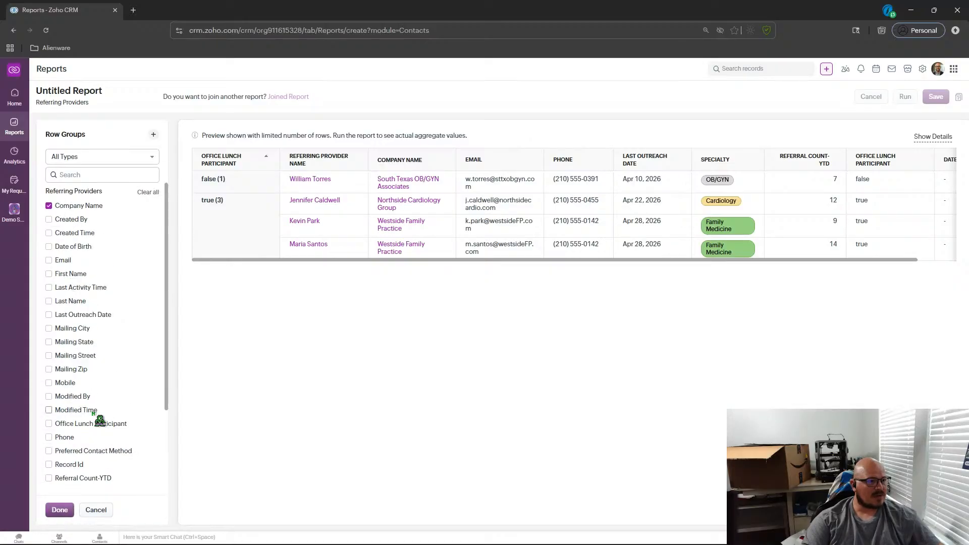
click(59, 510)
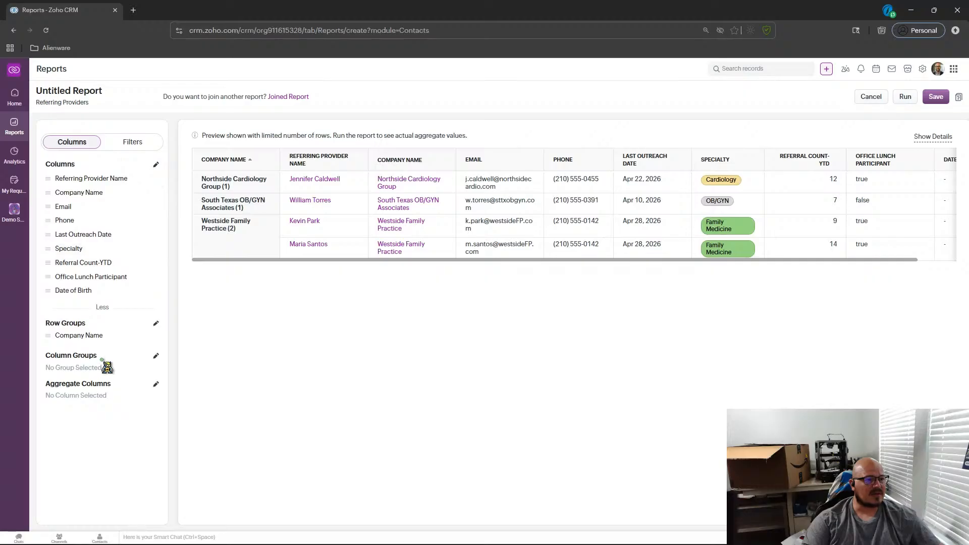
Start saving the report and name it Last Outreach - A month ago.
click(937, 99)
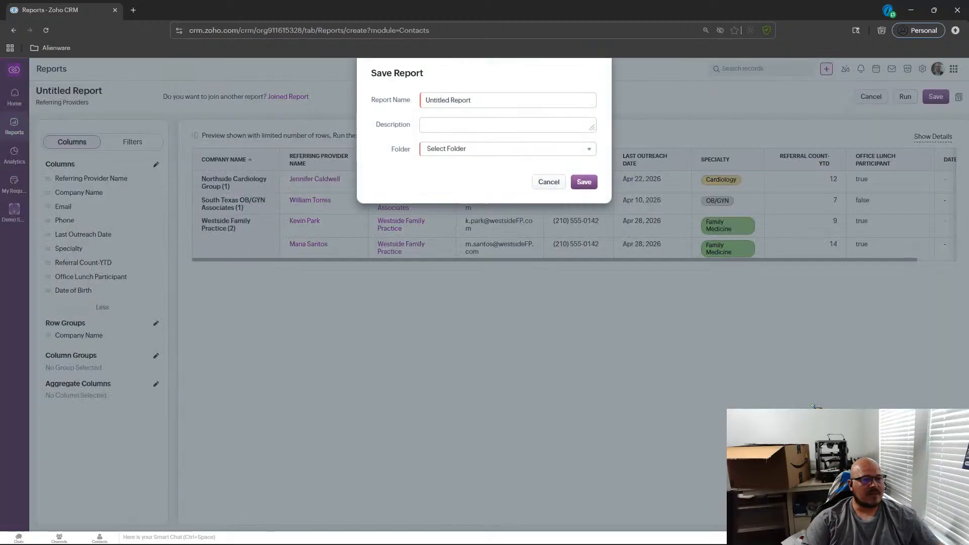
drag(490, 109, 383, 113)
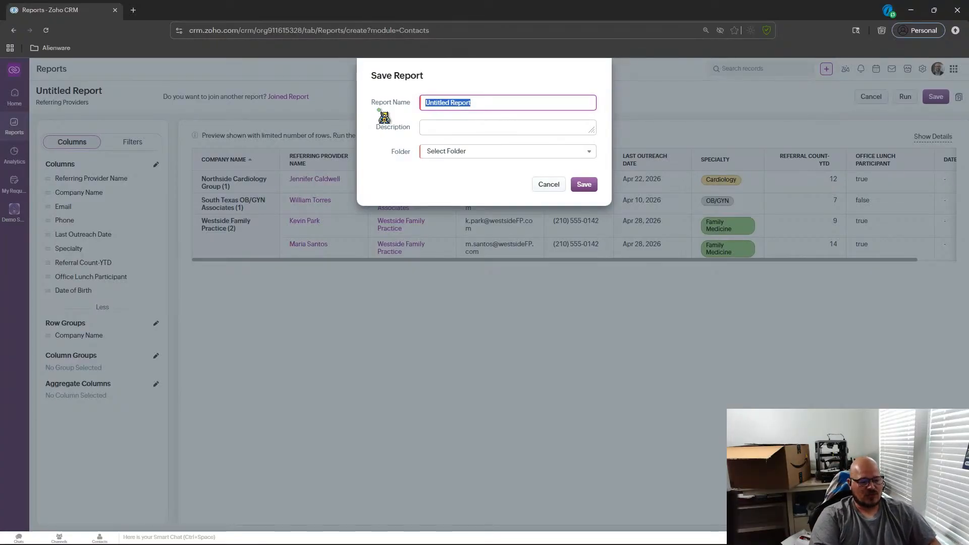
text(Last)
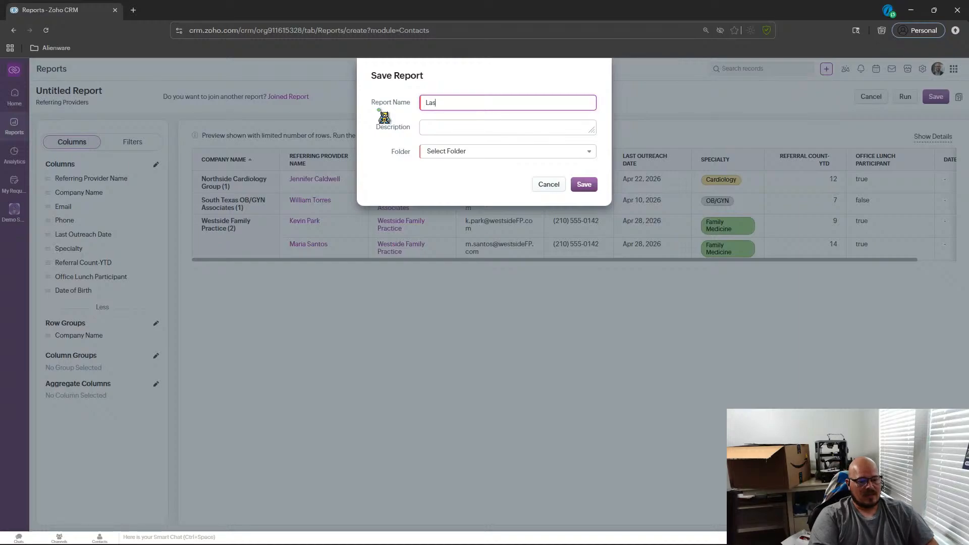
text(Outreach -)
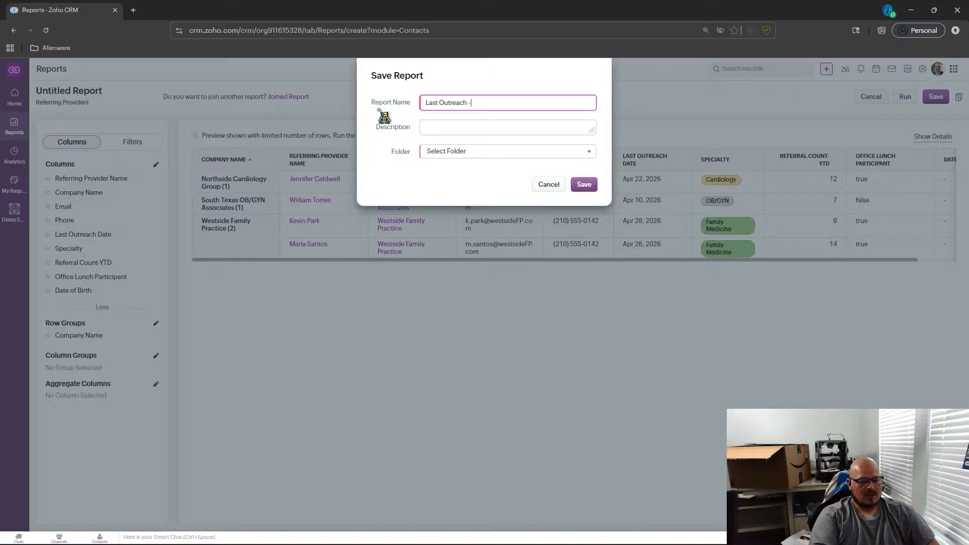
text( A)
key(BackSpace)
key(BackSpace)
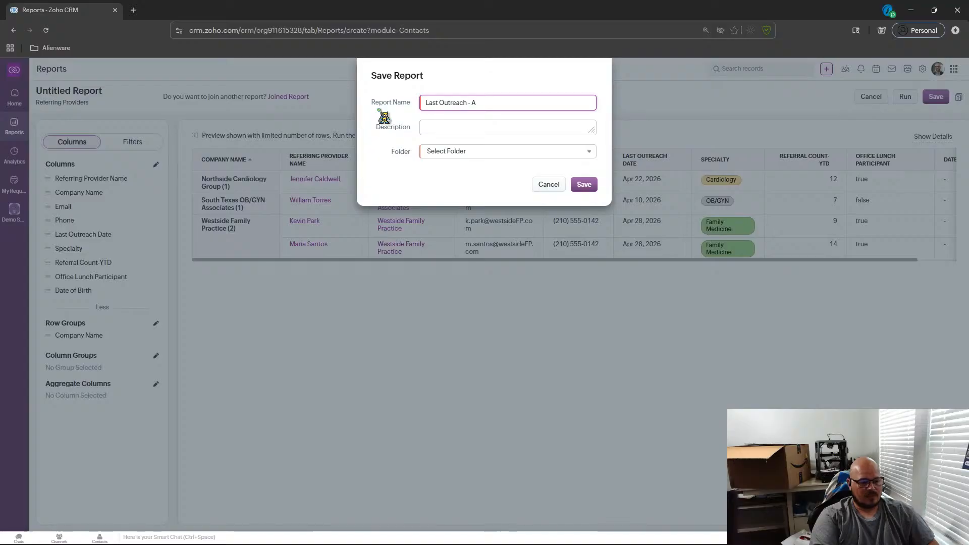
text(month ago)
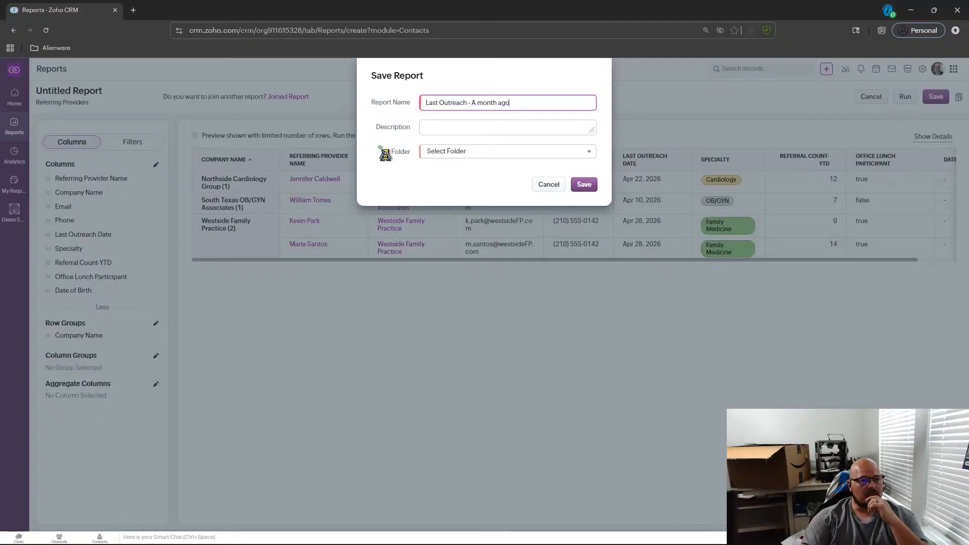
Search the folder list for a Contact Reports folder.
click(533, 160)
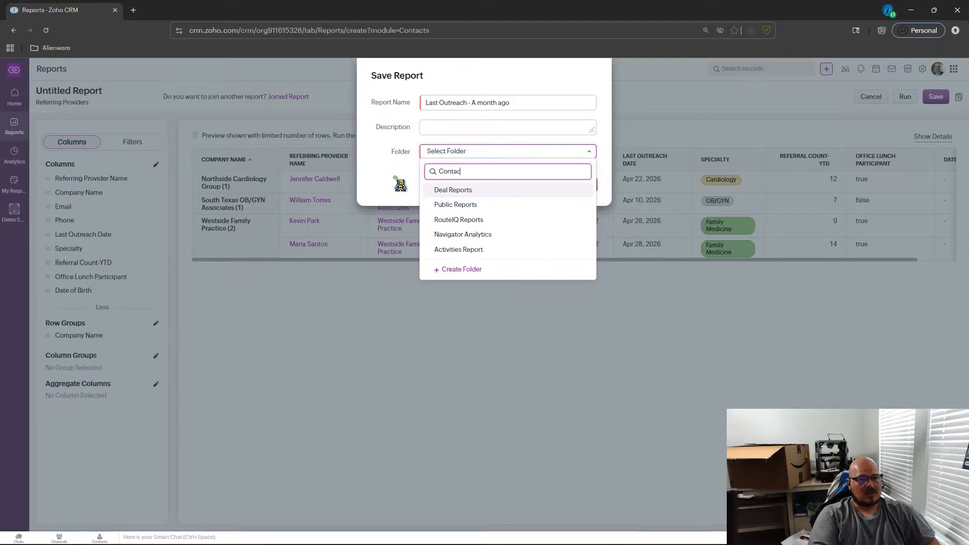
text(re)
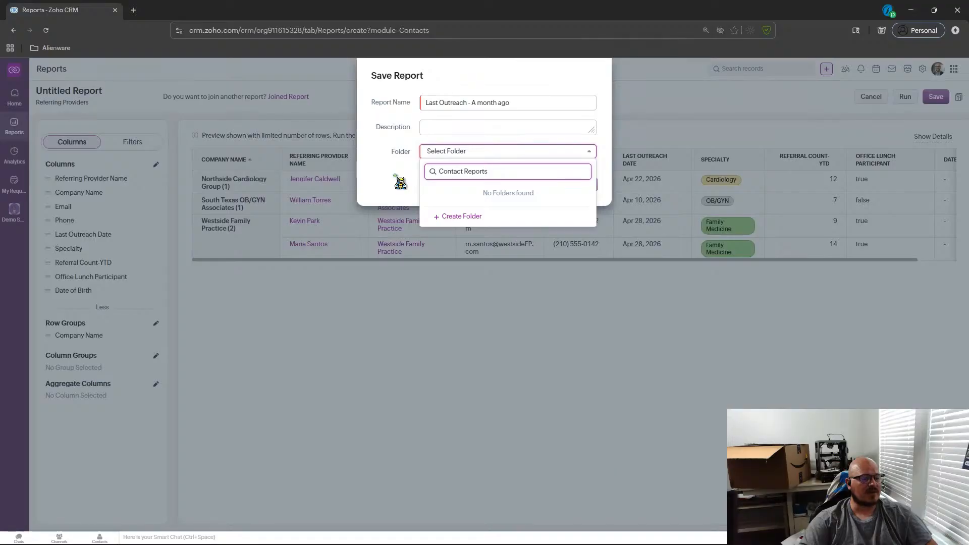
click(463, 177)
text(s)
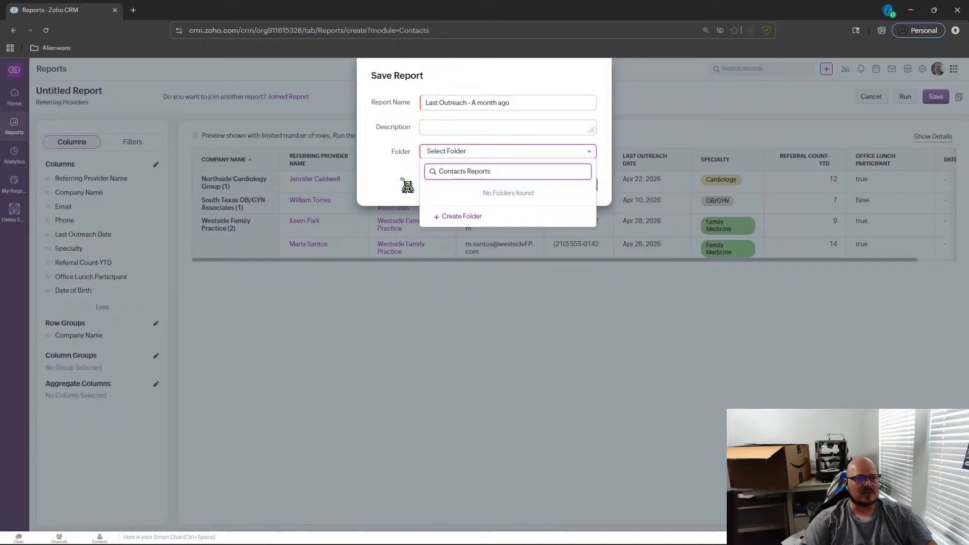
key(BackSpace)
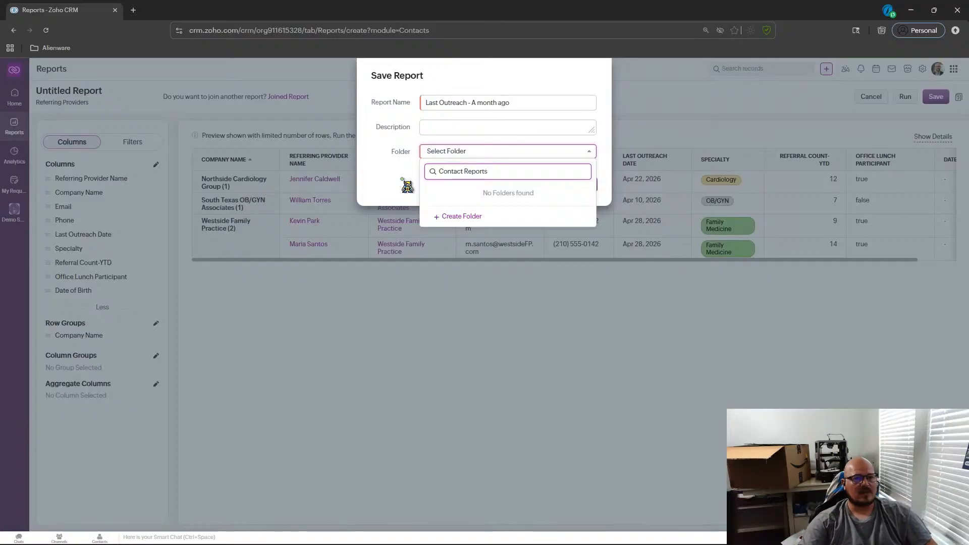
click(403, 180)
click(444, 151)
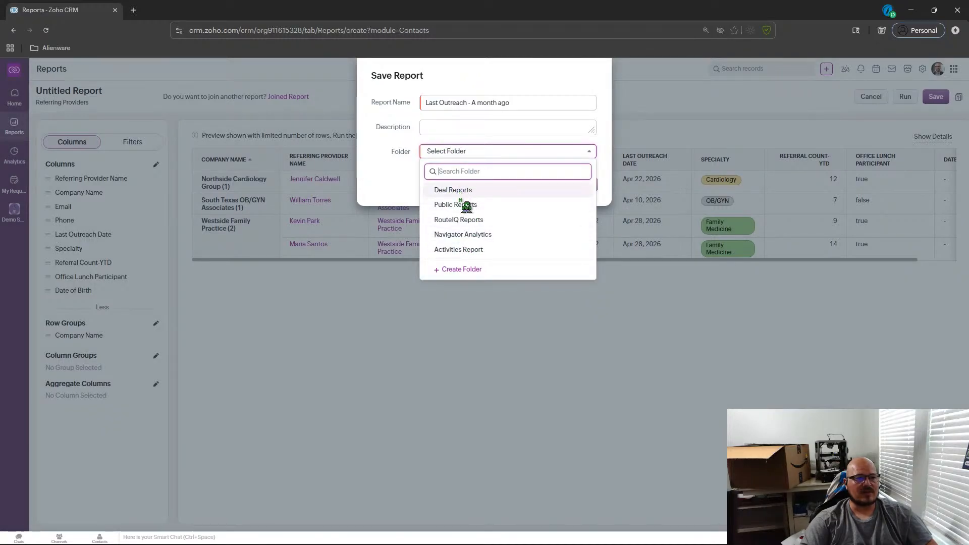
click(445, 270)
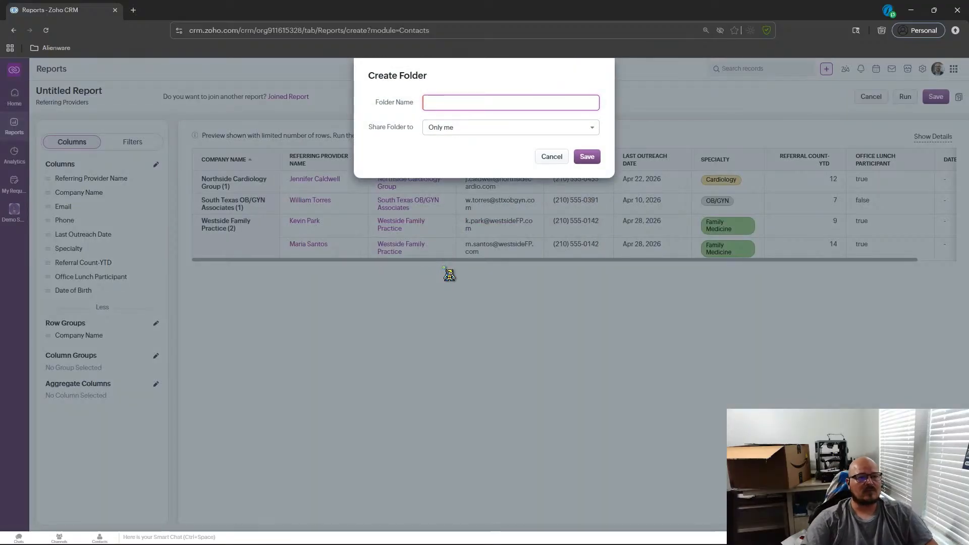
click(552, 157)
Create a folder named Contact Reports shared with Everyone and save the report into it.
click(462, 151)
text(Con)
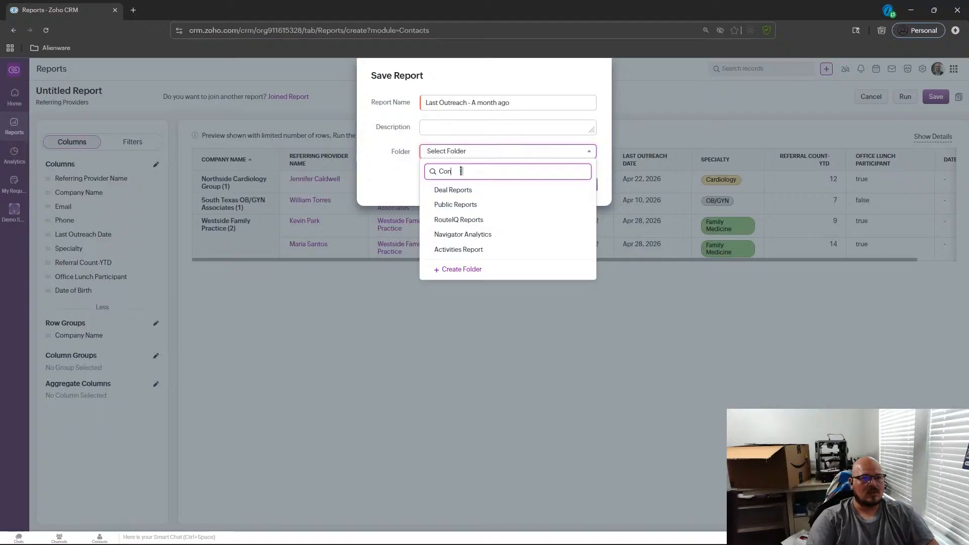
click(462, 216)
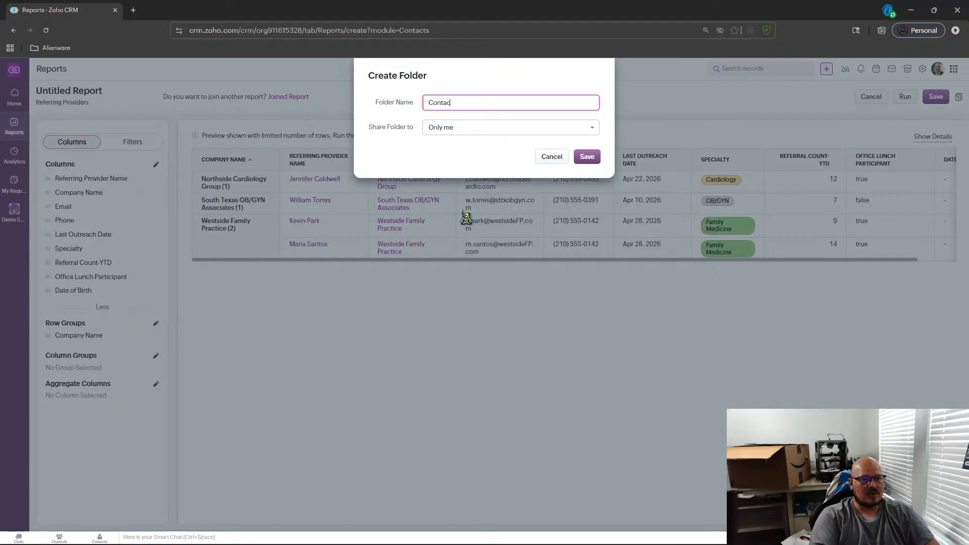
text(tact Report)
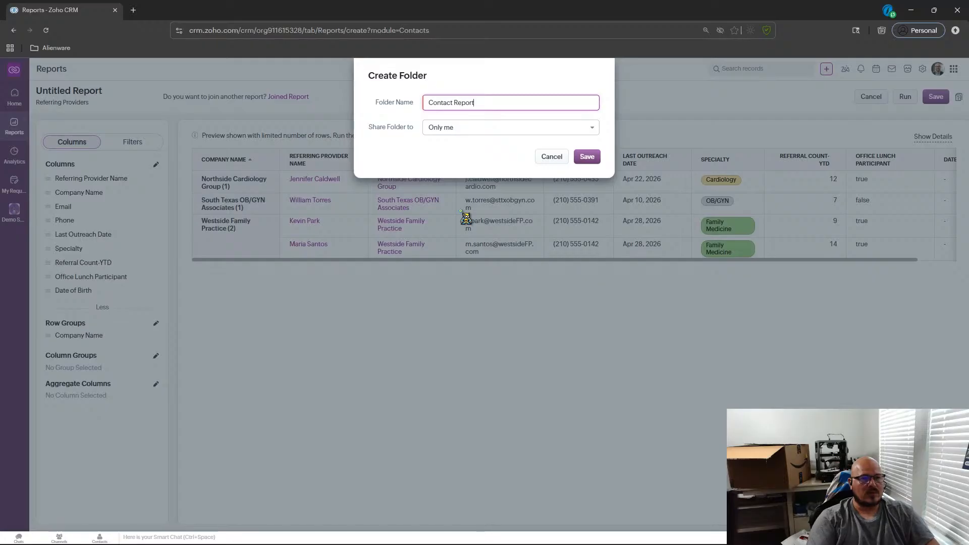
text(s)
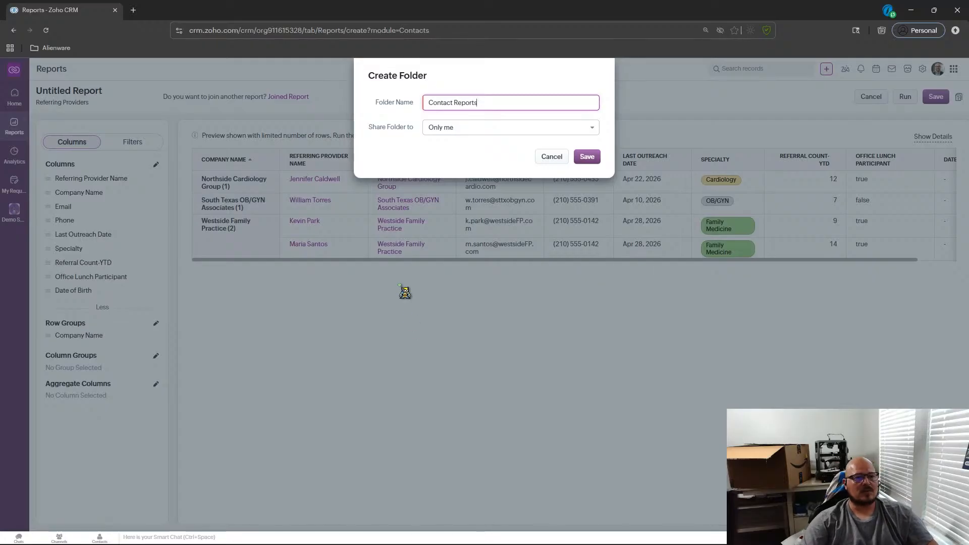
click(465, 131)
click(461, 159)
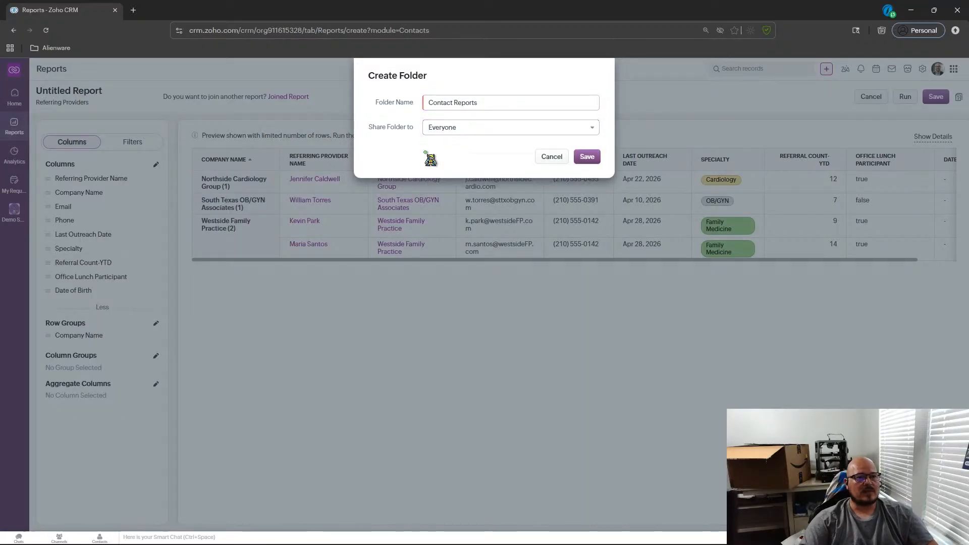
click(592, 161)
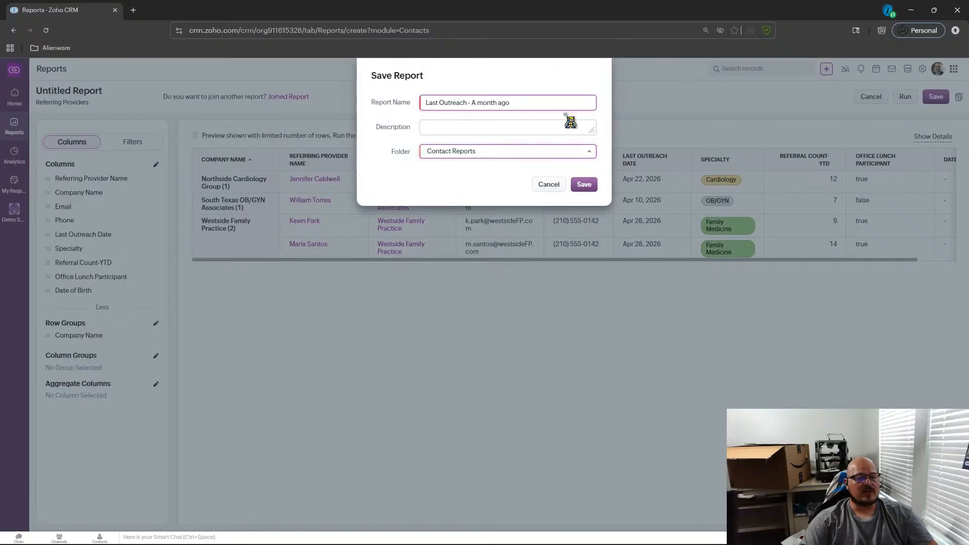
click(583, 185)
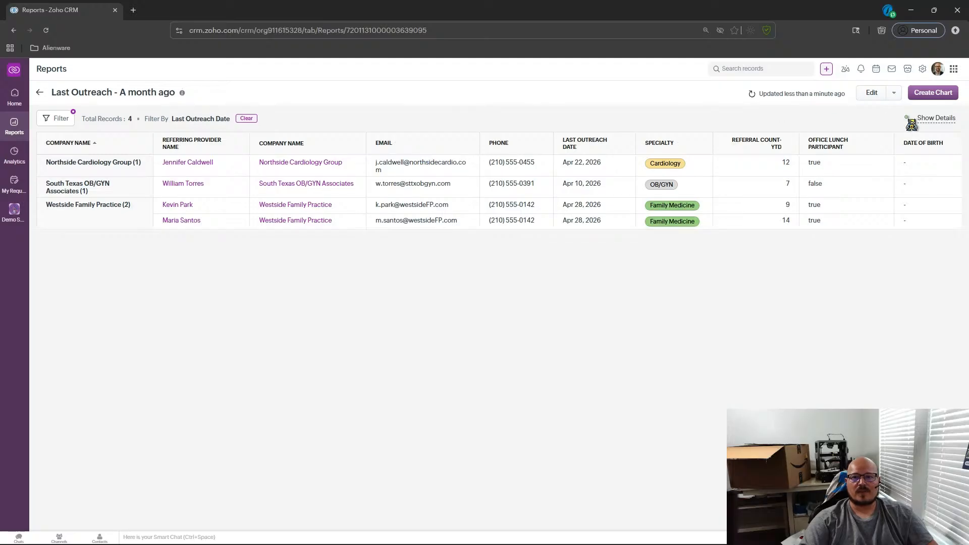
Add a treemap chart of record count grouped by Company Name to the report.
click(935, 95)
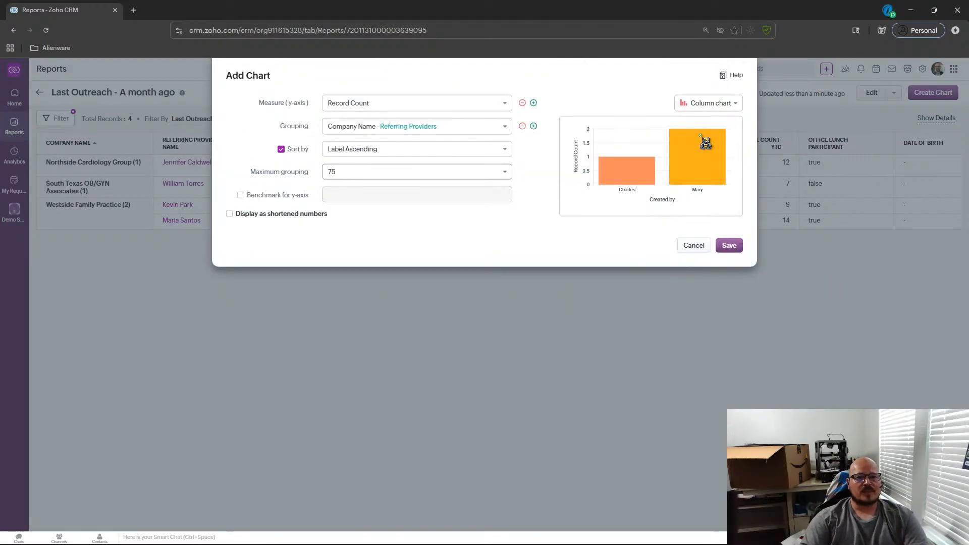
click(709, 106)
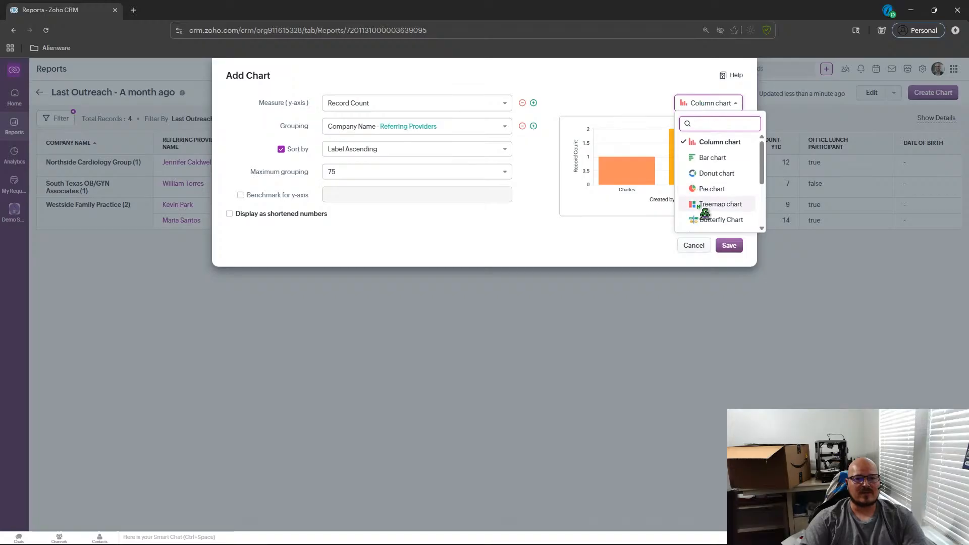
click(721, 204)
click(729, 245)
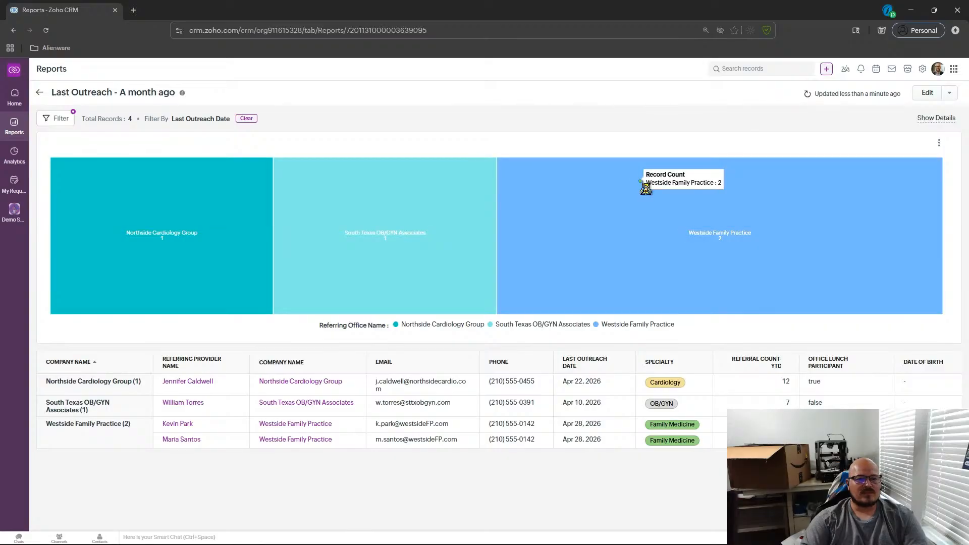
Change the report chart type to a pie chart.
click(939, 144)
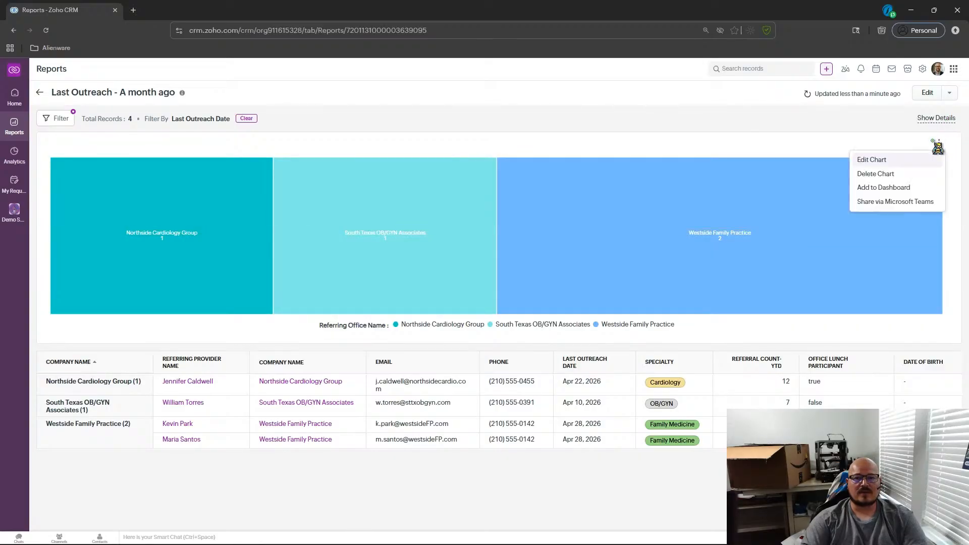
click(872, 159)
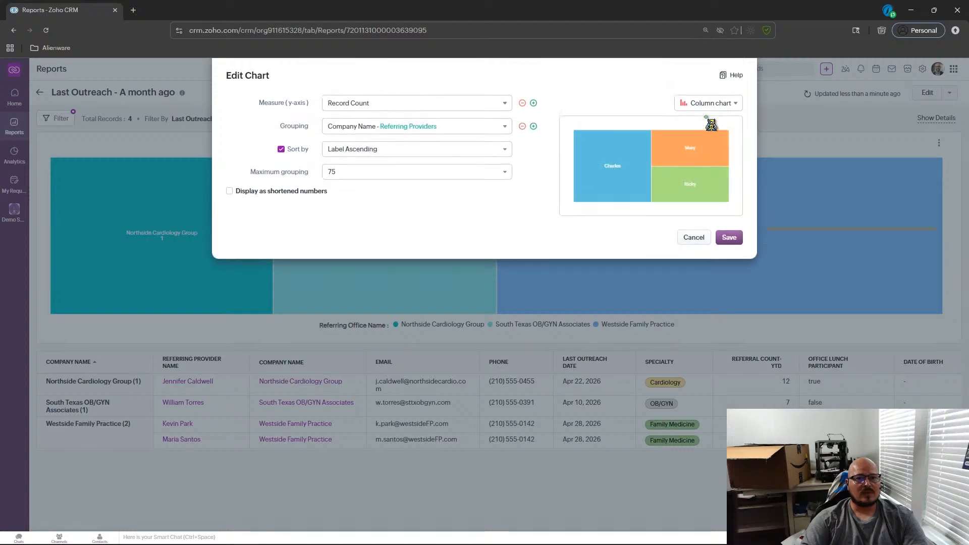
click(710, 104)
scroll(745, 176, down, 2)
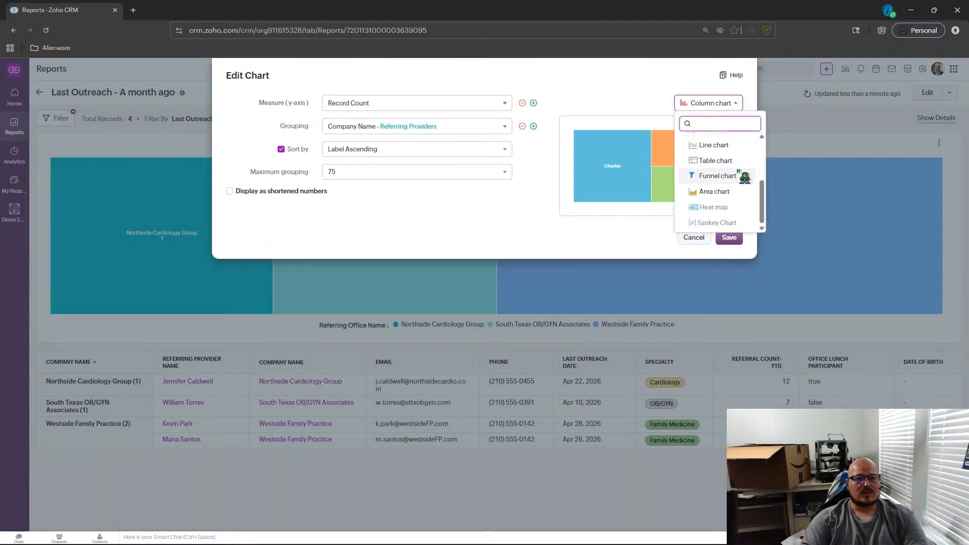
scroll(742, 180, up, 2)
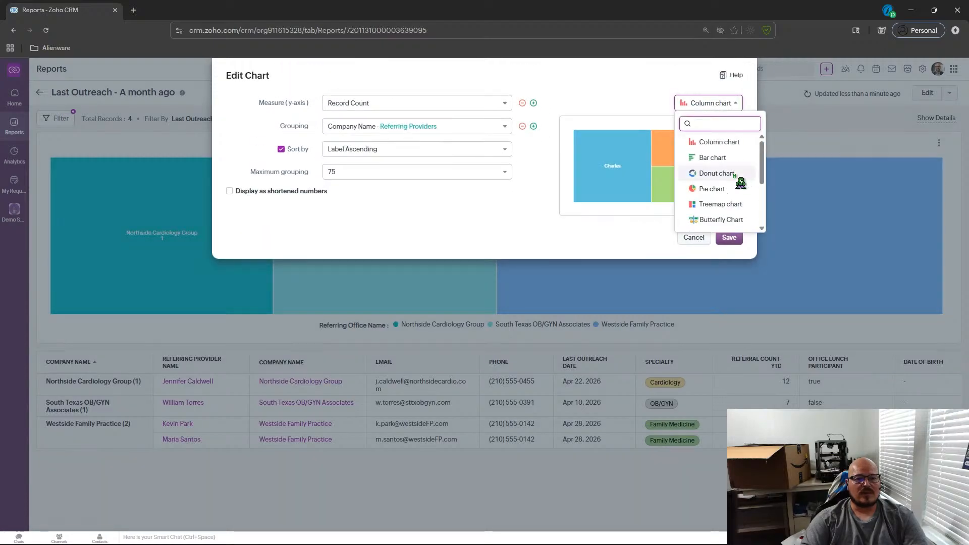
click(714, 189)
click(733, 240)
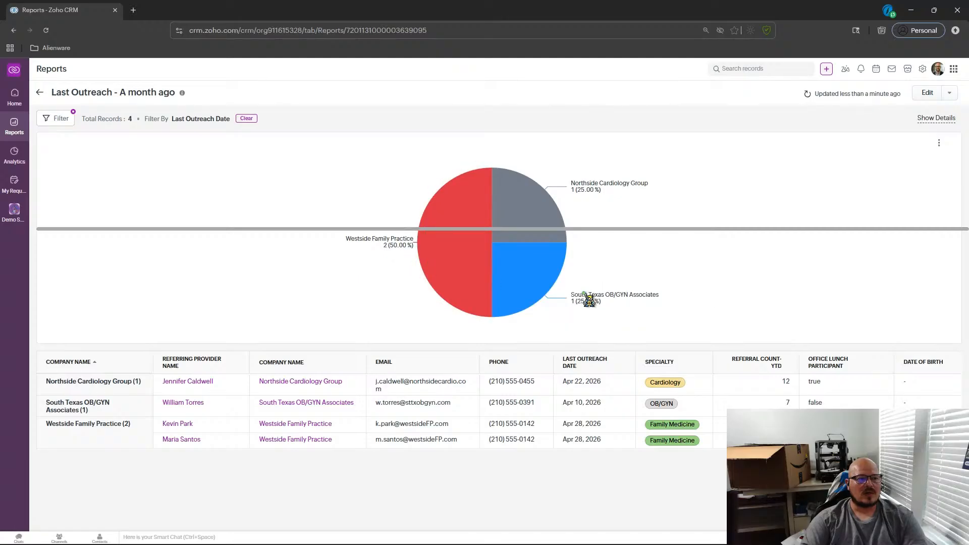
Change the report chart type to a bar chart.
mouse_move(429, 261)
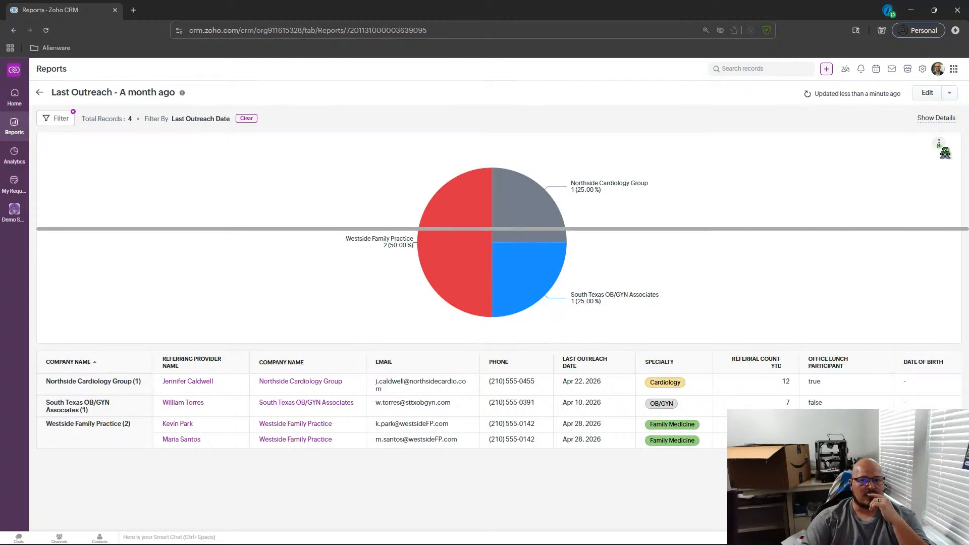
click(939, 142)
click(885, 159)
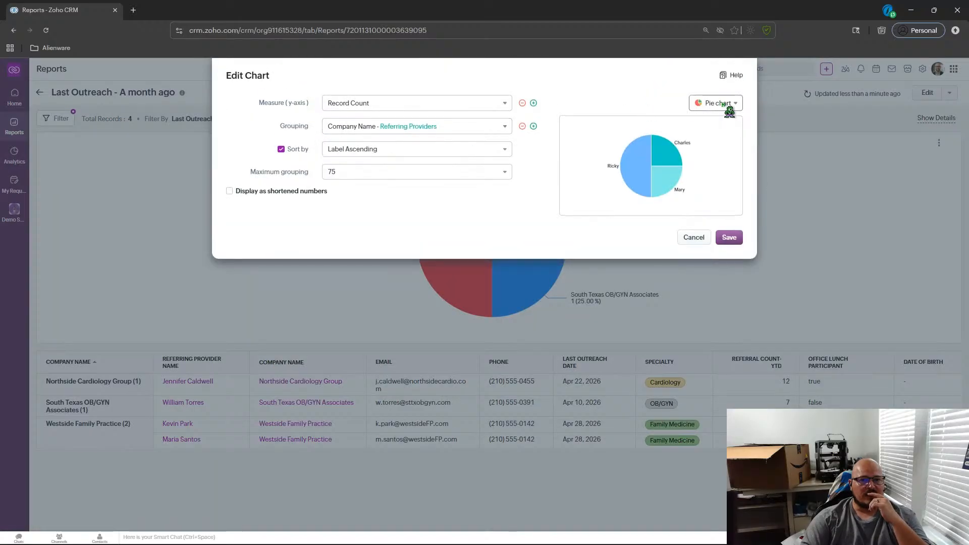
click(727, 103)
scroll(730, 177, up, 1)
click(727, 157)
click(730, 239)
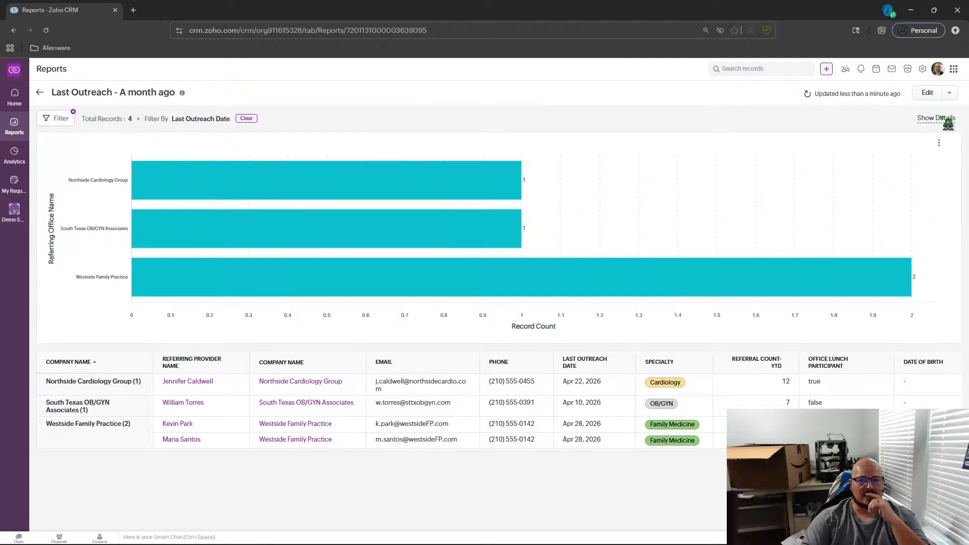
Review the chart's sort and grouping options and change the chart type to a column chart.
click(939, 144)
click(864, 160)
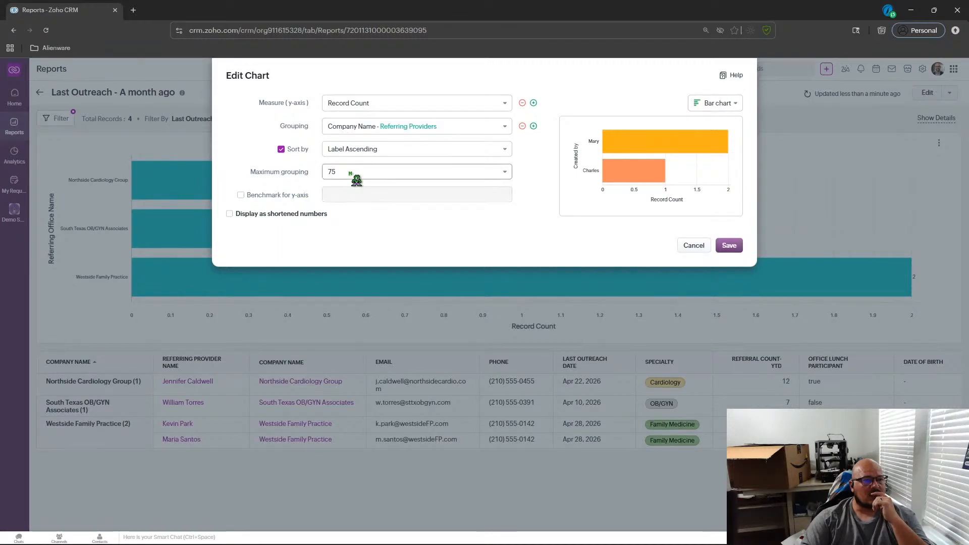
click(407, 150)
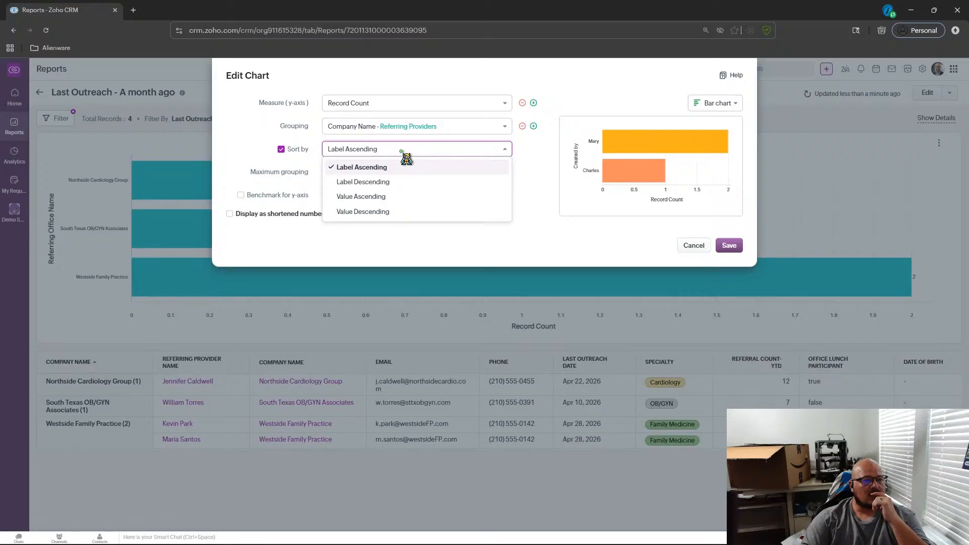
click(407, 151)
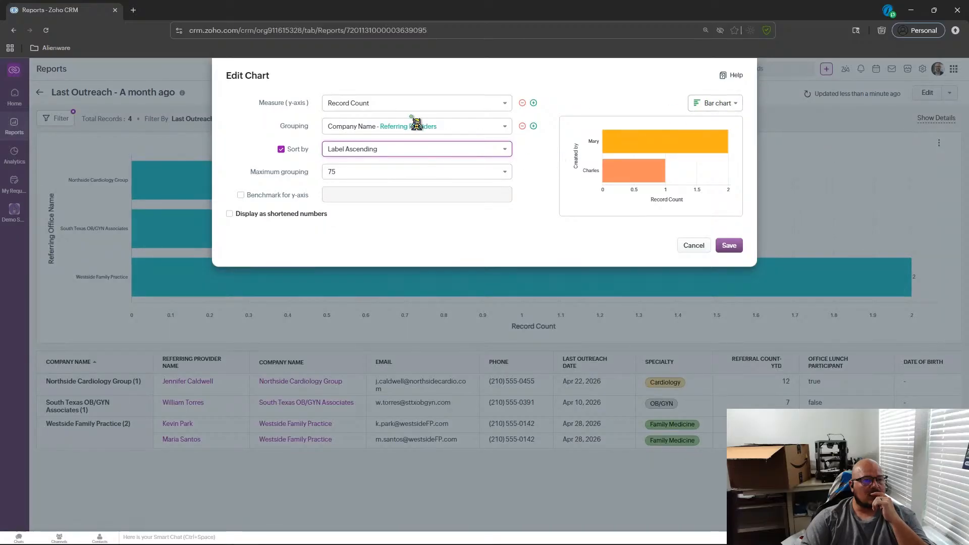
click(498, 129)
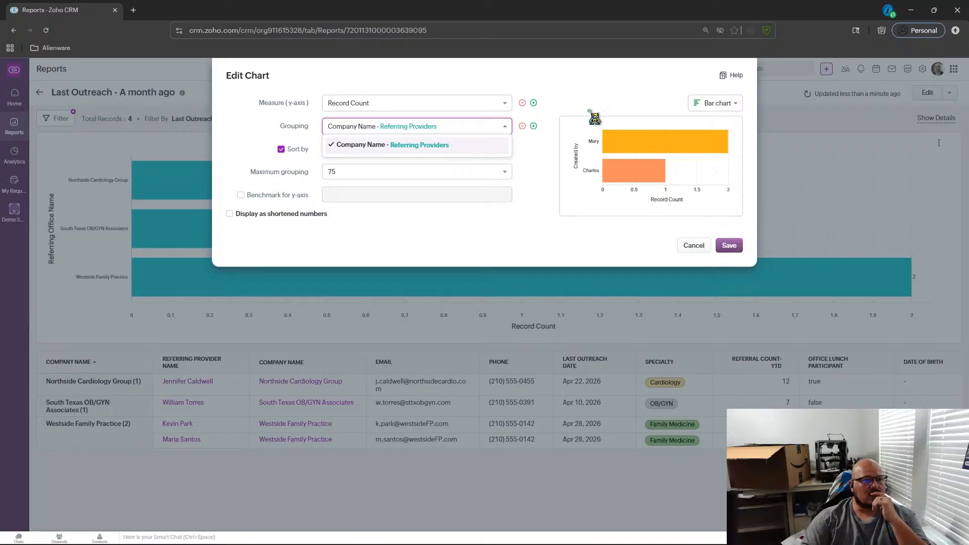
click(615, 104)
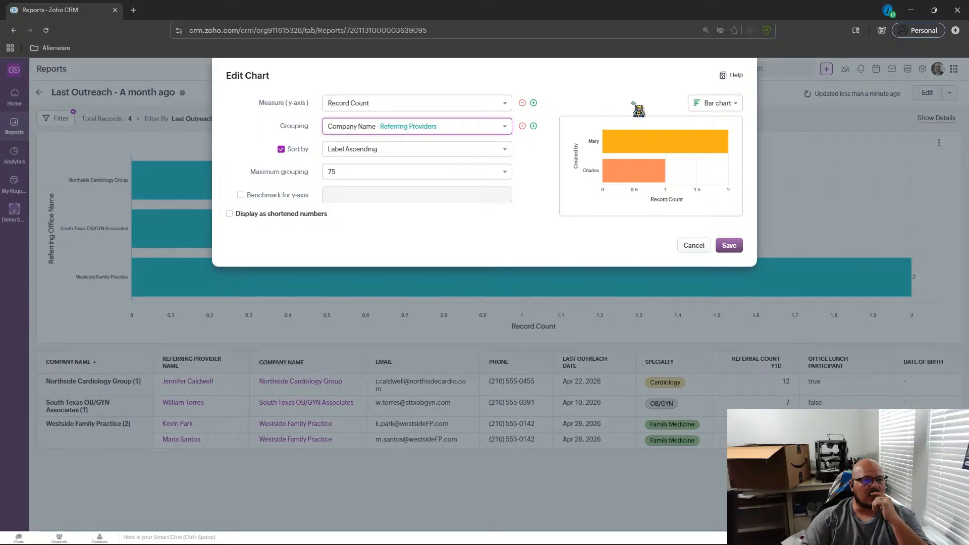
click(715, 103)
click(709, 132)
click(729, 246)
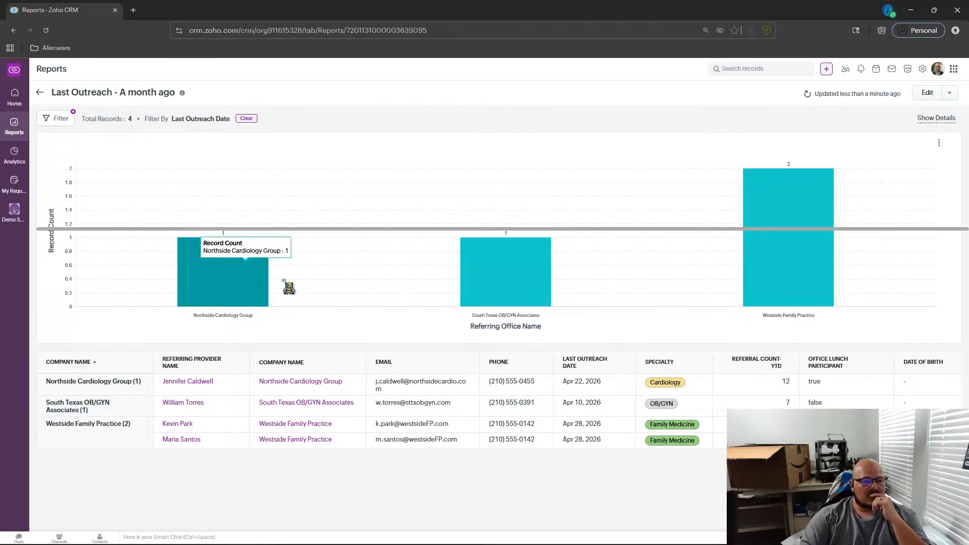
Drill into the Westside Family Practice column to view its records, then close that tab.
click(824, 265)
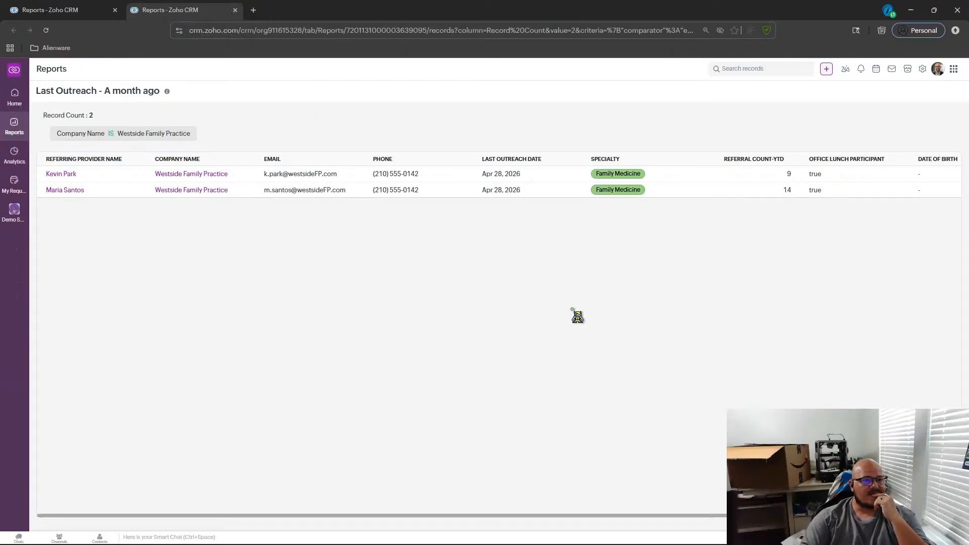
click(234, 10)
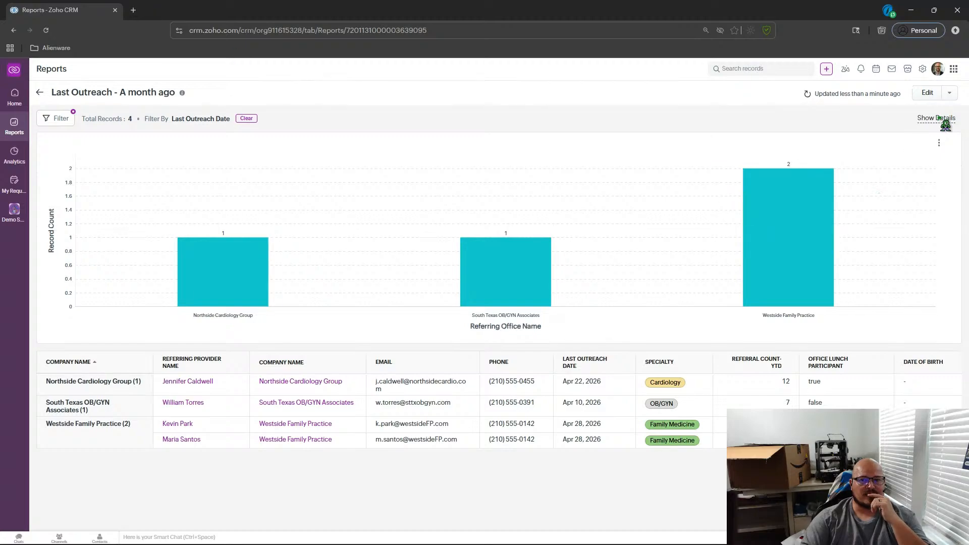
click(940, 119)
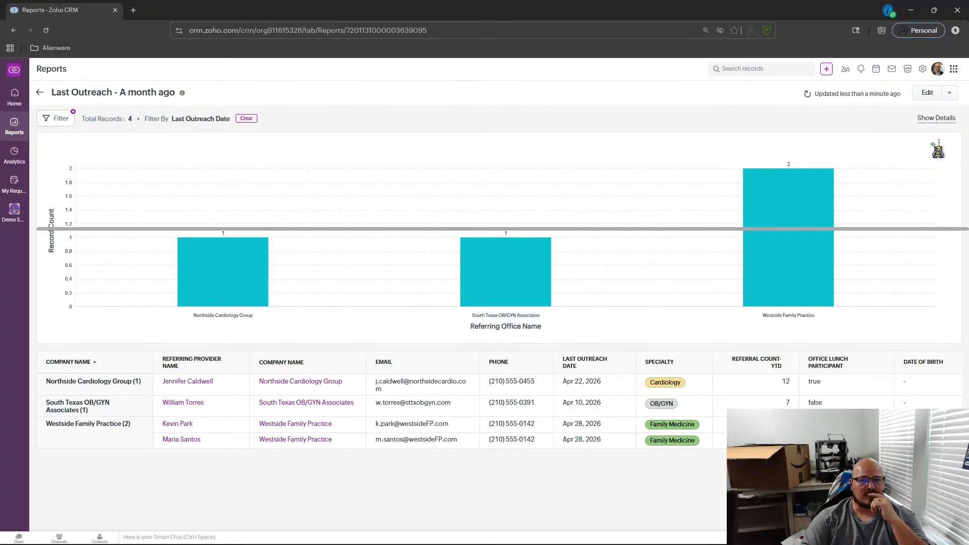
Switch the report chart back to a bar chart.
click(938, 143)
click(915, 162)
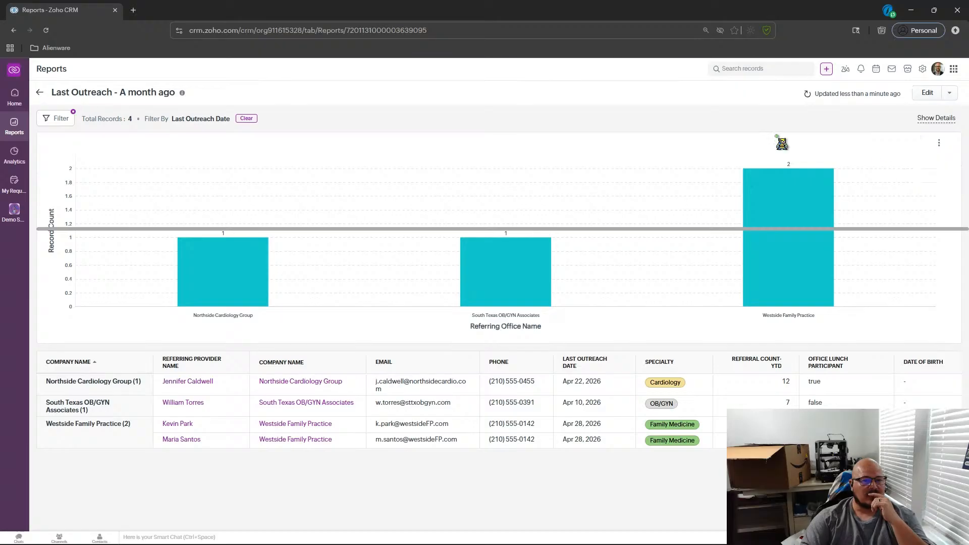
click(706, 103)
click(713, 157)
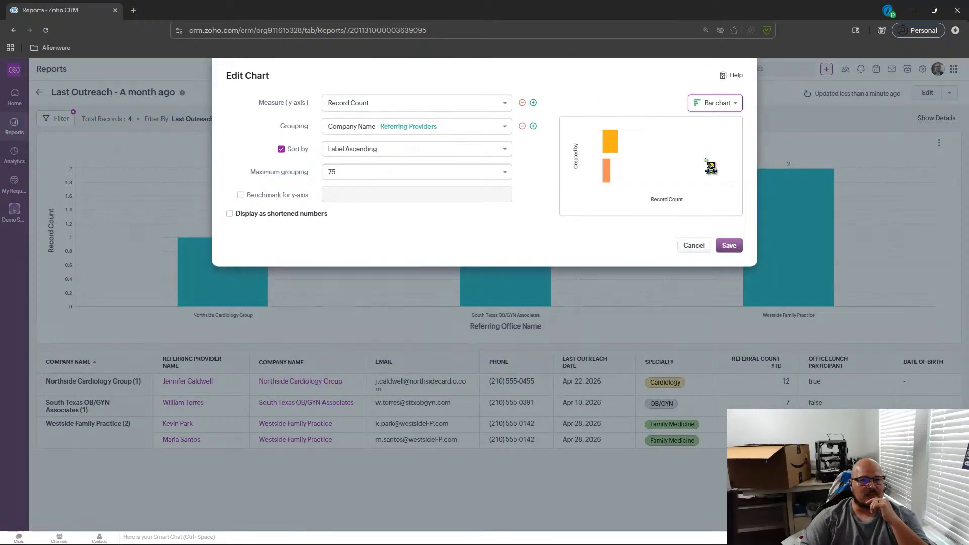
click(730, 247)
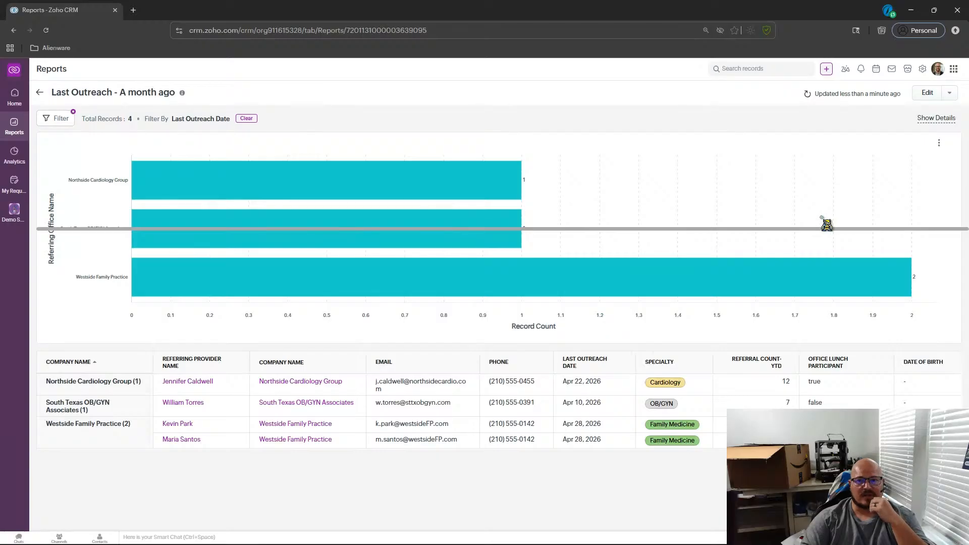
Add the chart to the Activity Stats dashboard as component Last Outreach - A month ago.
click(939, 143)
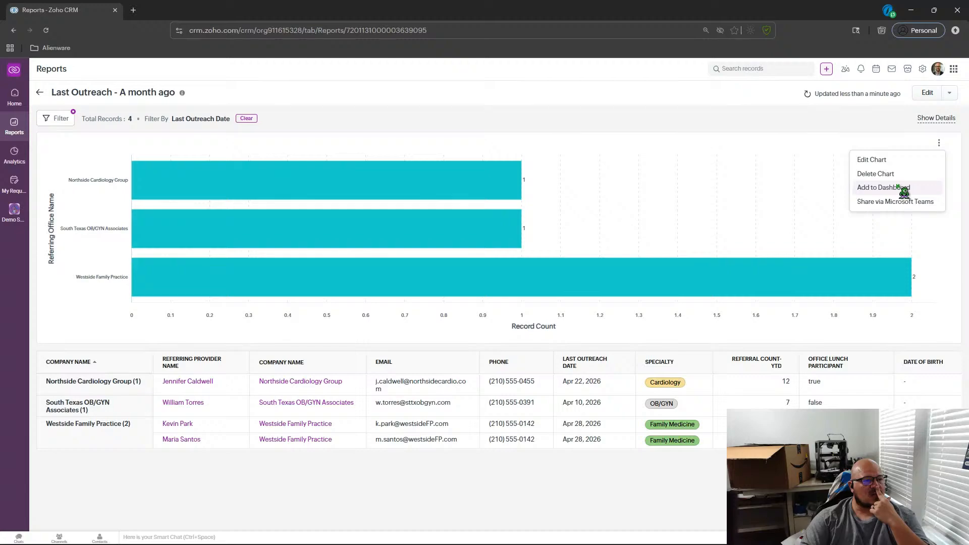
click(883, 187)
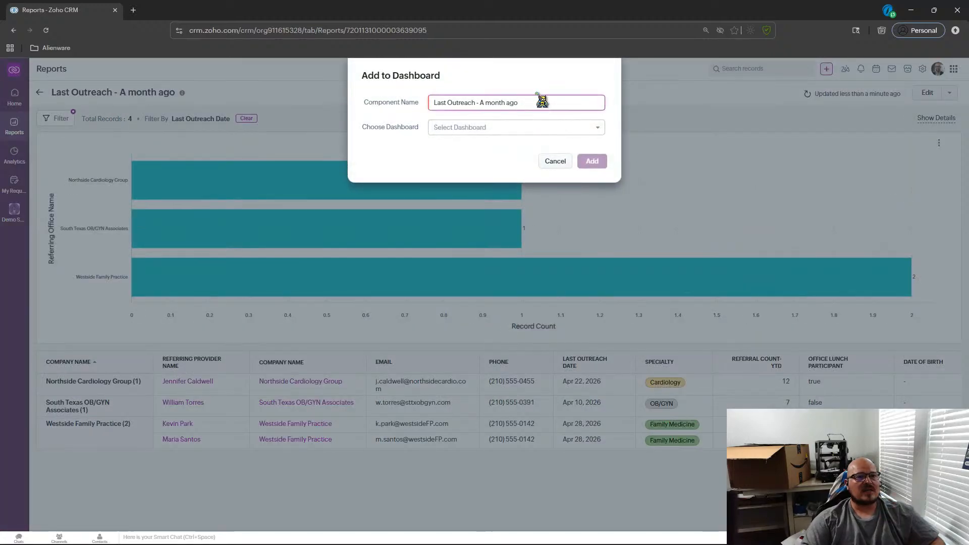
click(494, 129)
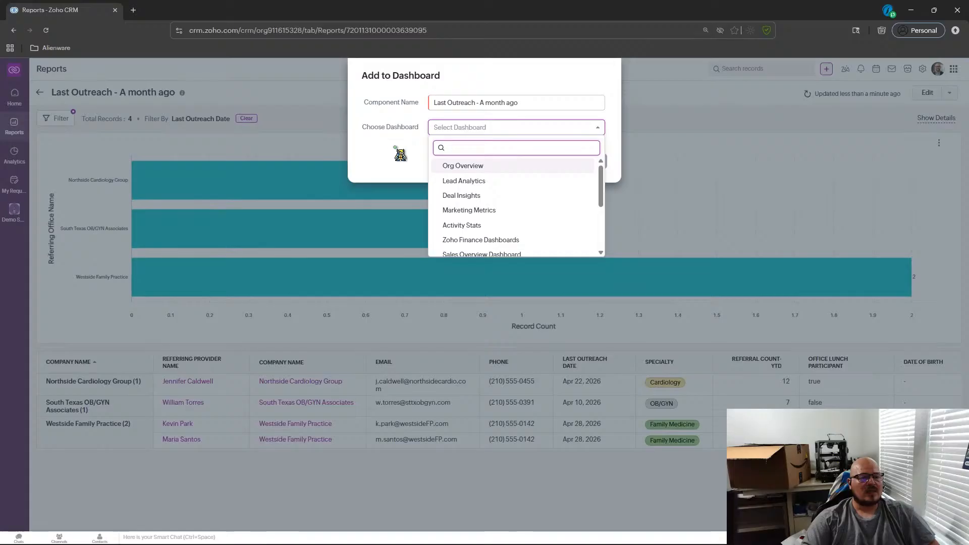
drag(601, 168, 605, 225)
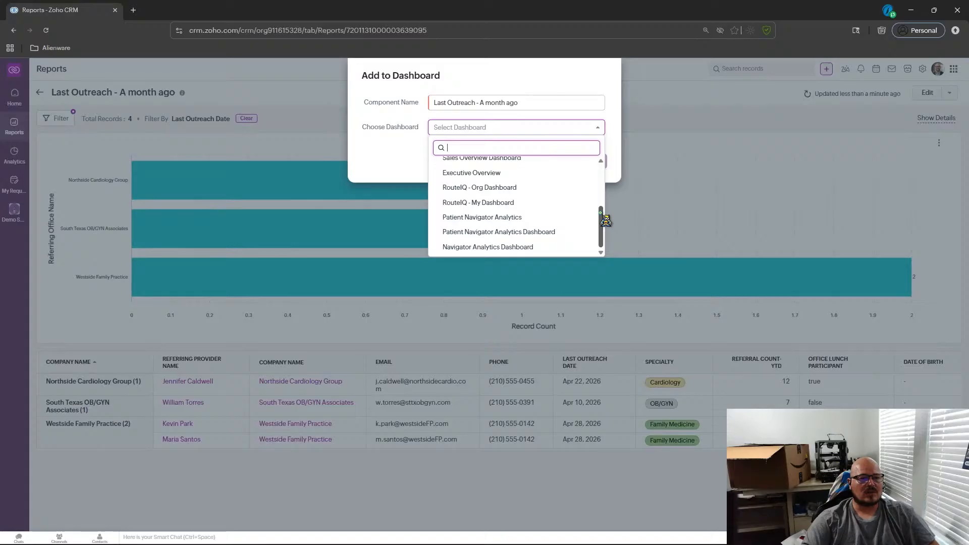
drag(605, 220, 605, 196)
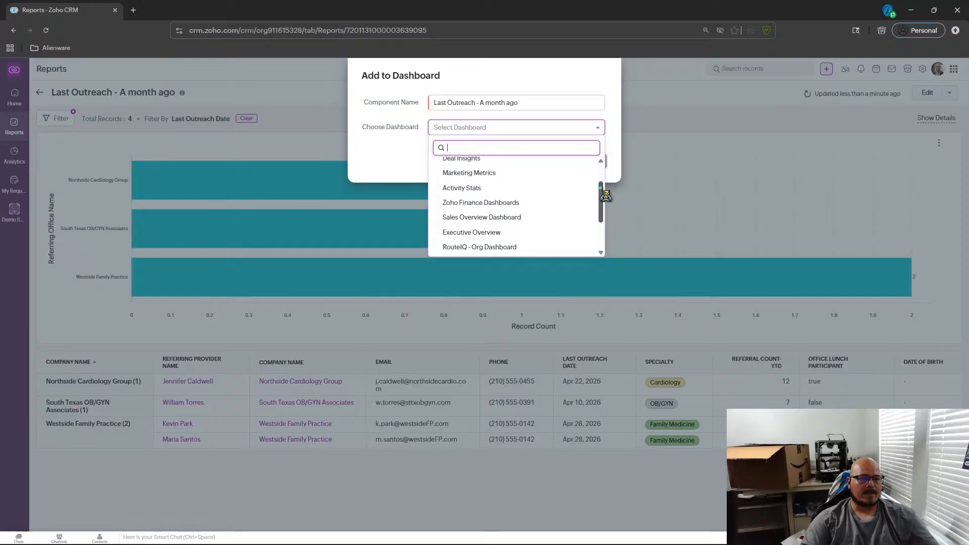
drag(605, 196, 605, 220)
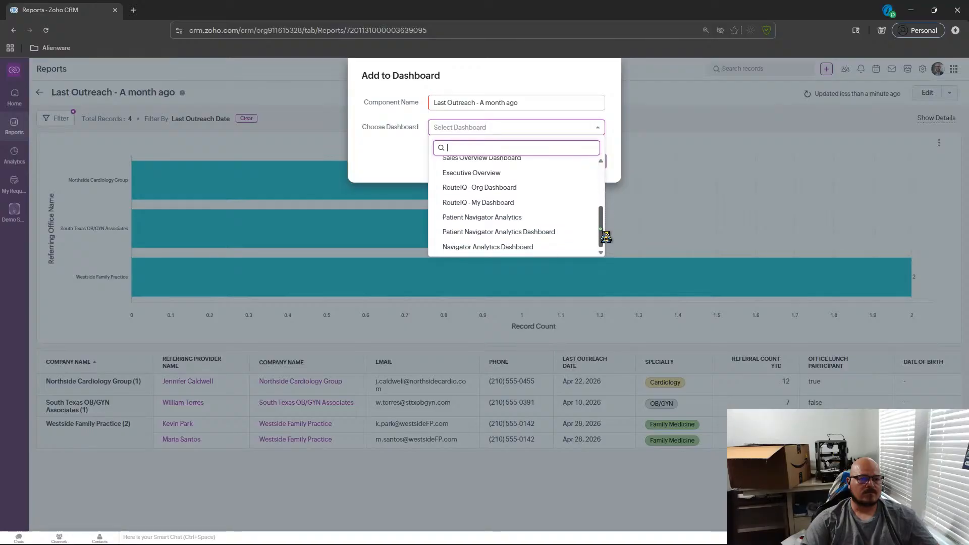
drag(605, 236, 605, 167)
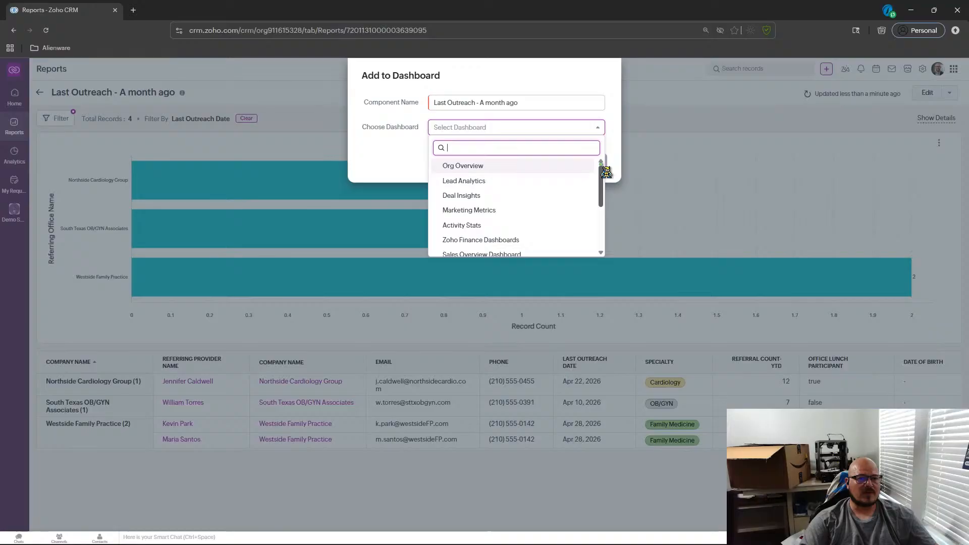
drag(606, 175, 606, 202)
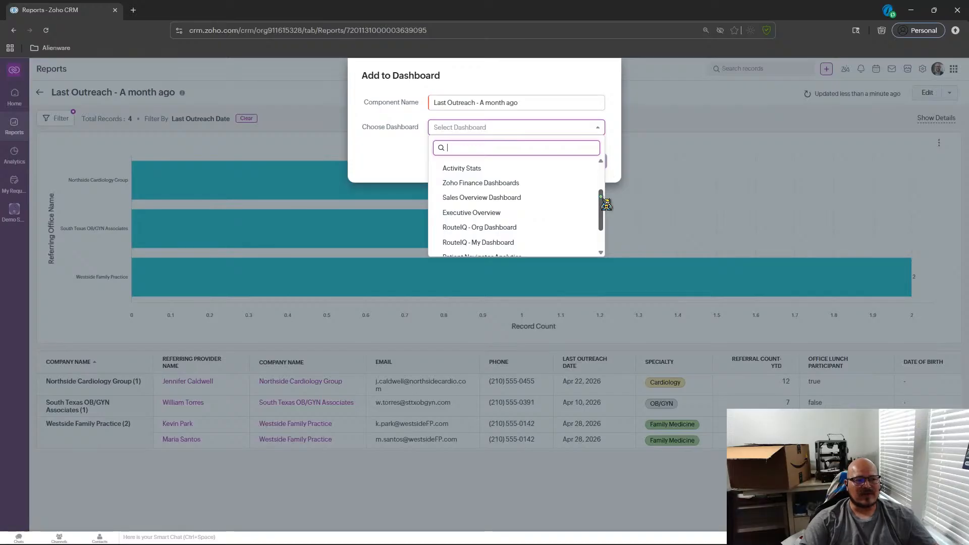
click(484, 169)
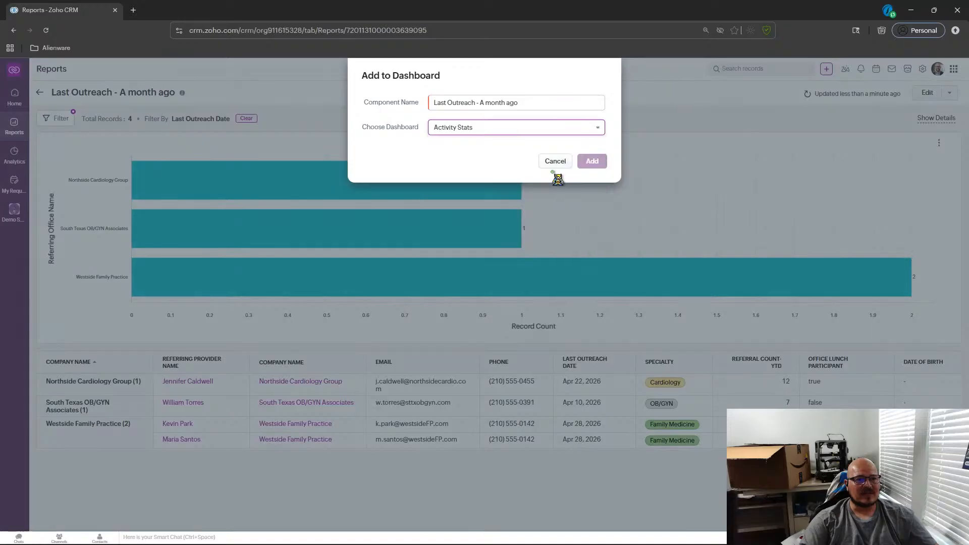
click(601, 161)
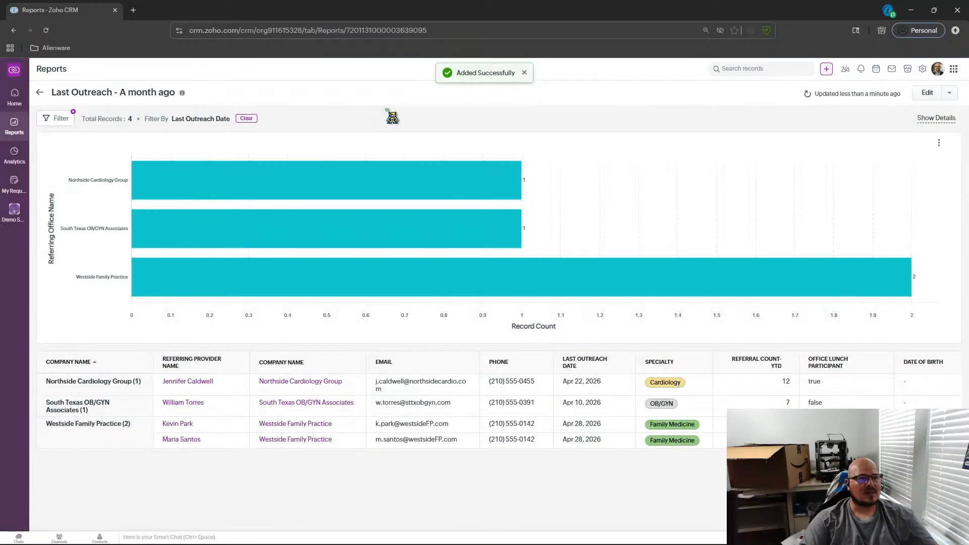
Return to the Home page and open its customization to add components.
click(23, 98)
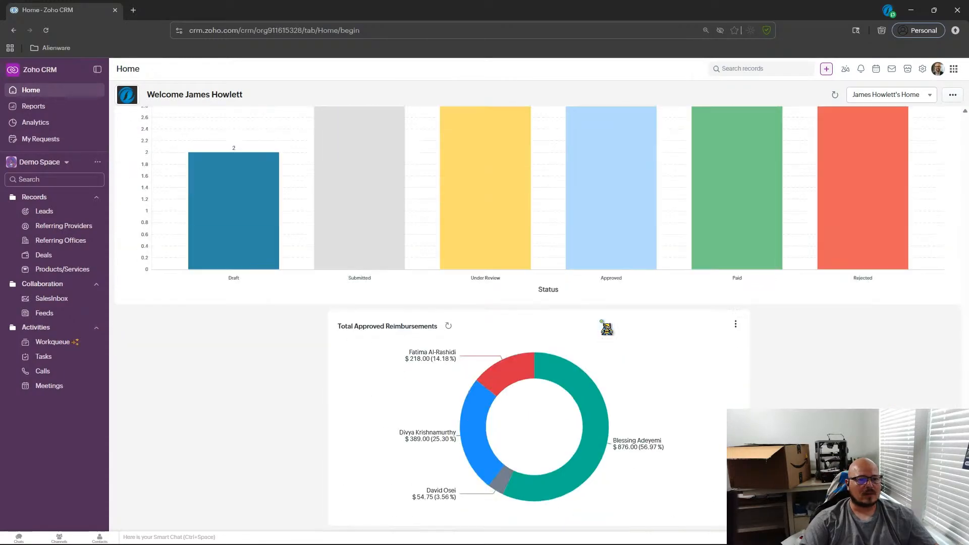
scroll(607, 329, up, 3)
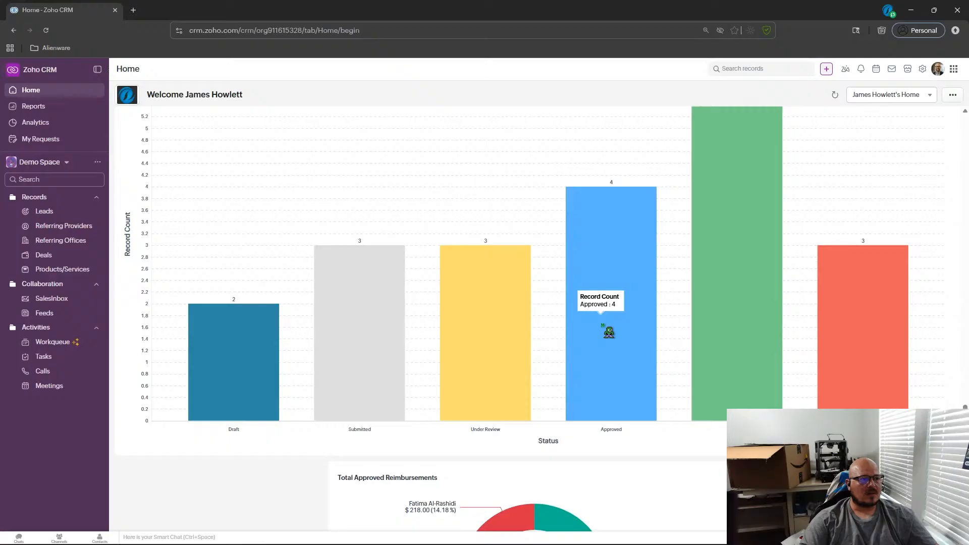
scroll(608, 332, up, 5)
scroll(609, 332, up, 15)
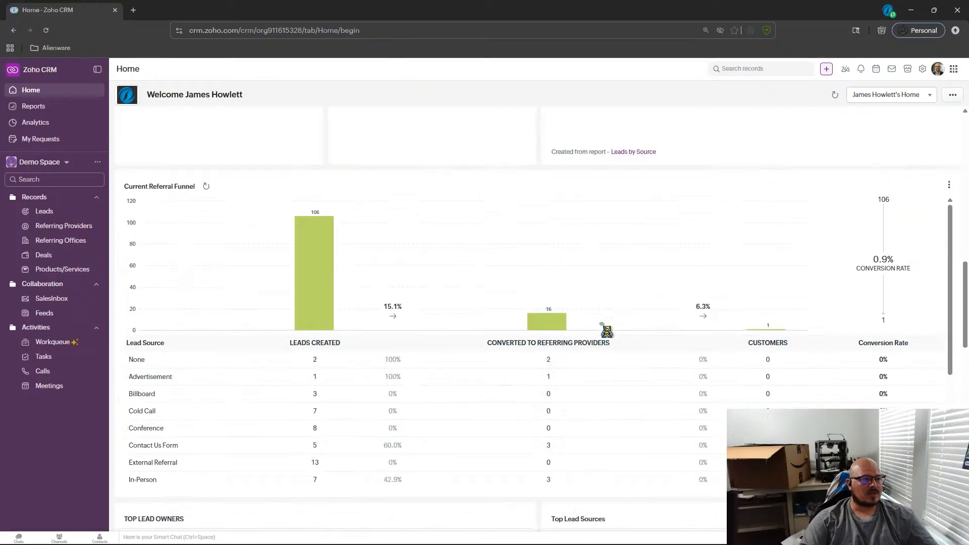
scroll(606, 331, up, 5)
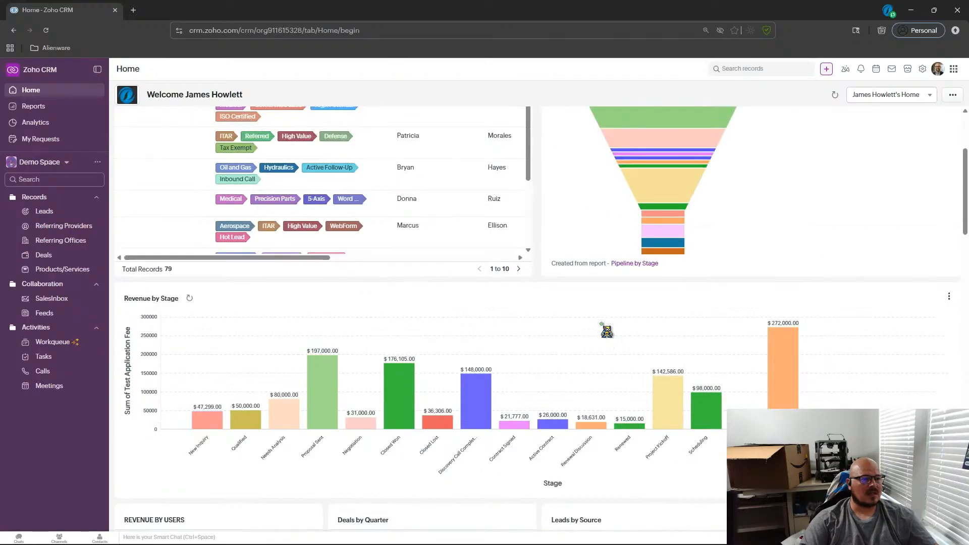
click(953, 95)
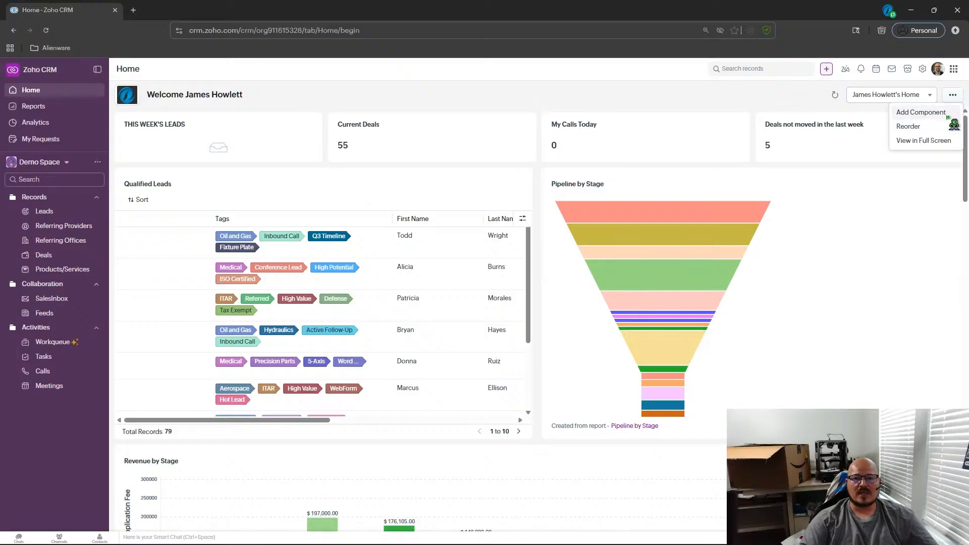
click(926, 112)
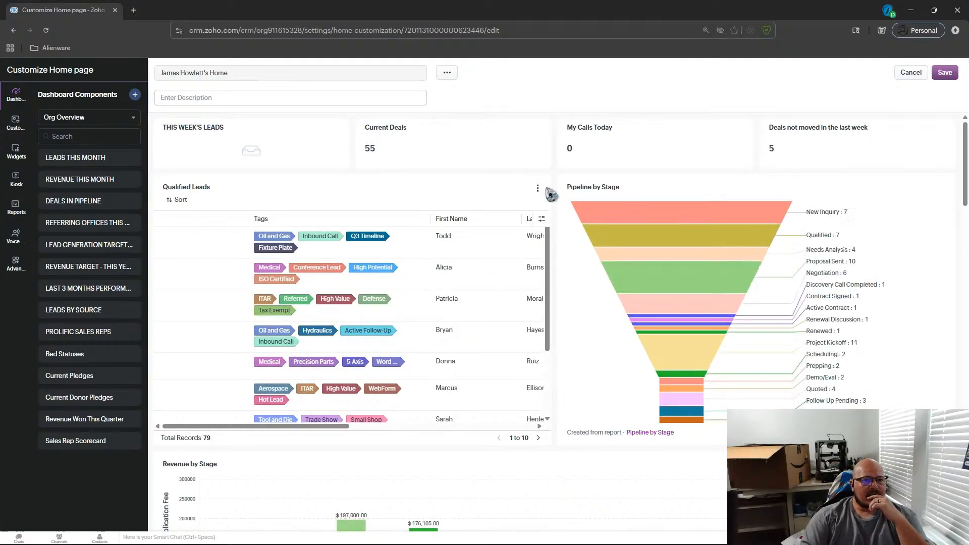
Remove the Total Approved Reimbursements component from the Home page layout.
click(537, 188)
click(538, 189)
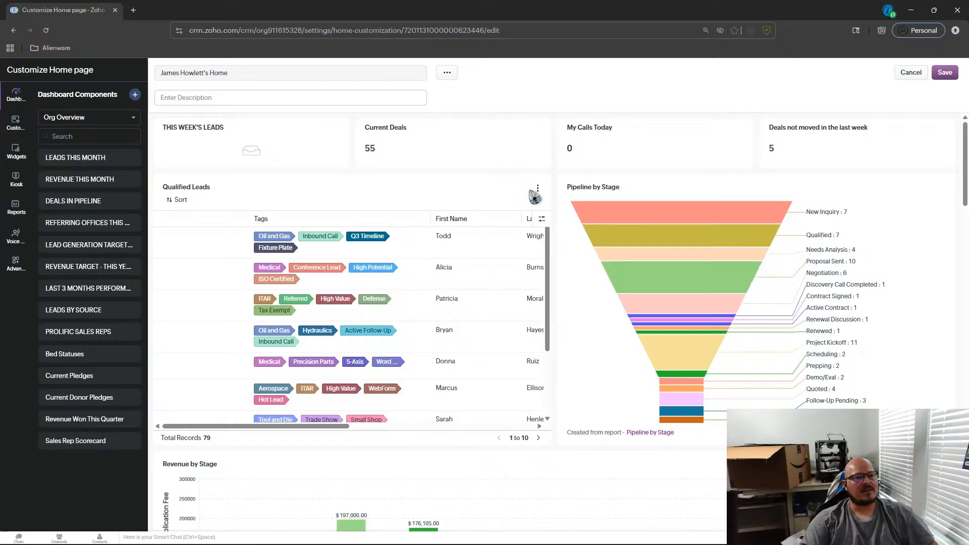
scroll(535, 197, down, 3)
scroll(535, 196, down, 15)
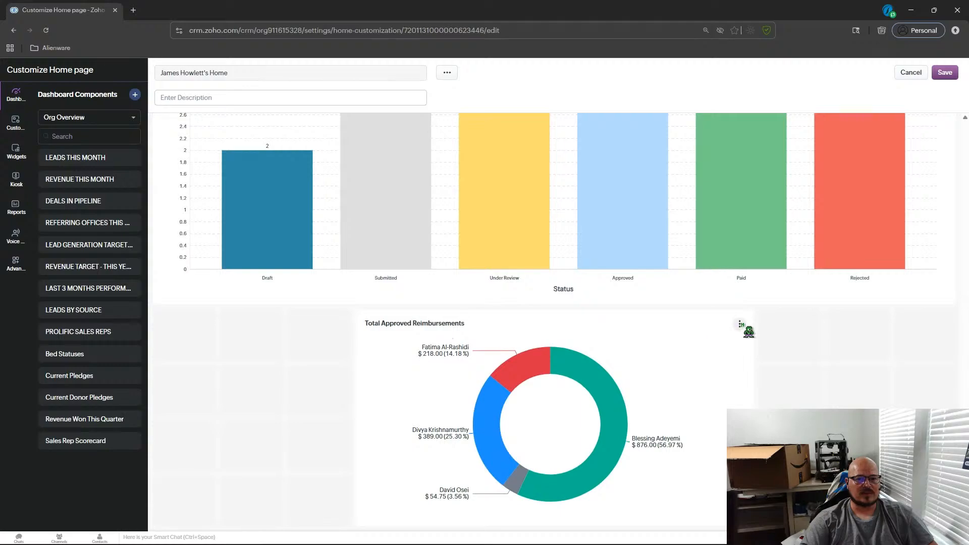
click(740, 324)
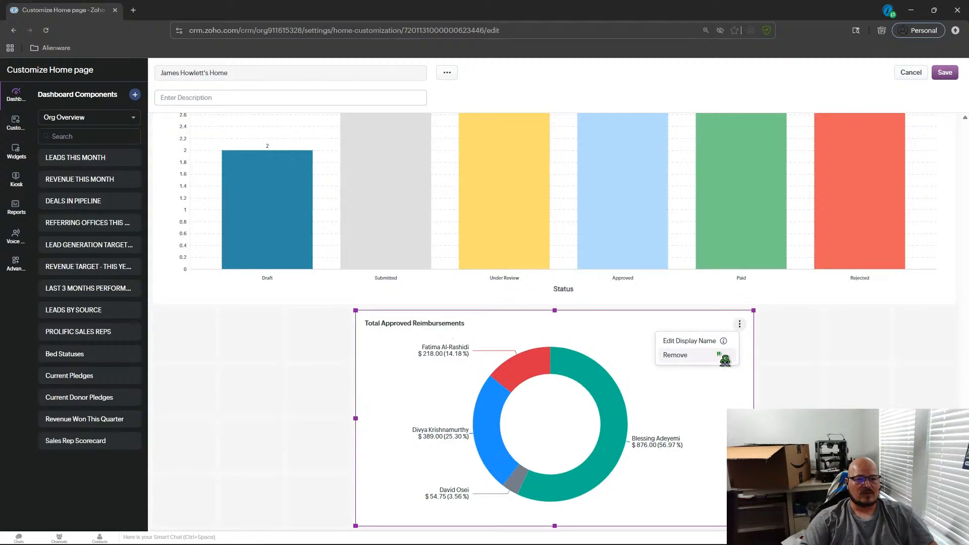
click(675, 355)
Remove the Reimbursement Requests component from the Home page layout.
scroll(656, 282, up, 5)
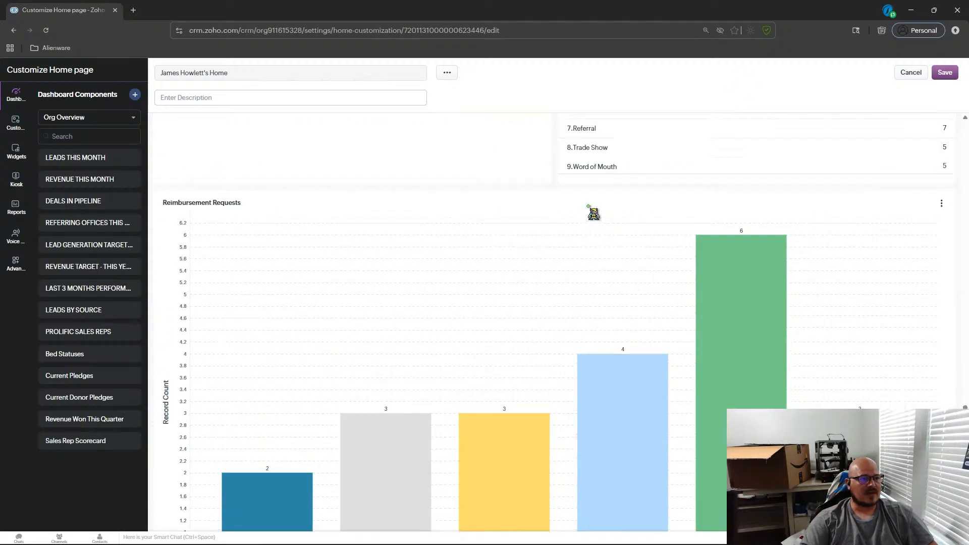
scroll(594, 214, up, 1)
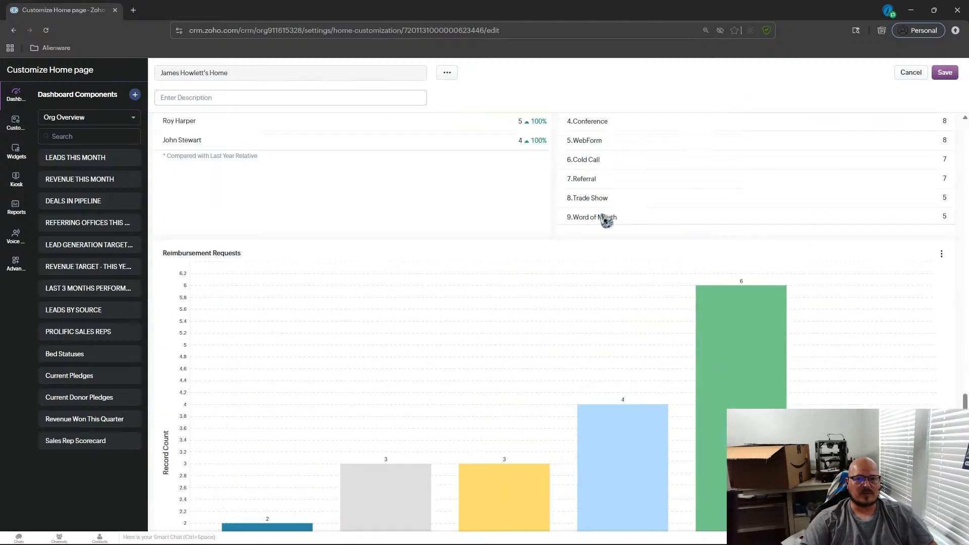
click(941, 254)
click(903, 285)
scroll(656, 252, up, 5)
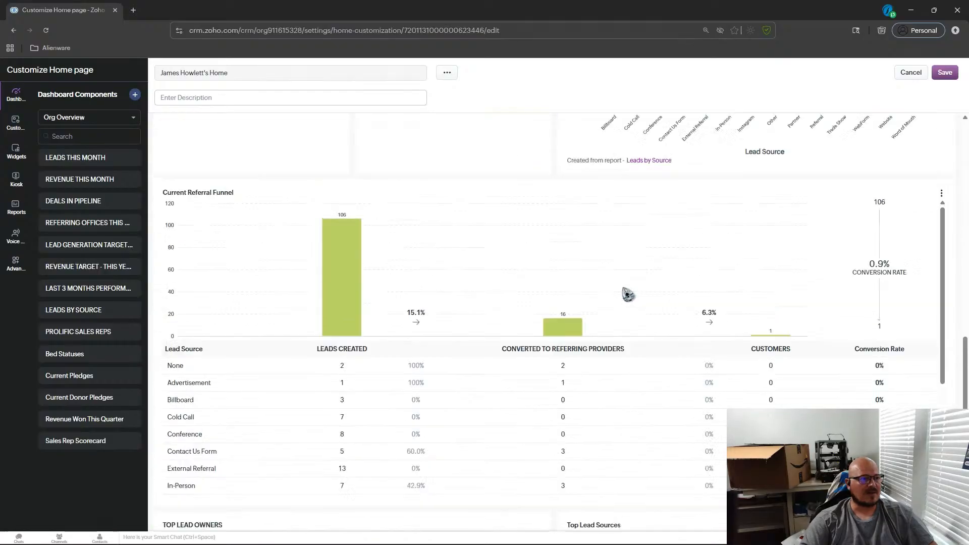
Scroll through the Current Referral Funnel component and the surrounding Home page layout to review them.
scroll(629, 294, down, 3)
scroll(629, 294, up, 3)
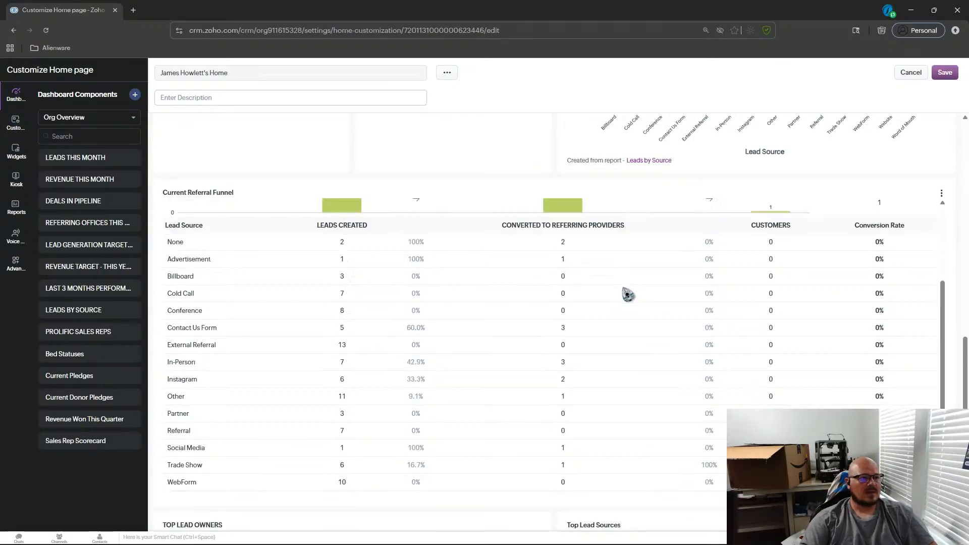
scroll(628, 295, down, 3)
scroll(628, 293, up, 3)
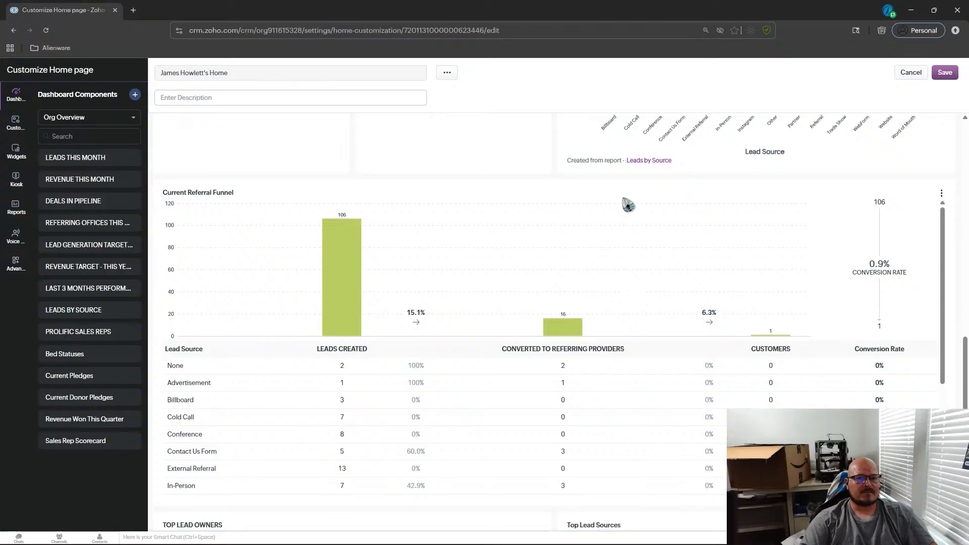
scroll(683, 148, down, 4)
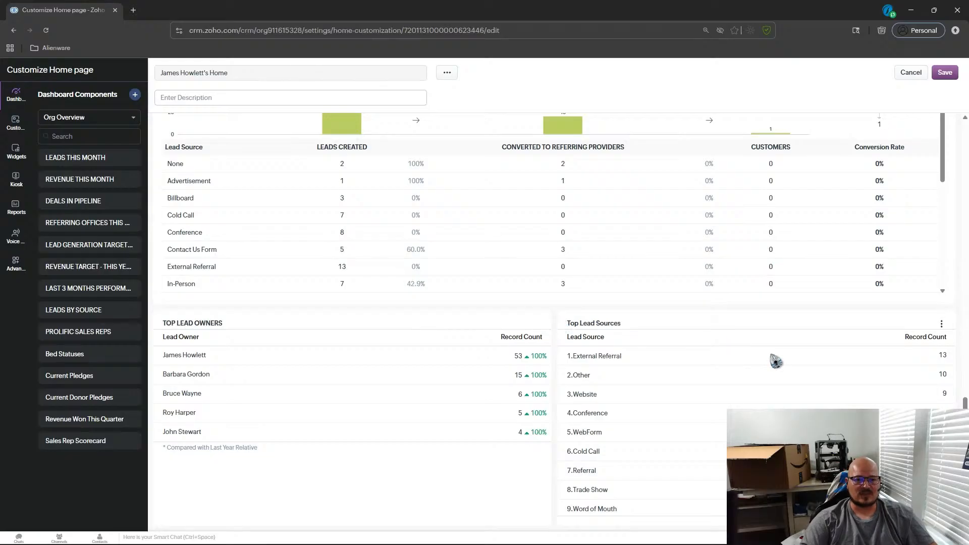
scroll(776, 361, up, 3)
scroll(769, 369, down, 3)
scroll(480, 240, up, 7)
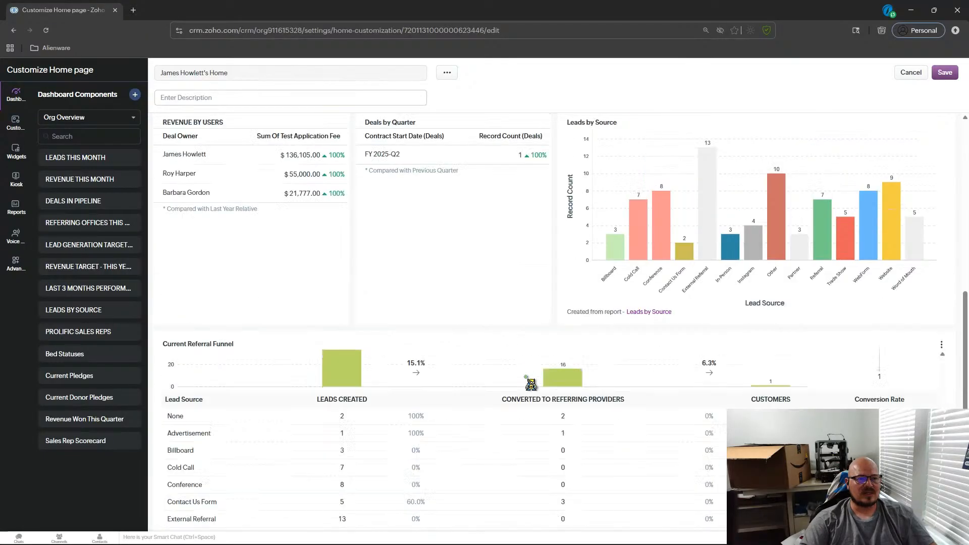
scroll(442, 287, down, 3)
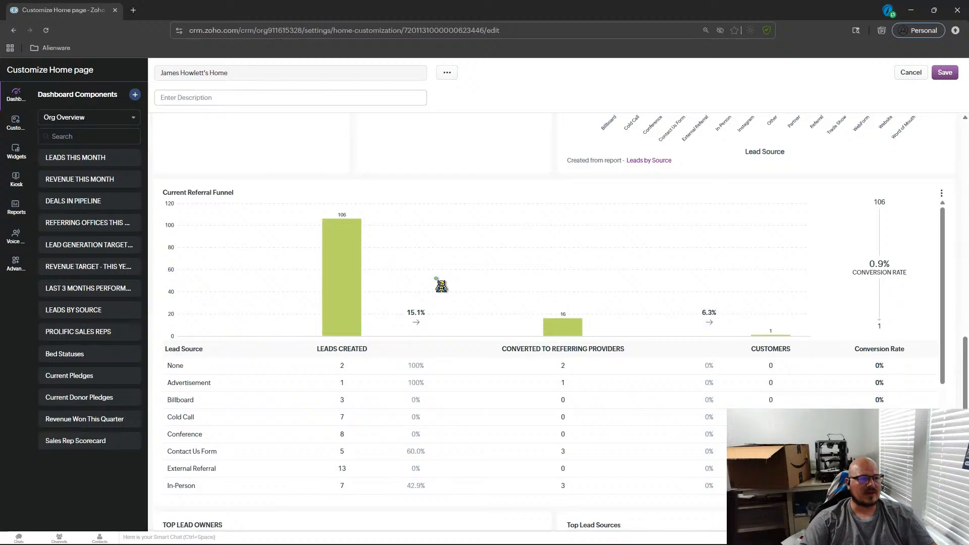
scroll(490, 312, down, 3)
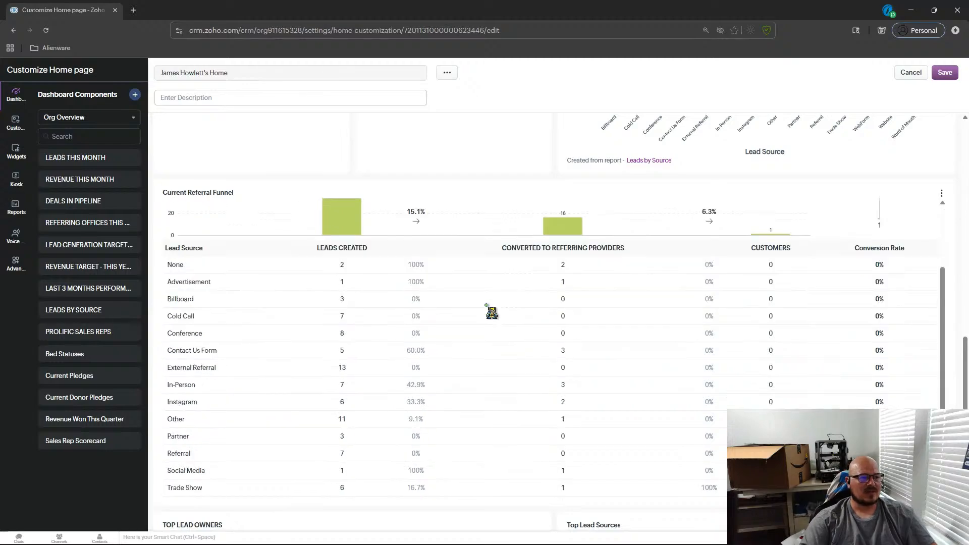
scroll(492, 312, up, 3)
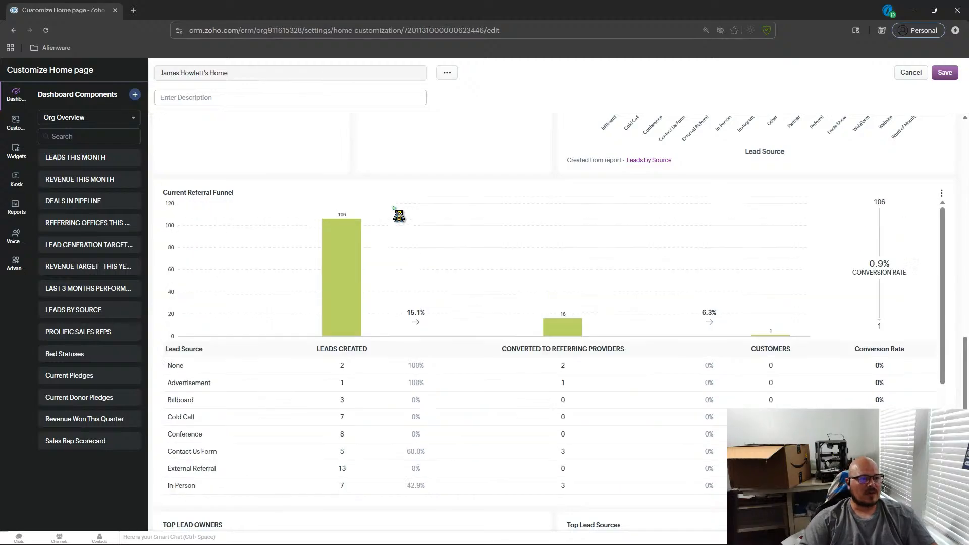
scroll(355, 146, down, 1)
scroll(356, 146, down, 1)
scroll(355, 350, up, 1)
scroll(354, 349, down, 1)
scroll(485, 324, down, 2)
scroll(493, 321, up, 4)
scroll(627, 301, down, 3)
scroll(626, 301, down, 1)
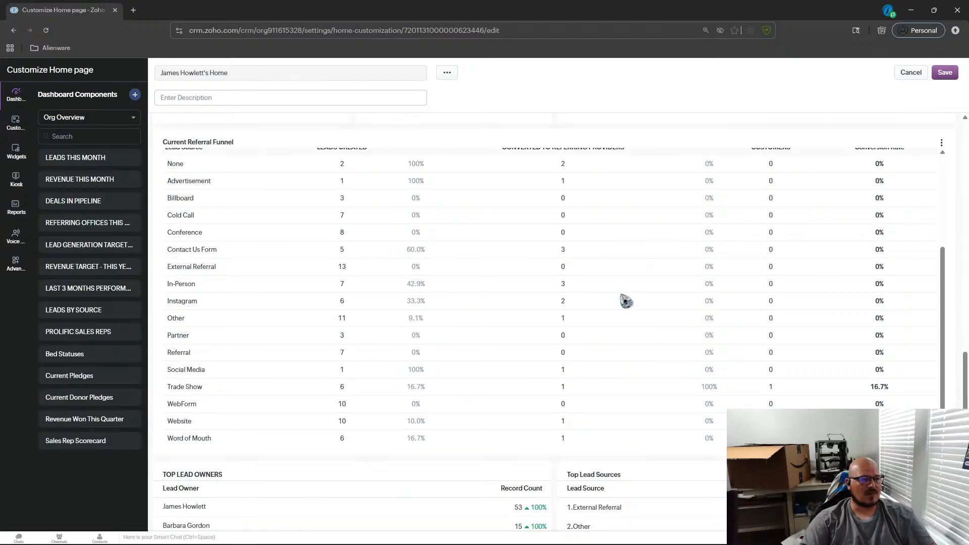
scroll(627, 301, up, 3)
scroll(477, 394, up, 4)
scroll(484, 397, down, 4)
scroll(419, 378, up, 3)
scroll(411, 353, down, 3)
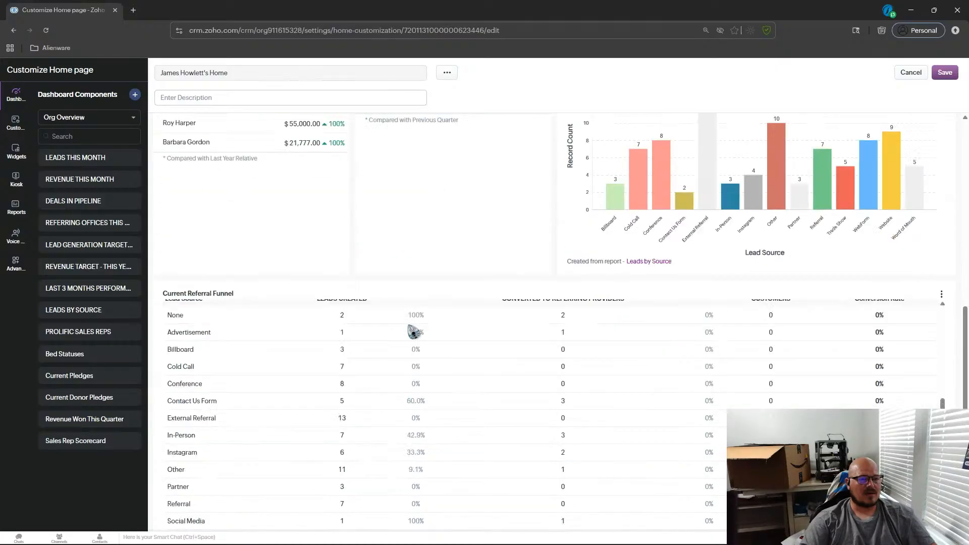
scroll(527, 382, up, 1)
scroll(560, 376, up, 3)
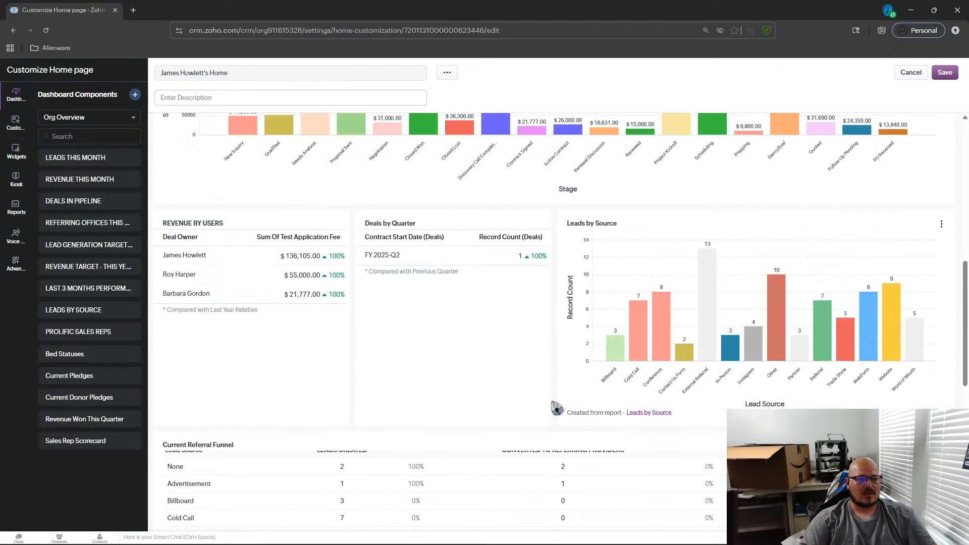
scroll(545, 424, down, 4)
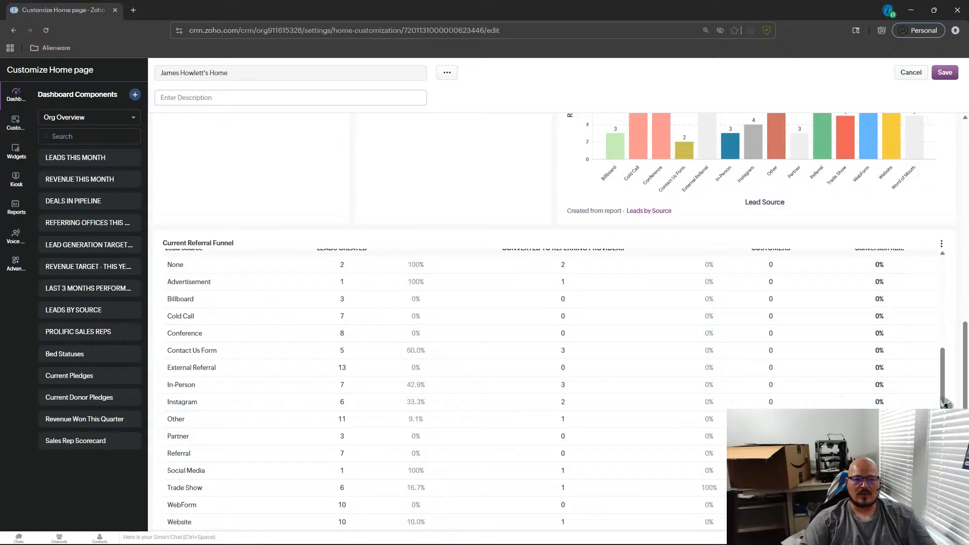
scroll(945, 402, down, 4)
scroll(768, 228, up, 1)
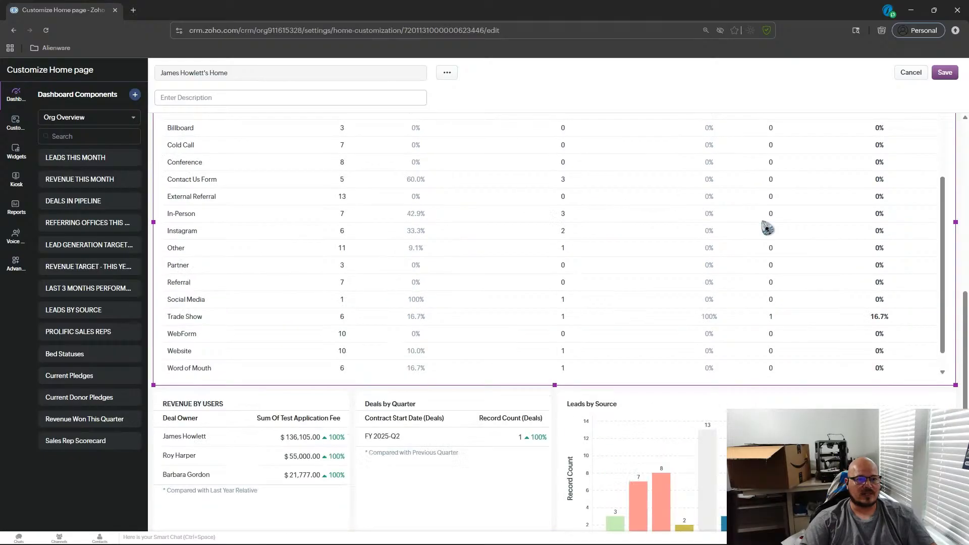
scroll(767, 229, up, 4)
scroll(767, 228, down, 9)
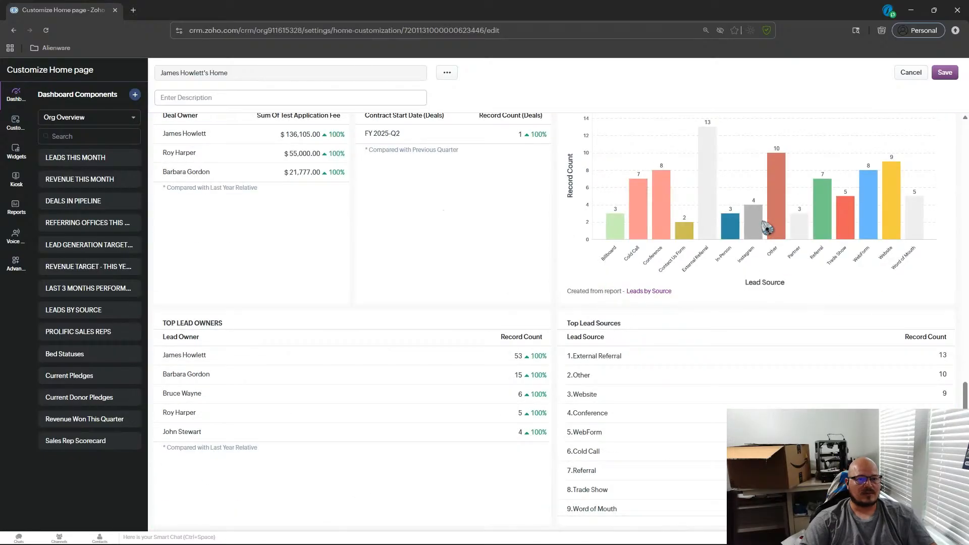
scroll(765, 226, up, 9)
scroll(805, 374, down, 2)
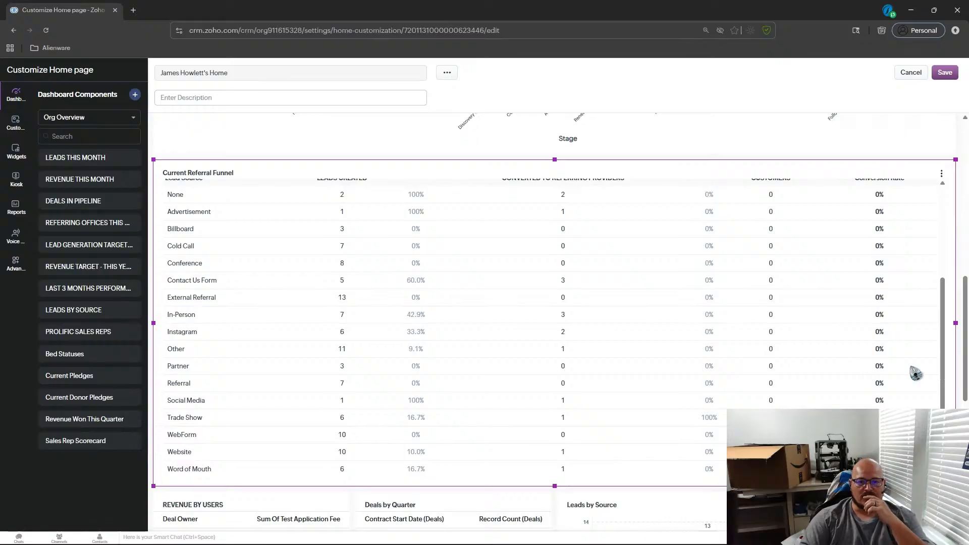
drag(946, 351, 945, 344)
scroll(750, 327, up, 2)
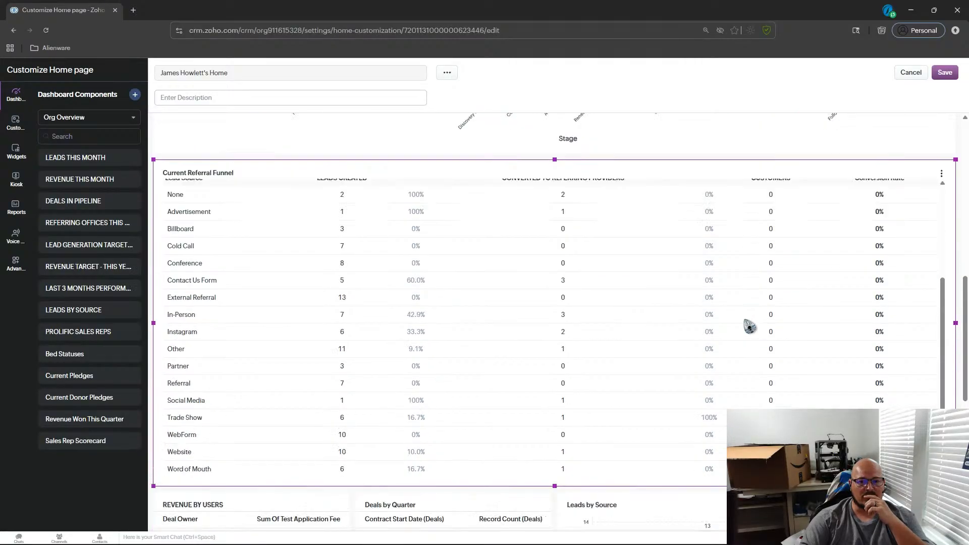
Remove the Revenue by Stage component from the Home page layout.
click(716, 138)
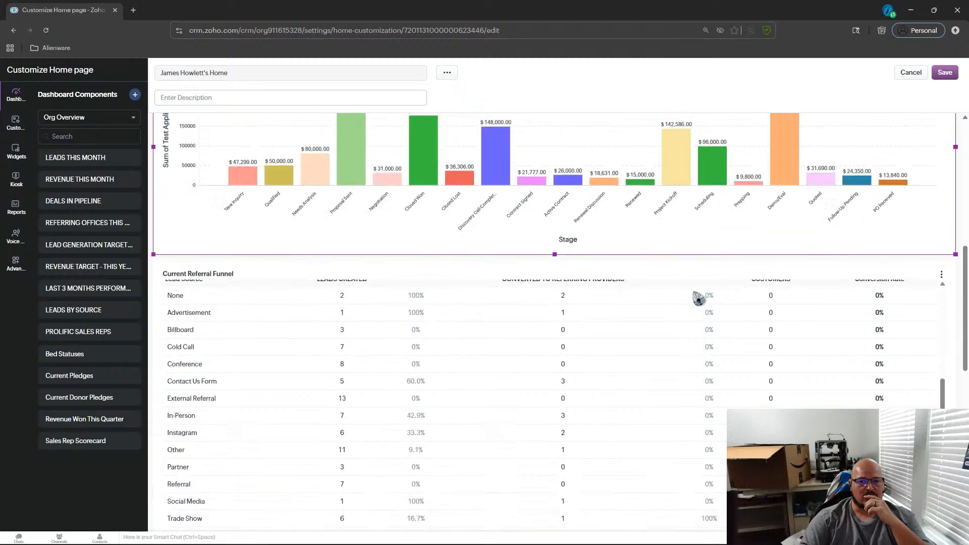
scroll(698, 298, up, 5)
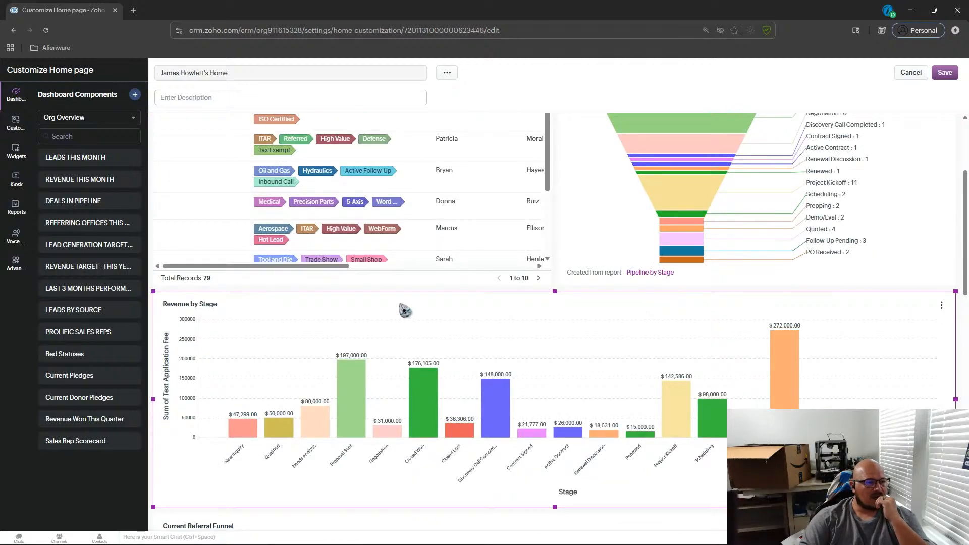
click(941, 305)
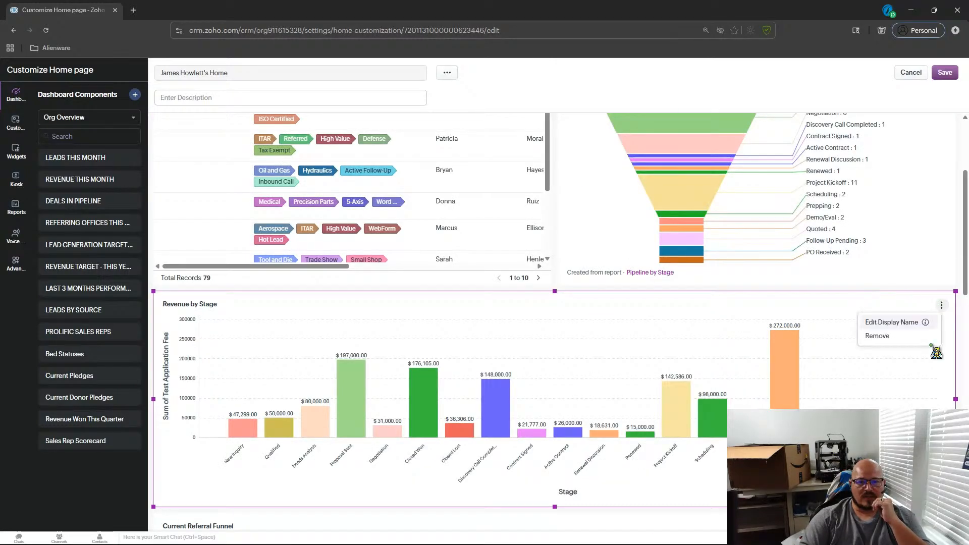
click(889, 337)
scroll(719, 318, up, 3)
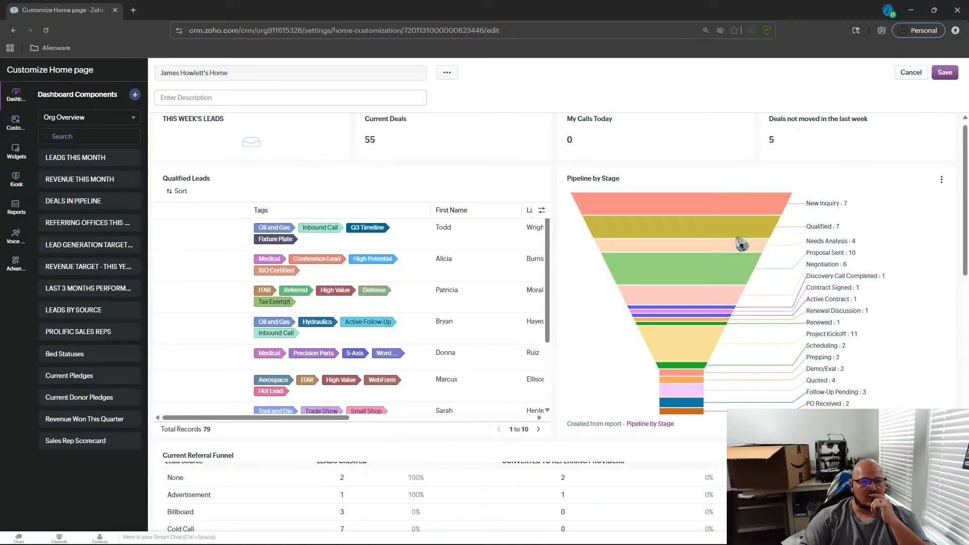
Remove the Pipeline by Stage component and try moving the Qualified Leads component lower.
click(942, 188)
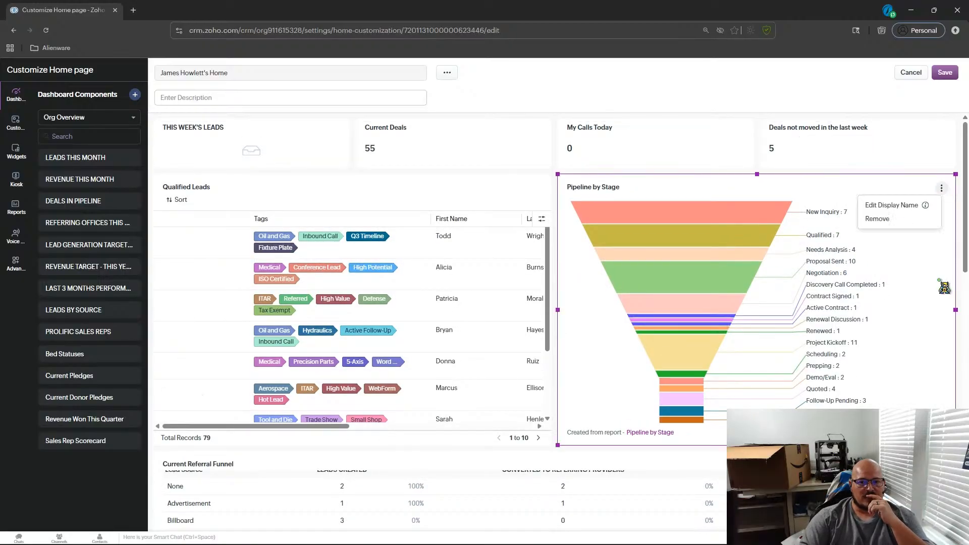
click(879, 219)
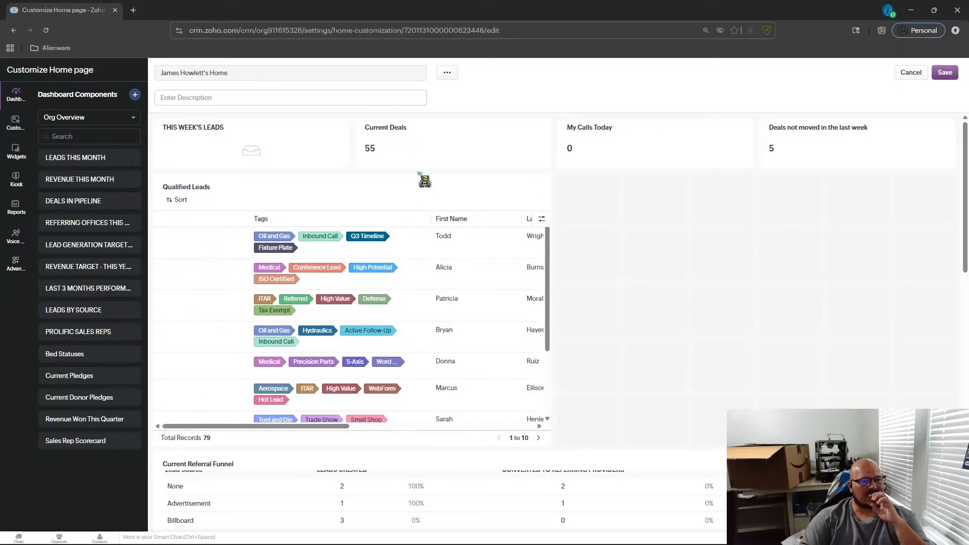
drag(383, 197, 385, 363)
scroll(384, 362, down, 10)
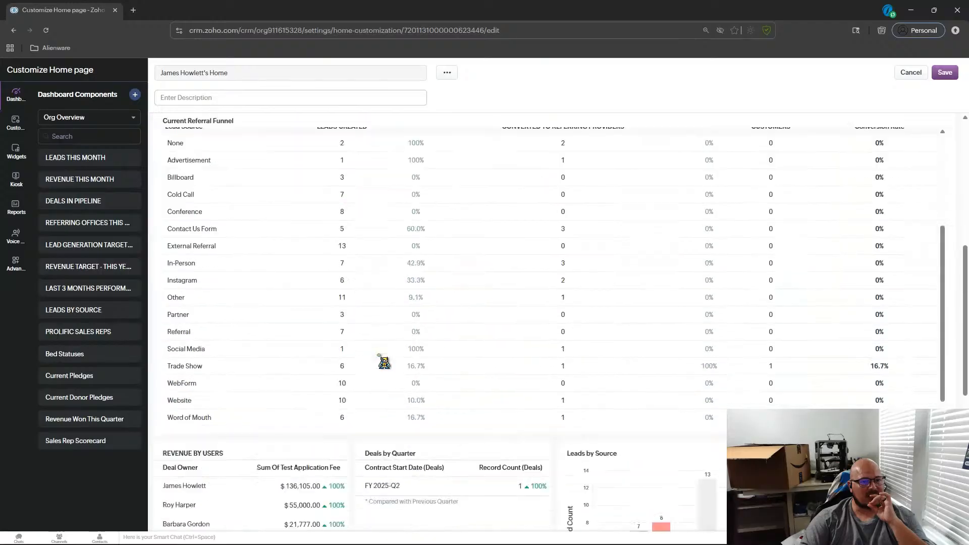
scroll(384, 363, up, 6)
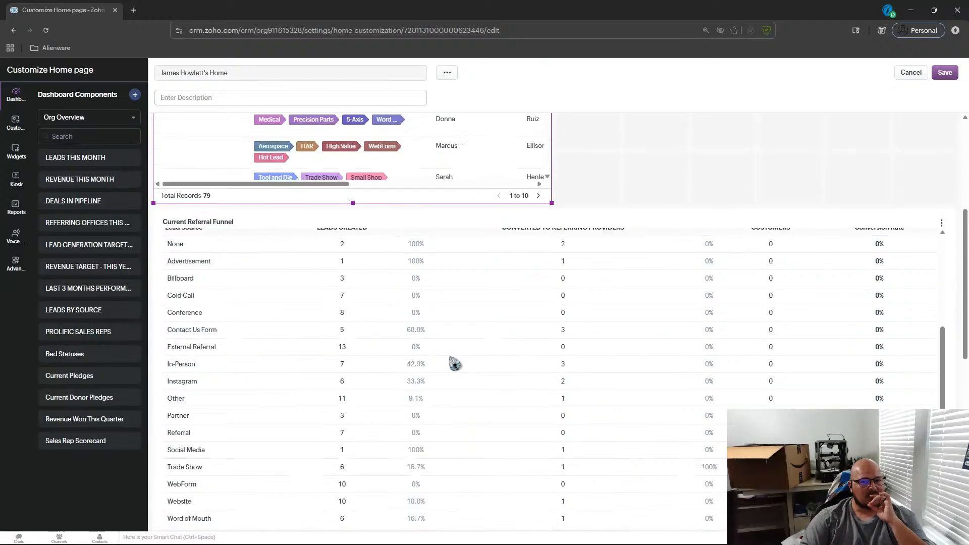
Add the Last Outreach - A month ago component from the Activity Stats dashboard to the top of the Home page layout.
click(572, 362)
scroll(569, 356, up, 1)
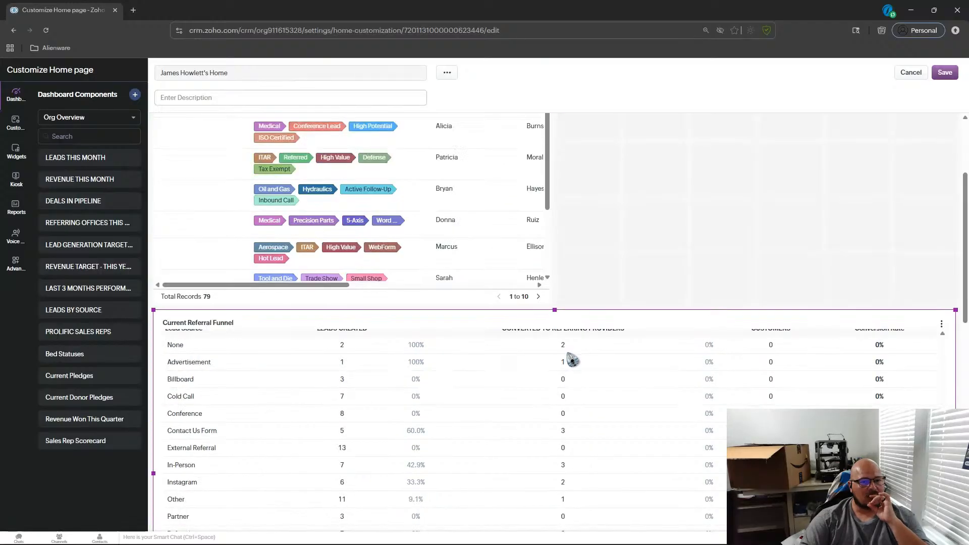
scroll(357, 413, down, 3)
scroll(291, 411, up, 3)
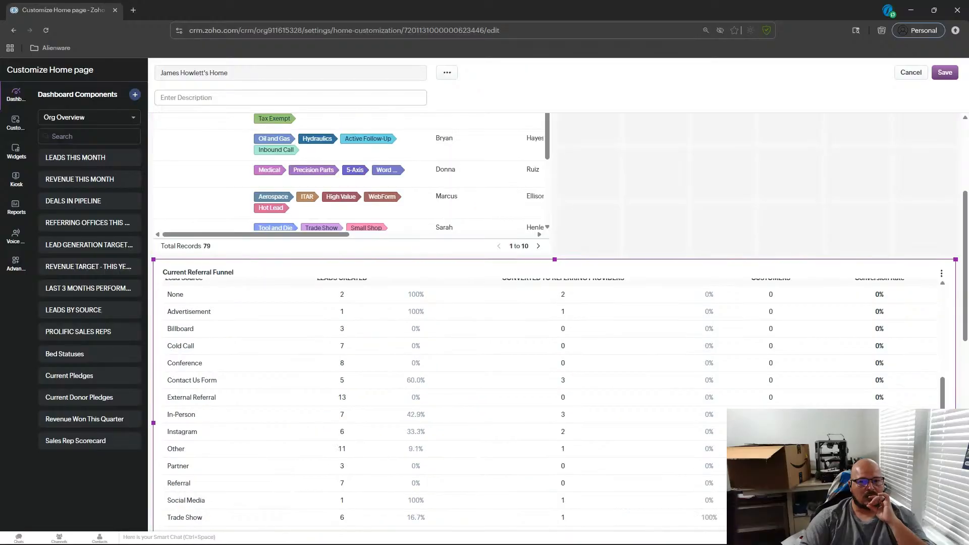
scroll(591, 369, up, 4)
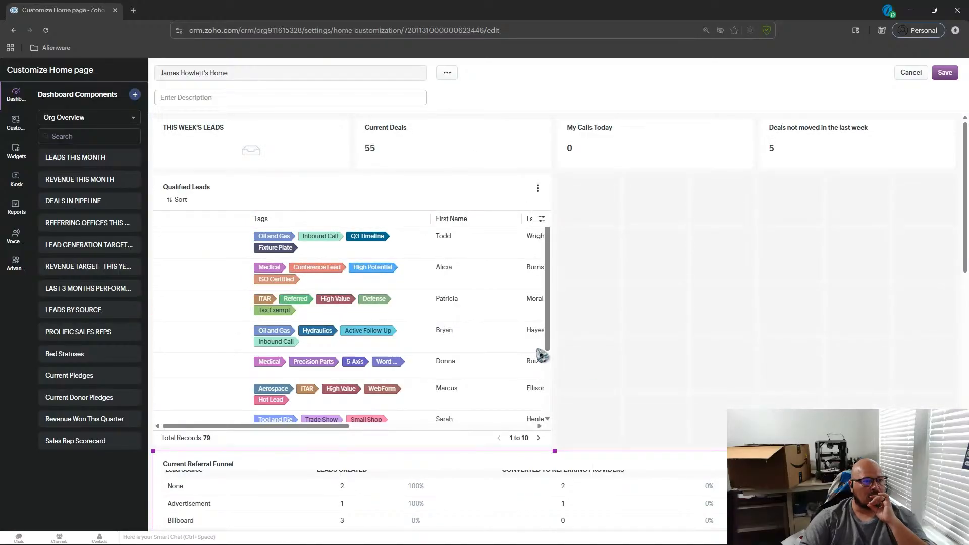
click(89, 125)
click(89, 124)
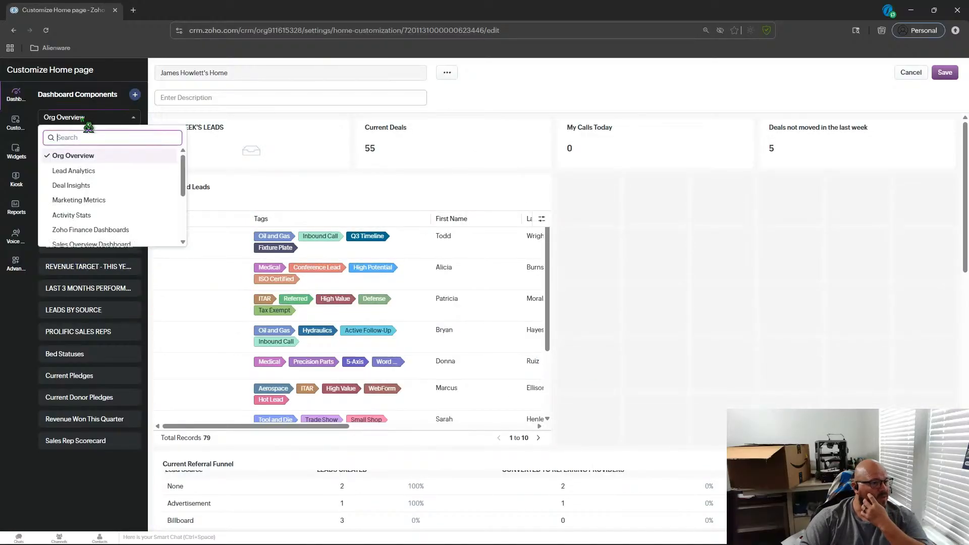
click(93, 216)
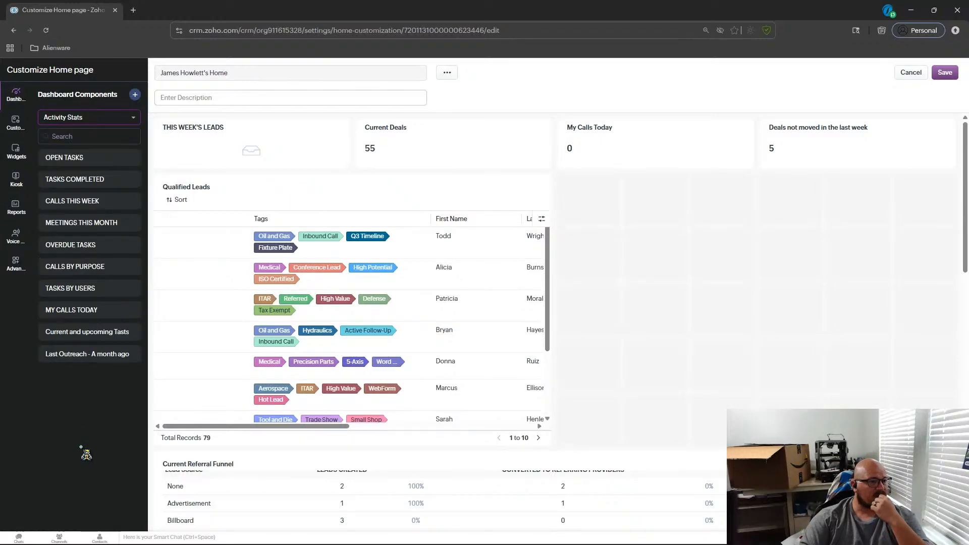
drag(85, 354, 232, 207)
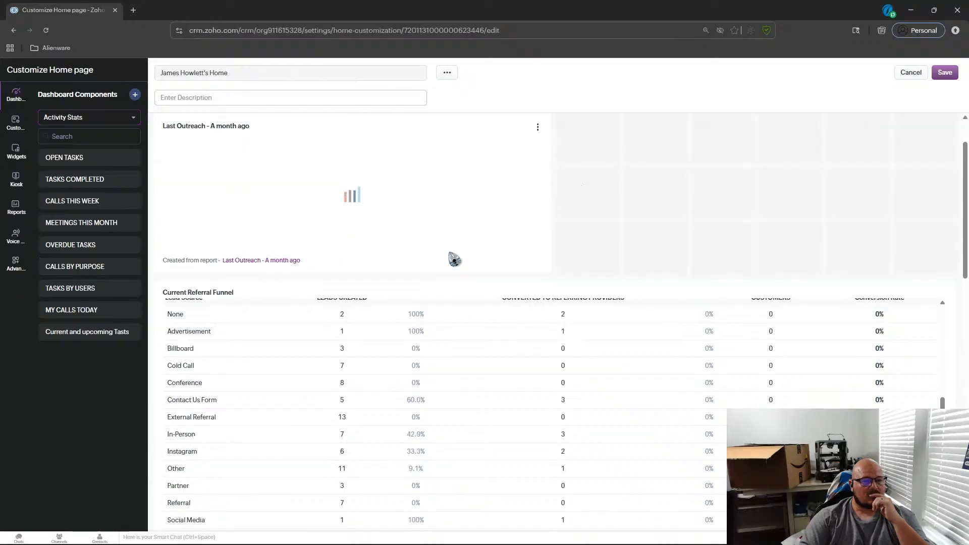
Widen the Last Outreach chart component to span the full page width.
click(455, 252)
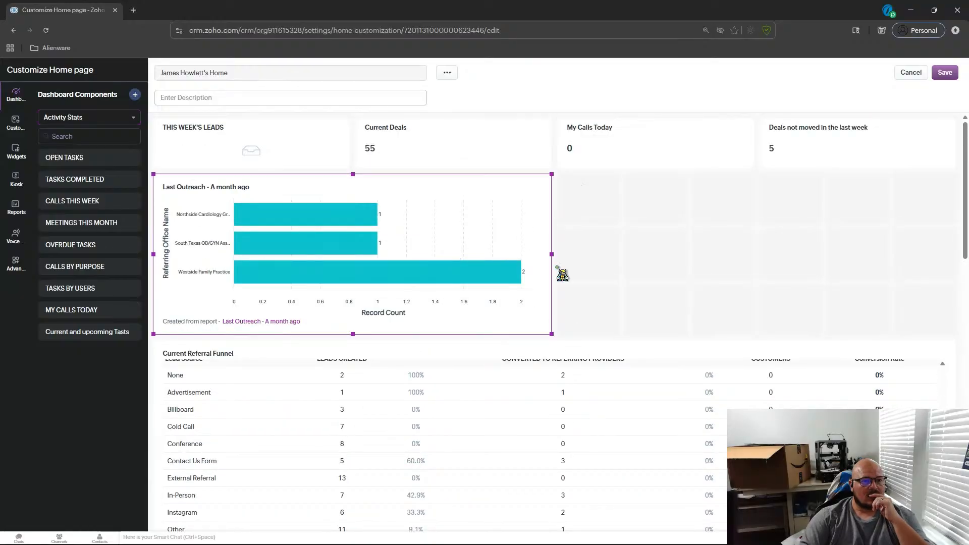
drag(596, 359, 937, 401)
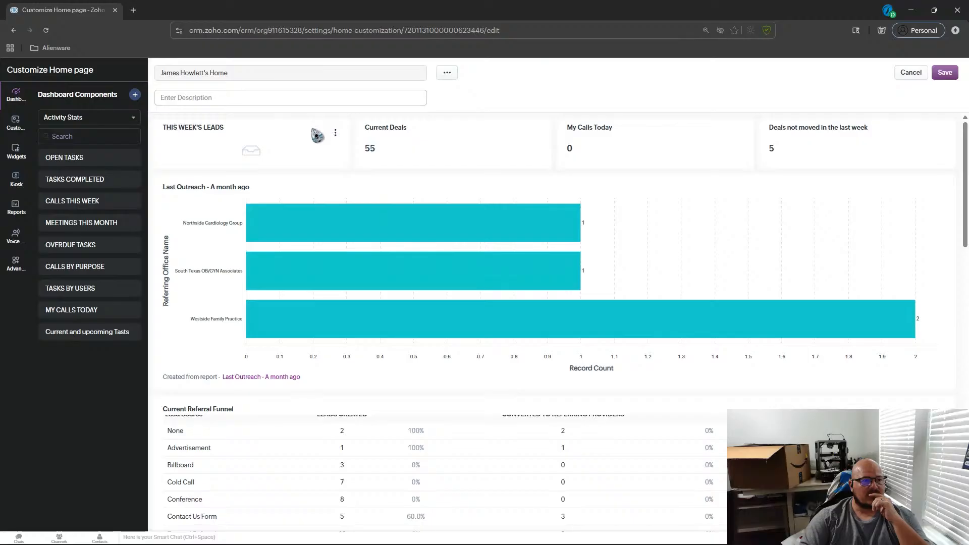
Remove the Top Lead Sources component from the Home page layout.
scroll(494, 325, down, 1)
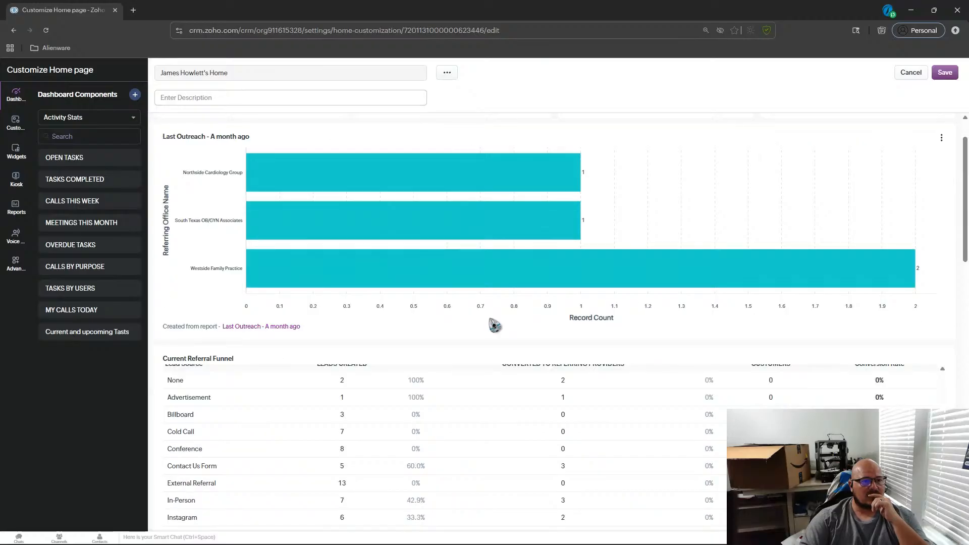
scroll(495, 325, down, 3)
scroll(495, 326, up, 1)
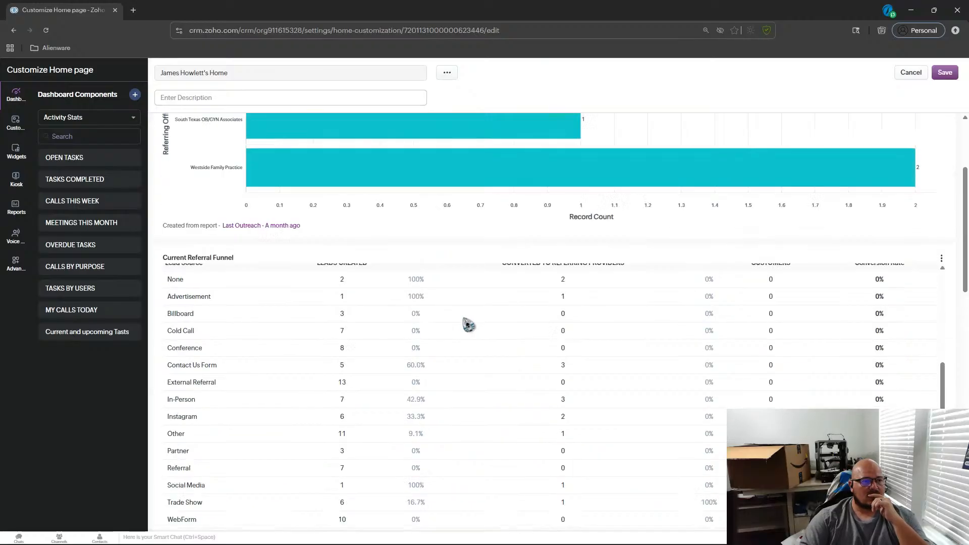
scroll(465, 324, down, 8)
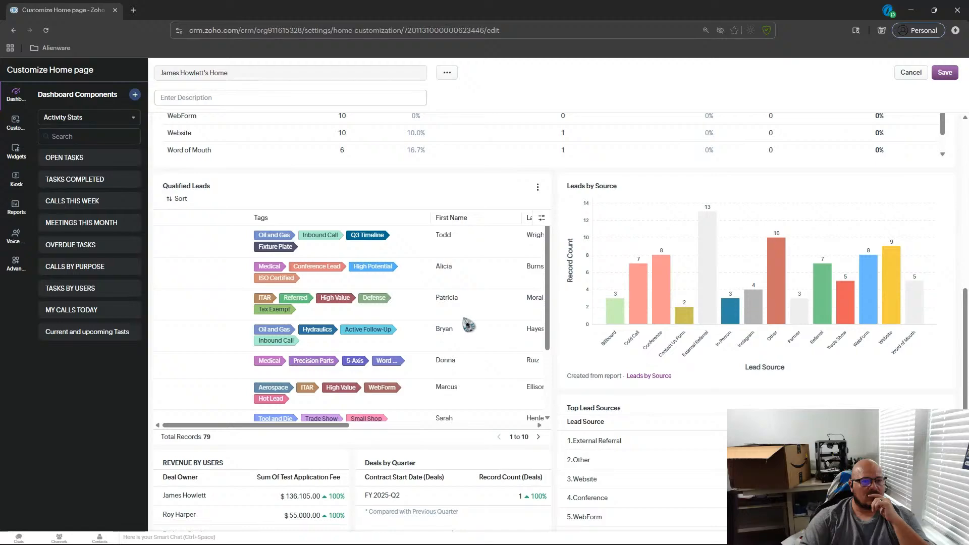
scroll(768, 309, down, 1)
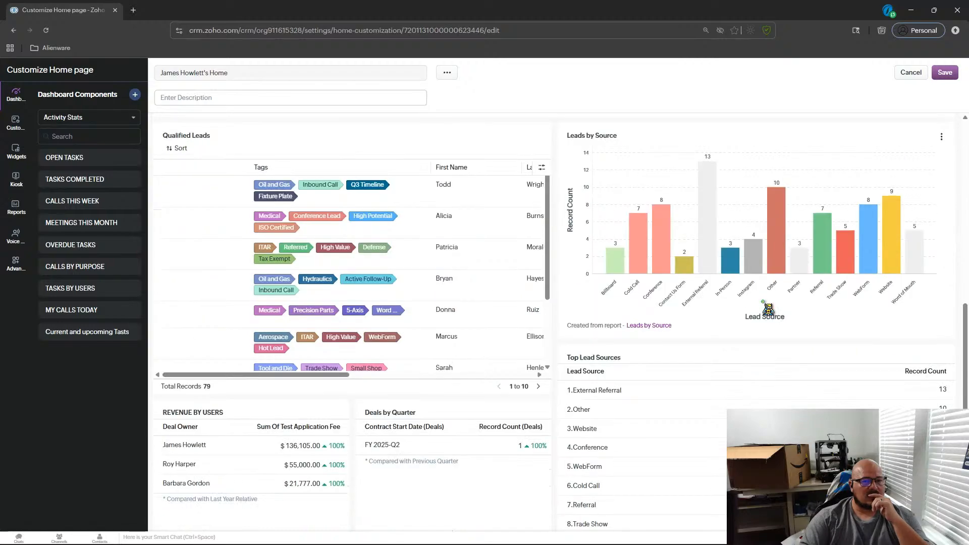
scroll(777, 337, down, 2)
click(777, 337)
scroll(777, 338, up, 2)
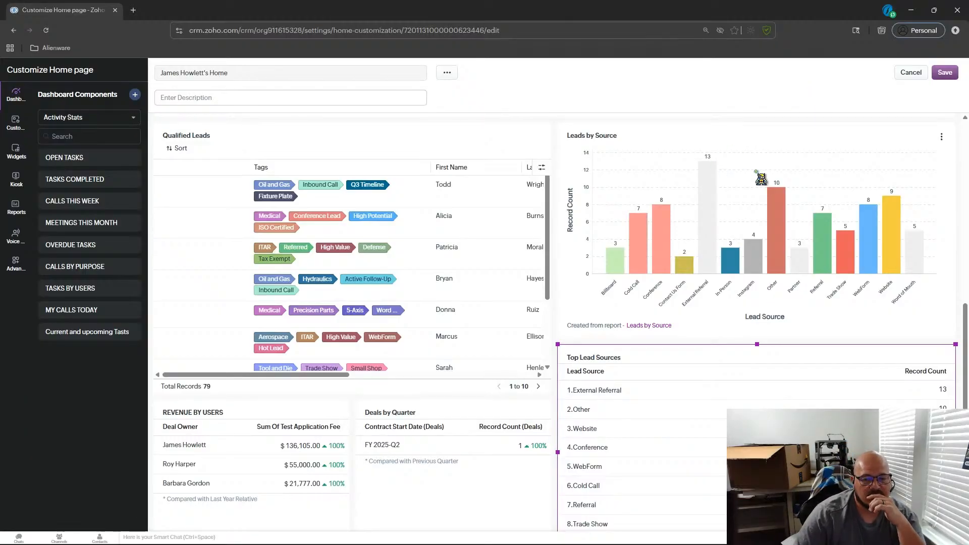
click(941, 358)
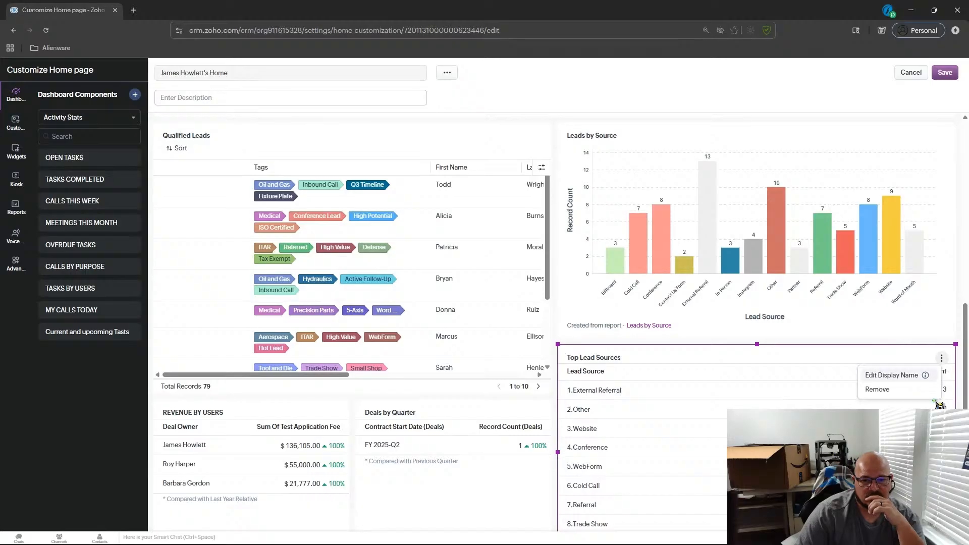
click(875, 390)
Move the Top Lead Owners component into the right column below Leads by Source.
scroll(879, 400, down, 6)
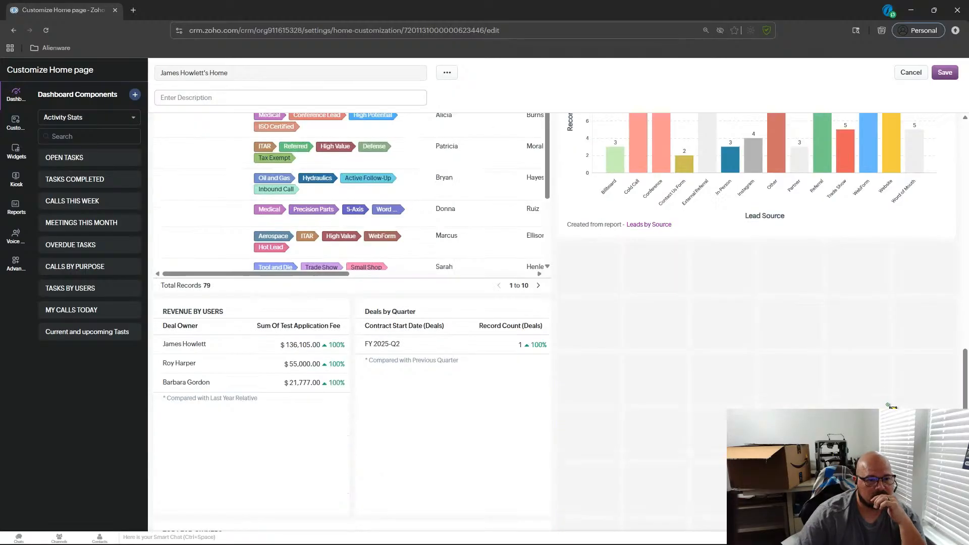
scroll(525, 416, up, 3)
drag(411, 432, 729, 398)
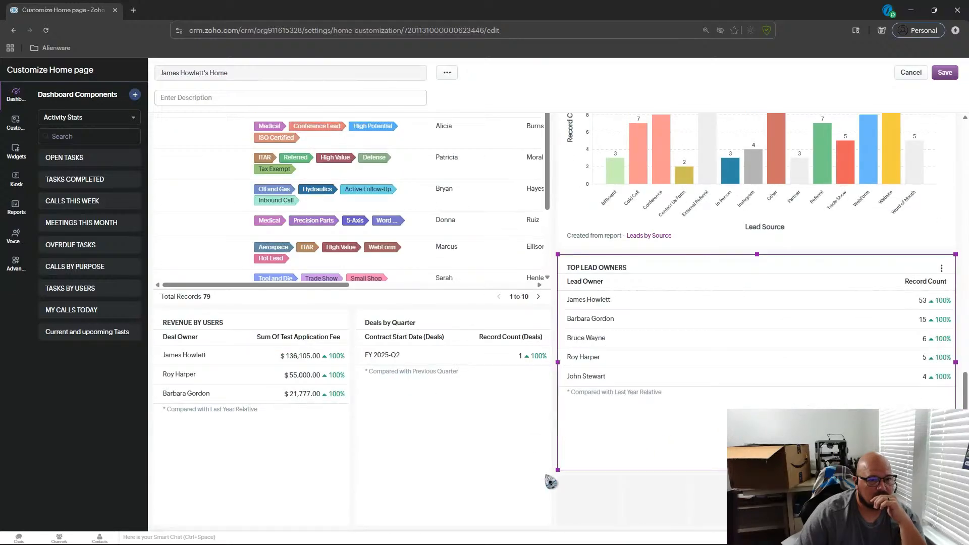
Select the Revenue by Users and Deals by Quarter components and try extending the Top Lead Owners component's height.
click(511, 499)
click(303, 448)
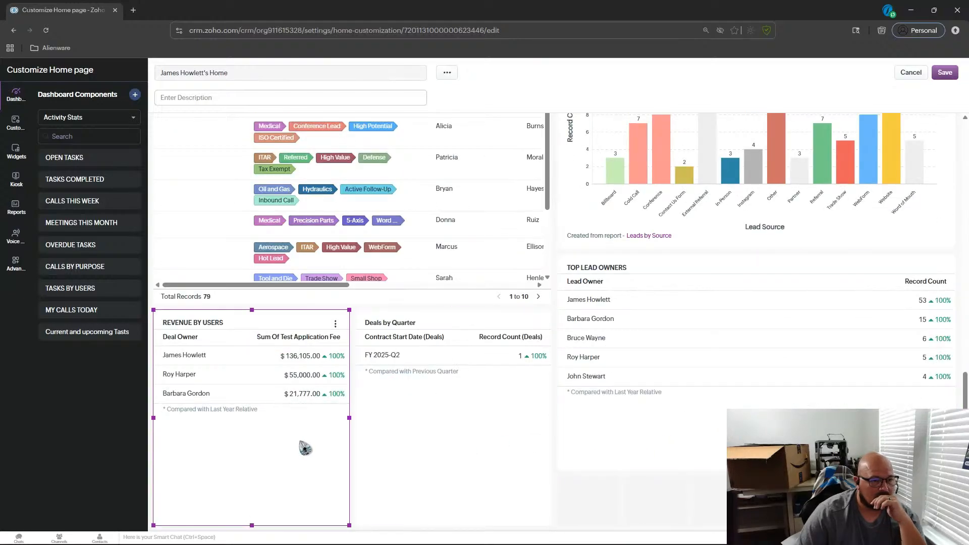
click(421, 449)
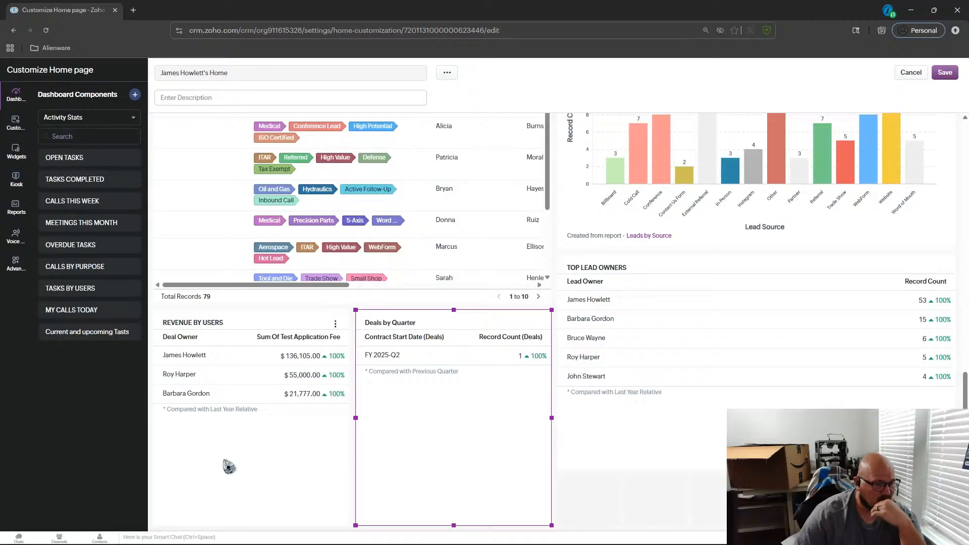
click(229, 468)
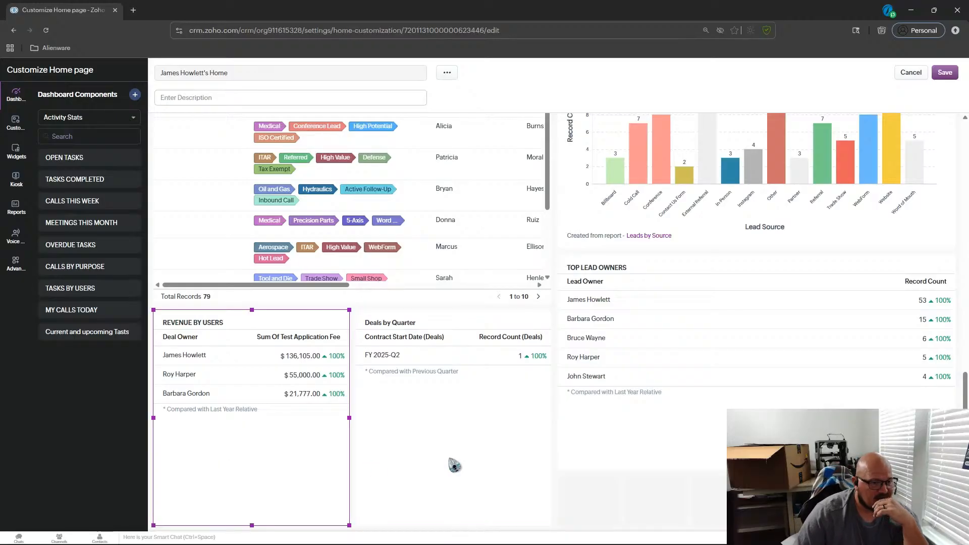
scroll(477, 462, up, 1)
scroll(477, 462, down, 1)
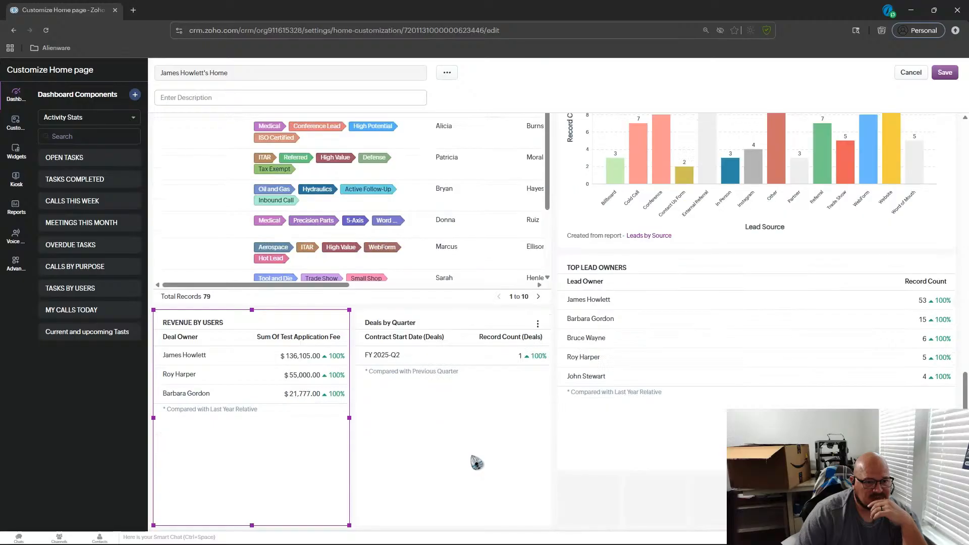
click(612, 463)
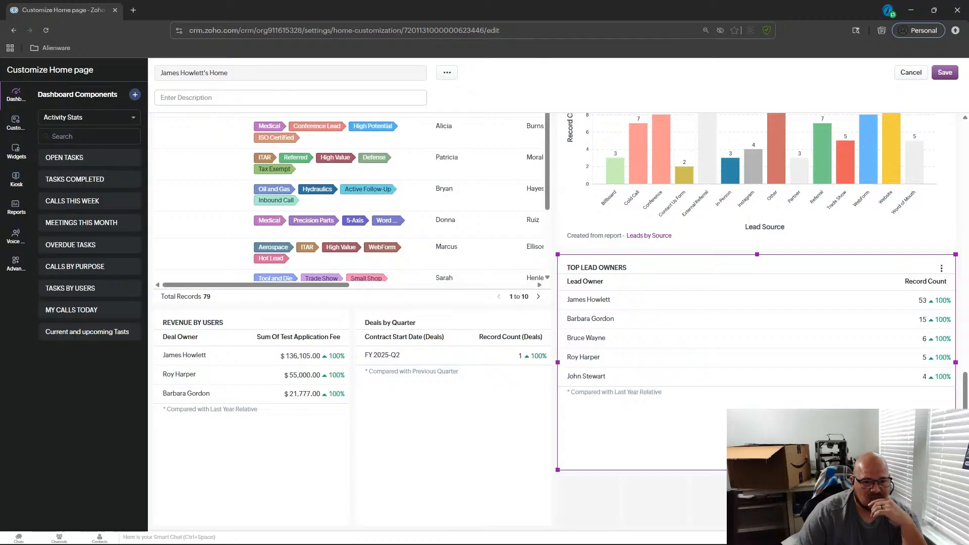
drag(557, 469, 557, 526)
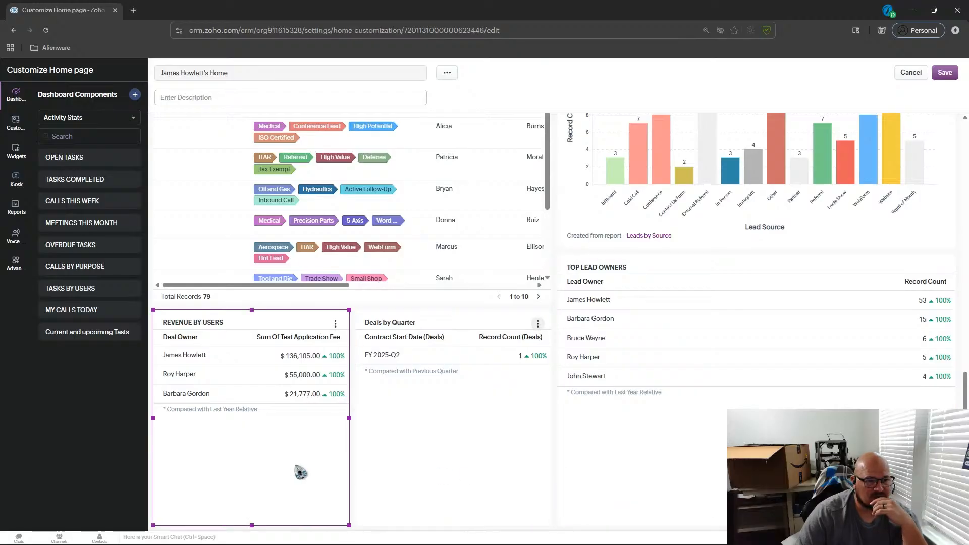
Move the Top Lead Owners component up beside the Qualified Leads component.
scroll(485, 445, up, 3)
mouse_move(318, 438)
mouse_down()
mouse_move(357, 438)
mouse_move(327, 438)
mouse_up()
click(635, 379)
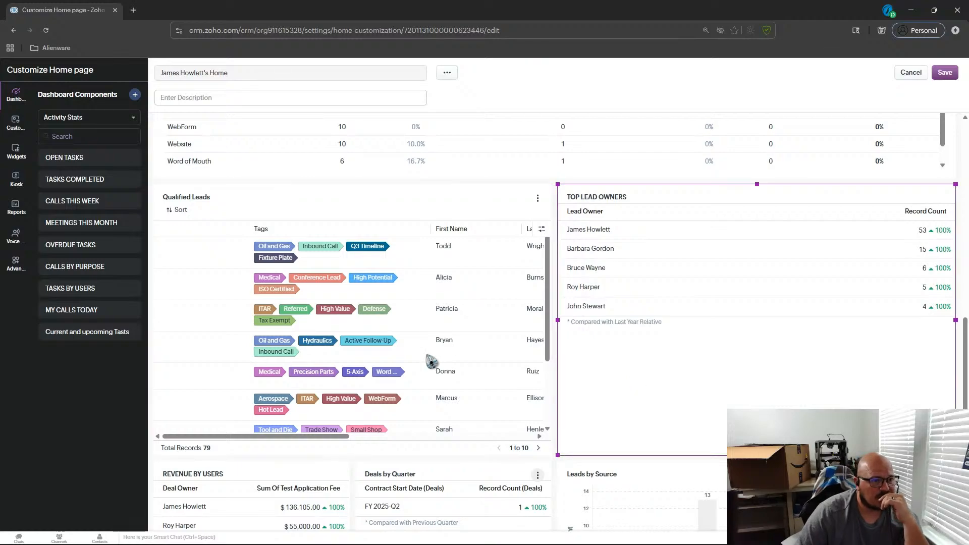
Scroll through the rearranged Home page layout to review component placement.
scroll(462, 368, up, 3)
scroll(463, 369, down, 3)
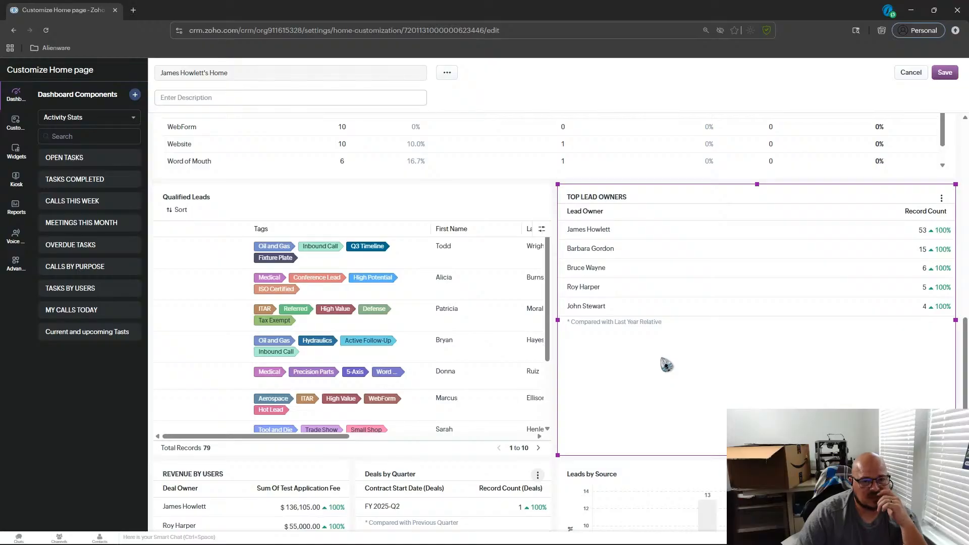
scroll(667, 364, up, 2)
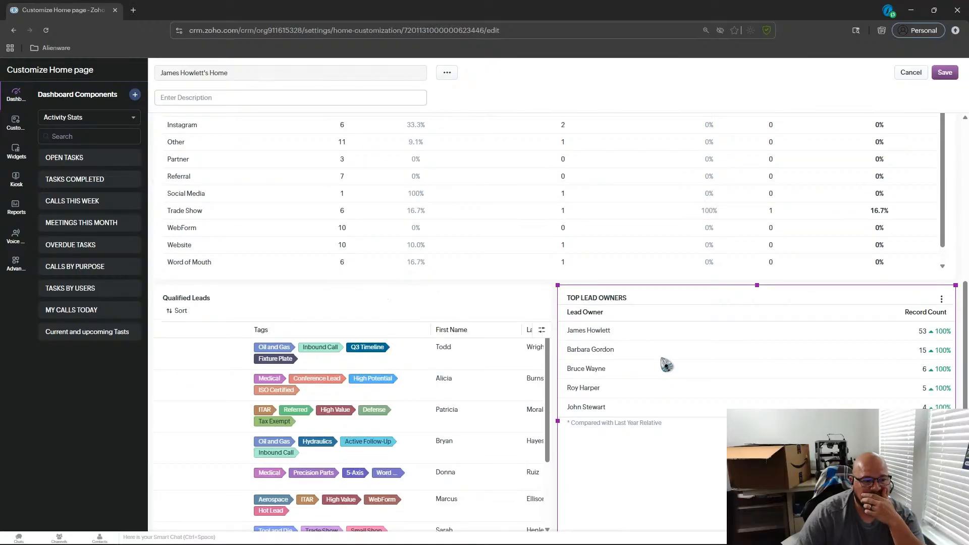
scroll(667, 364, up, 7)
scroll(667, 365, up, 2)
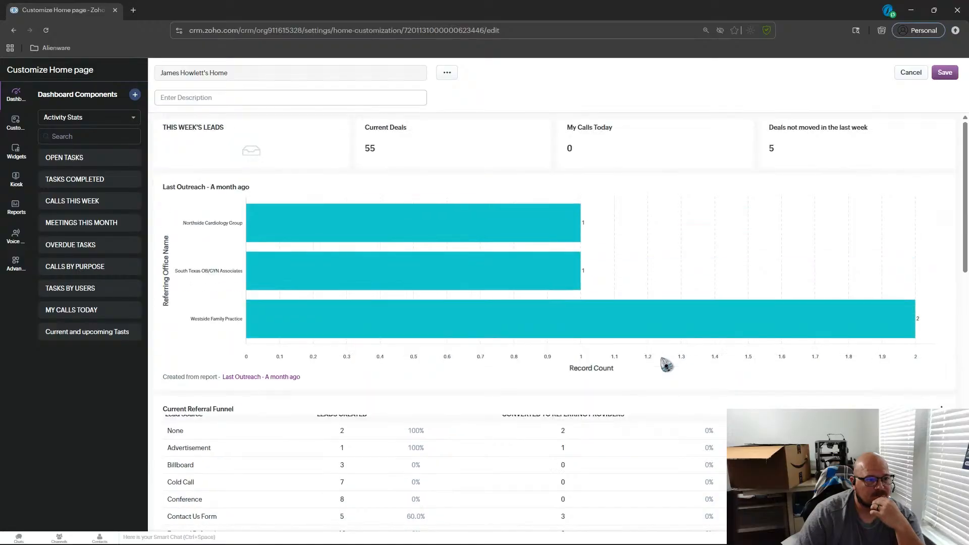
scroll(667, 364, down, 2)
scroll(666, 364, down, 4)
scroll(667, 365, down, 1)
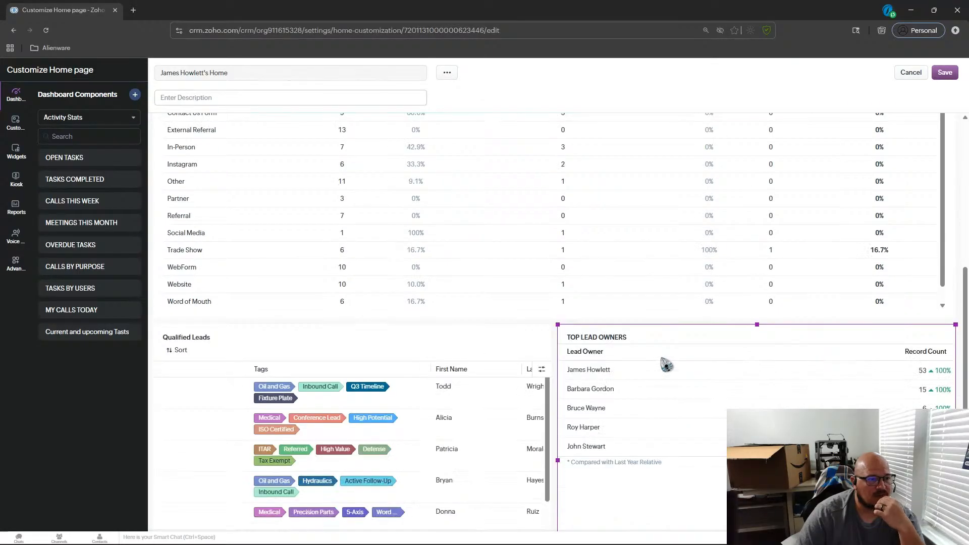
scroll(666, 364, up, 2)
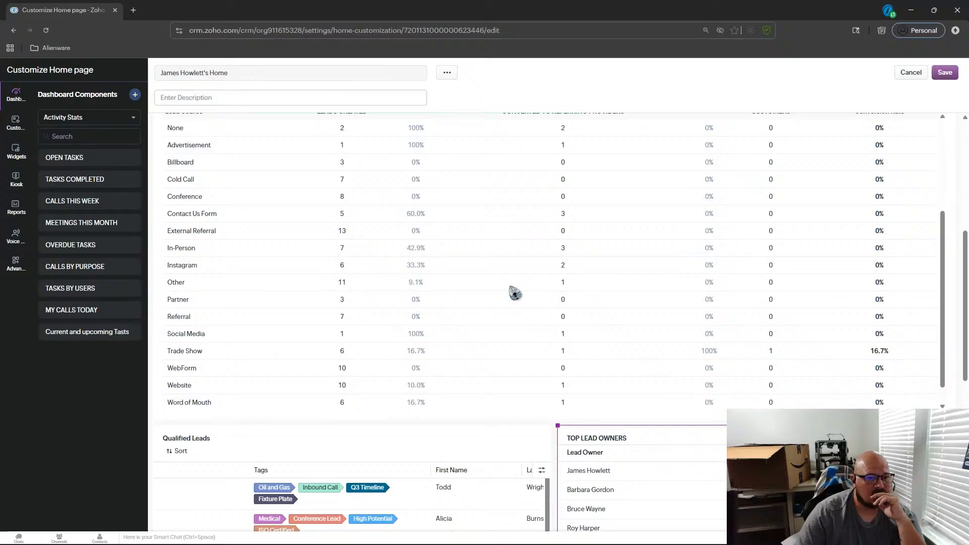
scroll(515, 293, up, 6)
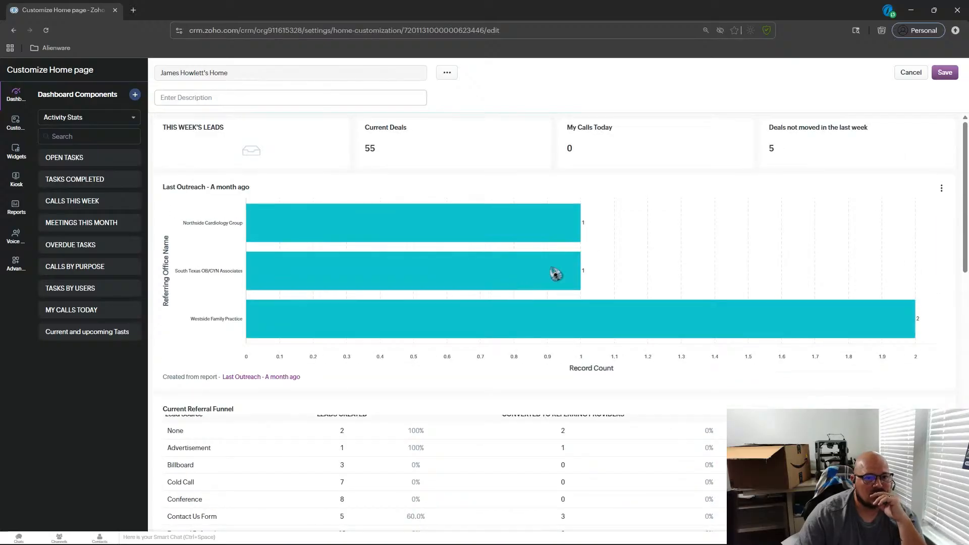
Save the Home page customization and review the updated Home page components.
click(944, 72)
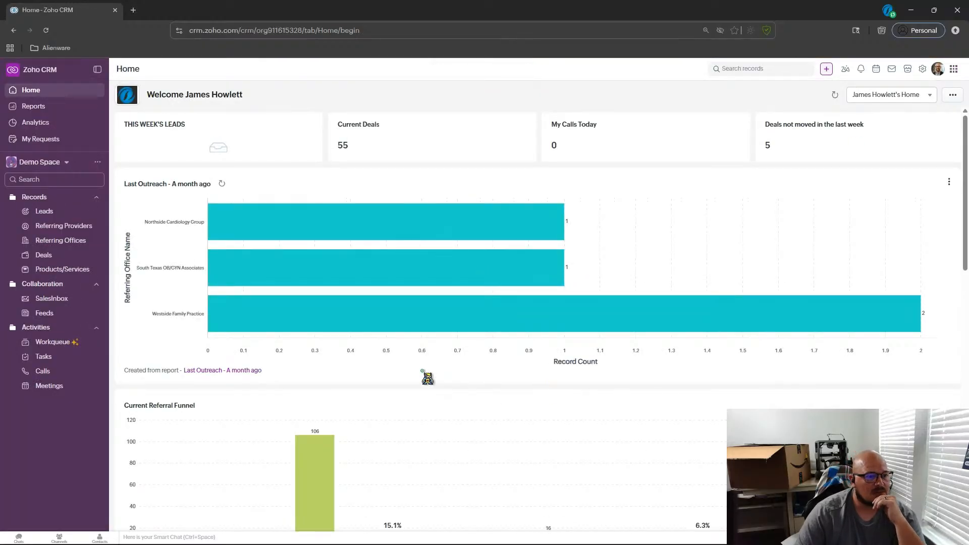
scroll(428, 378, down, 3)
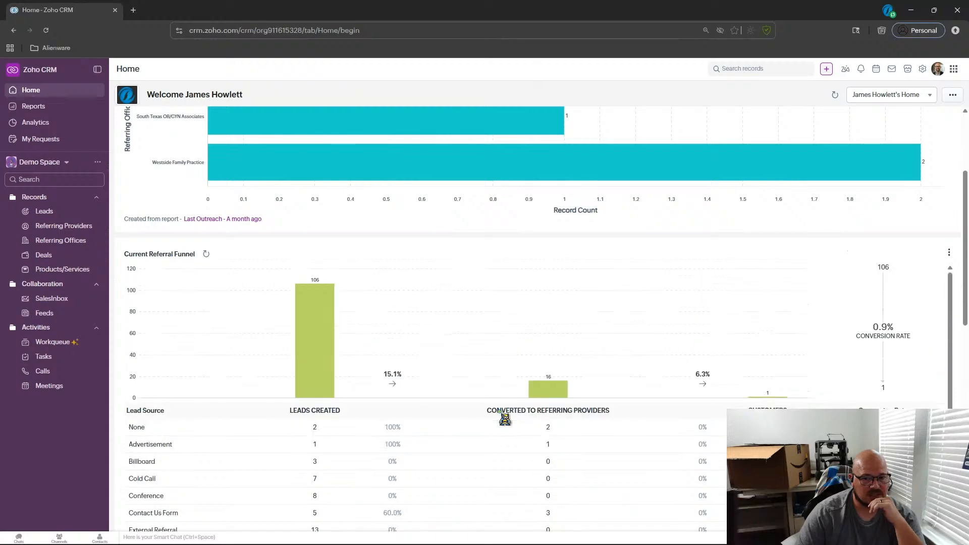
scroll(606, 202, down, 4)
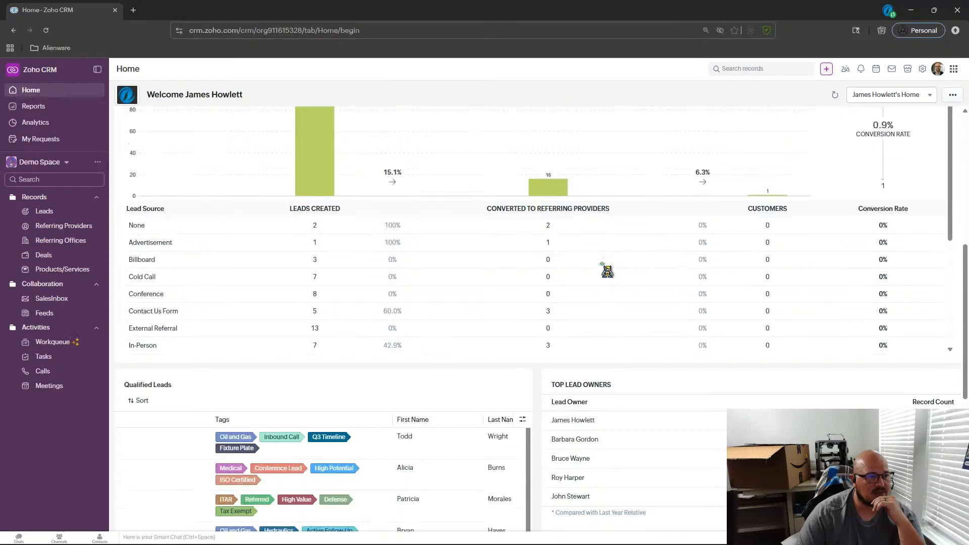
scroll(607, 268, up, 3)
scroll(606, 357, up, 2)
scroll(606, 356, down, 2)
scroll(585, 400, down, 4)
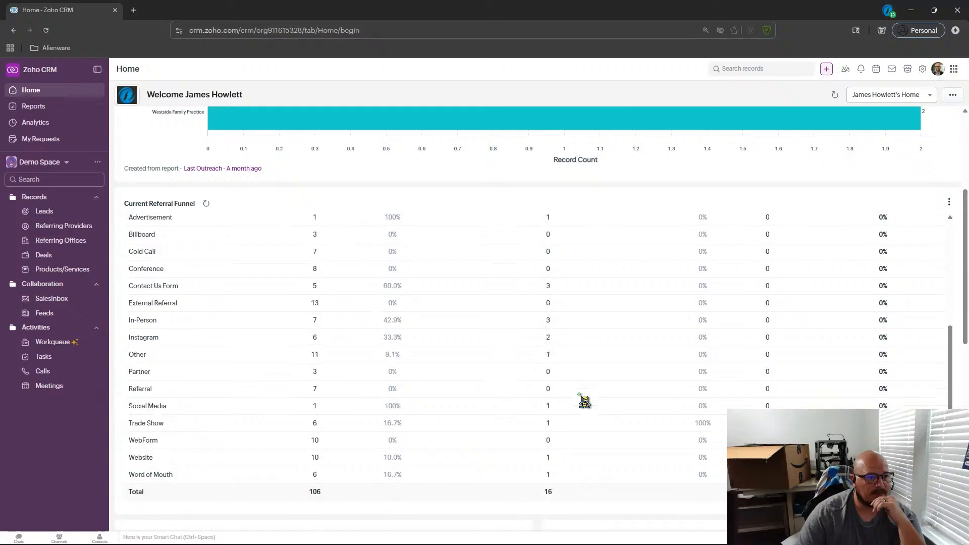
scroll(584, 401, up, 4)
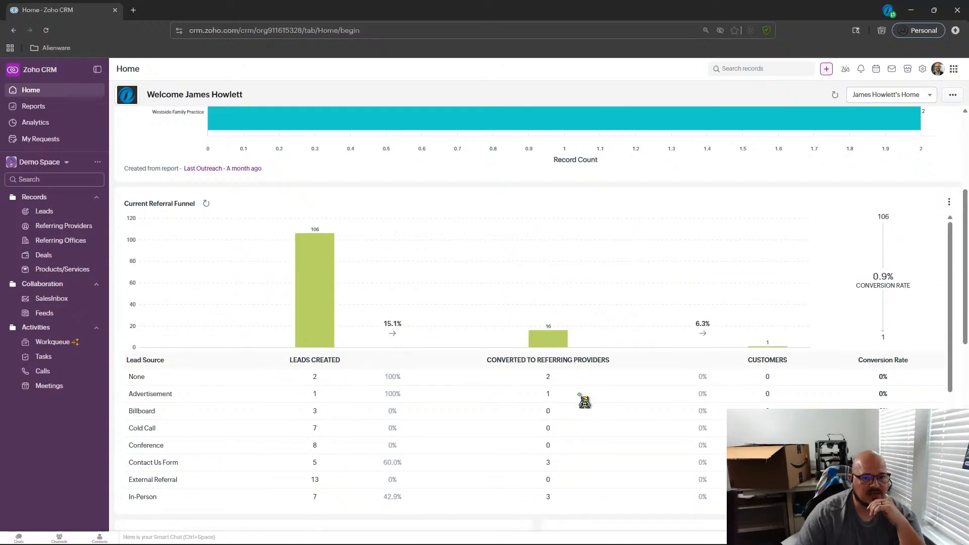
scroll(586, 345, up, 4)
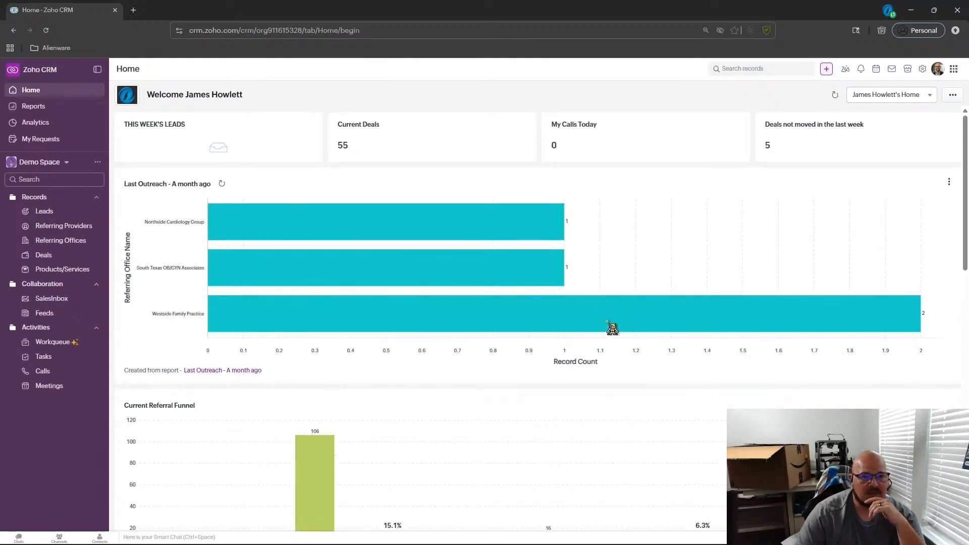
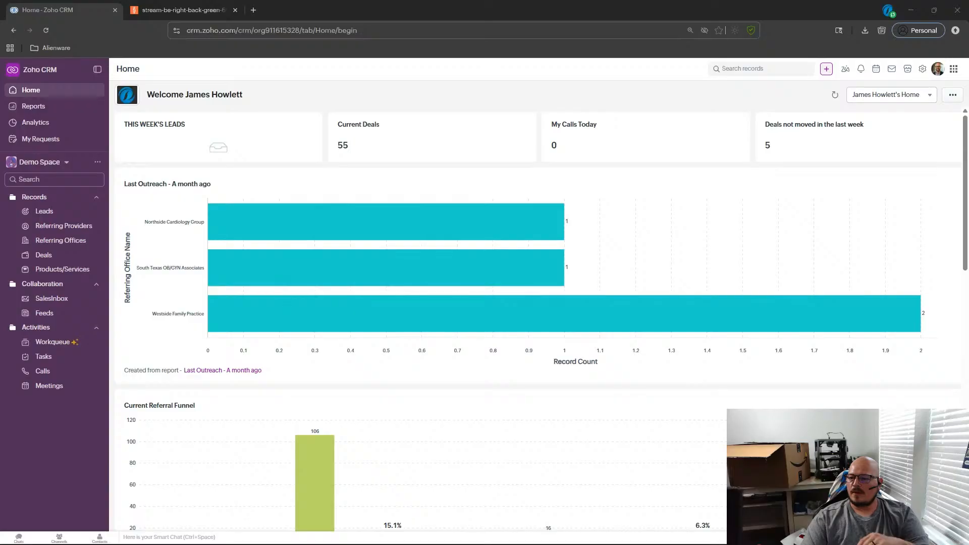
Refresh all the Home page components.
scroll(419, 273, down, 1)
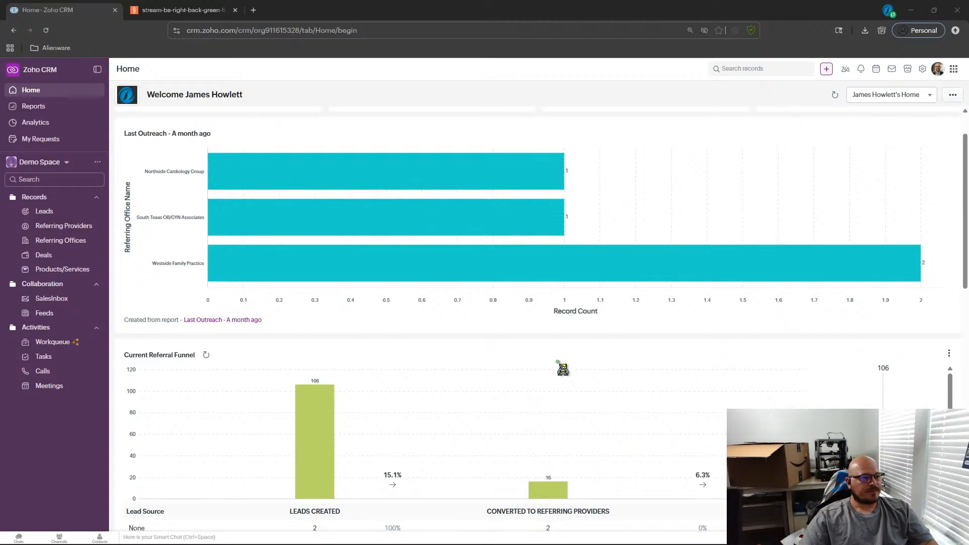
scroll(551, 359, down, 2)
scroll(552, 359, up, 3)
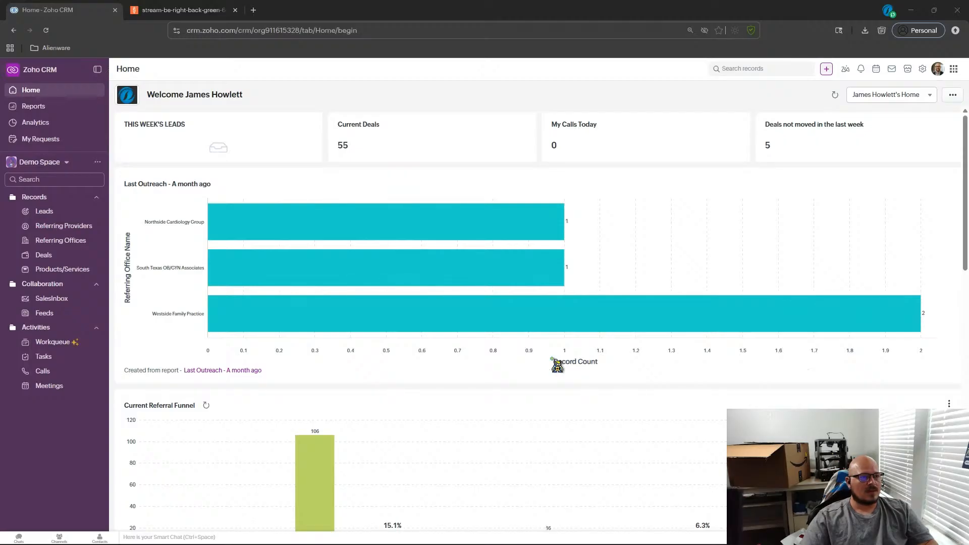
click(836, 95)
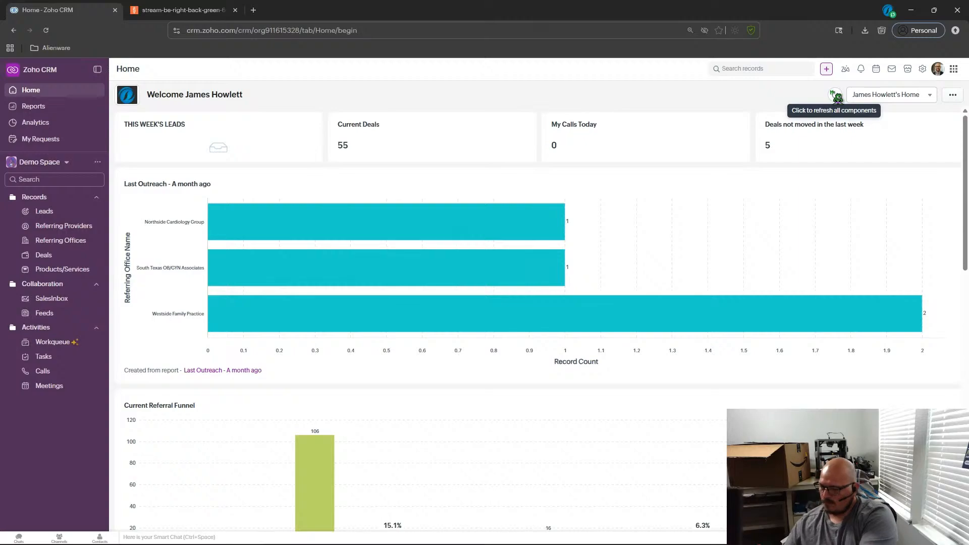
Open the Home page customization and remove the Current Deals component from the top row.
click(953, 96)
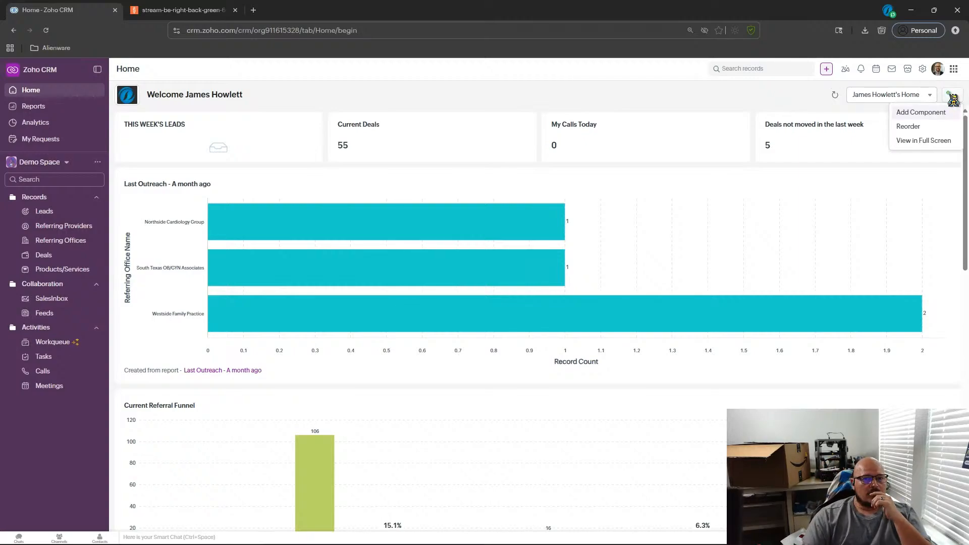
click(920, 113)
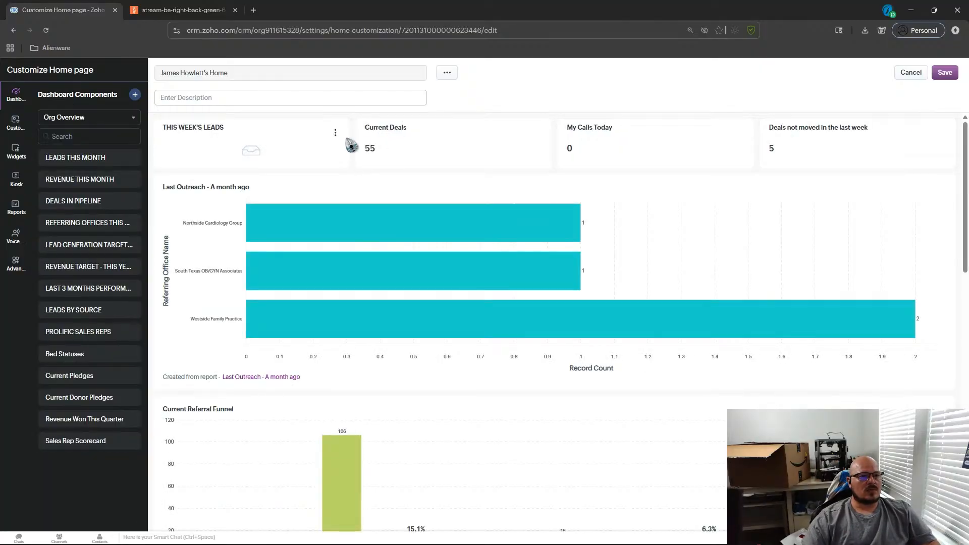
click(539, 133)
click(504, 161)
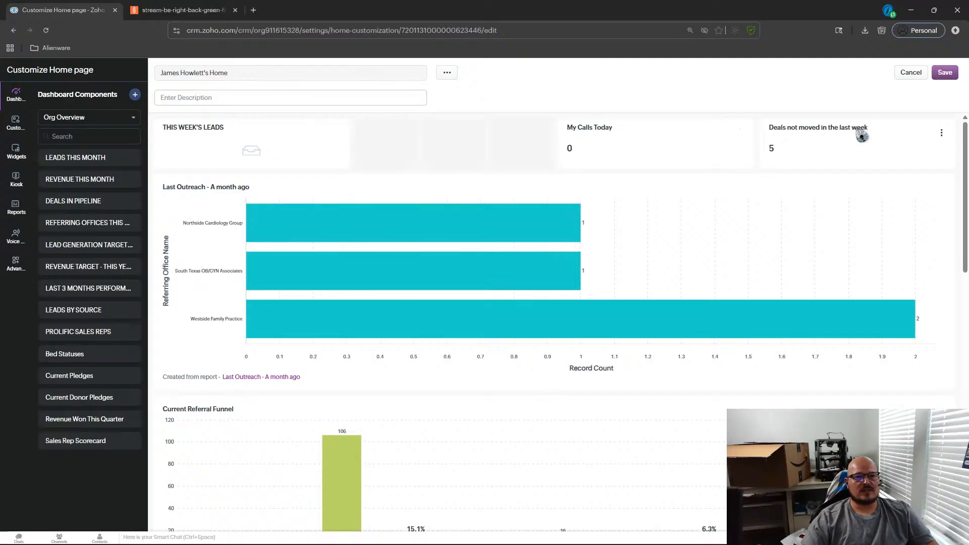
Browse the Marketing Metrics dashboard components available to add.
click(90, 119)
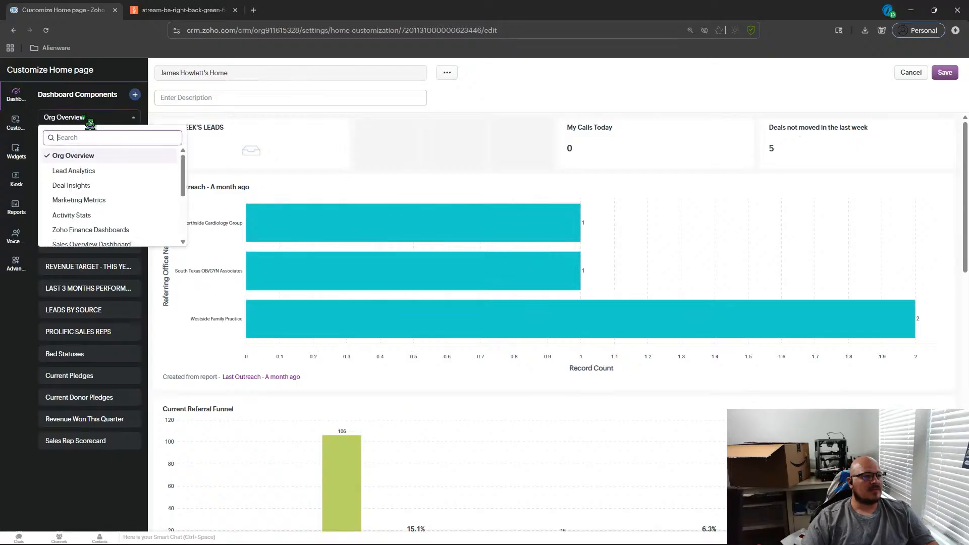
scroll(87, 185, down, 2)
click(80, 150)
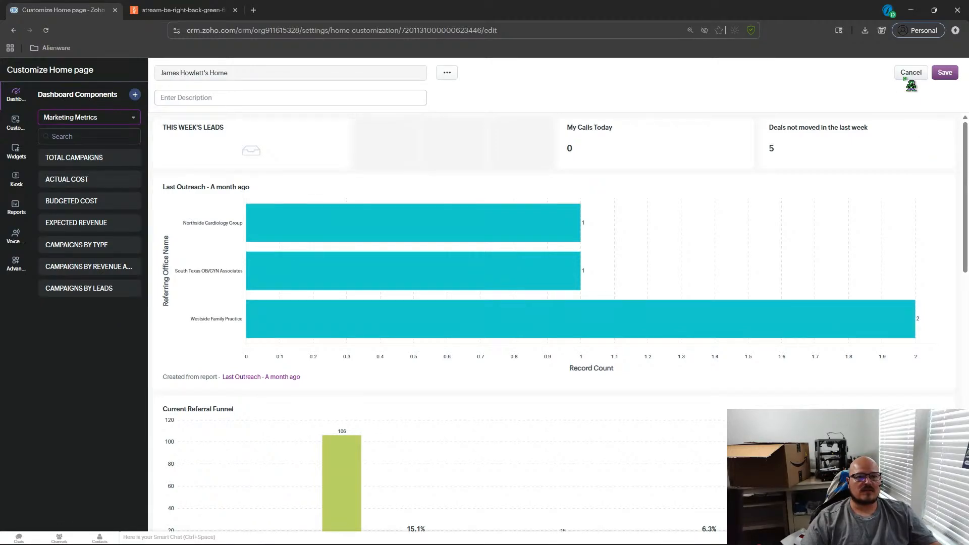
drag(70, 156, 64, 174)
Browse the Tasks custom views available to add to the Home page.
click(15, 123)
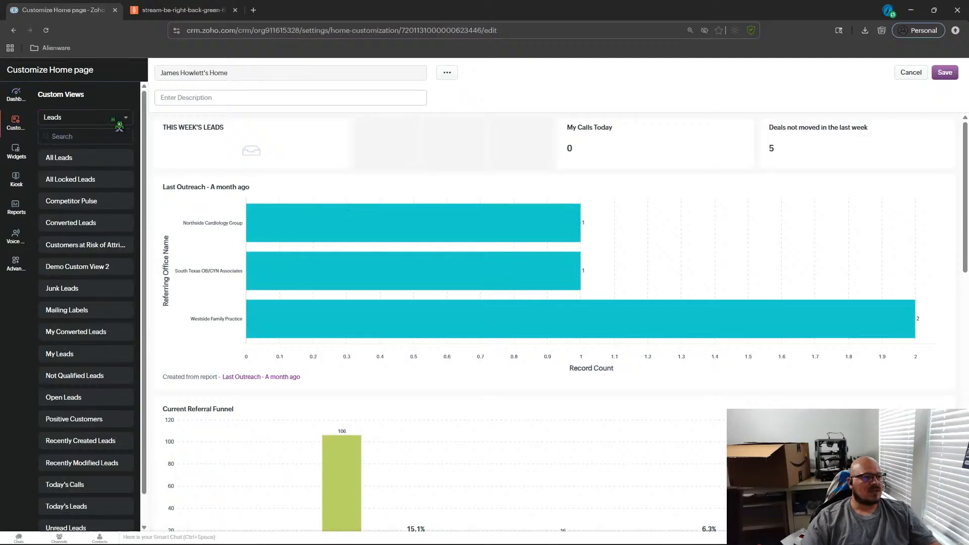
click(120, 117)
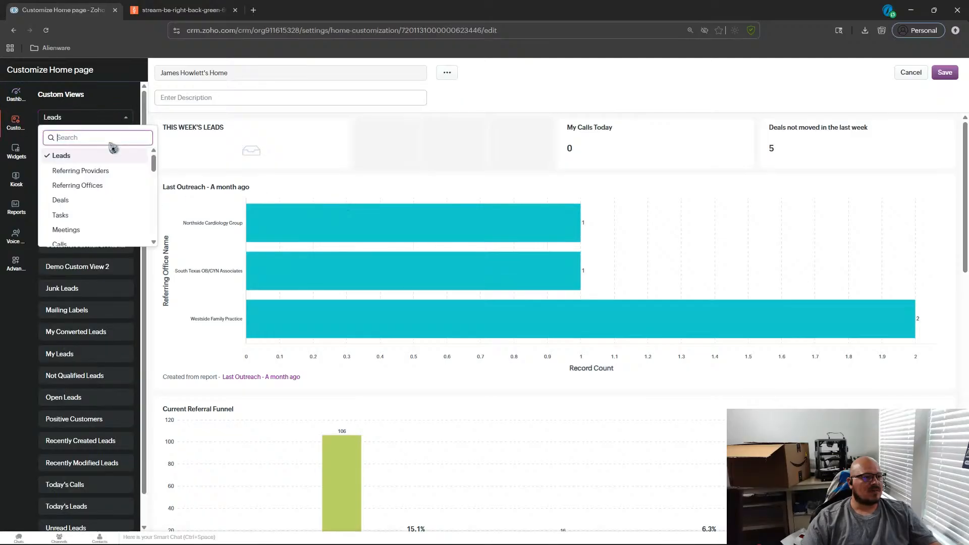
click(71, 219)
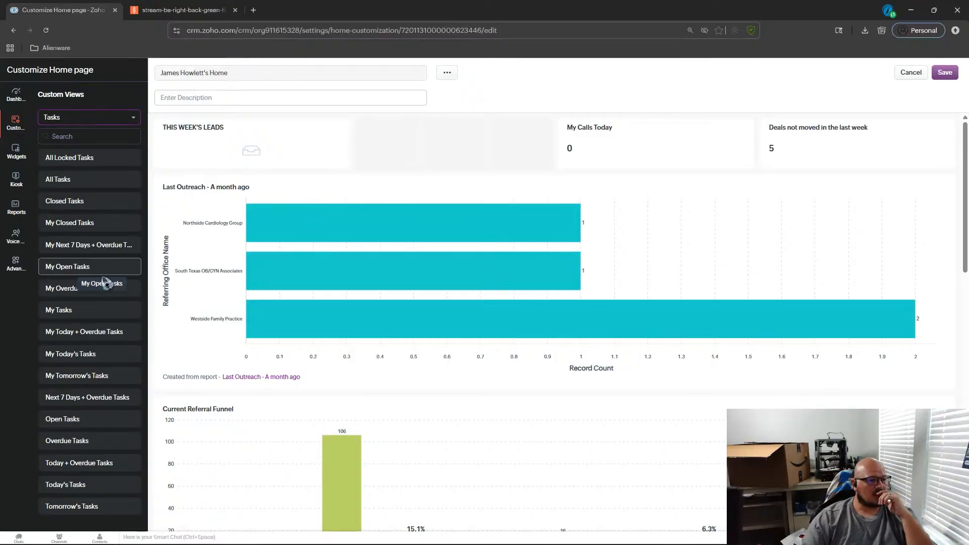
drag(100, 320, 10, 216)
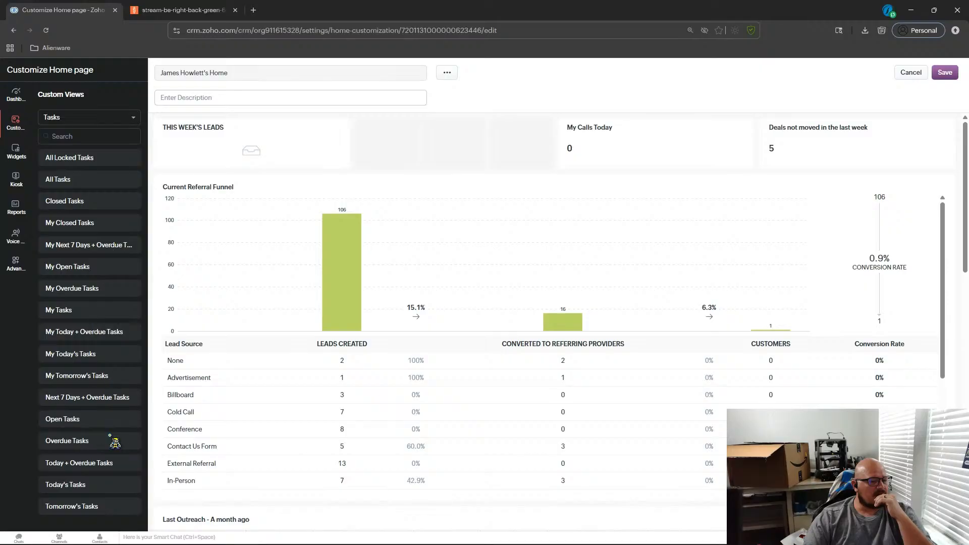
drag(119, 427, 76, 205)
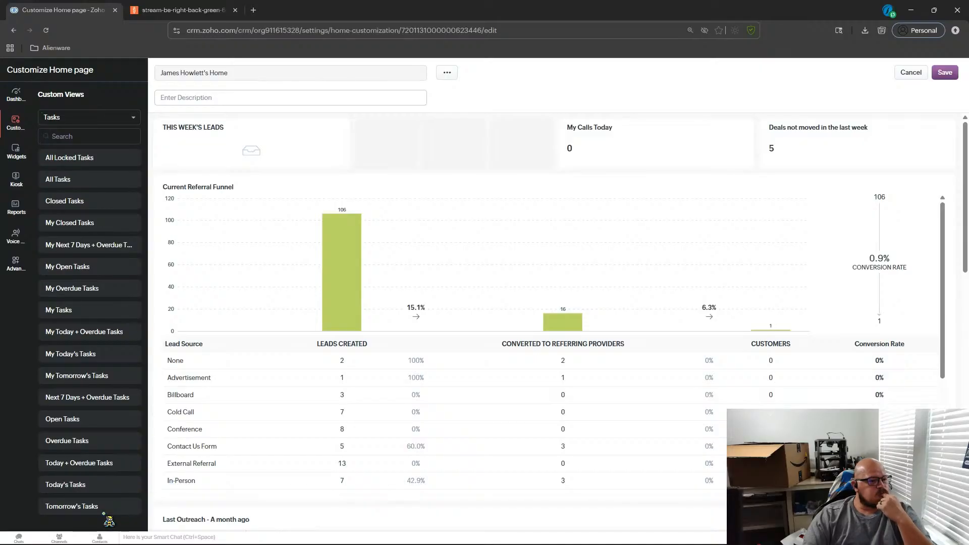
drag(106, 511, 85, 426)
Add the Open Tasks component from Activity Stats into the empty top-row slot.
click(55, 121)
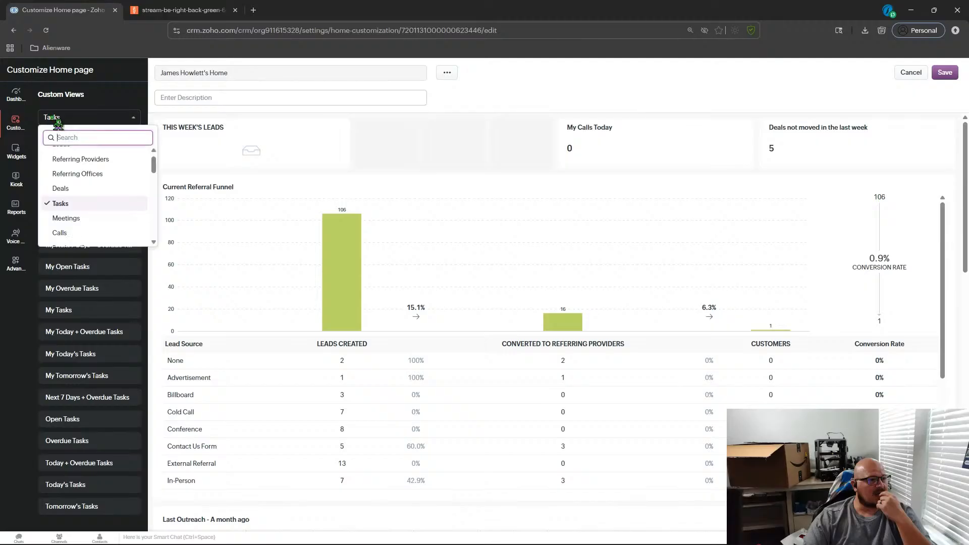
click(25, 99)
click(81, 118)
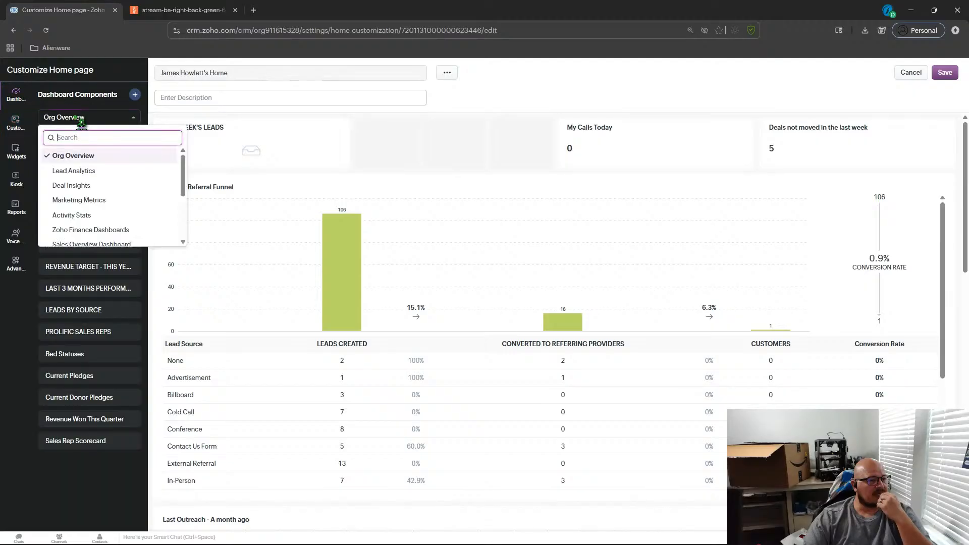
click(91, 216)
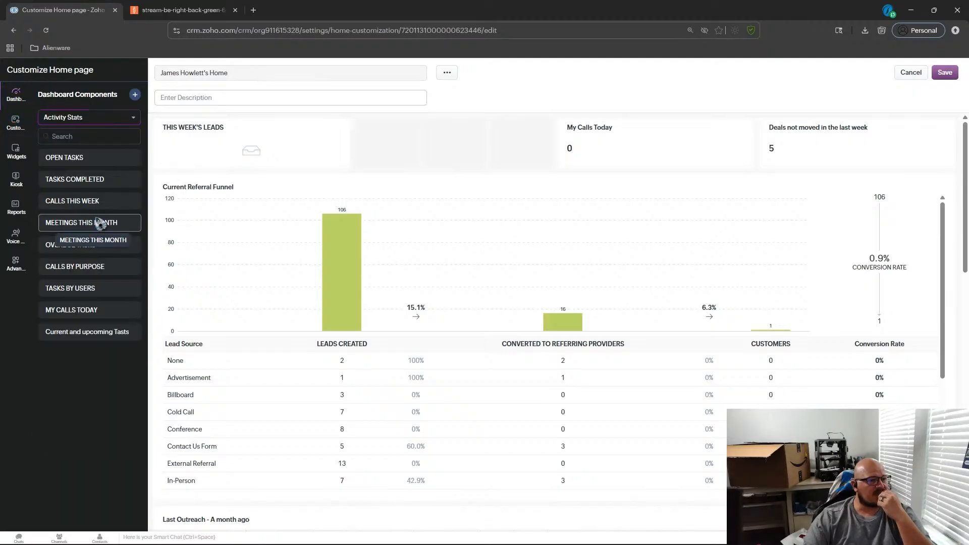
drag(91, 156, 350, 146)
scroll(329, 169, down, 1)
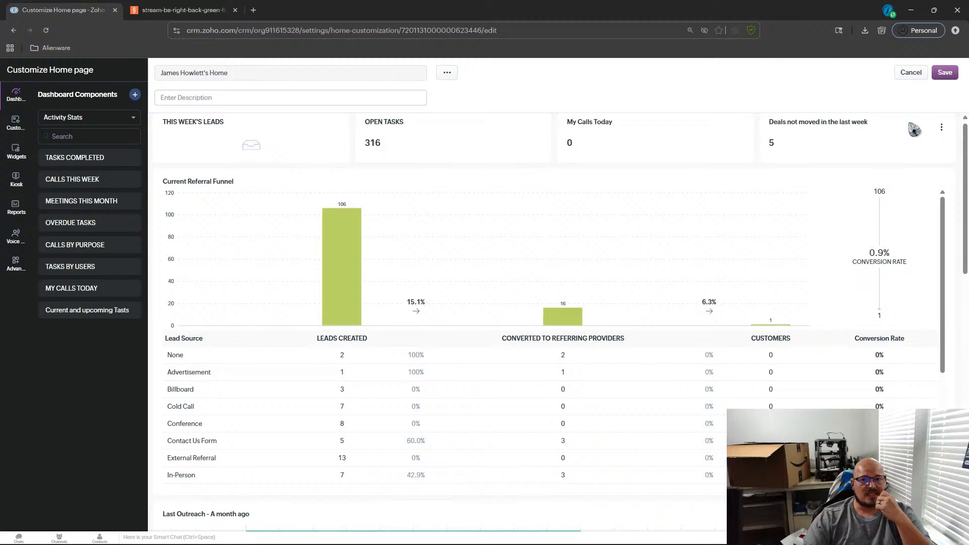
Replace the Deals not moved in the last week component with the Overdue Tasks component.
click(948, 132)
click(877, 157)
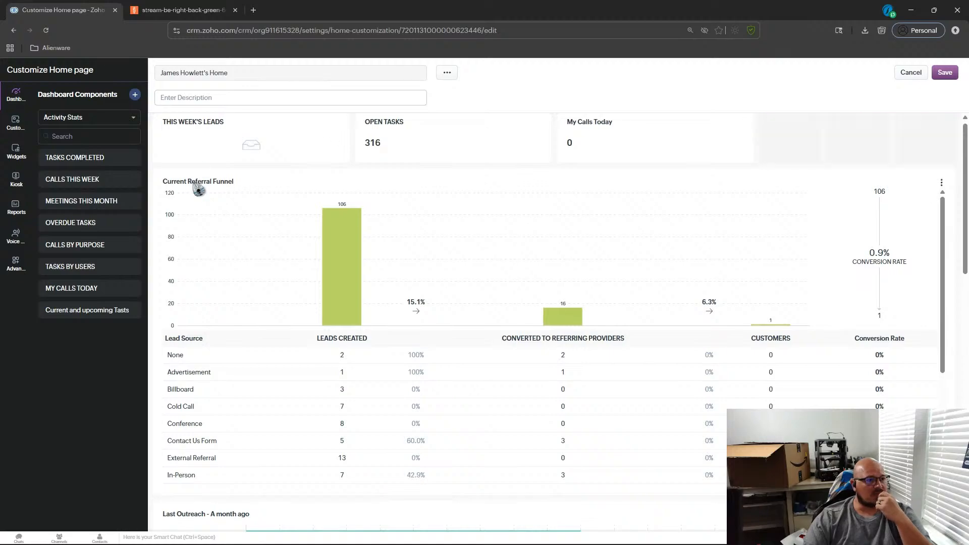
drag(87, 224, 848, 141)
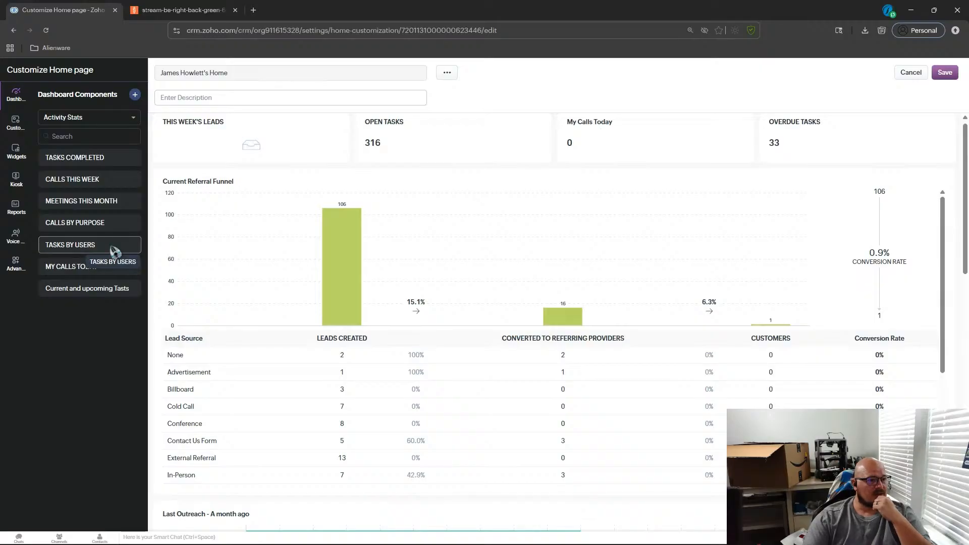
Add the Current and upcoming Tasts component from Activity Stats to the Home page.
drag(104, 290, 71, 302)
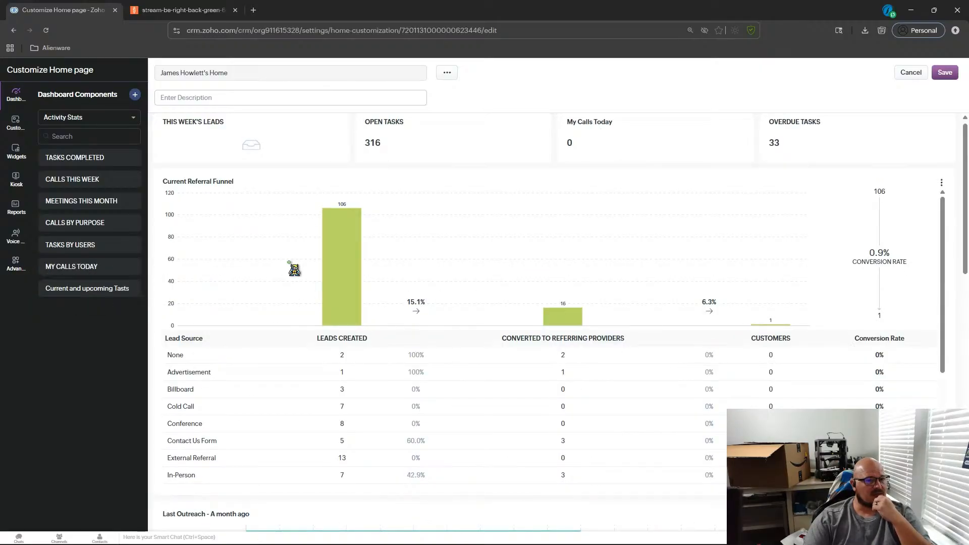
scroll(411, 260, down, 3)
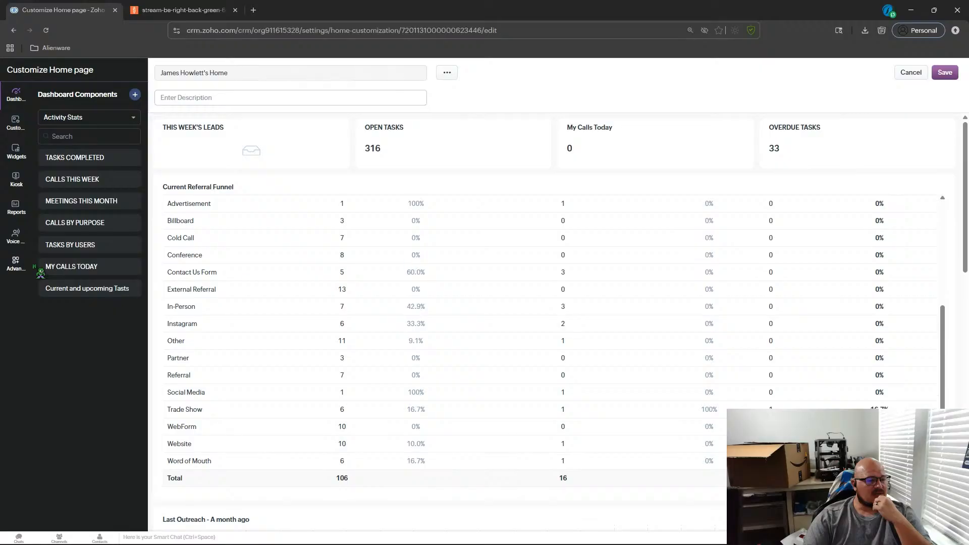
scroll(505, 303, down, 4)
scroll(621, 398, up, 4)
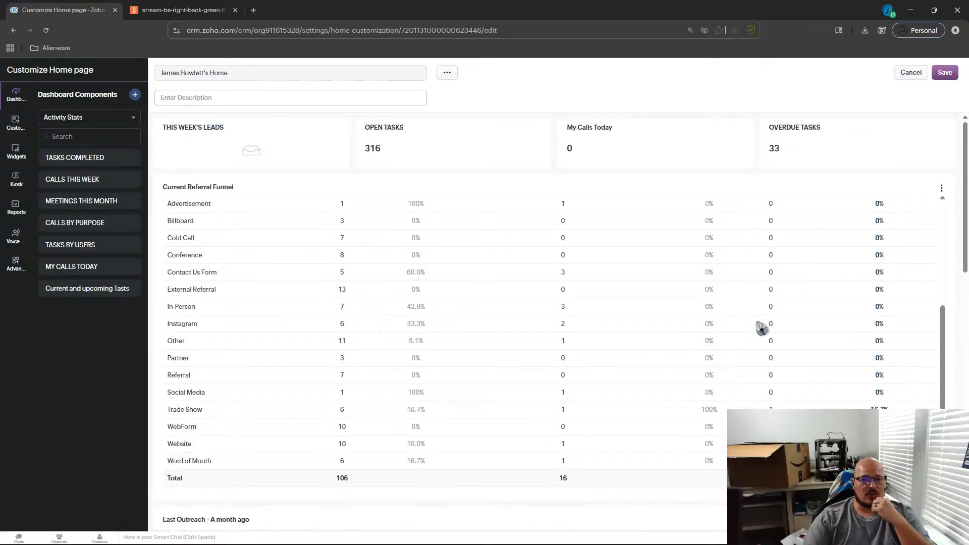
scroll(944, 242, down, 3)
scroll(914, 202, up, 3)
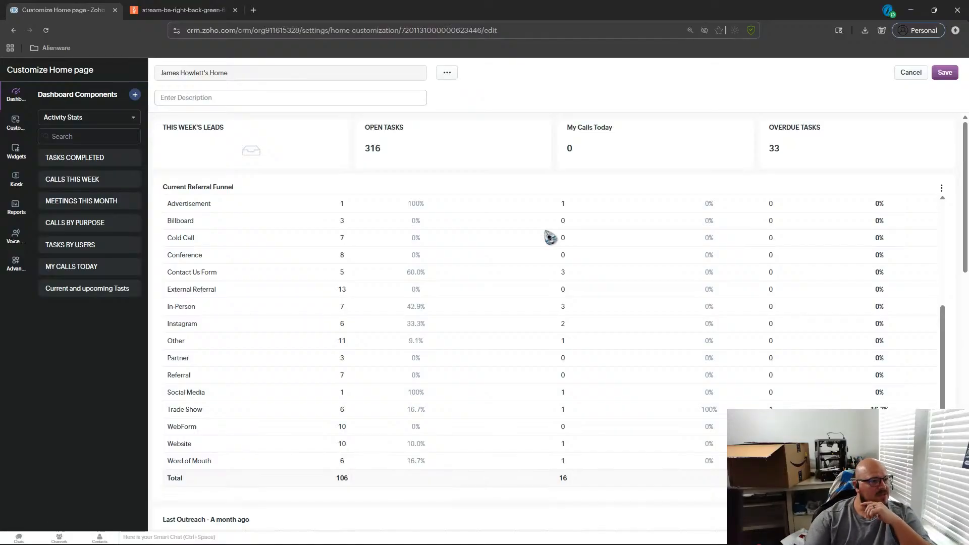
drag(88, 288, 194, 218)
Move the Current and upcoming Tasts chart up directly below the Last Outreach chart.
scroll(195, 219, down, 5)
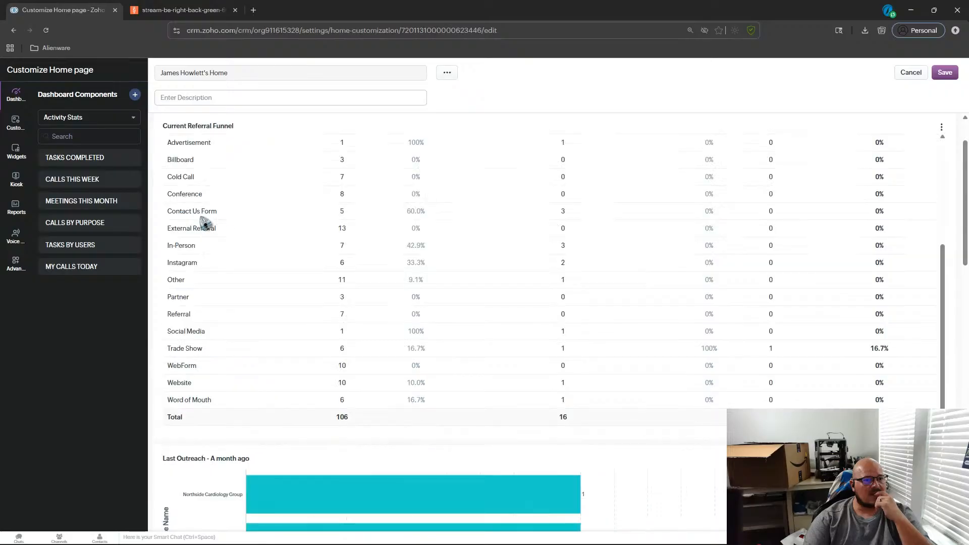
scroll(421, 268, up, 1)
scroll(421, 268, down, 5)
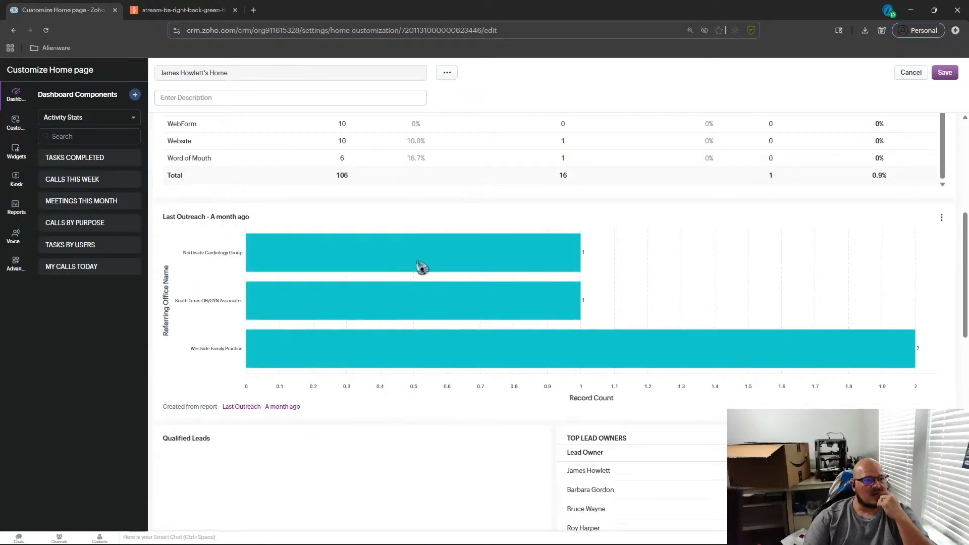
scroll(422, 268, up, 5)
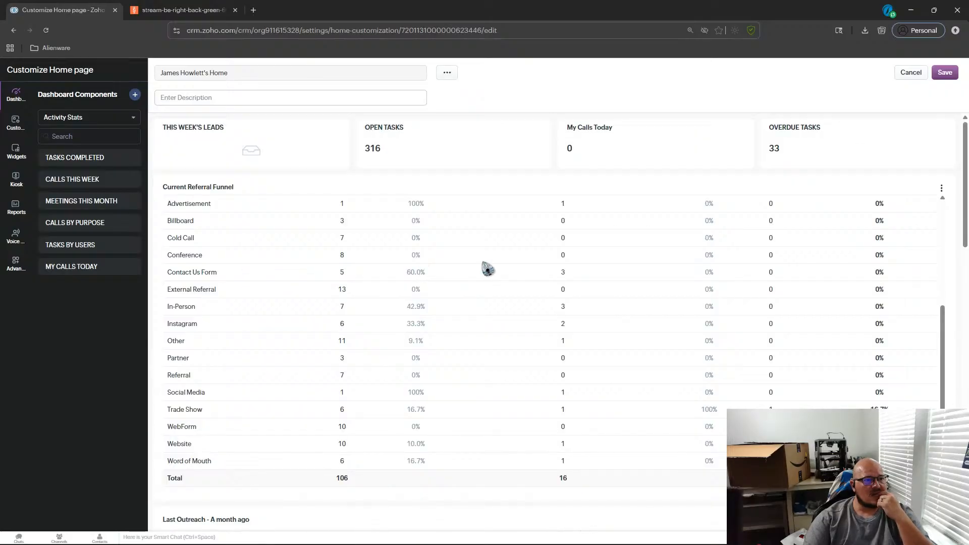
scroll(641, 260, down, 10)
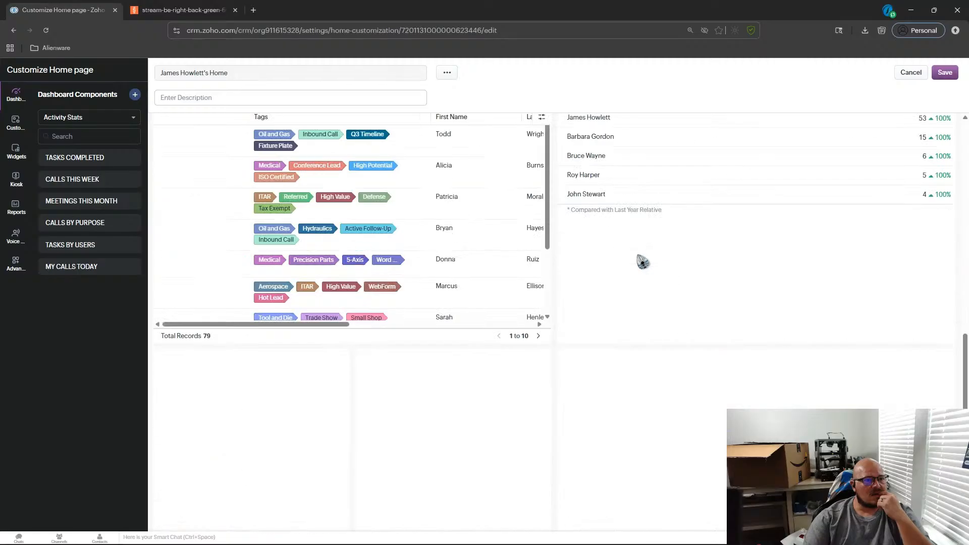
scroll(468, 365, down, 1)
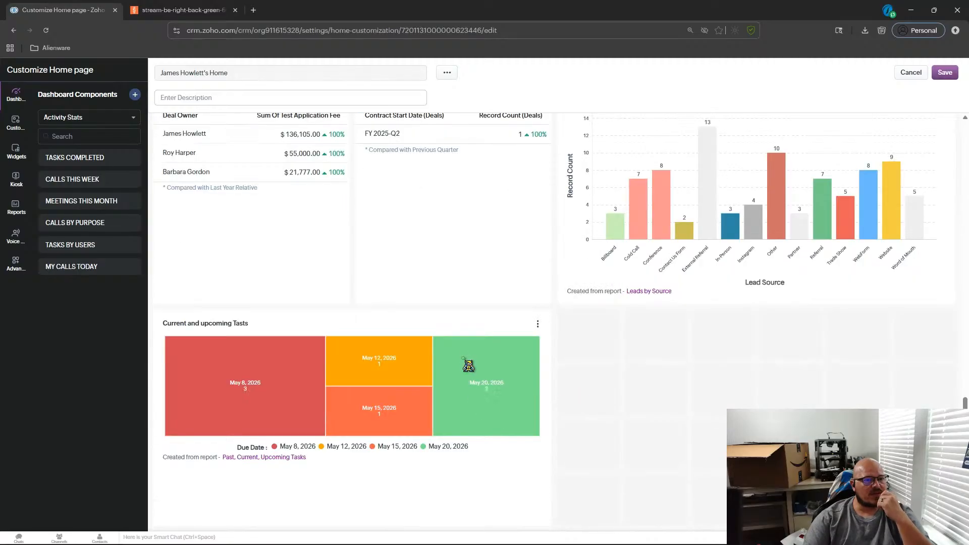
click(450, 337)
drag(449, 337, 525, 281)
scroll(520, 276, up, 1)
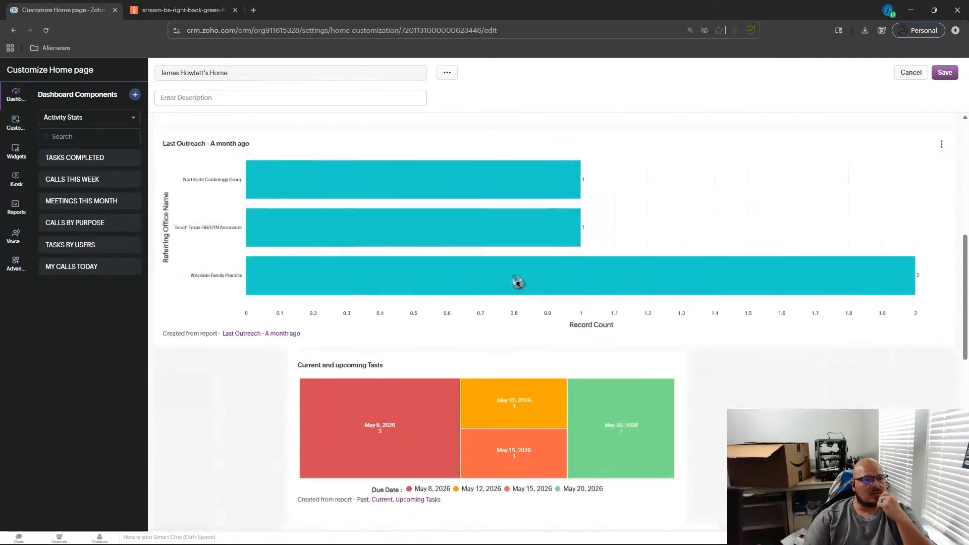
Shift the Current and upcoming Tasts chart to the left column and widen it to full page width.
click(422, 252)
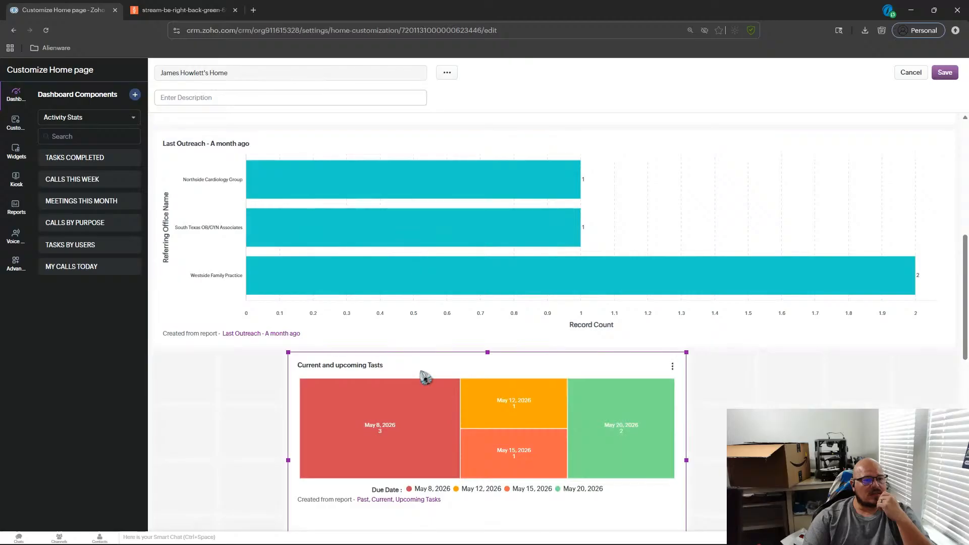
drag(356, 371, 240, 371)
scroll(517, 372, down, 3)
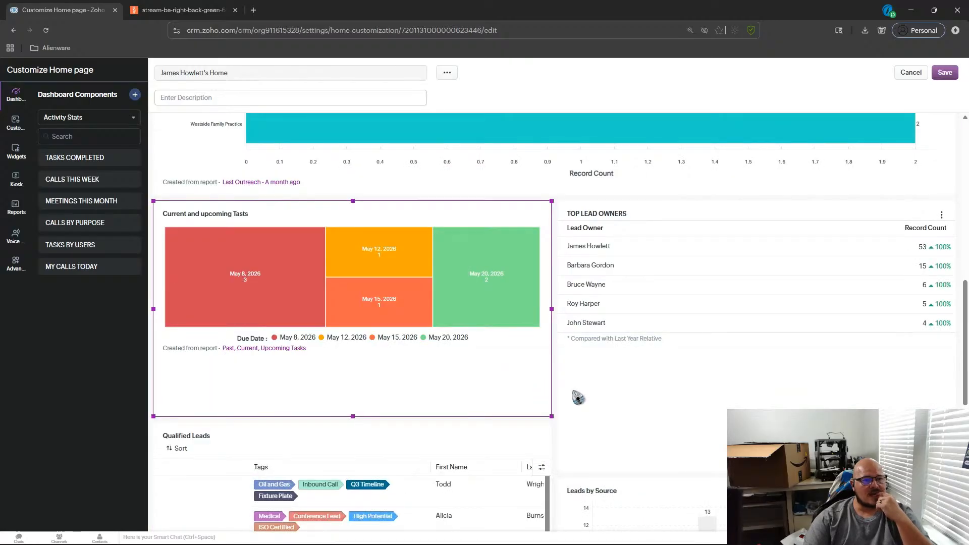
drag(558, 423, 952, 423)
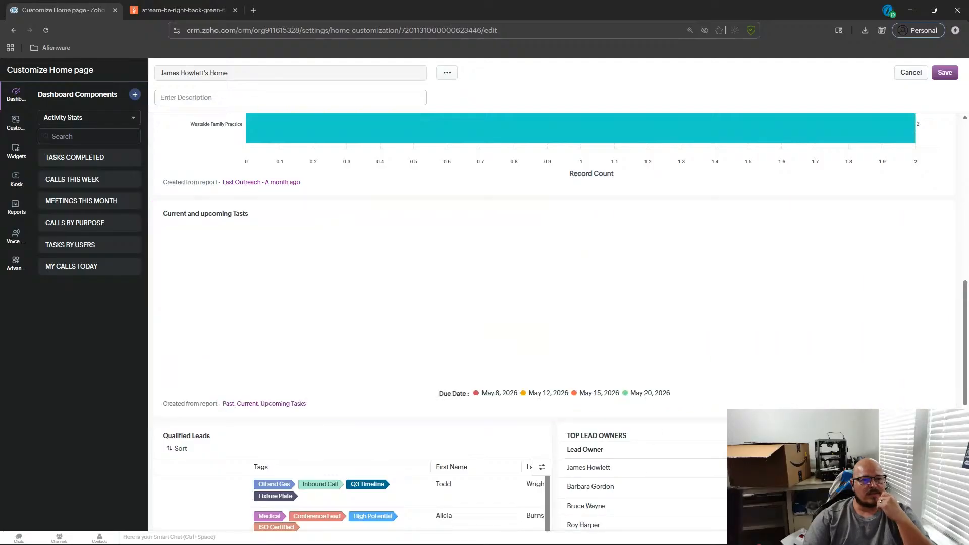
Reorder the components so Last Outreach and Current and upcoming Tasts sit above the Current Referral Funnel.
scroll(800, 331, up, 8)
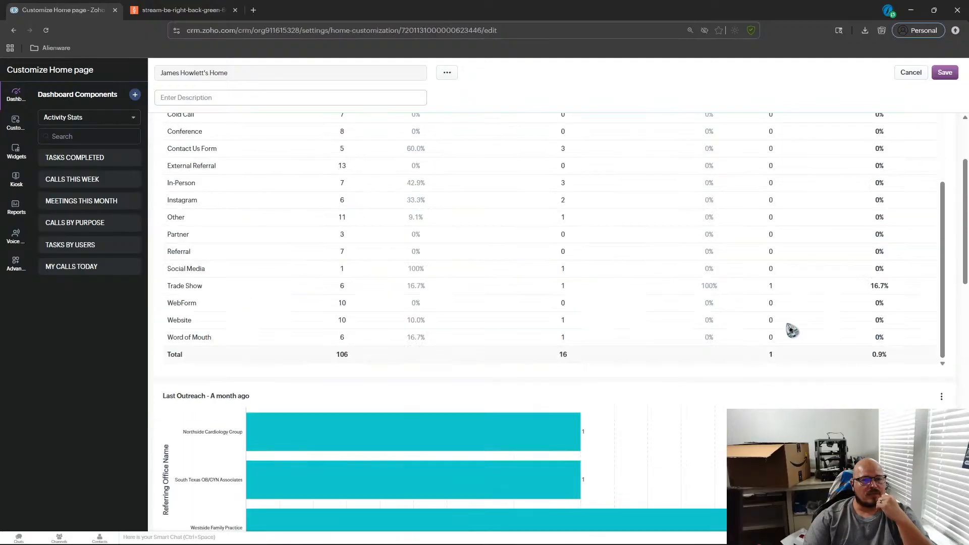
scroll(858, 187, down, 4)
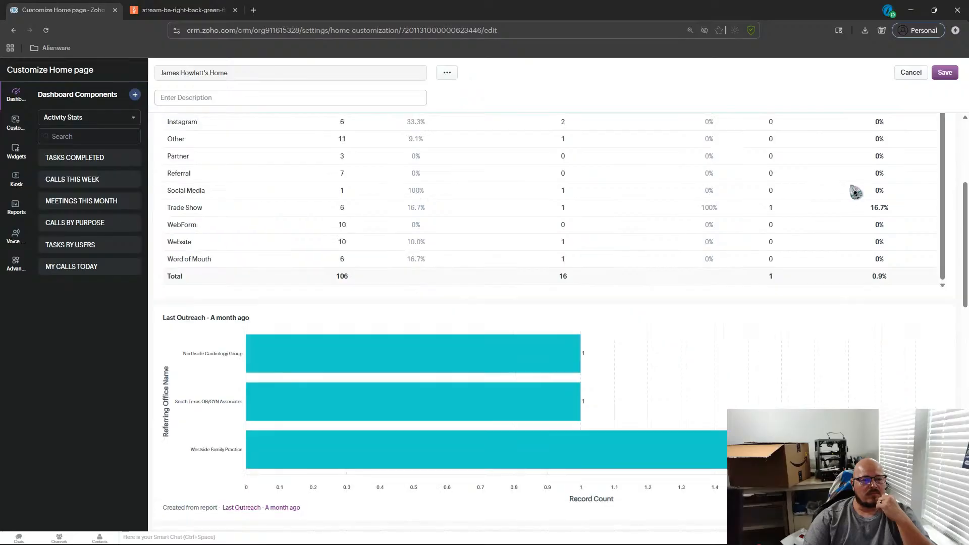
click(459, 348)
drag(459, 347, 473, 455)
scroll(456, 339, down, 3)
click(457, 359)
scroll(554, 323, down, 2)
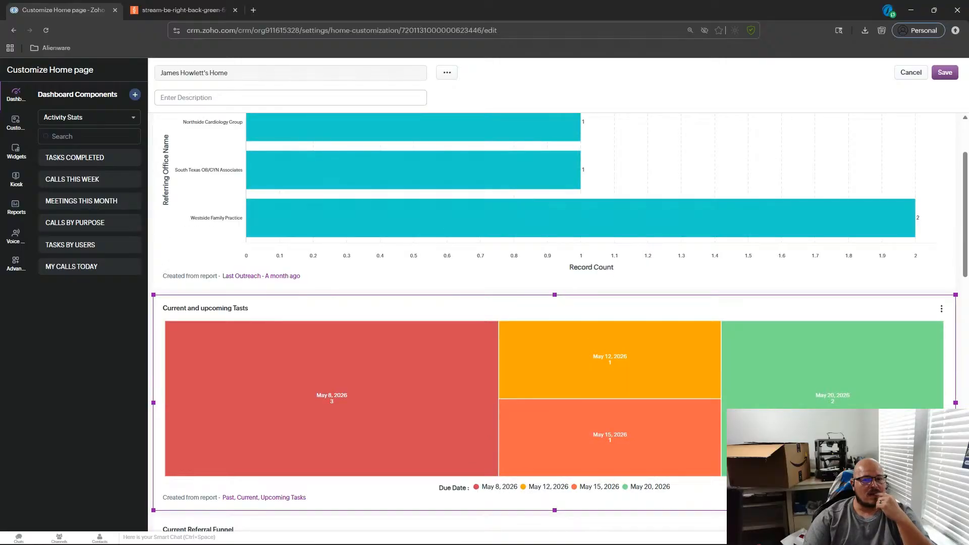
Set the Current and upcoming Tasts chart to half width beside Last Outreach and save the Home page layout.
drag(958, 402, 508, 400)
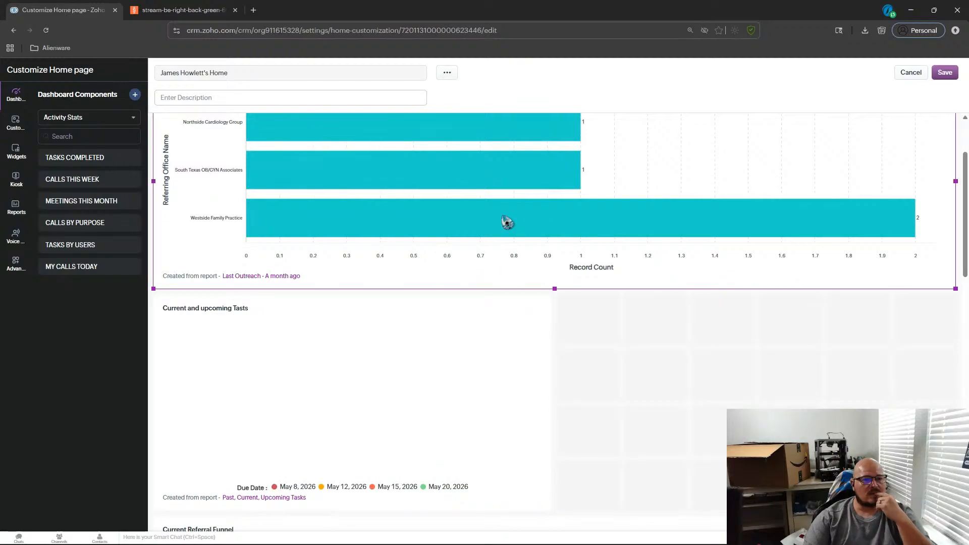
drag(154, 183, 593, 197)
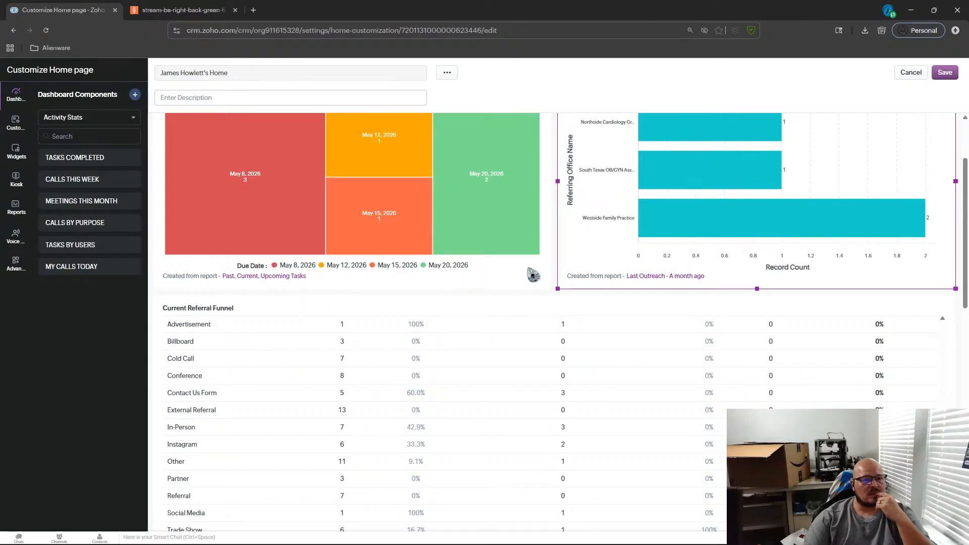
scroll(533, 275, up, 2)
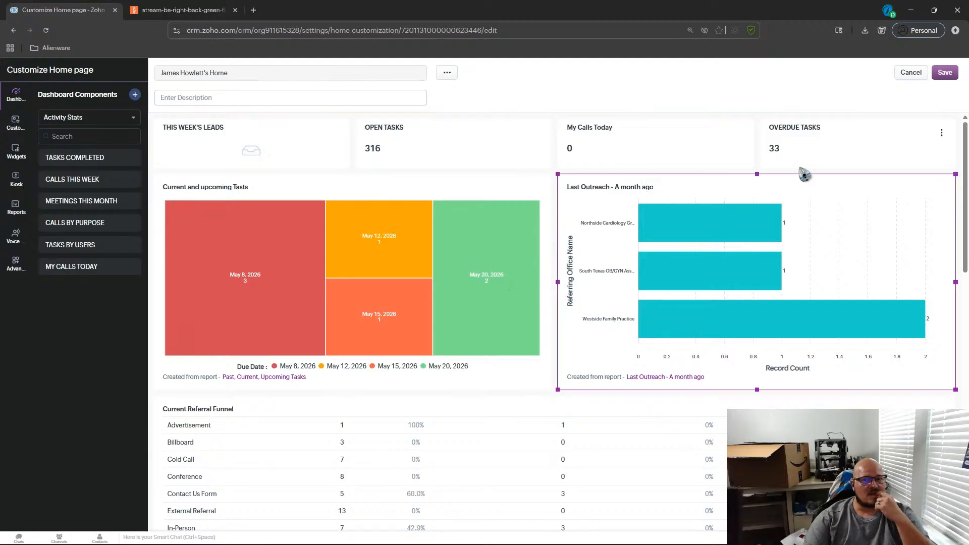
click(939, 76)
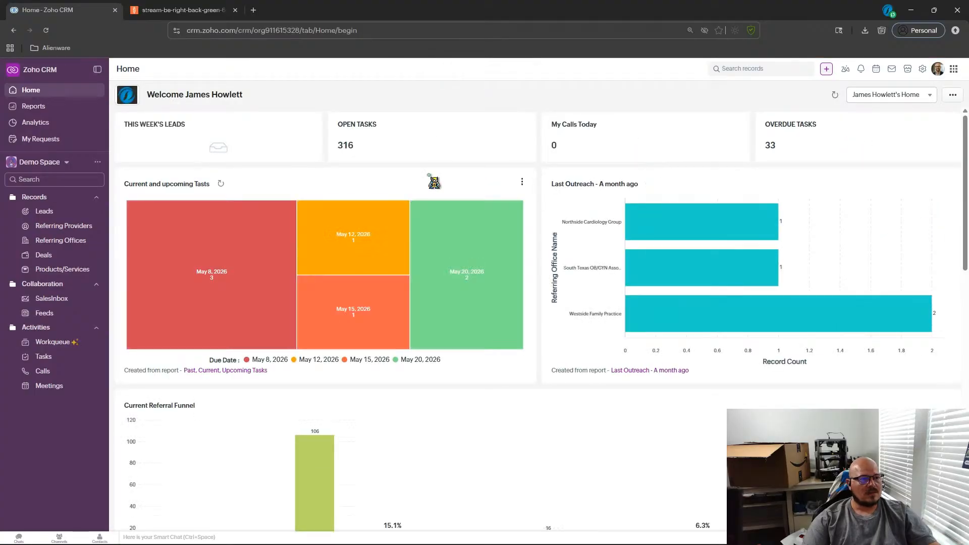
Refresh the Home page and correct the tasks chart's display name to Current and upcoming Tasks.
click(835, 95)
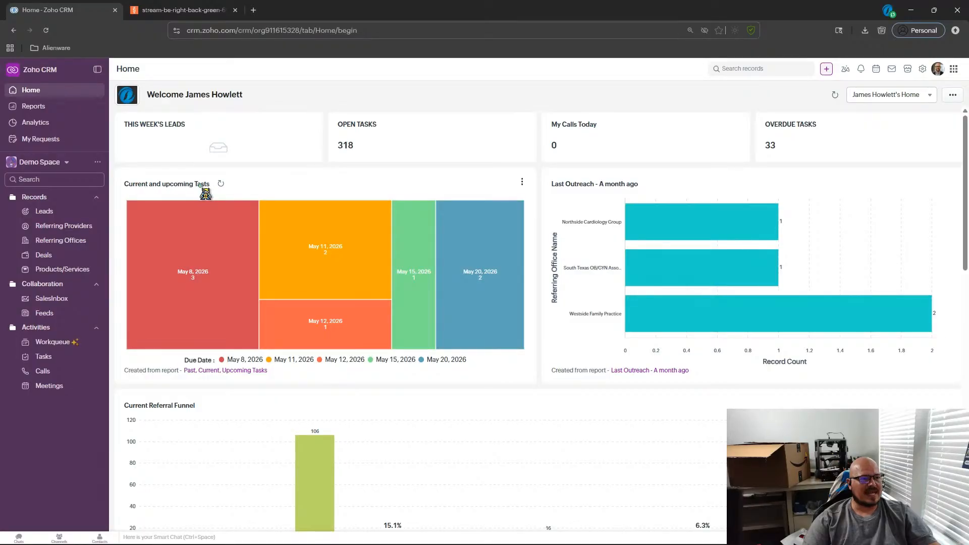
click(522, 182)
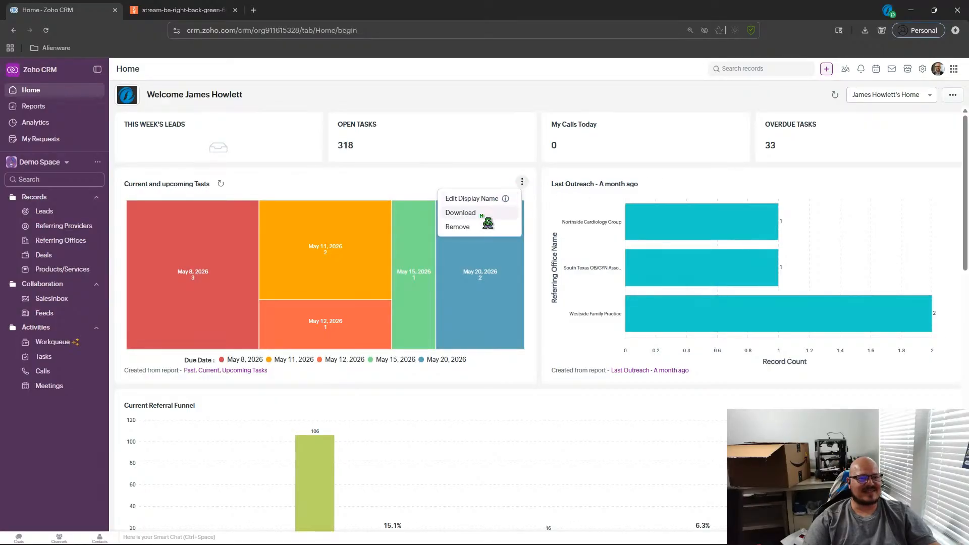
click(472, 198)
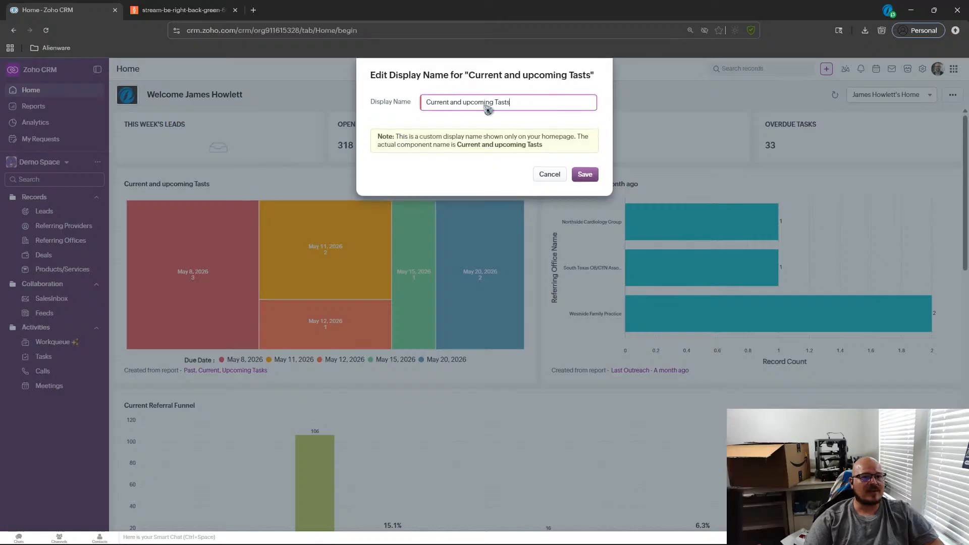
key(Left)
key(BackSpace)
text(k)
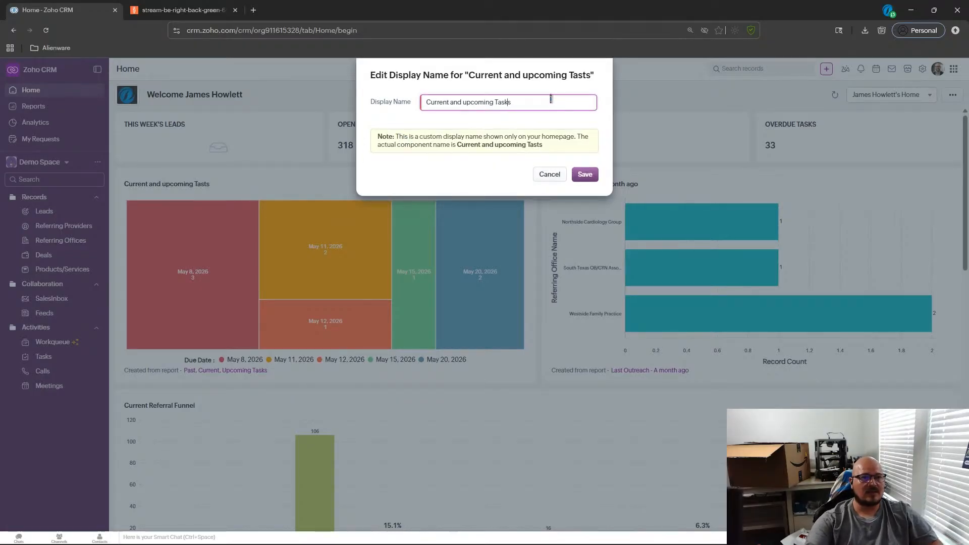
click(584, 174)
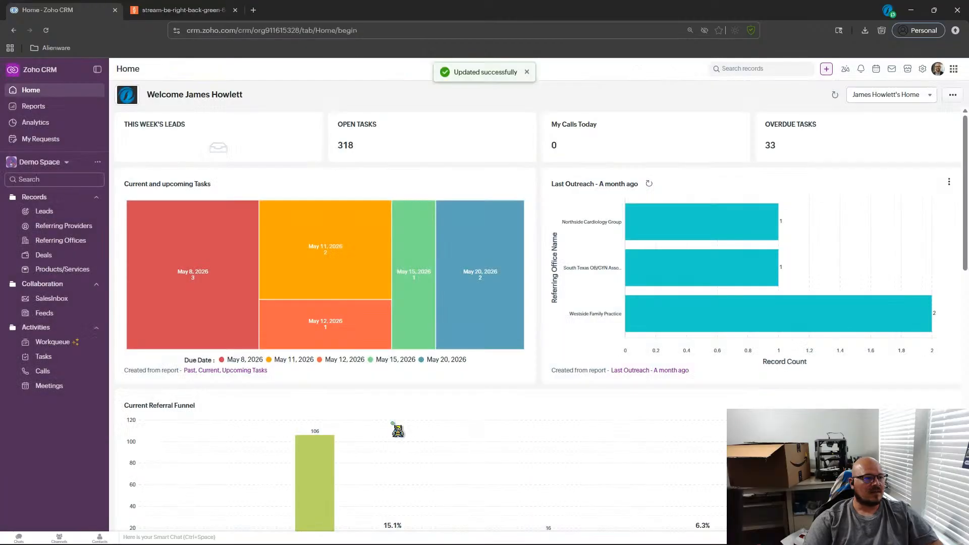
Open the Past, Current, Upcoming Tasks source report in its editor, cancel, and return to the Home page.
click(208, 371)
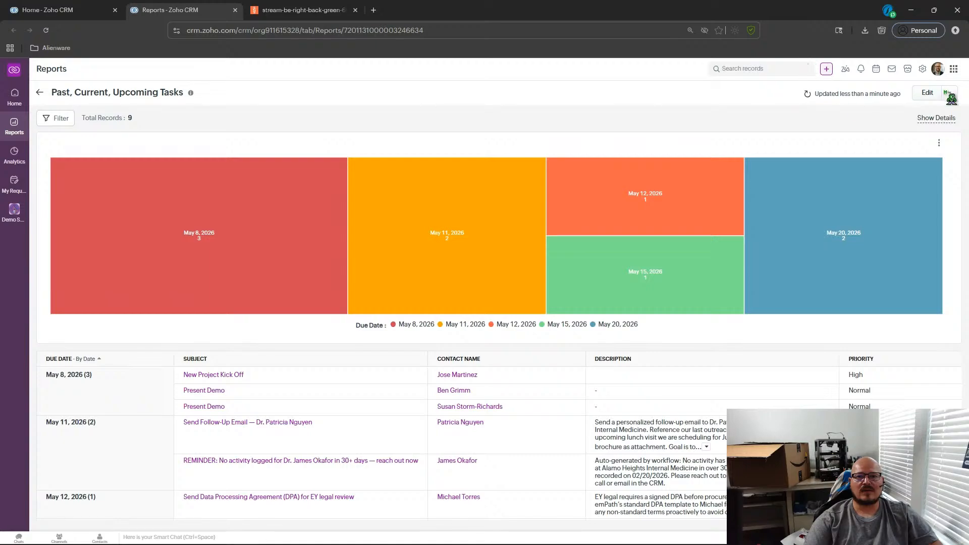
click(930, 96)
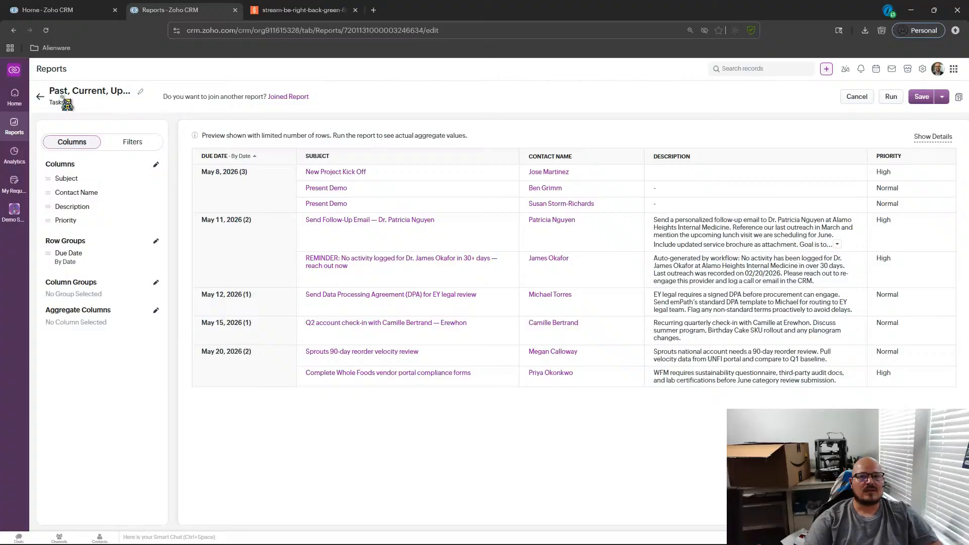
click(856, 96)
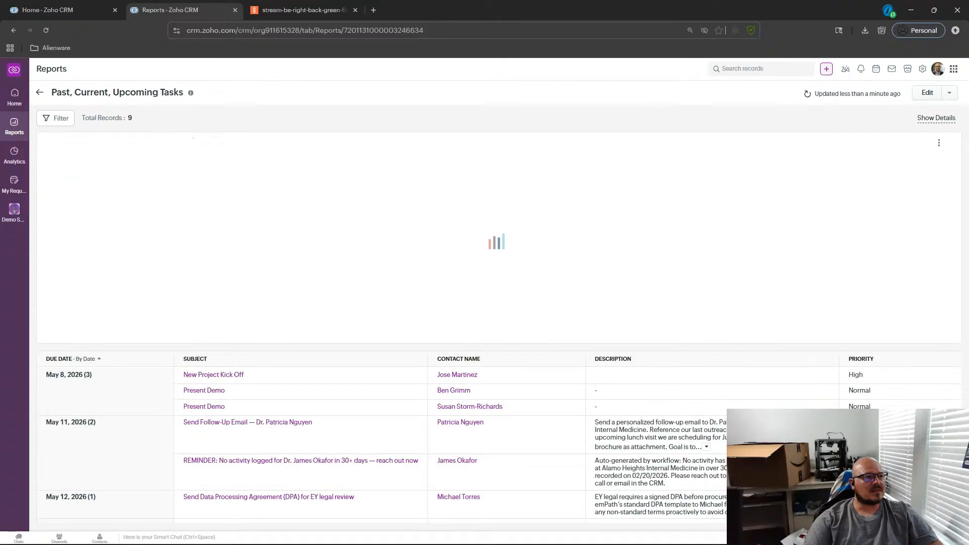
click(40, 98)
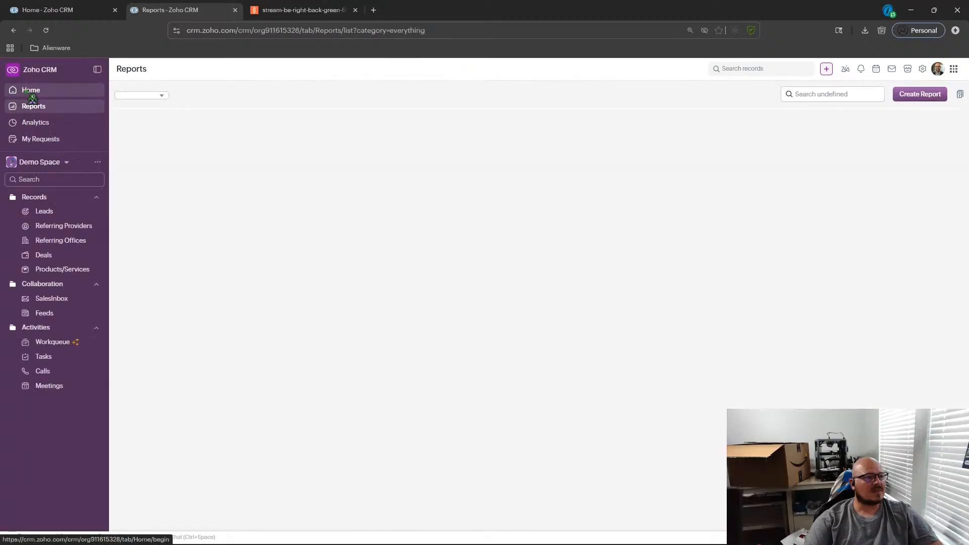
click(26, 91)
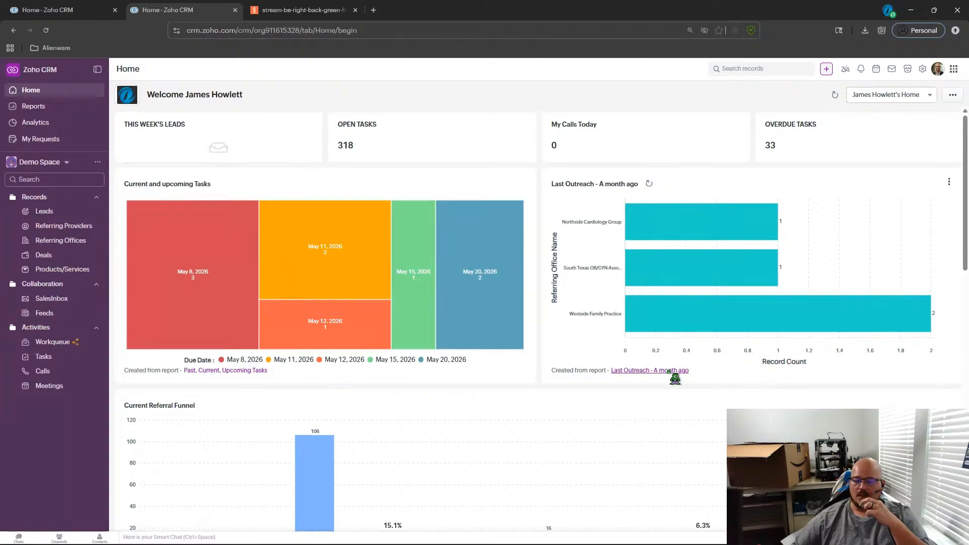
Scroll through the Home page to review the rearranged dashboard components.
scroll(675, 377, down, 2)
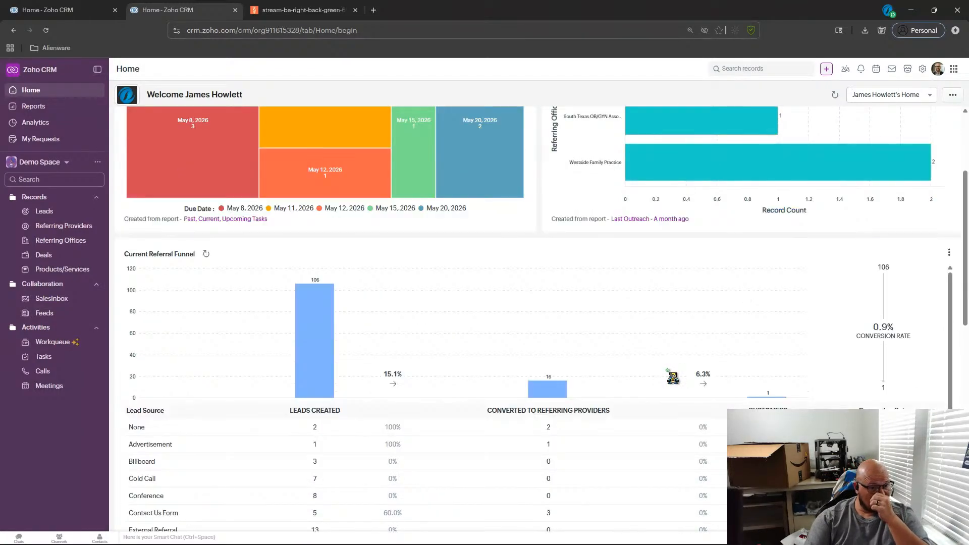
scroll(672, 377, down, 2)
scroll(673, 377, down, 3)
scroll(673, 378, up, 3)
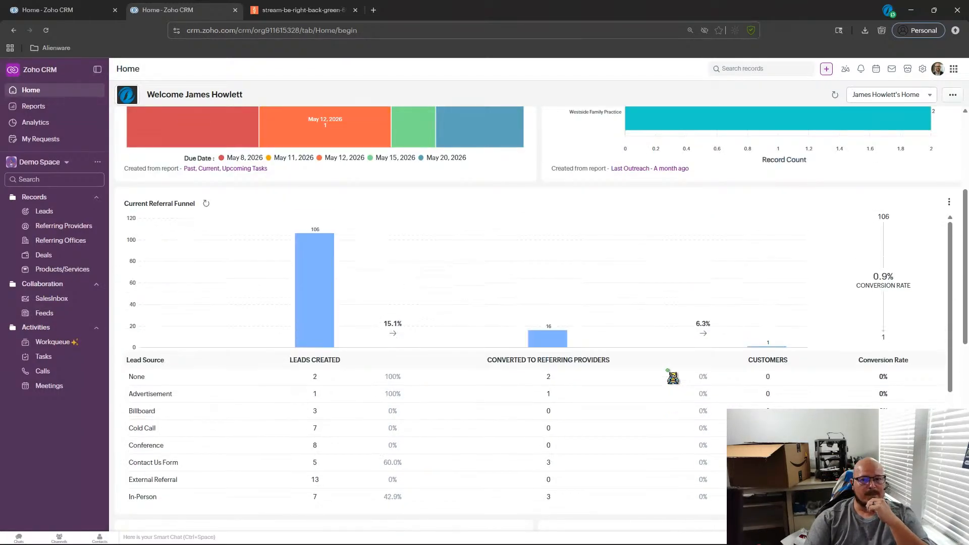
scroll(957, 303, down, 6)
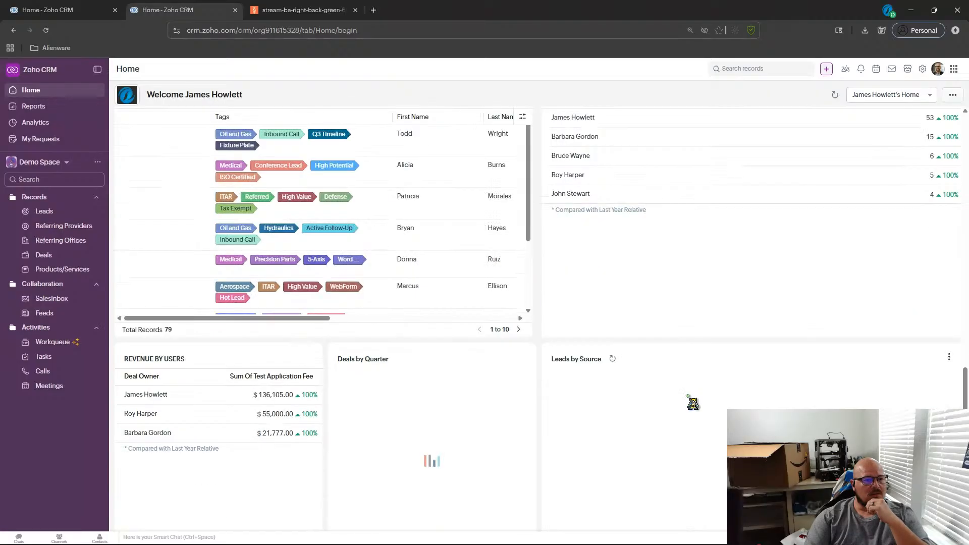
scroll(701, 429, up, 7)
scroll(711, 456, up, 5)
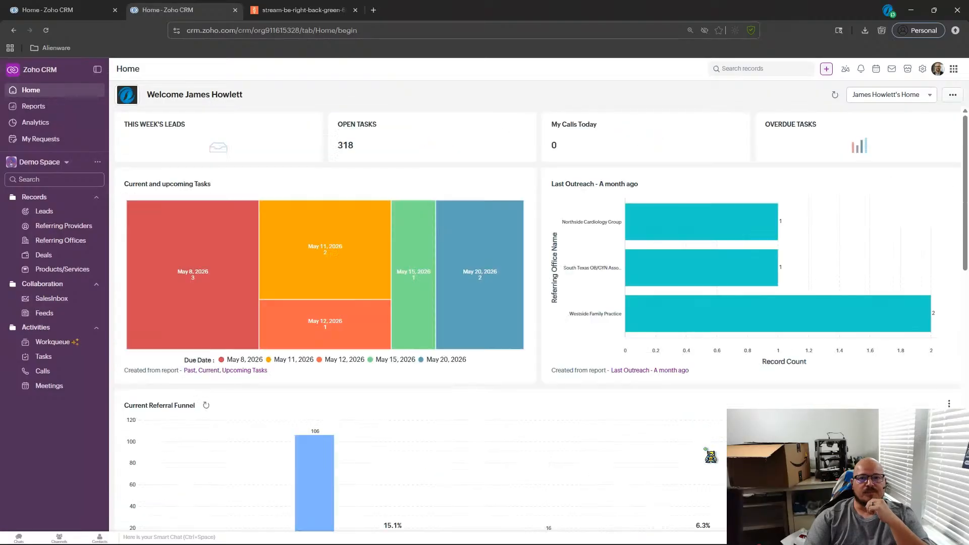
Open Workflow Rules in Setup and review the list of existing rules.
click(923, 69)
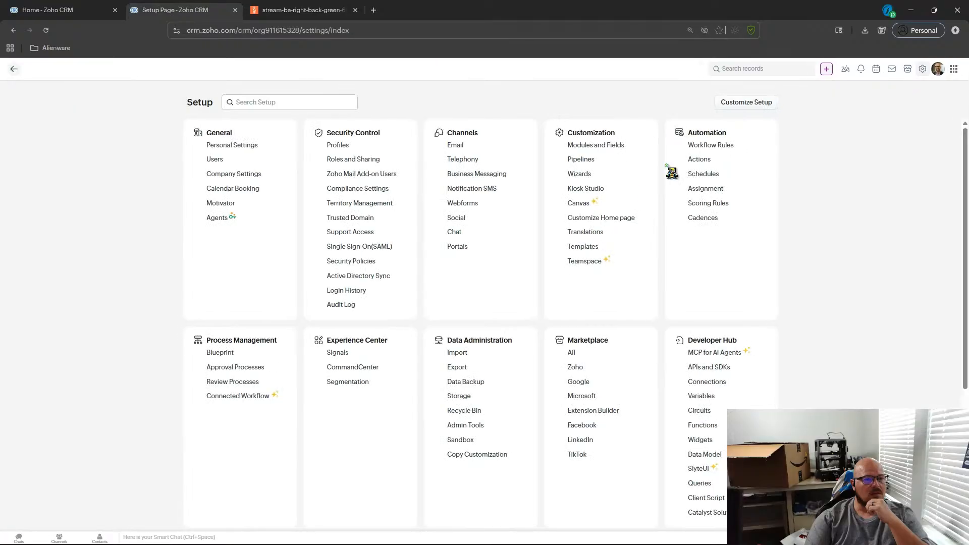
click(696, 145)
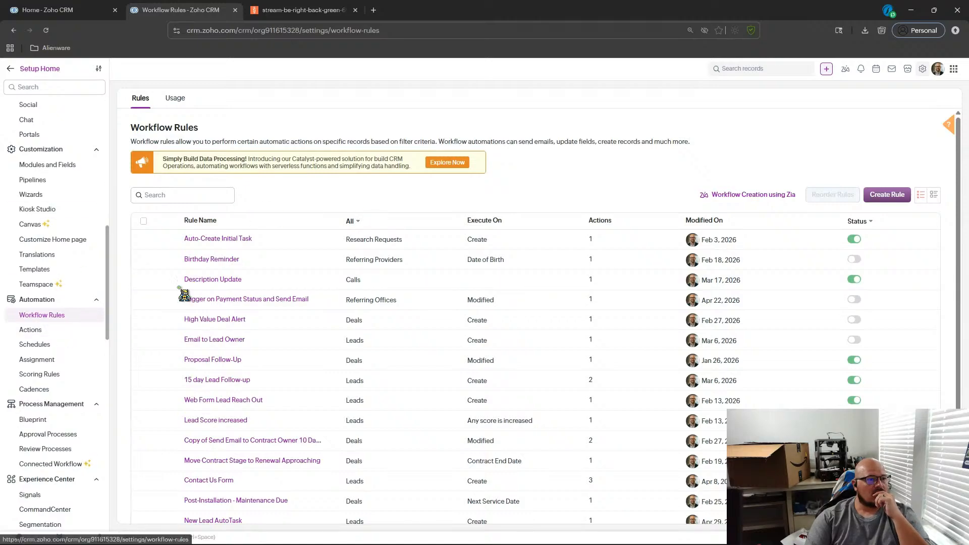
scroll(330, 280, down, 1)
scroll(552, 352, up, 1)
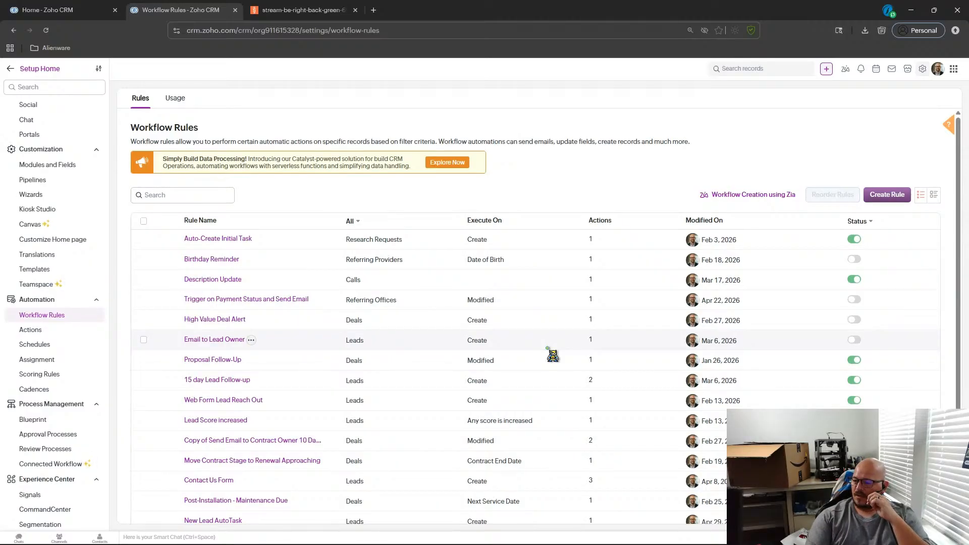
scroll(552, 353, down, 1)
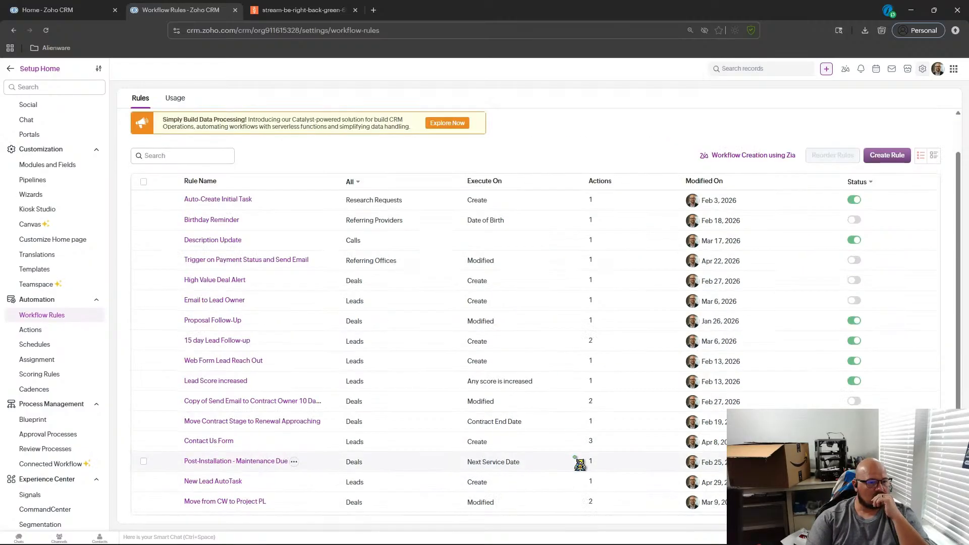
scroll(580, 464, up, 1)
scroll(580, 464, down, 1)
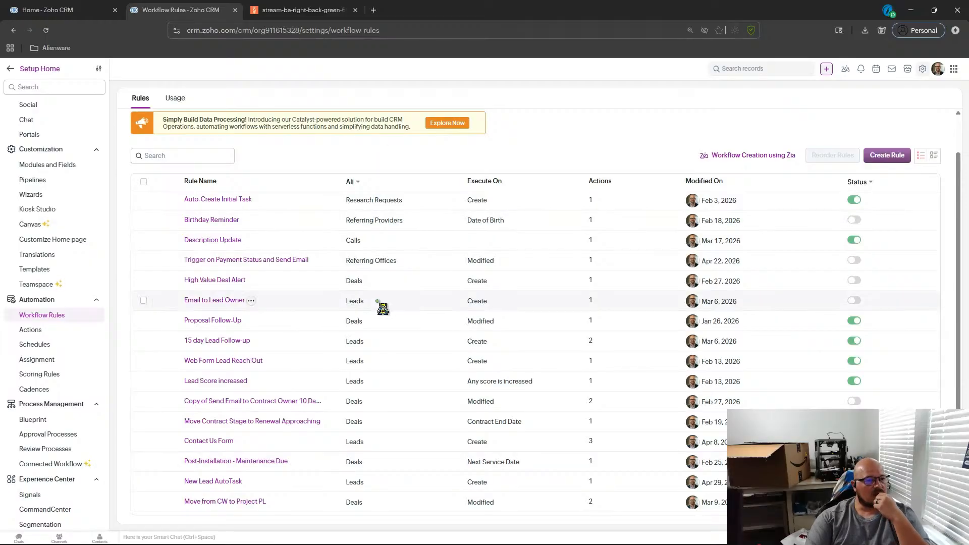
scroll(434, 319, up, 1)
scroll(456, 321, down, 1)
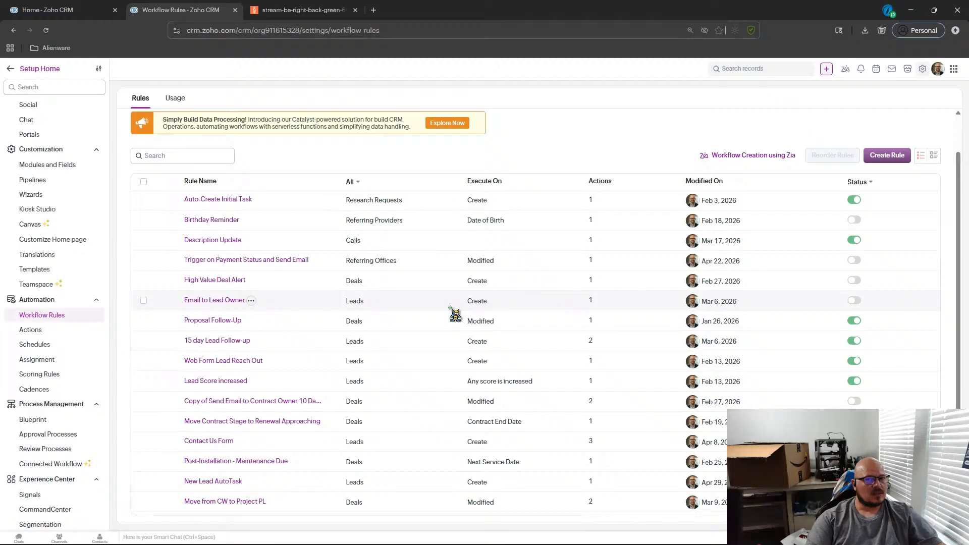
Have the Zia workflow agent create a rule adding a follow-up task when a meeting with Lunch in its title is logged, and open it.
click(737, 161)
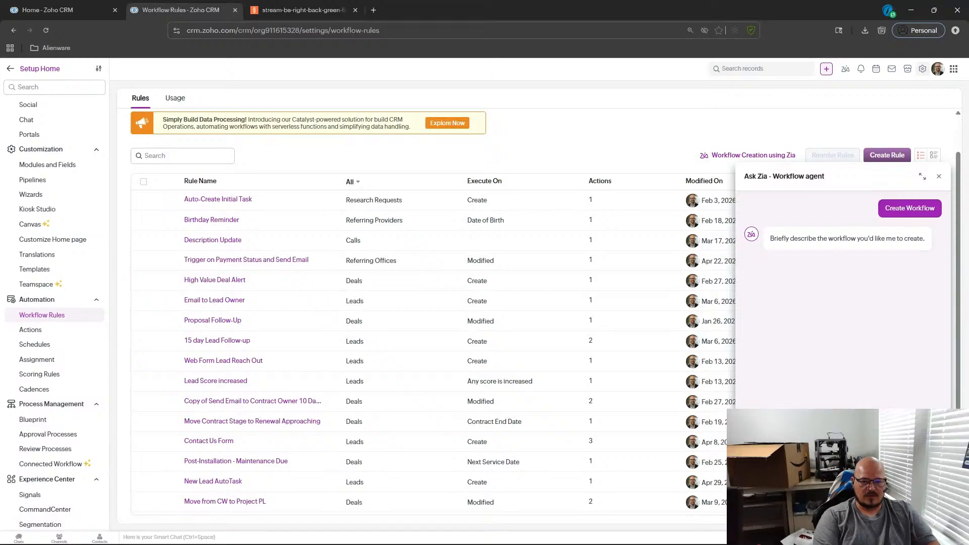
key(Return)
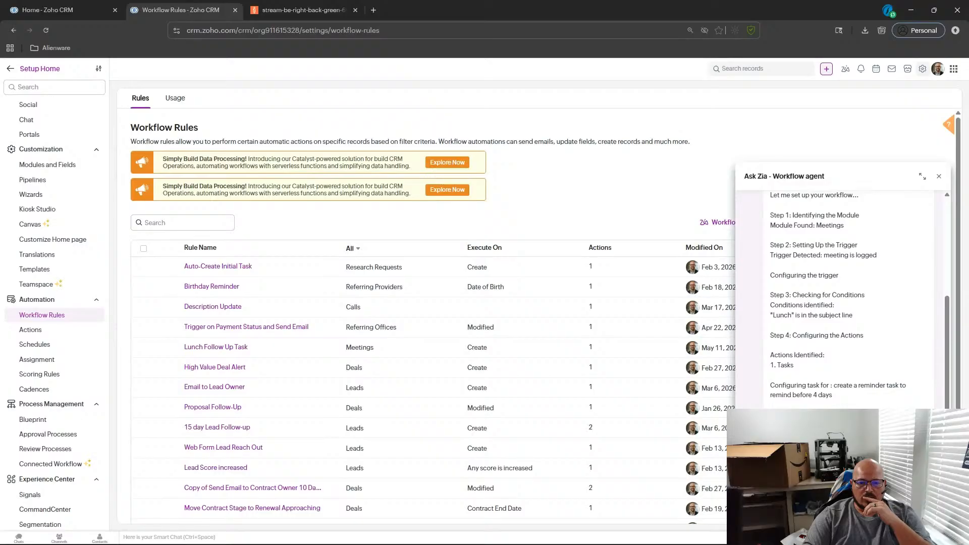
click(768, 403)
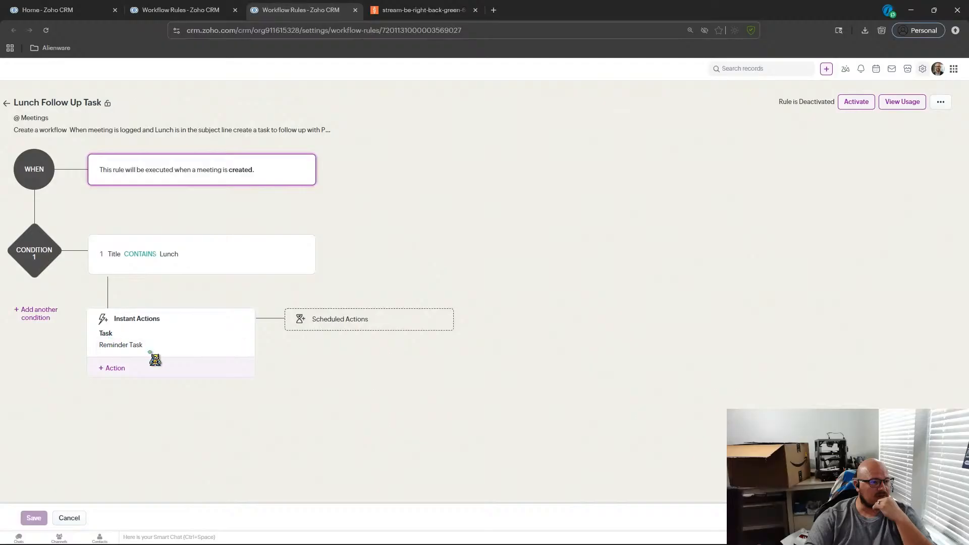
Inspect the Lunch Follow Up Task rule's reminder task action, then return to and browse the workflow rules list.
click(118, 360)
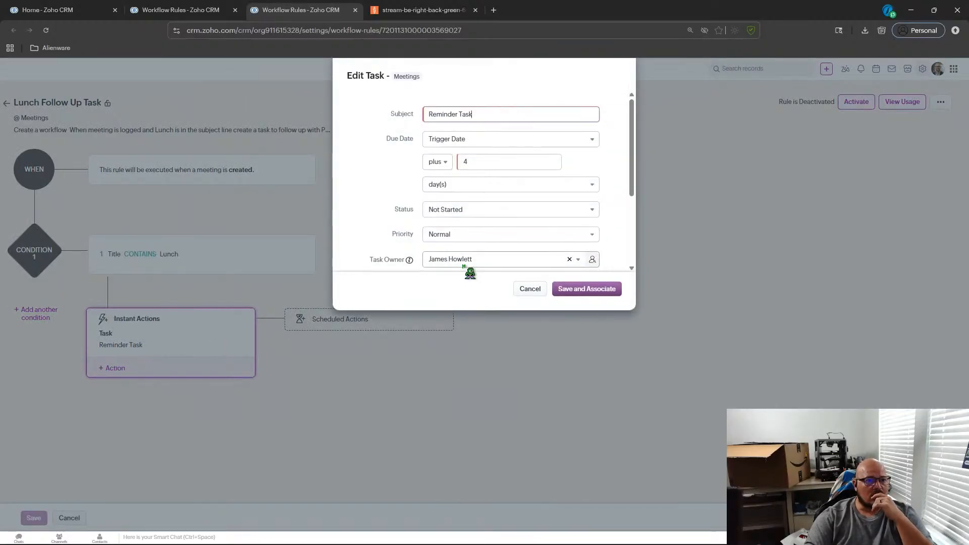
click(531, 289)
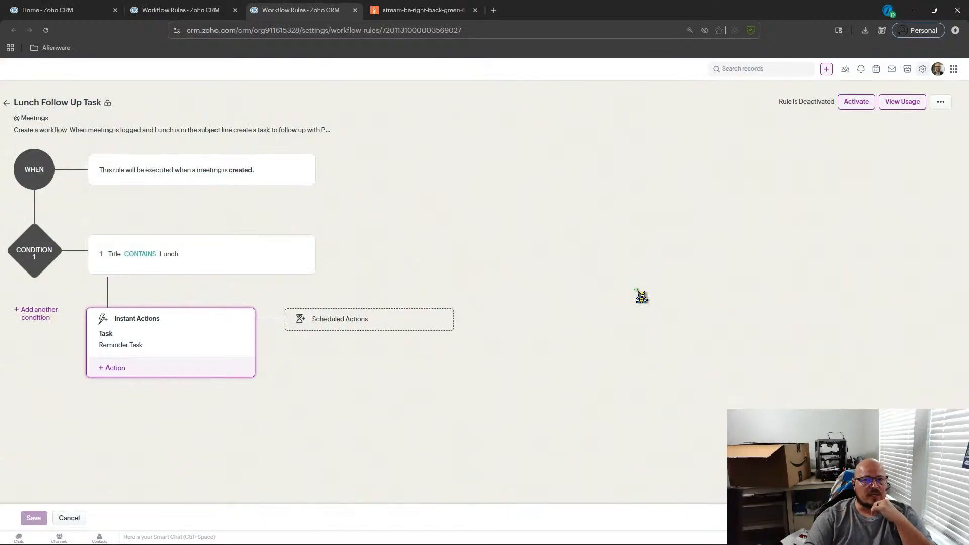
click(7, 103)
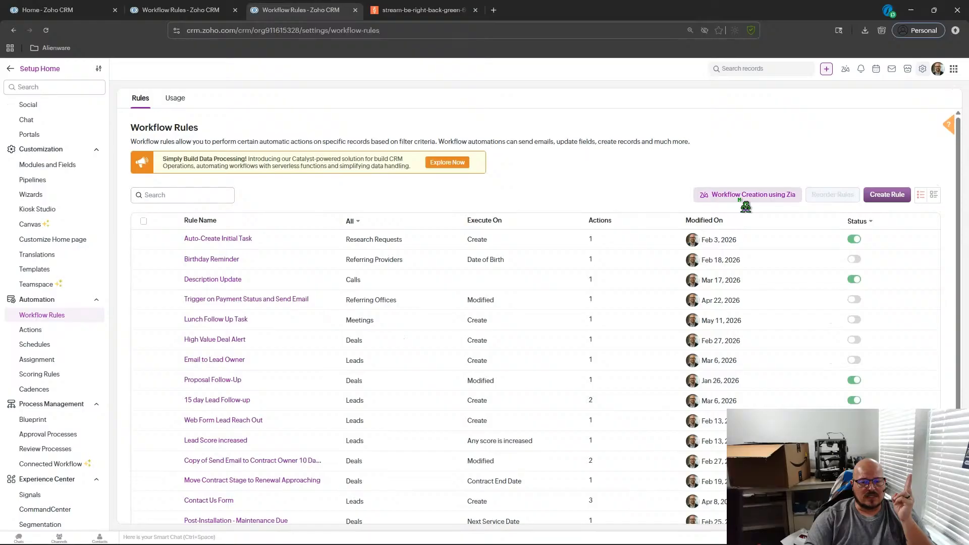
scroll(579, 328, down, 2)
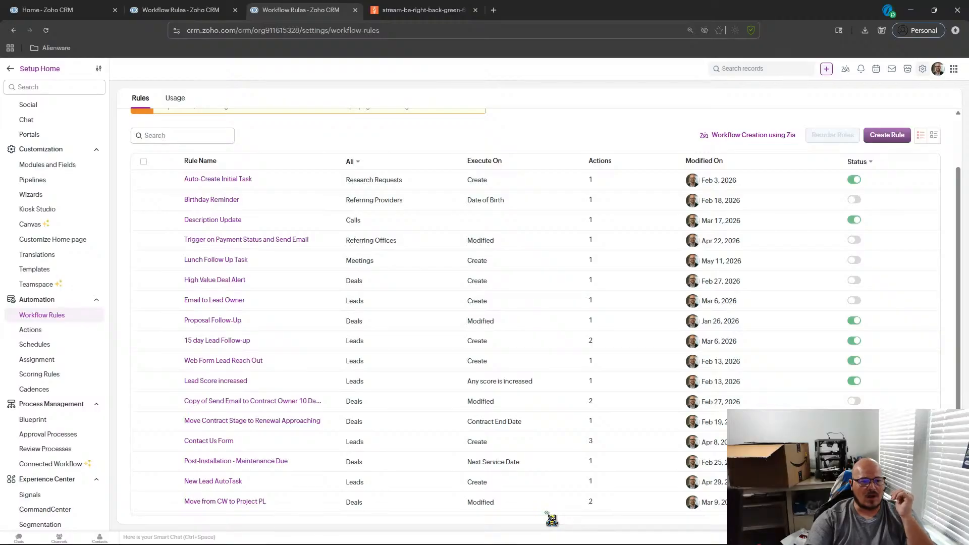
scroll(452, 372, up, 2)
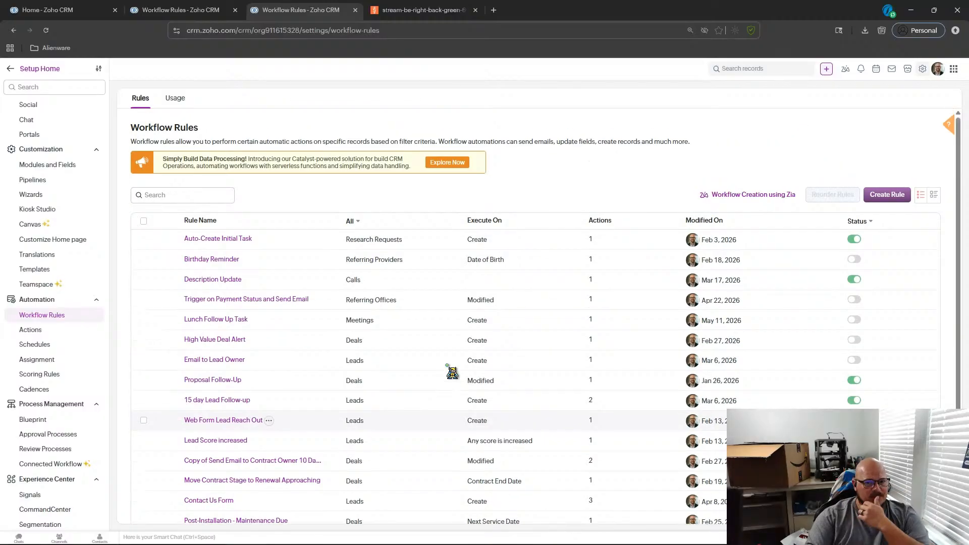
scroll(452, 372, down, 2)
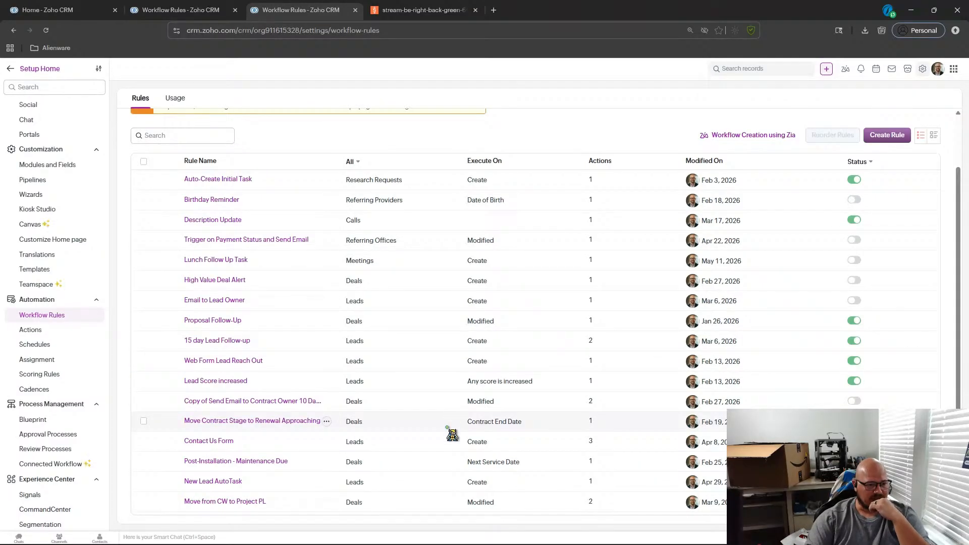
scroll(449, 436, up, 2)
scroll(447, 437, down, 2)
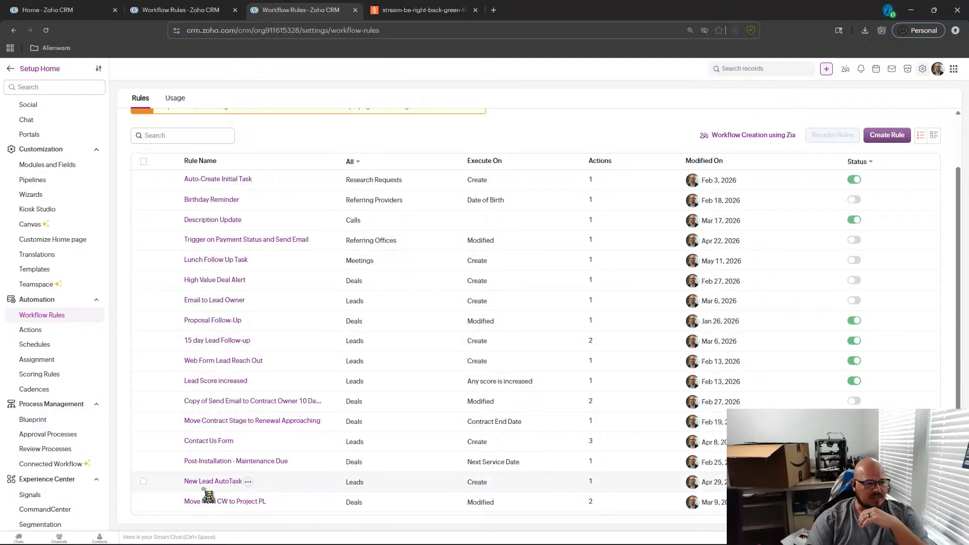
scroll(235, 469, up, 2)
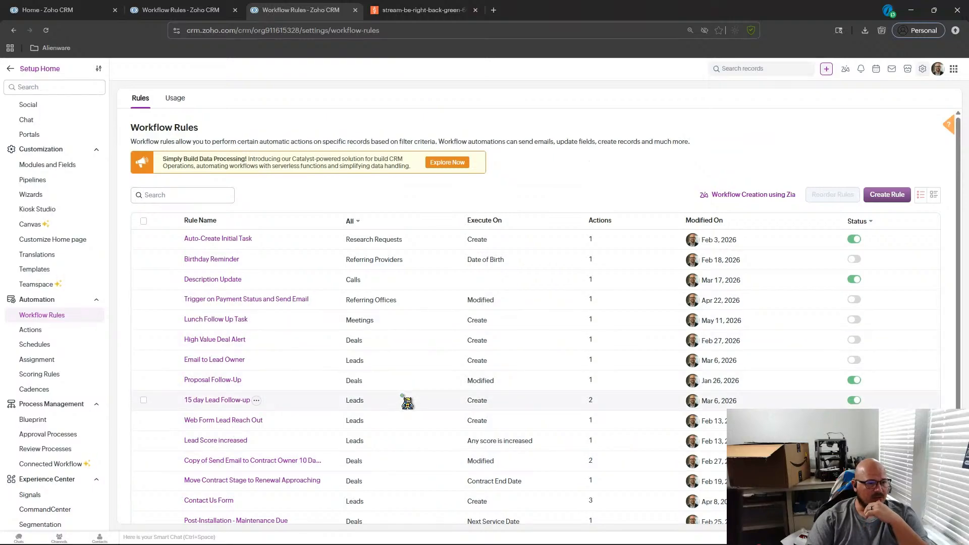
Open the Lunch Follow Up Task rule's reminder task action and set its due date to Trigger Date plus 1 Business day(s).
click(204, 320)
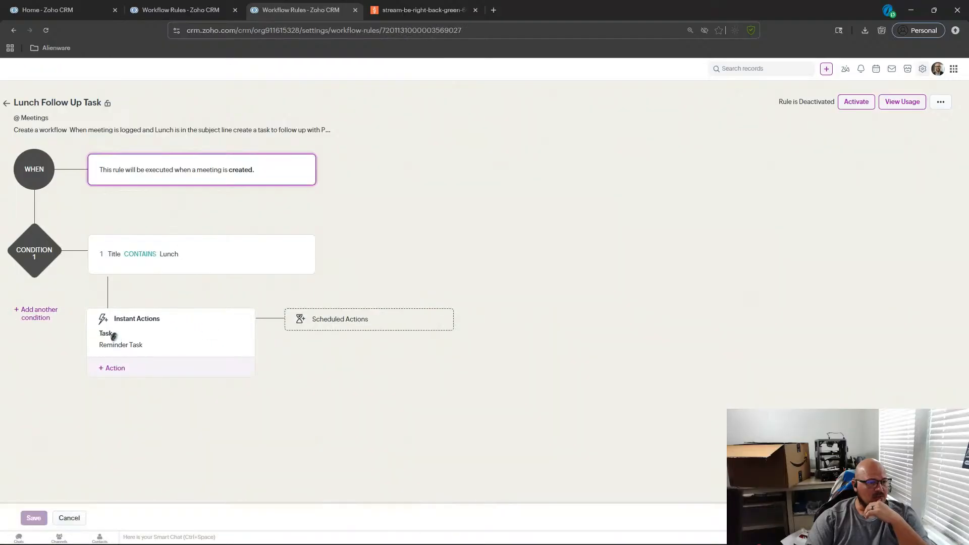
click(129, 351)
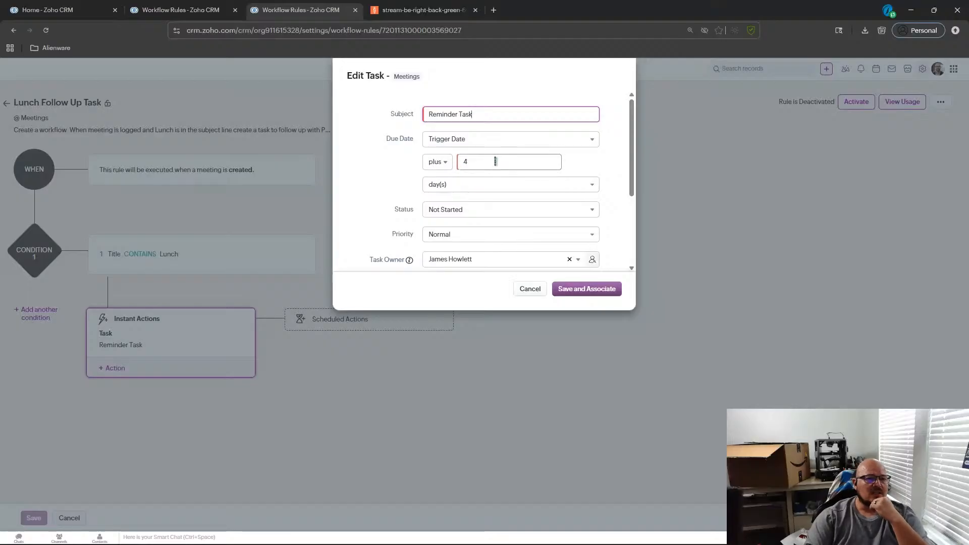
click(437, 163)
click(376, 155)
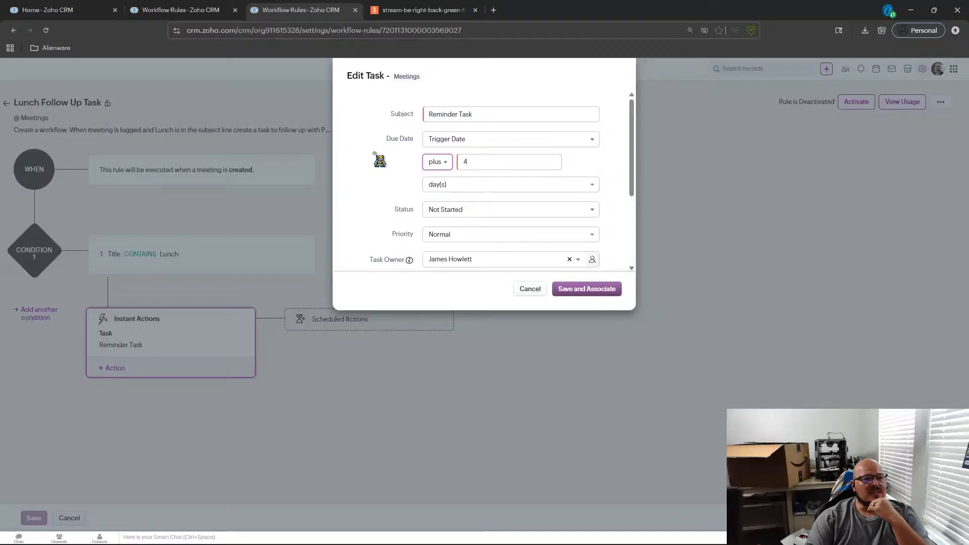
scroll(485, 180, down, 2)
scroll(489, 183, up, 2)
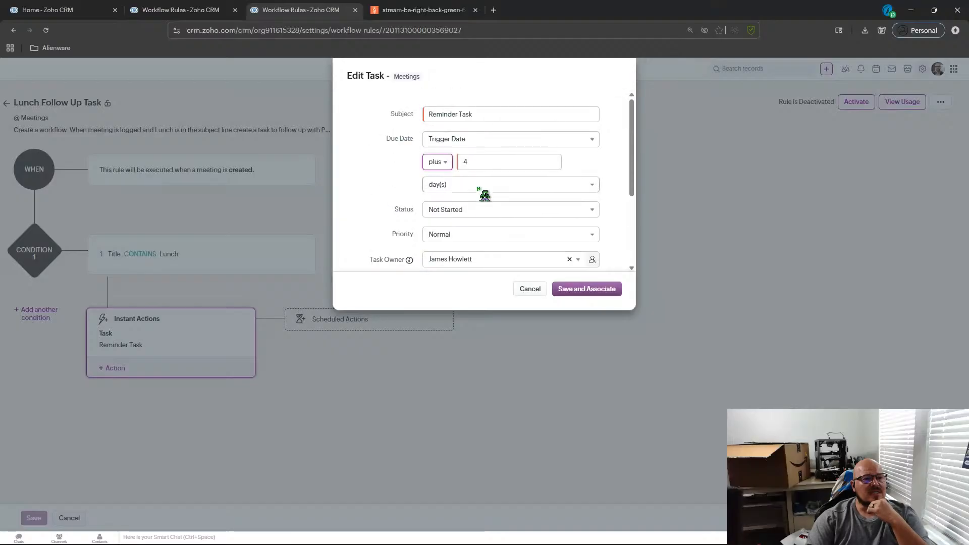
click(498, 161)
drag(498, 162, 463, 173)
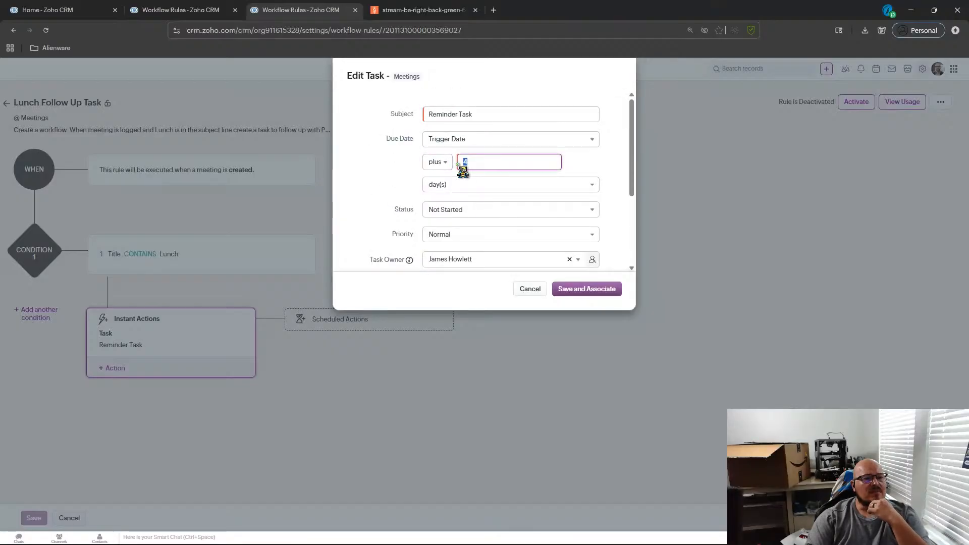
click(394, 174)
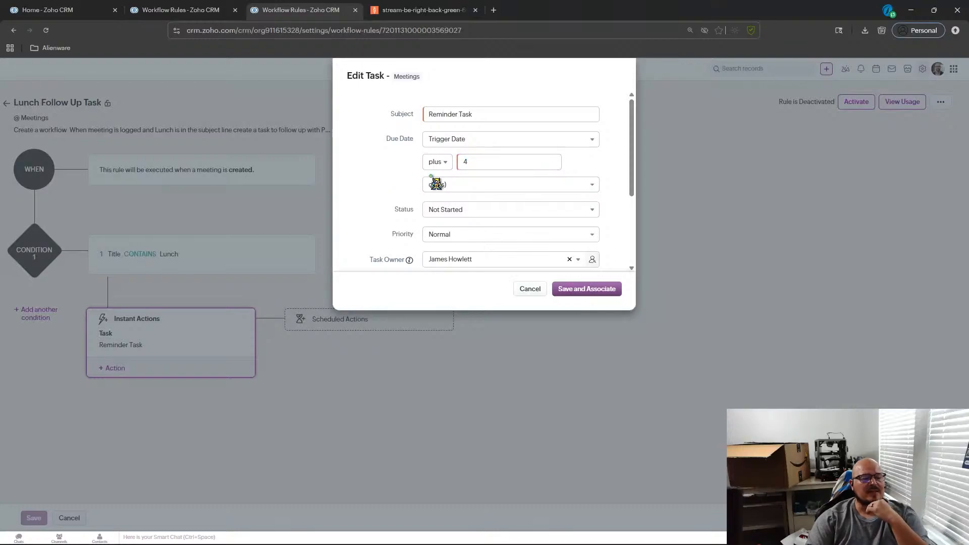
click(453, 184)
click(468, 201)
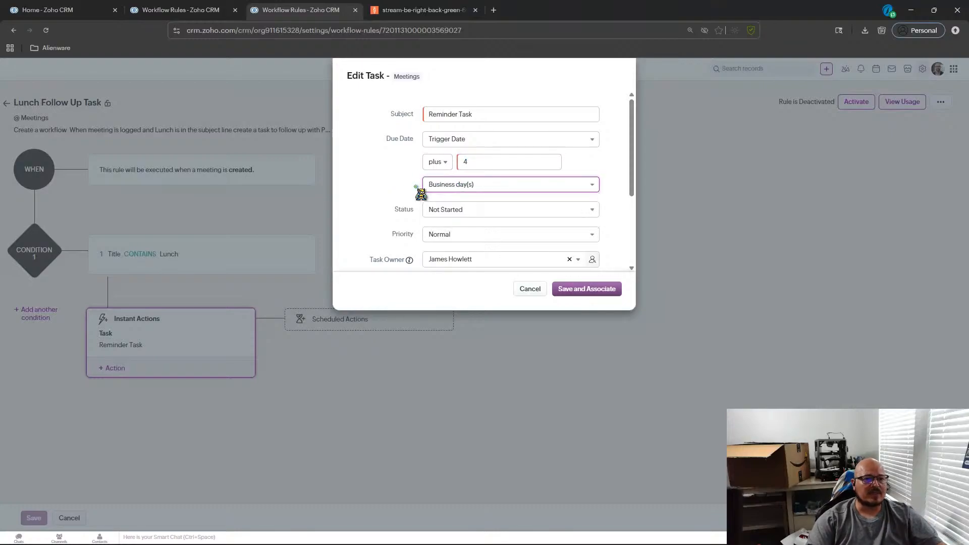
double_click(486, 166)
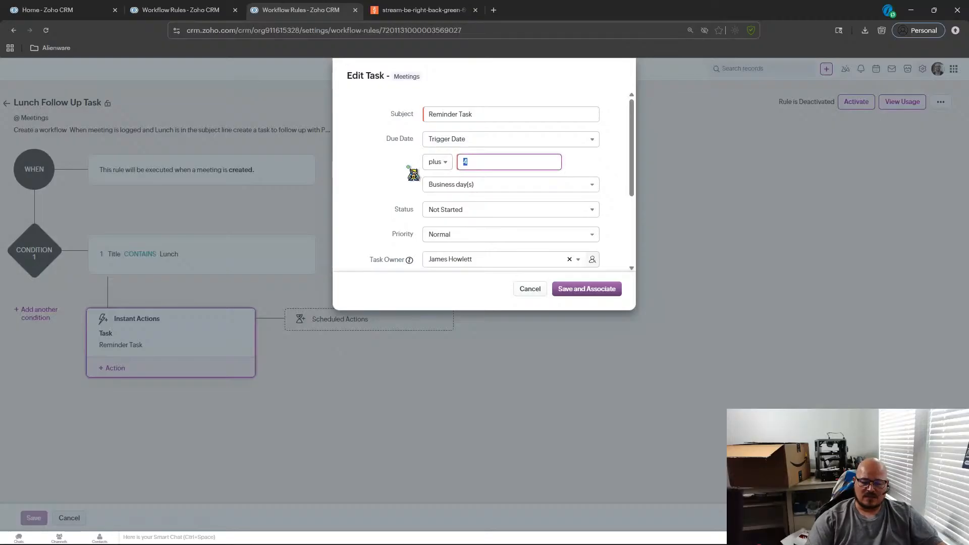
text(1)
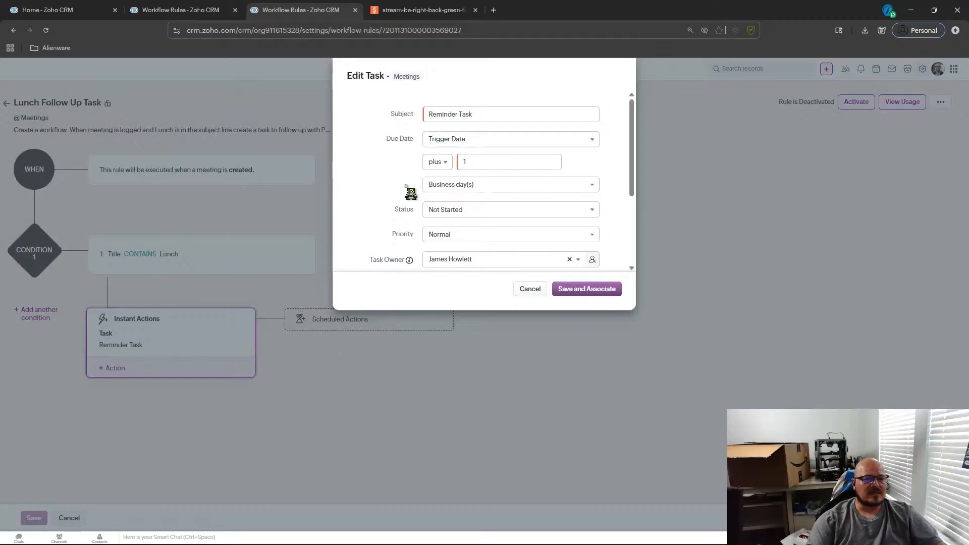
Replace the task description with "Reach out to thank for joining the Lunch.".
scroll(412, 193, down, 2)
scroll(411, 194, down, 1)
scroll(412, 193, up, 3)
scroll(407, 190, down, 3)
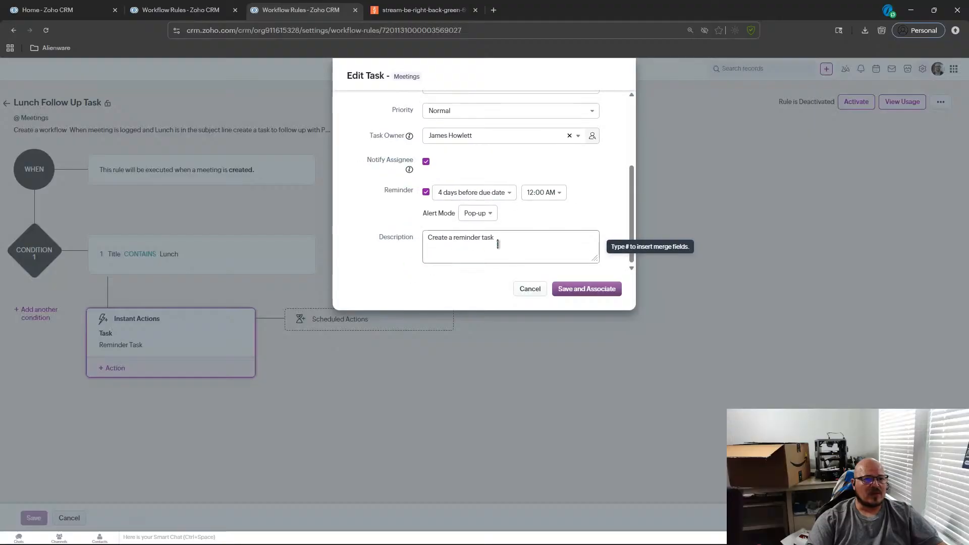
scroll(497, 244, up, 3)
scroll(510, 252, down, 3)
drag(534, 244, 400, 250)
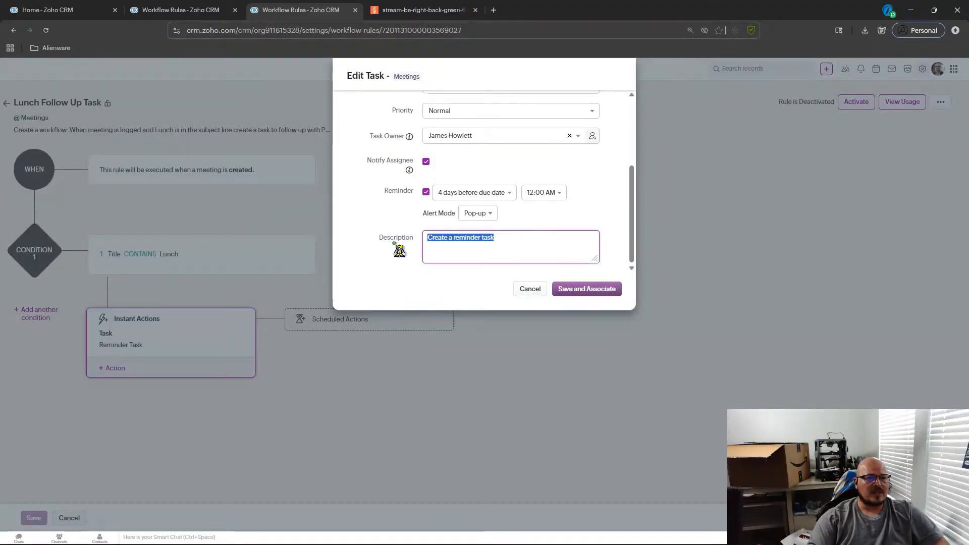
text(Reach out to thank fo)
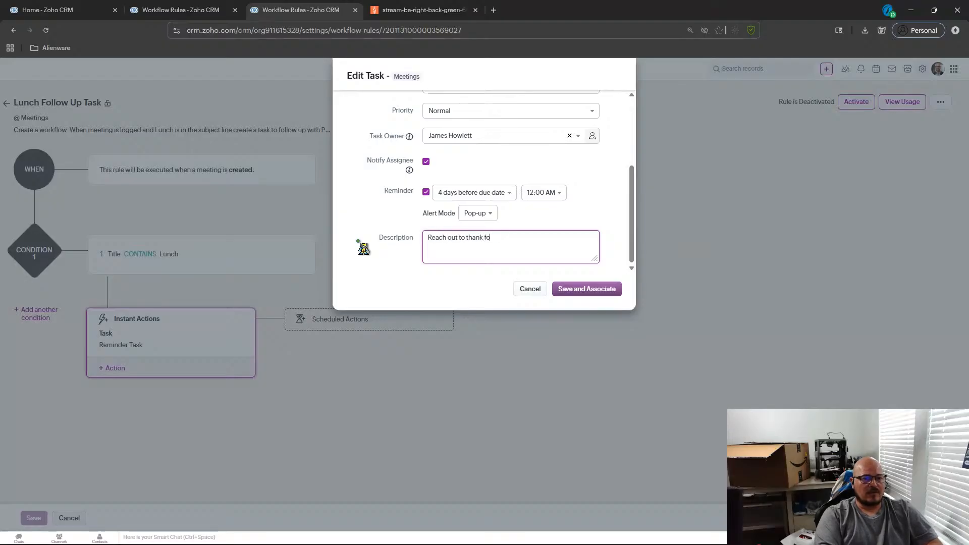
text(r joinging the)
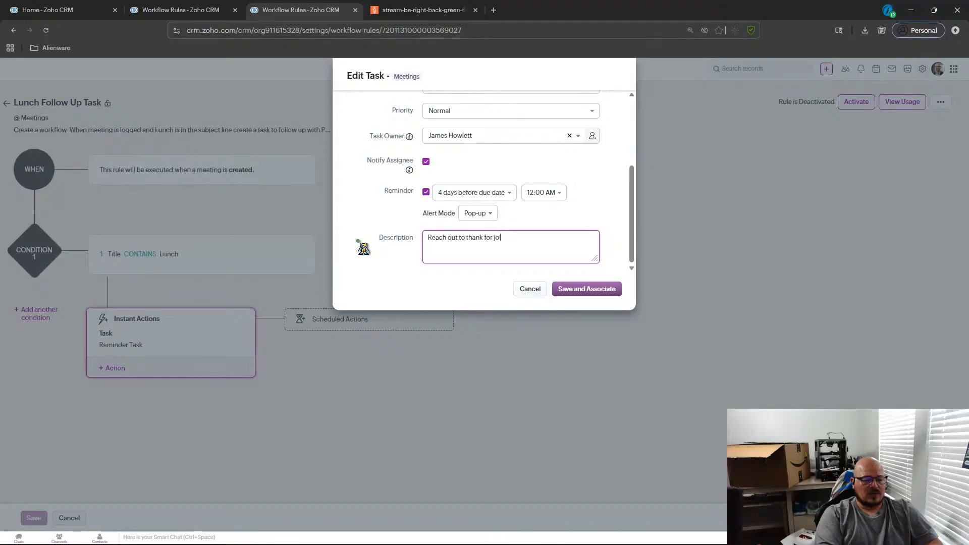
key(BackSpace)
key(BackSpace)
key(BackSpace)
key(BackSpace)
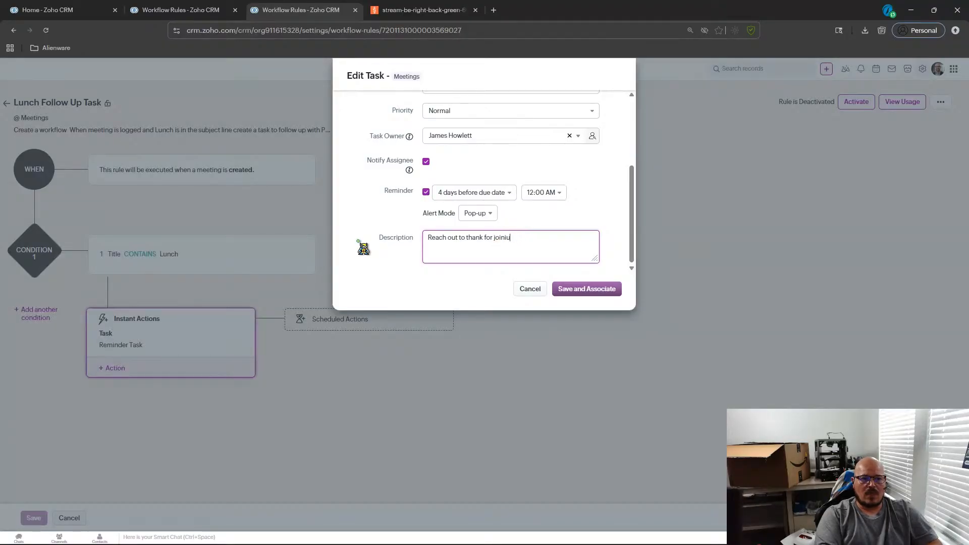
text(Lunch.)
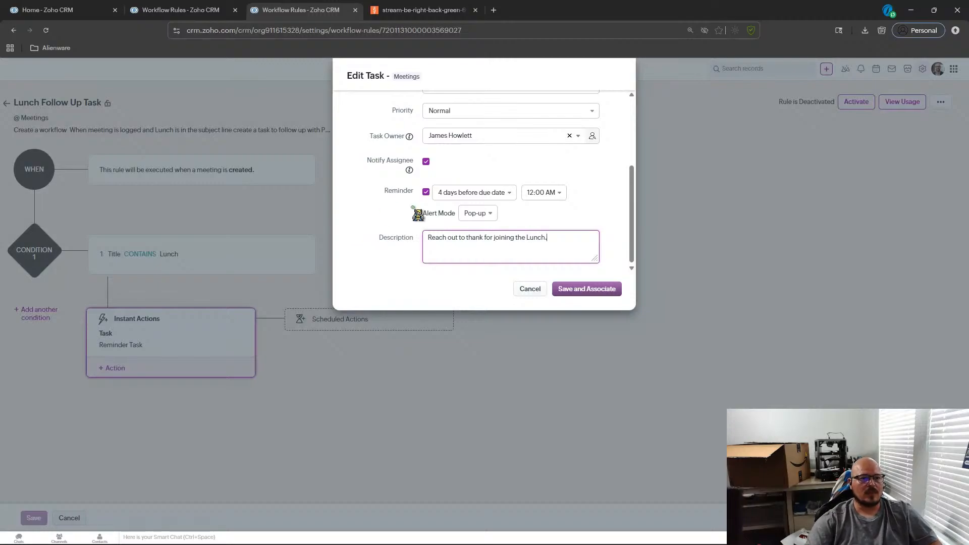
Turn off the task's reminder and the Notify Assignee option.
scroll(420, 218, up, 2)
scroll(409, 230, down, 2)
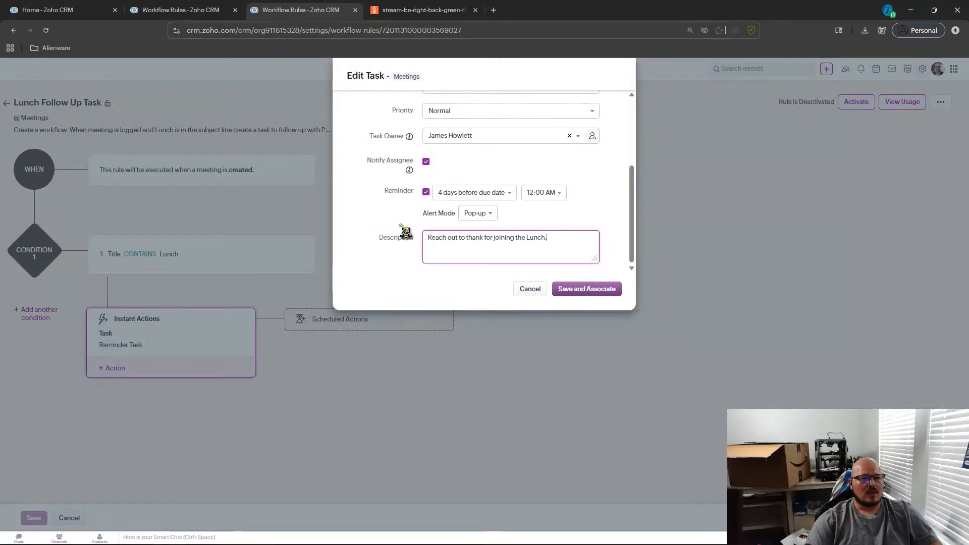
click(426, 192)
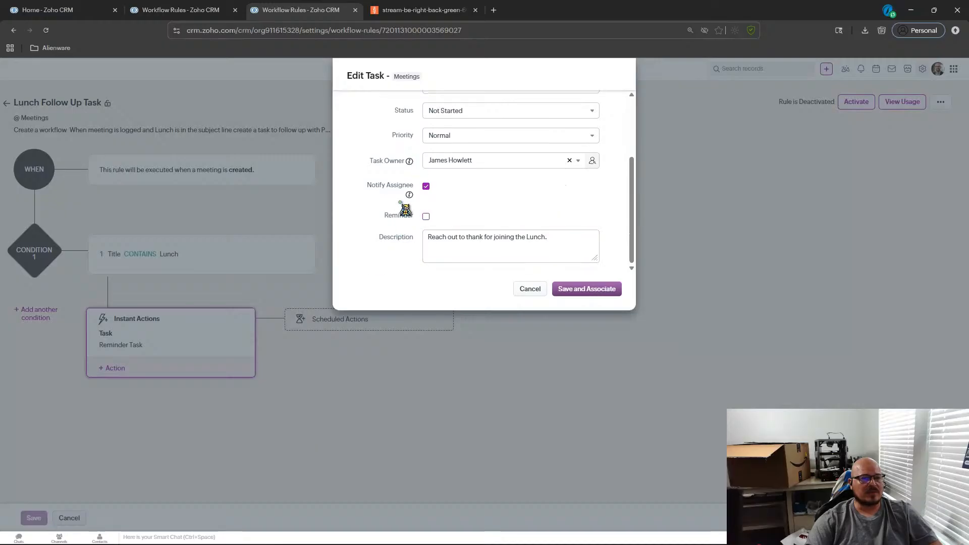
scroll(402, 207, up, 2)
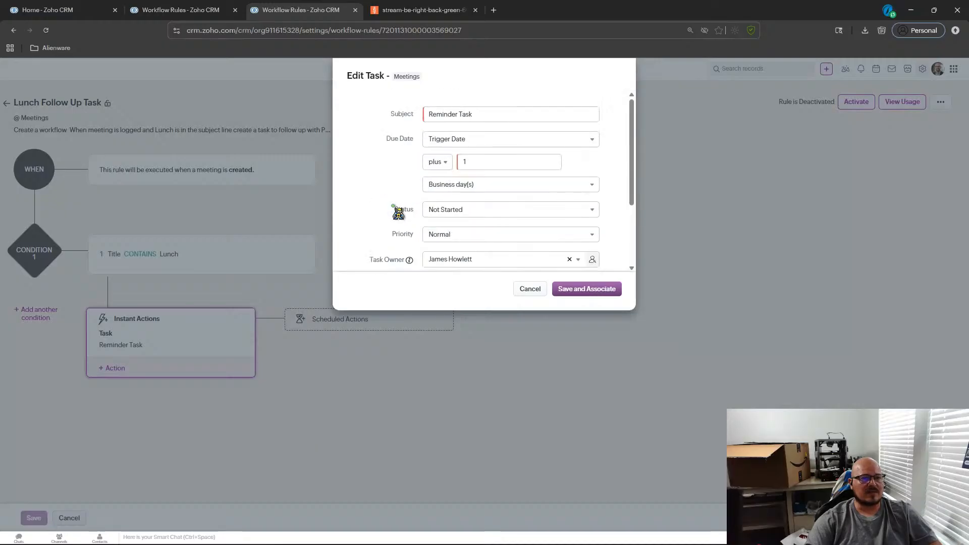
scroll(387, 216, down, 1)
scroll(388, 217, up, 1)
scroll(389, 186, down, 2)
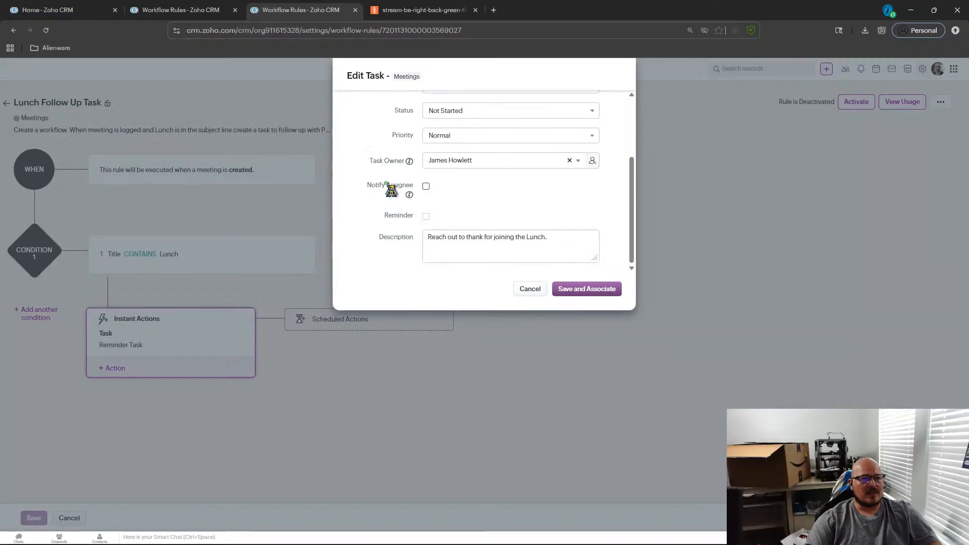
Save the edited task action and the Lunch Follow Up Task rule, then exit Setup.
click(554, 290)
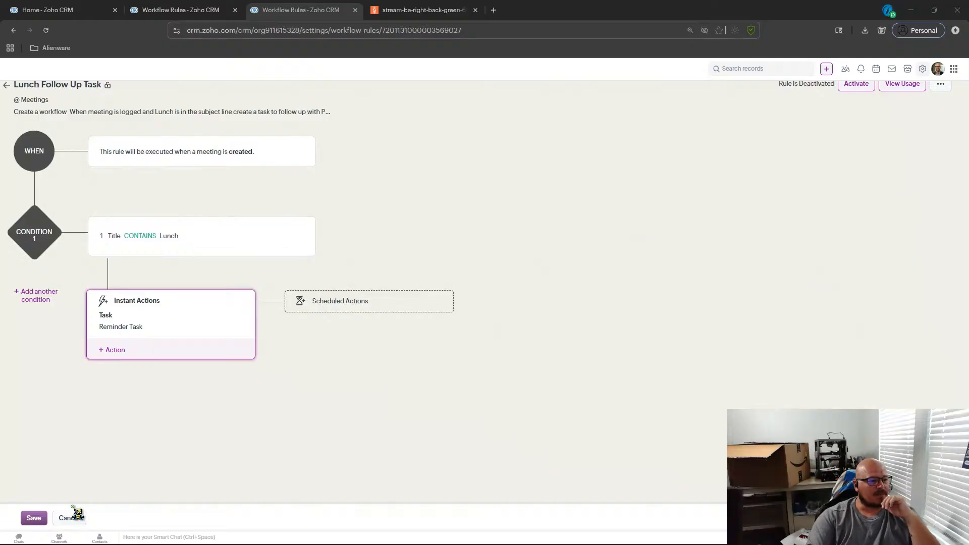
click(34, 520)
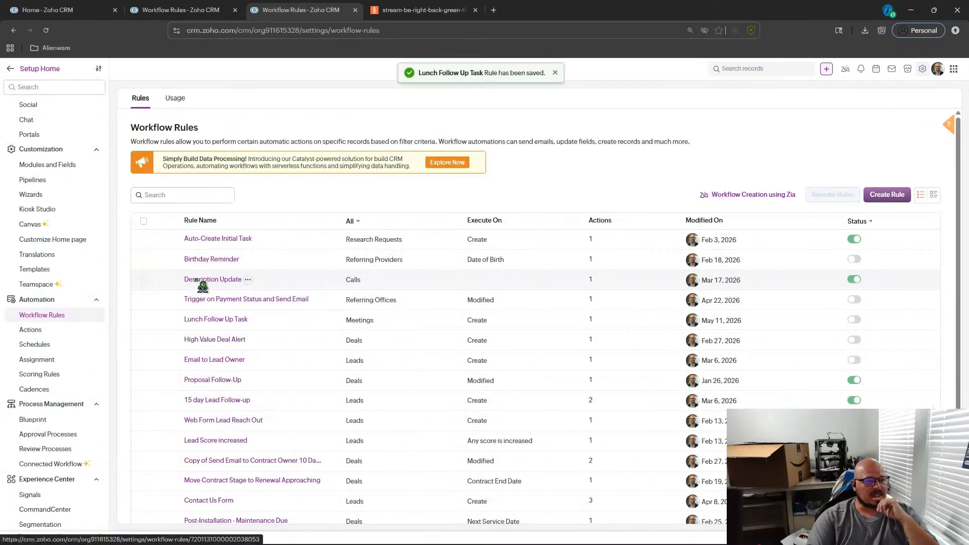
click(15, 69)
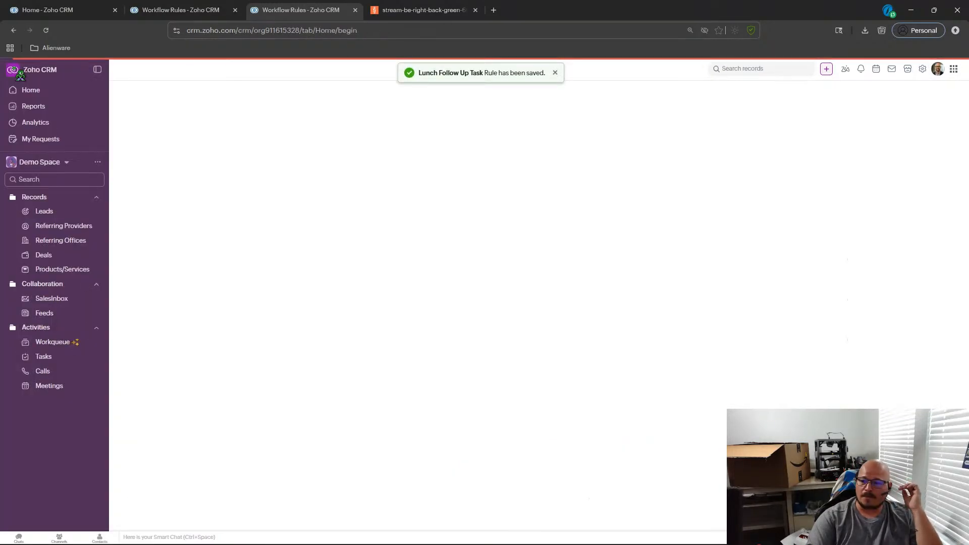